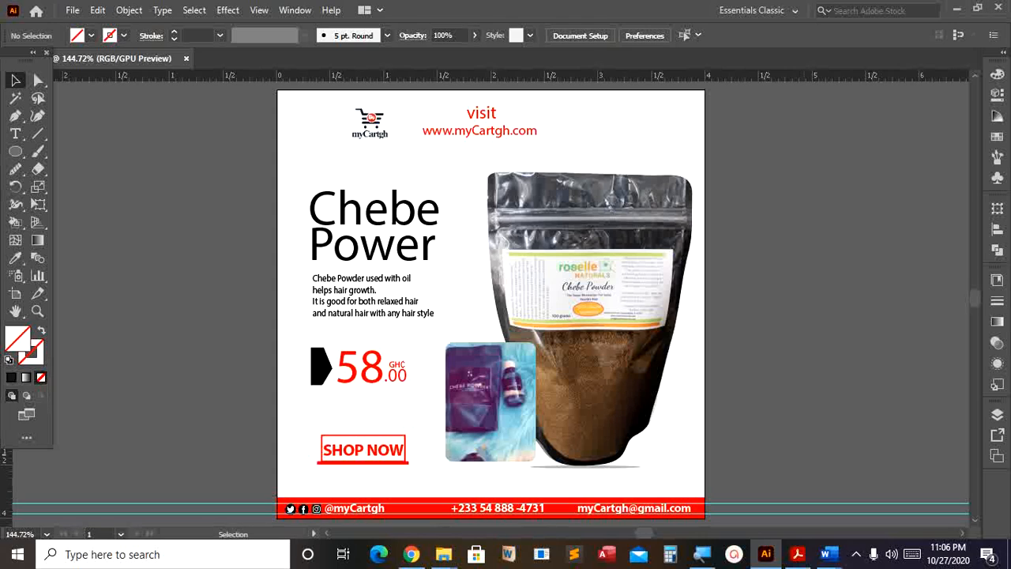
# - Start a new document and name it CHEBE POWDER
pyautogui.click(75, 10)
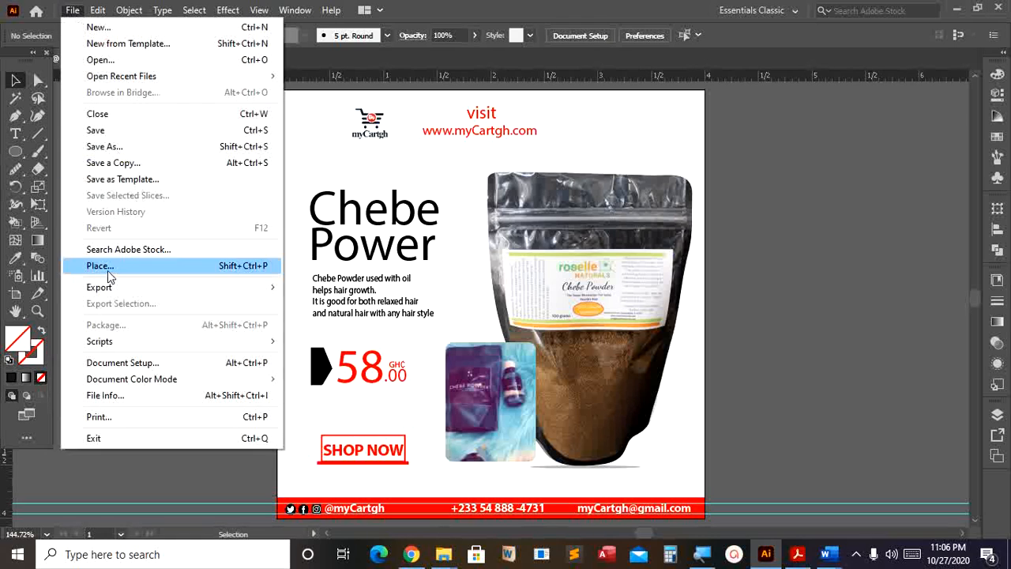
pyautogui.click(116, 30)
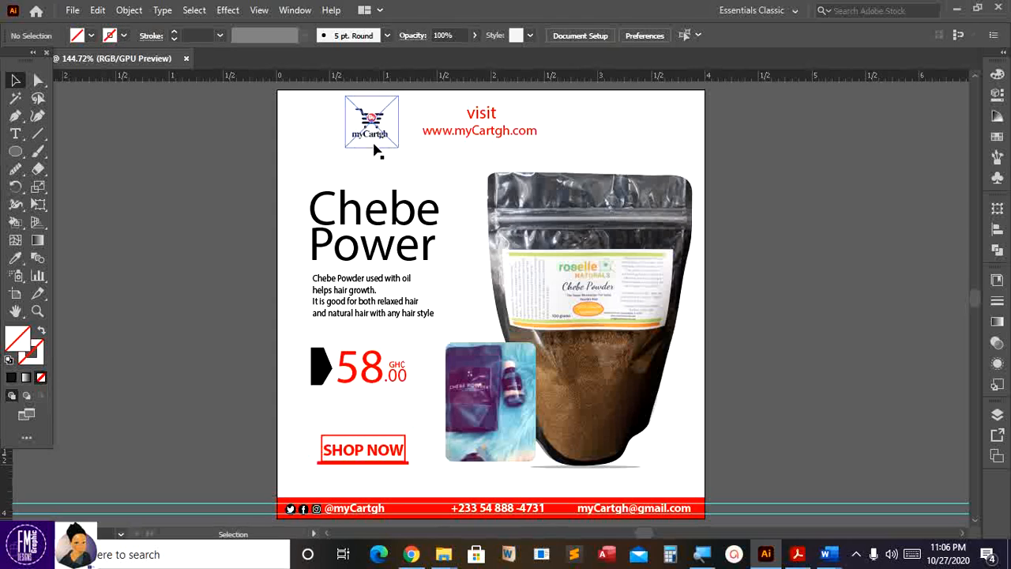
pyautogui.click(73, 11)
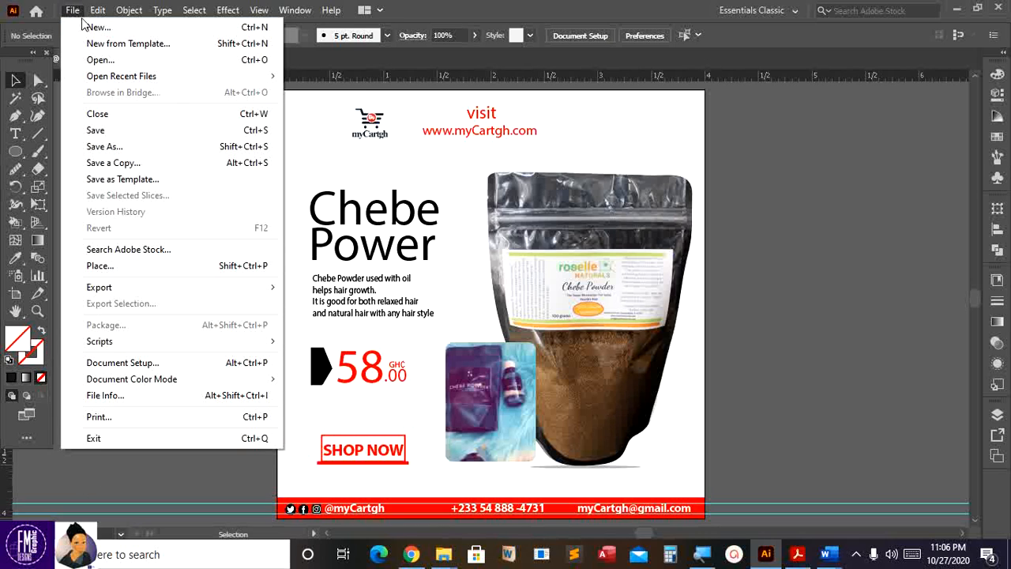
pyautogui.click(92, 29)
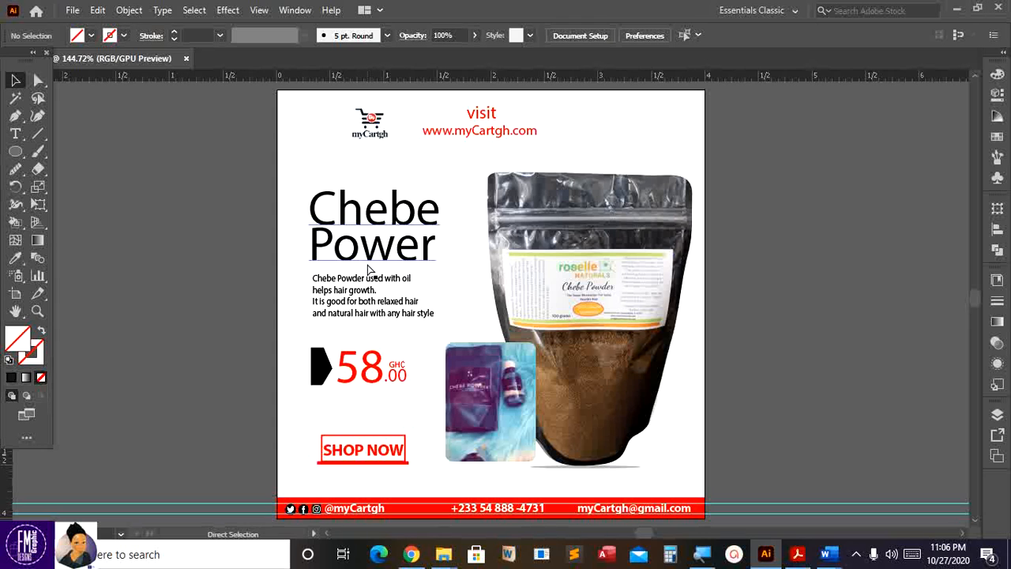
pyautogui.hotkey('ctrl', 'n')
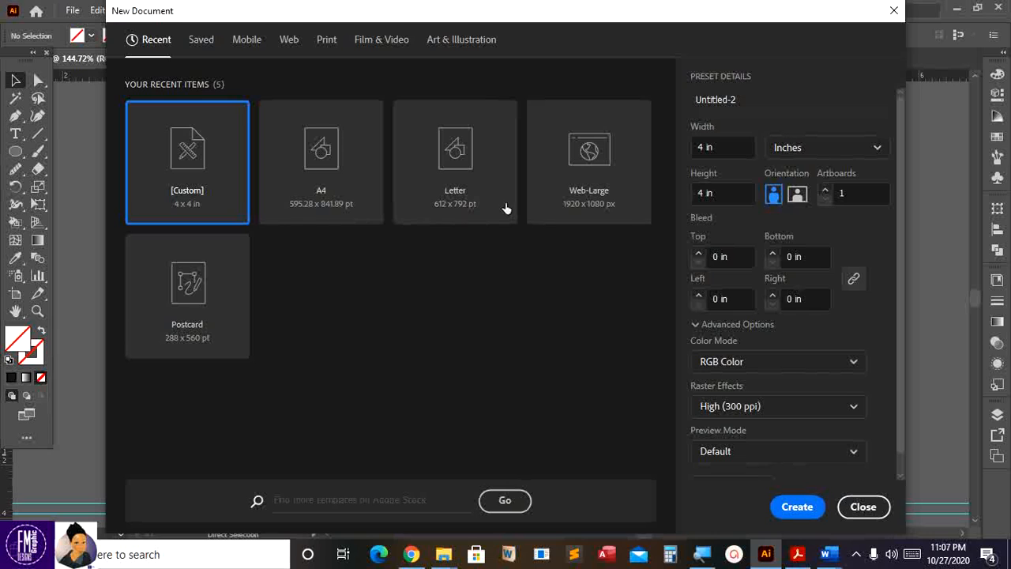
pyautogui.moveTo(489, 28); pyautogui.dragTo(450, 33)
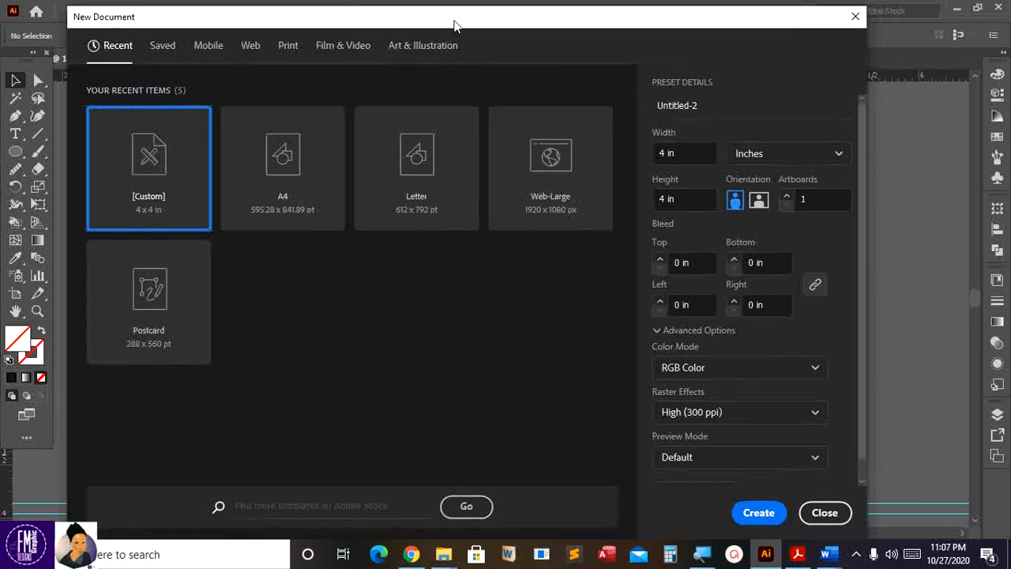
pyautogui.moveTo(703, 105); pyautogui.dragTo(642, 116)
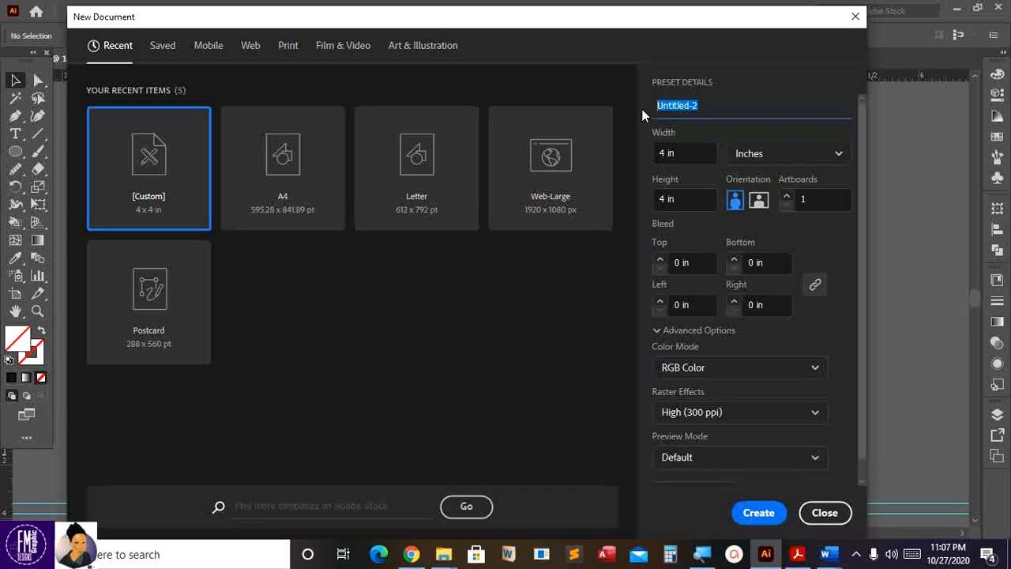
pyautogui.write('c')
pyautogui.press('BackSpace')
pyautogui.write('CHEBE POWDER')
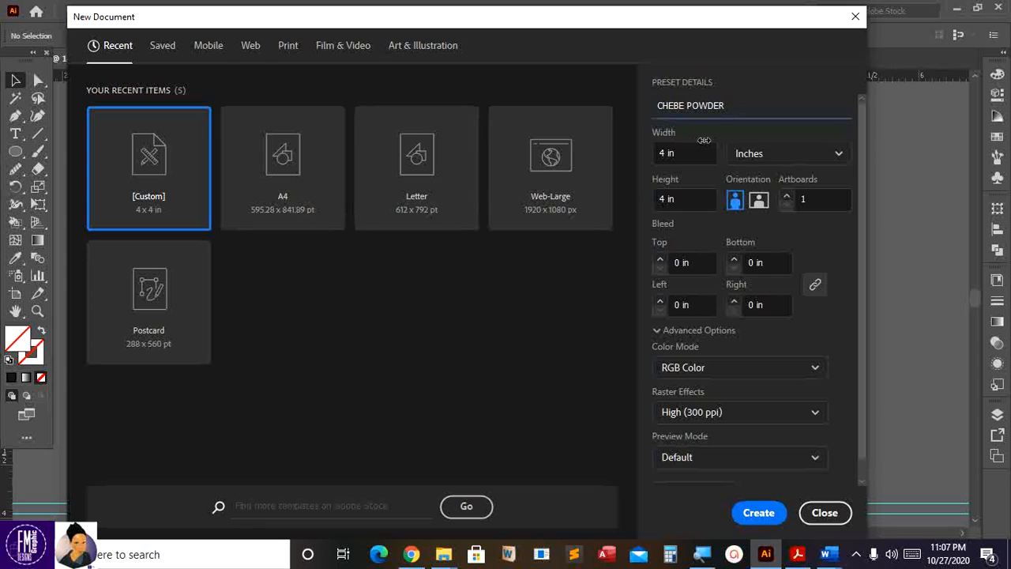
# - Keep inches with a 4 x 4 in size and create the document
pyautogui.click(758, 155)
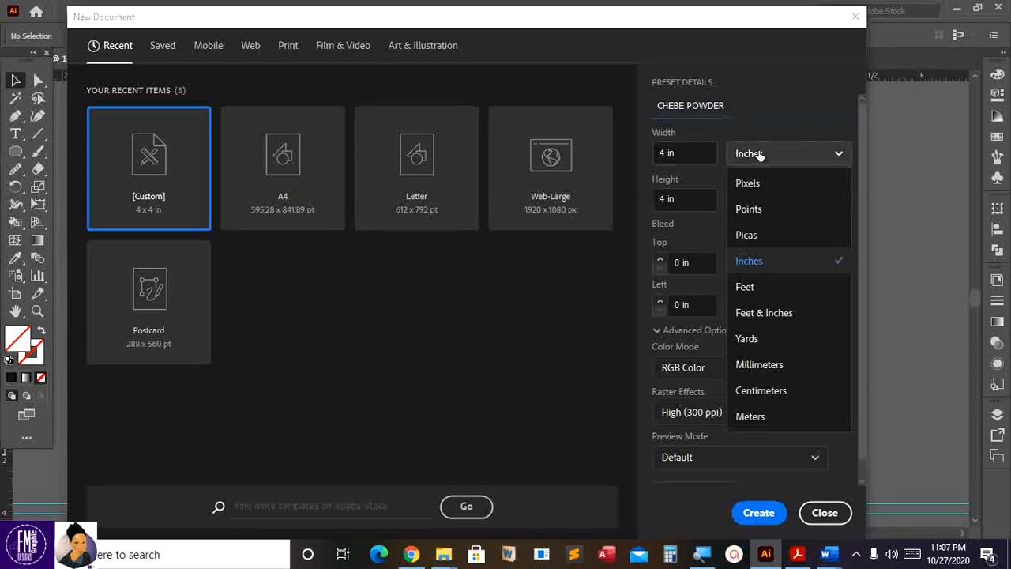
pyautogui.click(764, 261)
pyautogui.click(682, 152)
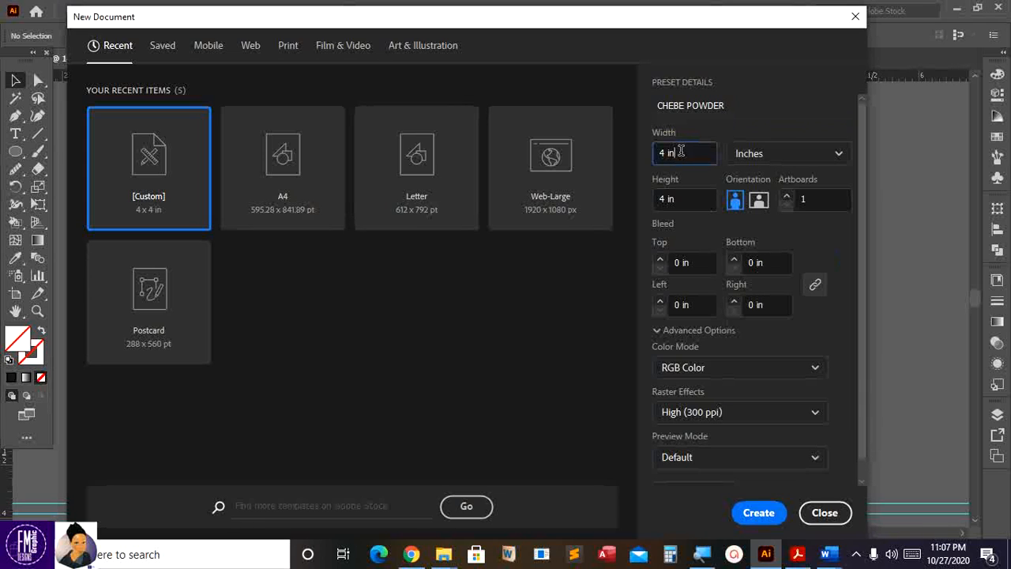
pyautogui.click(680, 196)
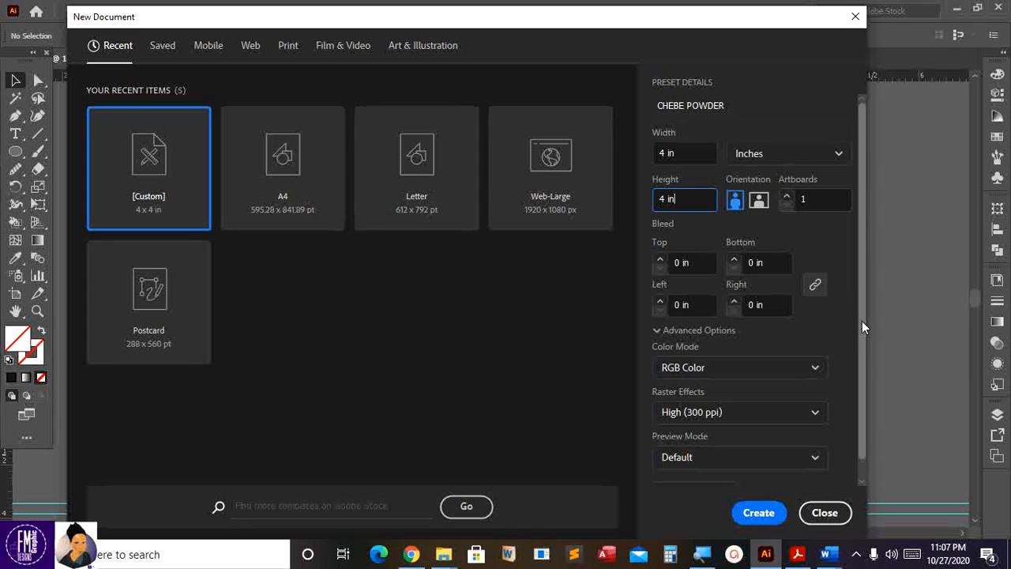
pyautogui.scroll(-1, 861, 327)
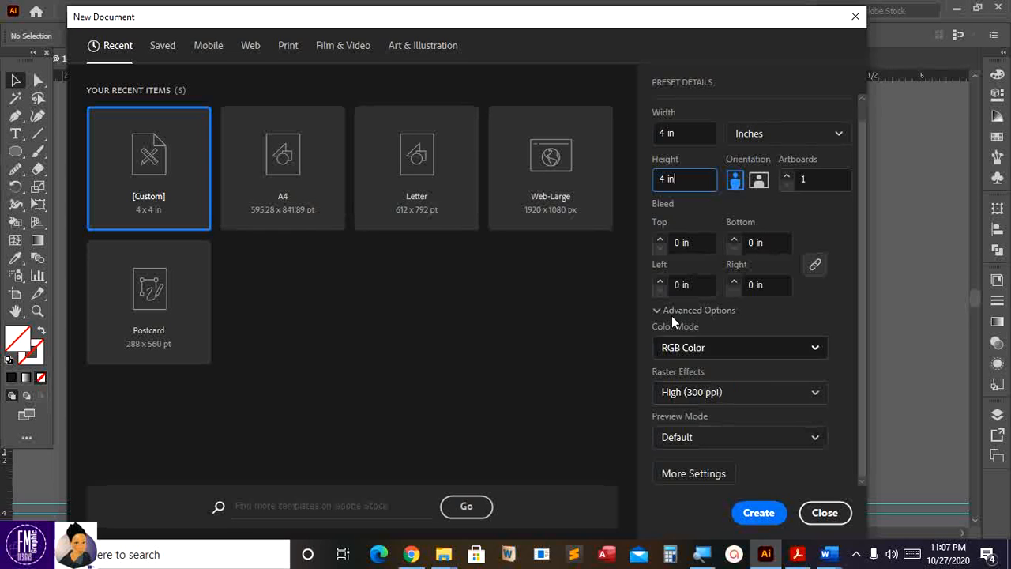
pyautogui.click(758, 514)
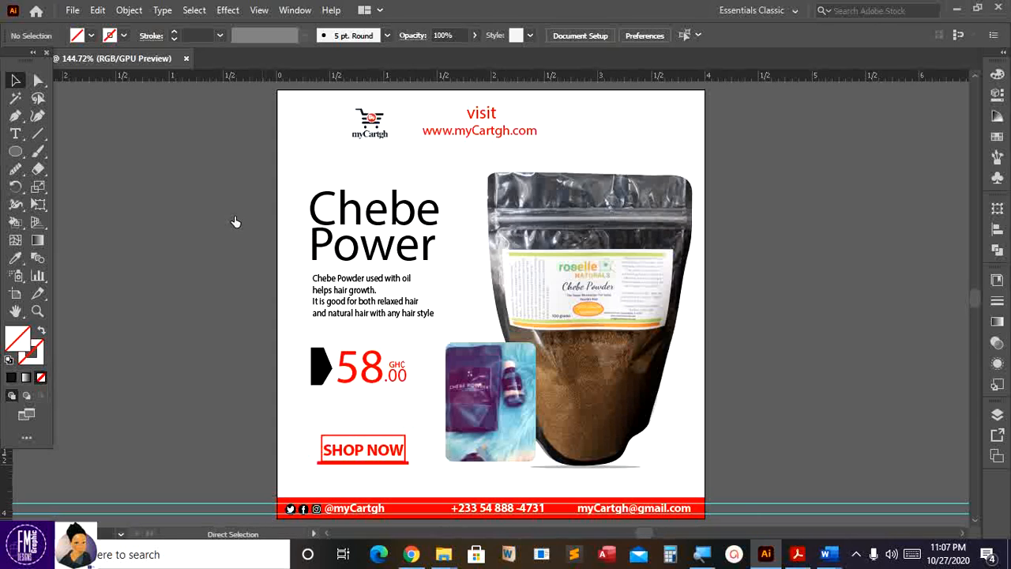
# - Bring up the new CHEBE POWDER document with its blank 4 x 4 in artboard
pyautogui.hotkey('ctrl', 'n')
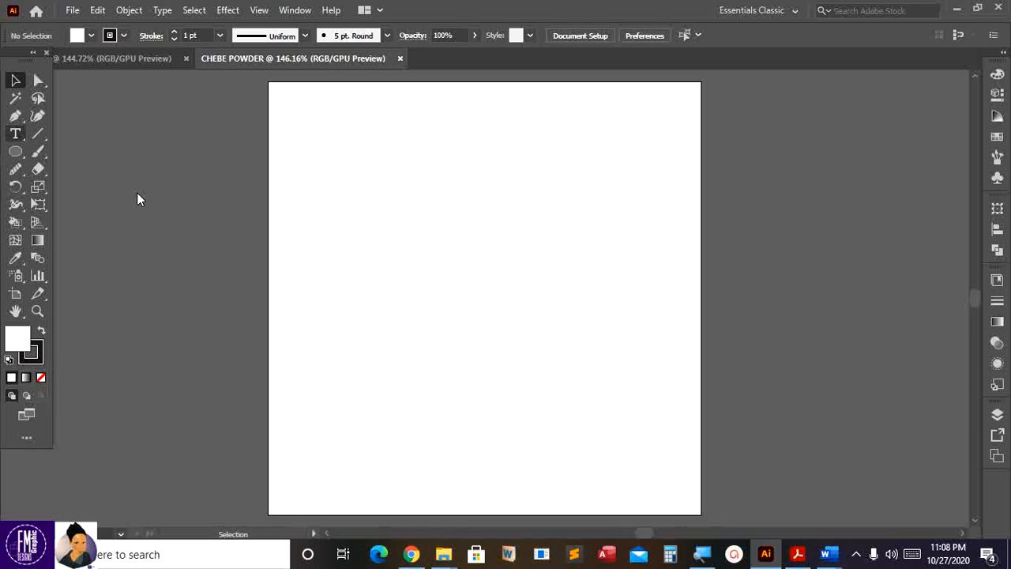
pyautogui.press('t')
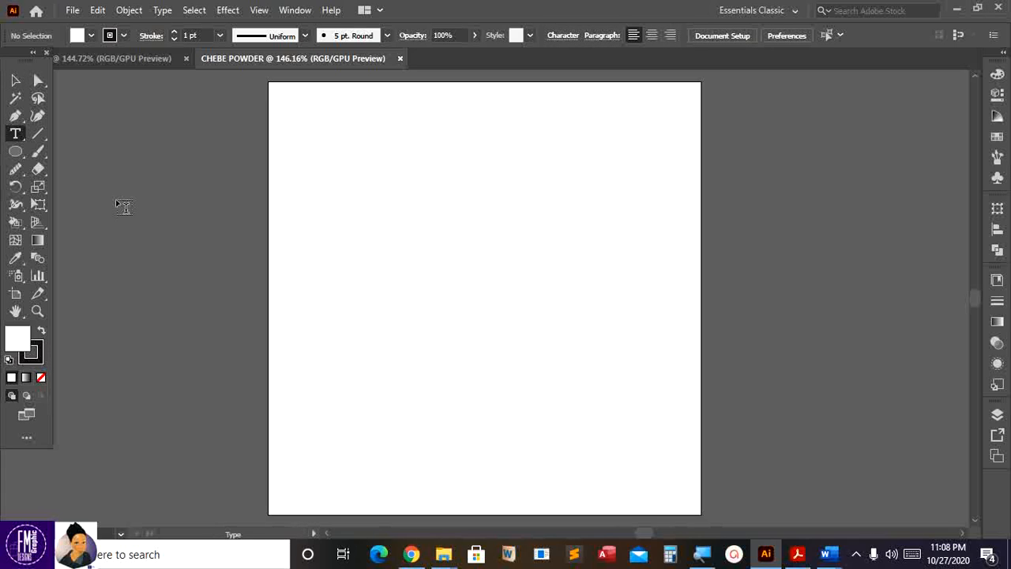
pyautogui.click(124, 207)
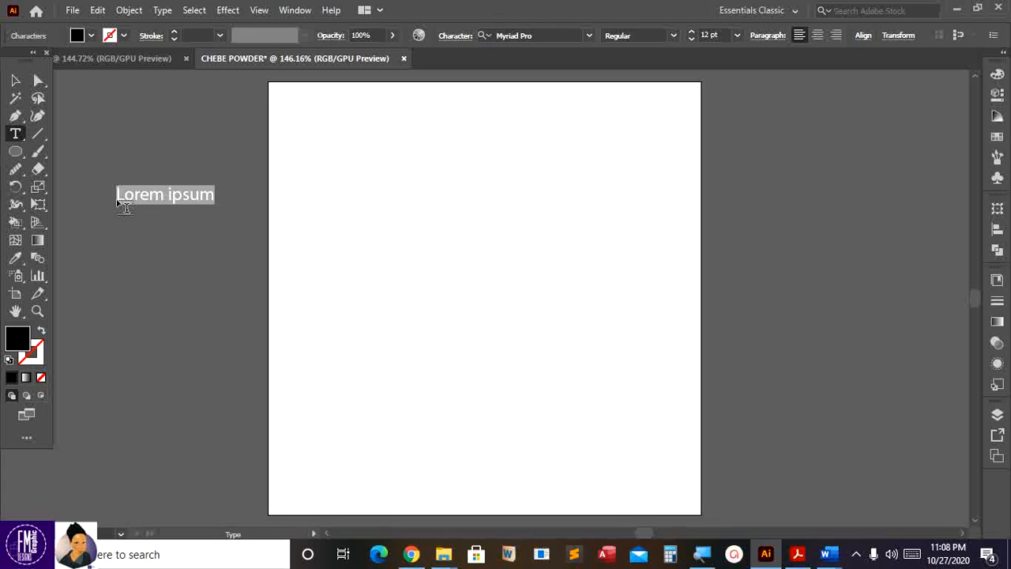
pyautogui.write('vi')
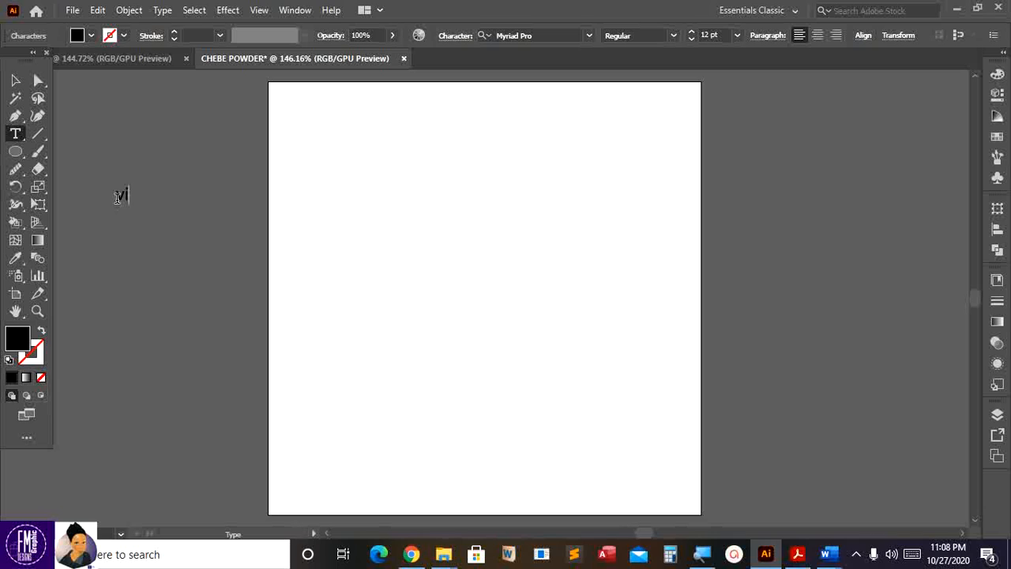
pyautogui.write('sit')
pyautogui.press('Return')
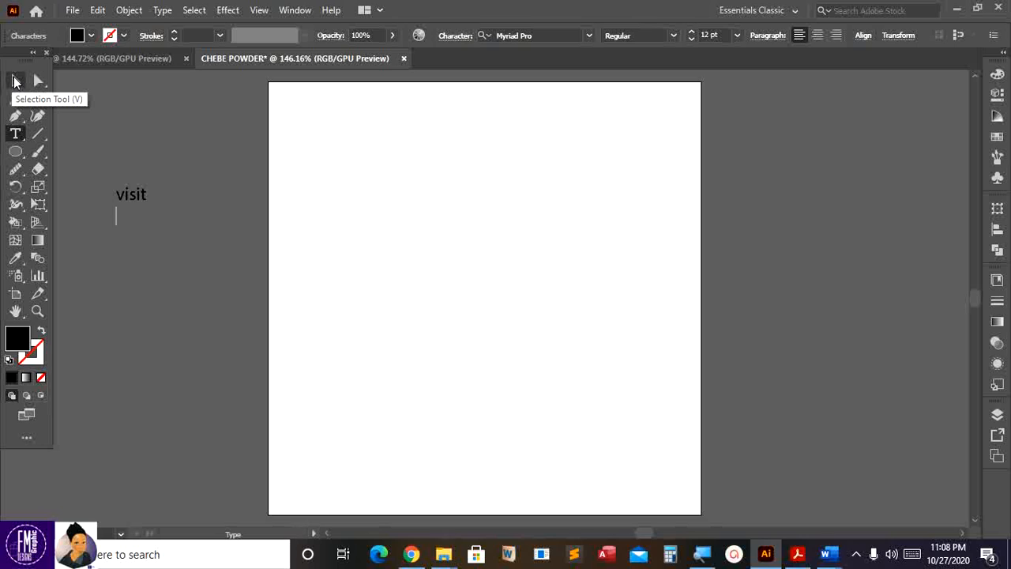
pyautogui.write('www.myCartg')
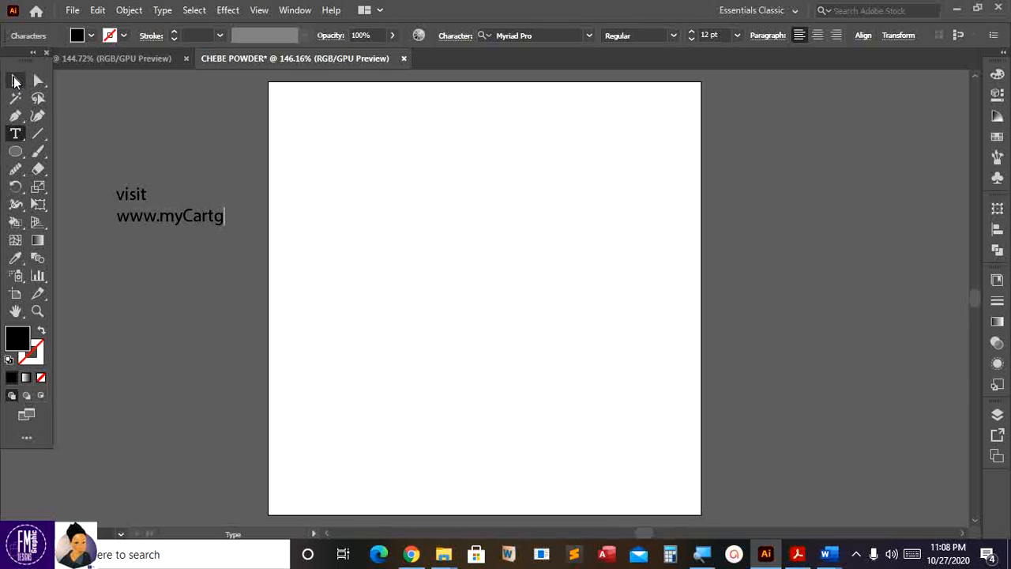
pyautogui.write('h.com')
pyautogui.press('Return')
pyautogui.write('che')
pyautogui.press('BackSpace')
pyautogui.press('BackSpace')
pyautogui.press('BackSpace')
pyautogui.write('Chebe')
pyautogui.press('Return')
pyautogui.write('O')
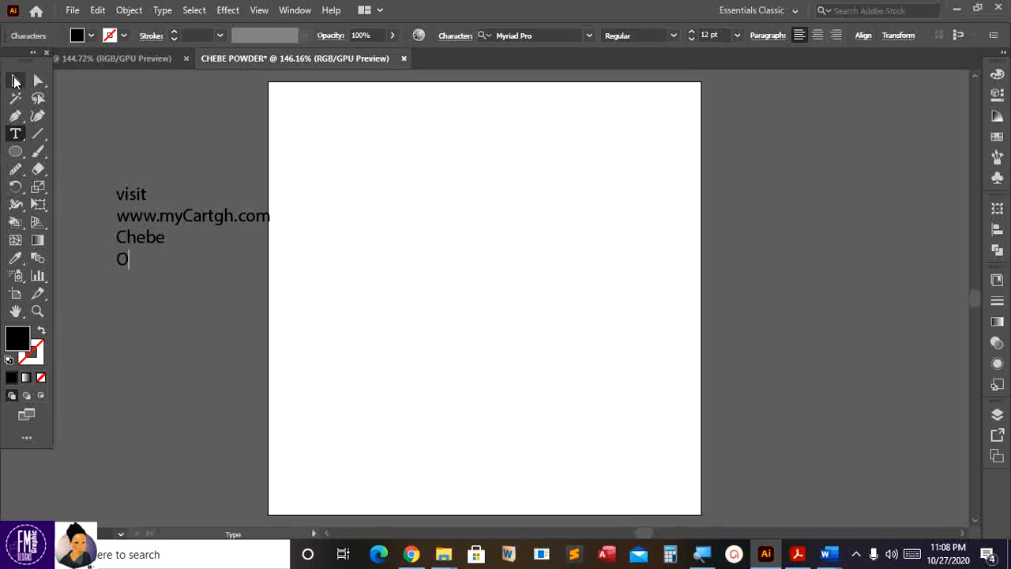
pyautogui.press('BackSpace')
pyautogui.write('Powder')
# - Type the body copy about oil aiding hair growth, ending 'natural hair with any hair style.'
pyautogui.press('Return')
pyautogui.write('Ch')
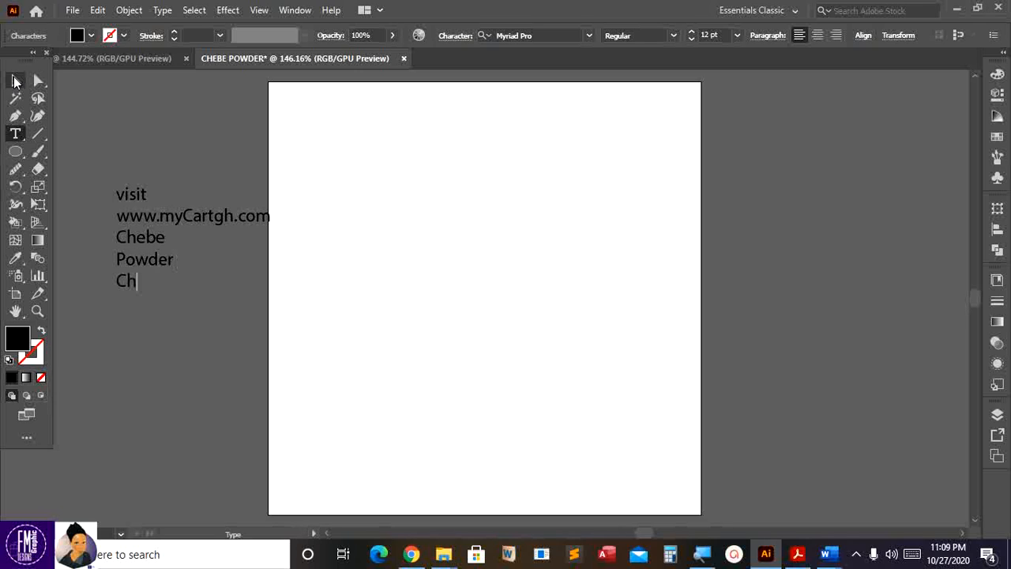
pyautogui.write('ebe Powder ')
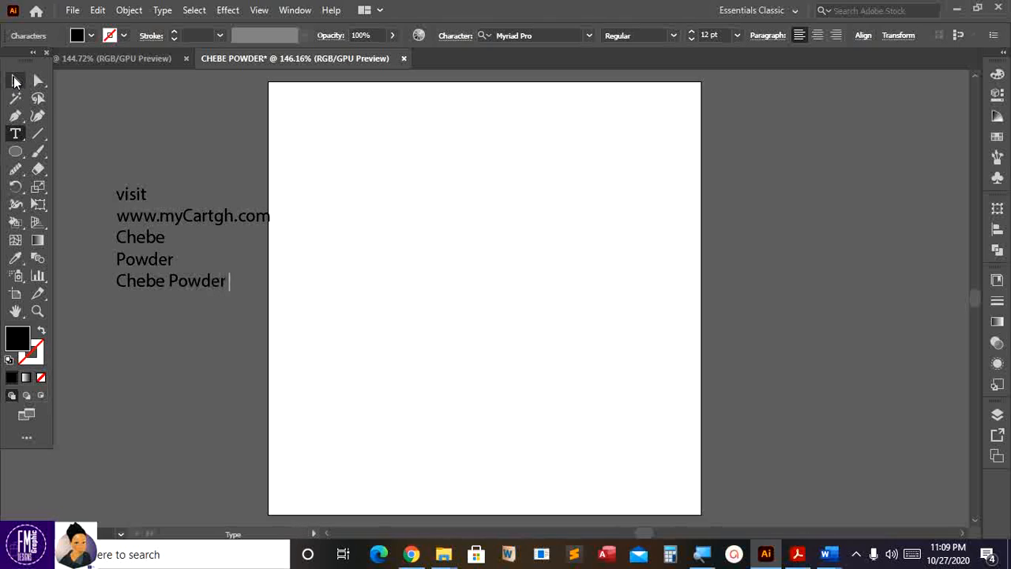
pyautogui.write('used with ')
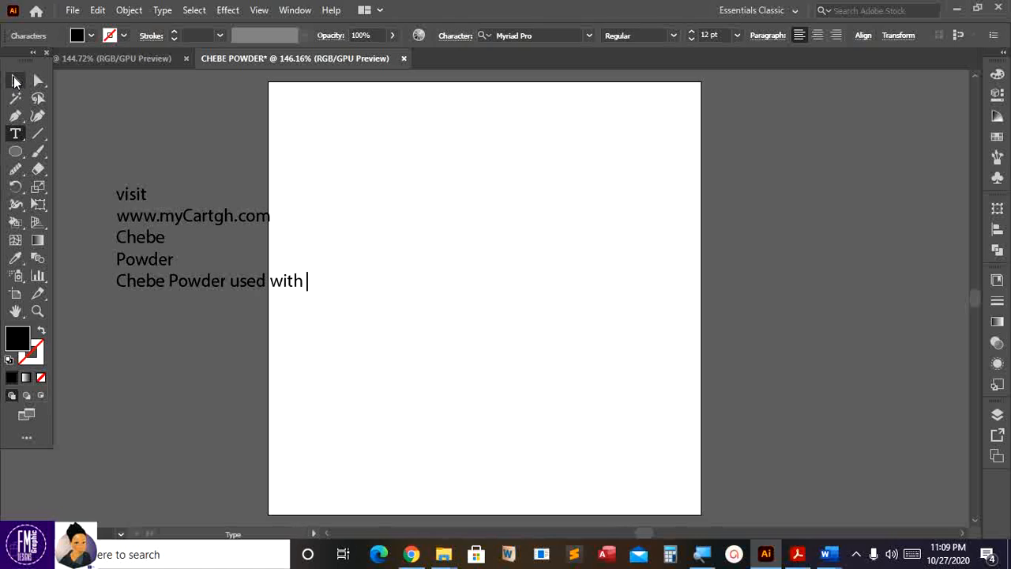
pyautogui.write('oil')
pyautogui.press('Return')
pyautogui.write('helps hair gr')
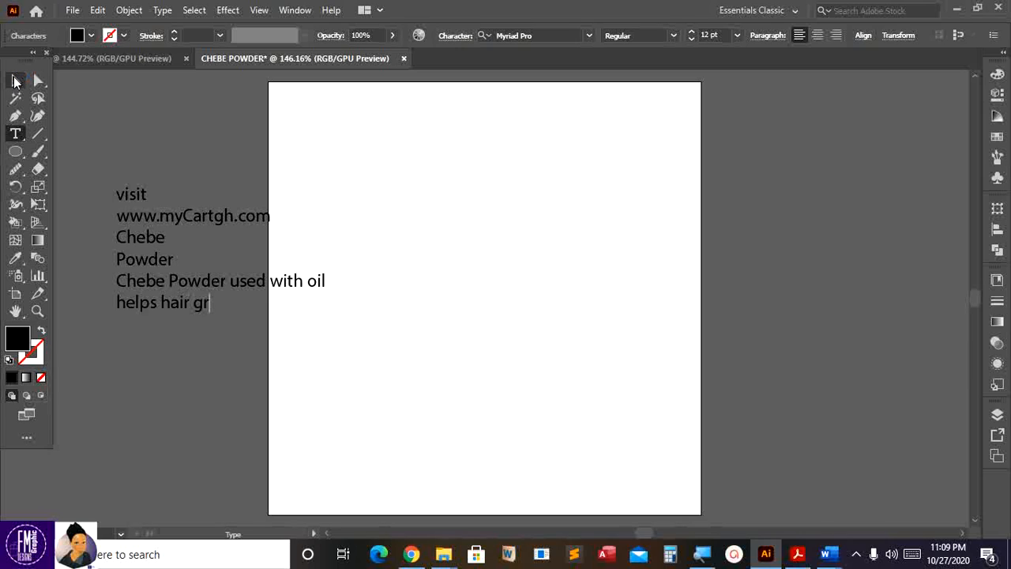
pyautogui.write('owth.')
pyautogui.press('Return')
pyautogui.press('Return')
pyautogui.write('It is goo')
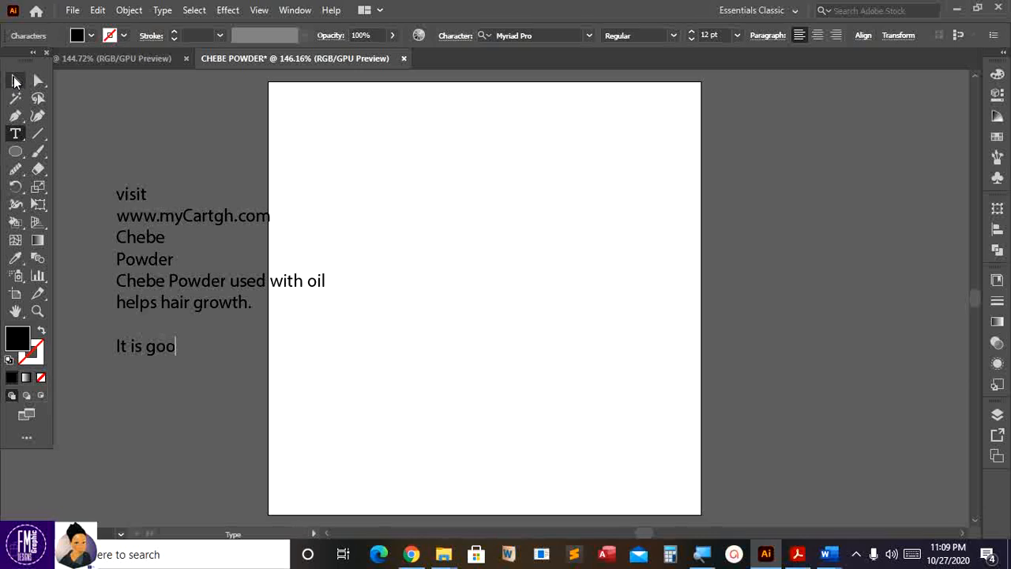
pyautogui.write('d for both rex')
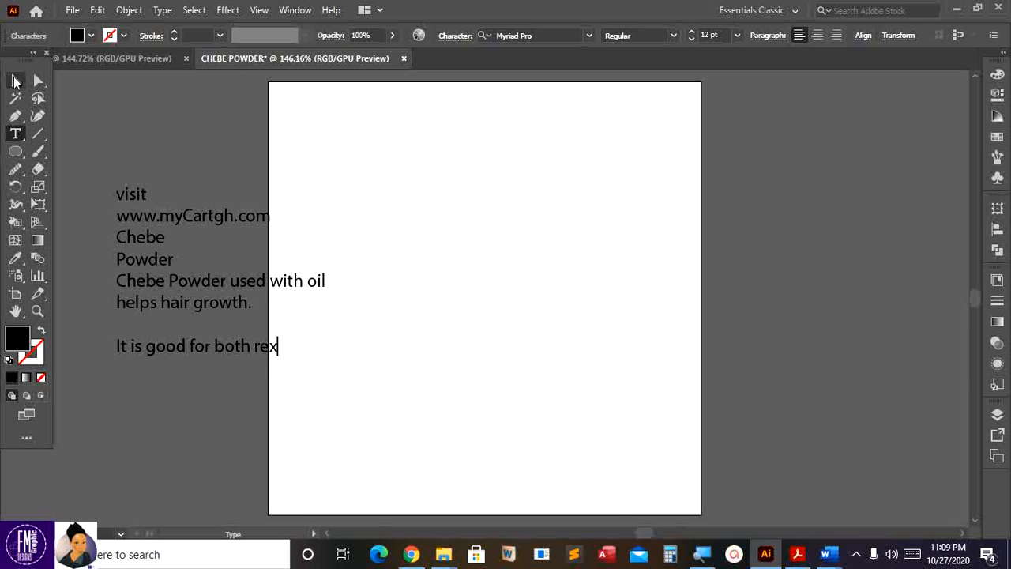
pyautogui.press('BackSpace')
pyautogui.write('laxed')
pyautogui.write('ha')
pyautogui.write('and na')
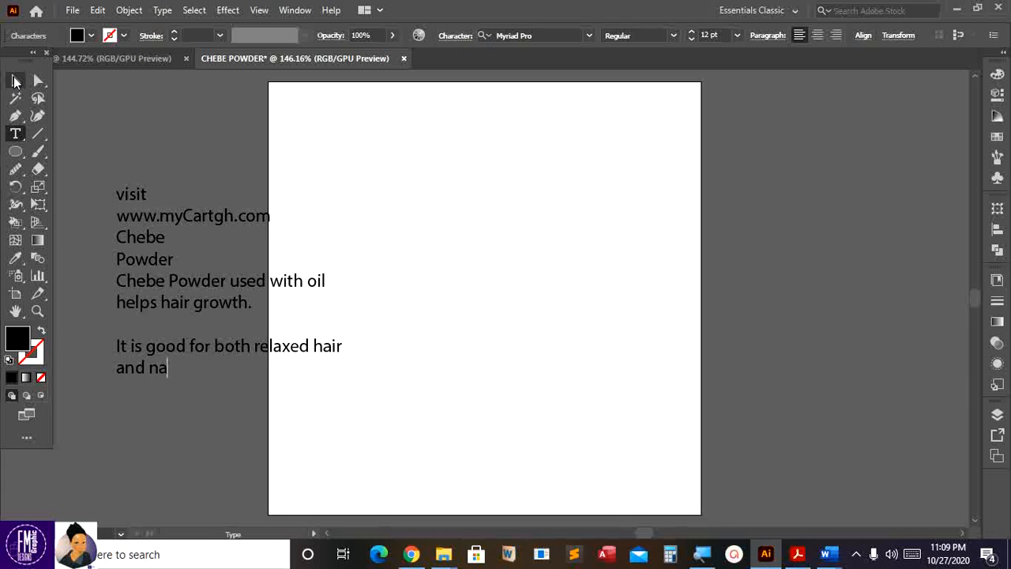
pyautogui.write('tural hair')
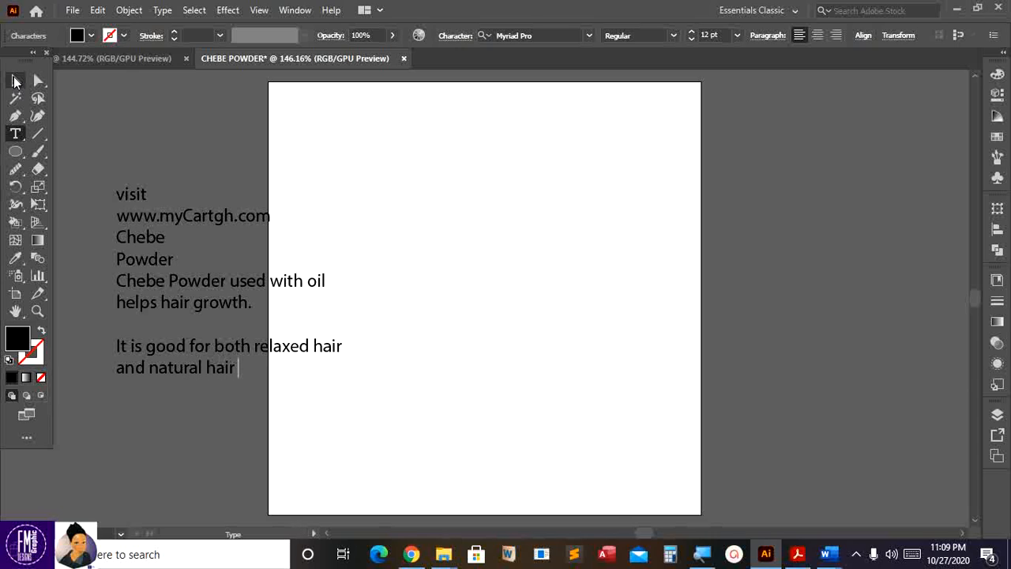
pyautogui.write(' with any')
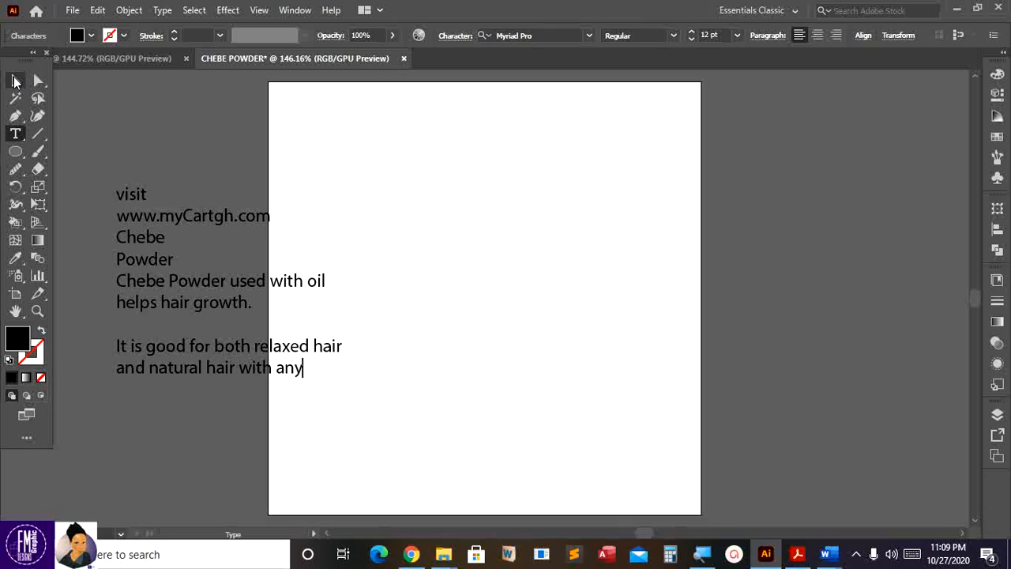
pyautogui.write(' hair style.')
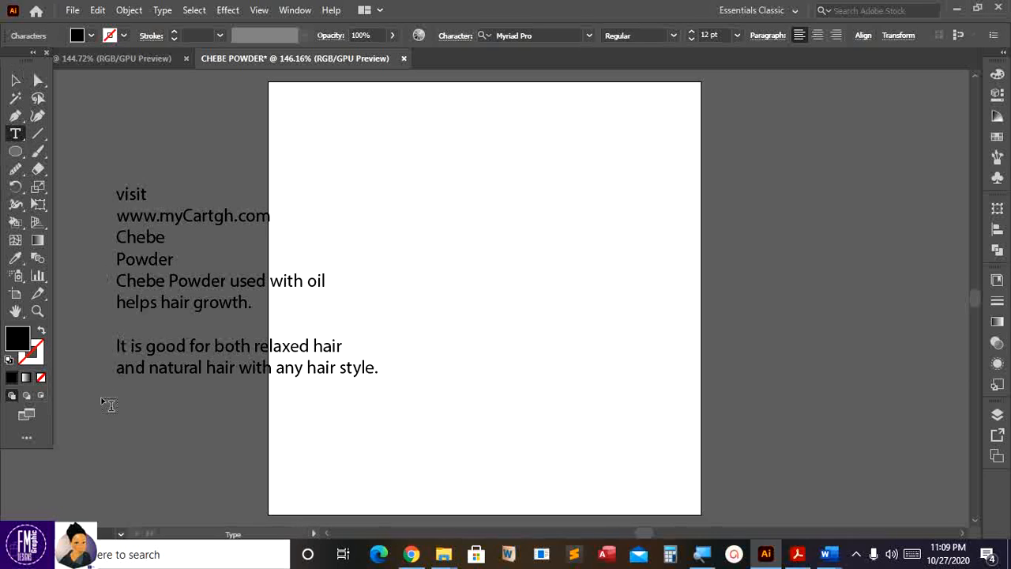
pyautogui.press('Escape')
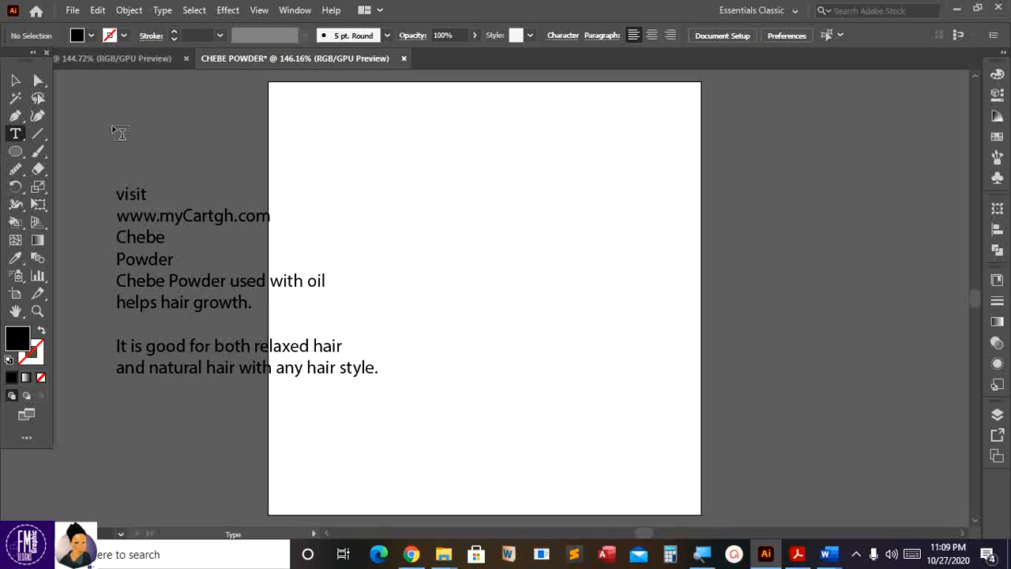
# - Type a new block: 58.00, SHOP NOW, 'Quality goods at an affordable price', Nationwide Delivery
pyautogui.click(114, 127)
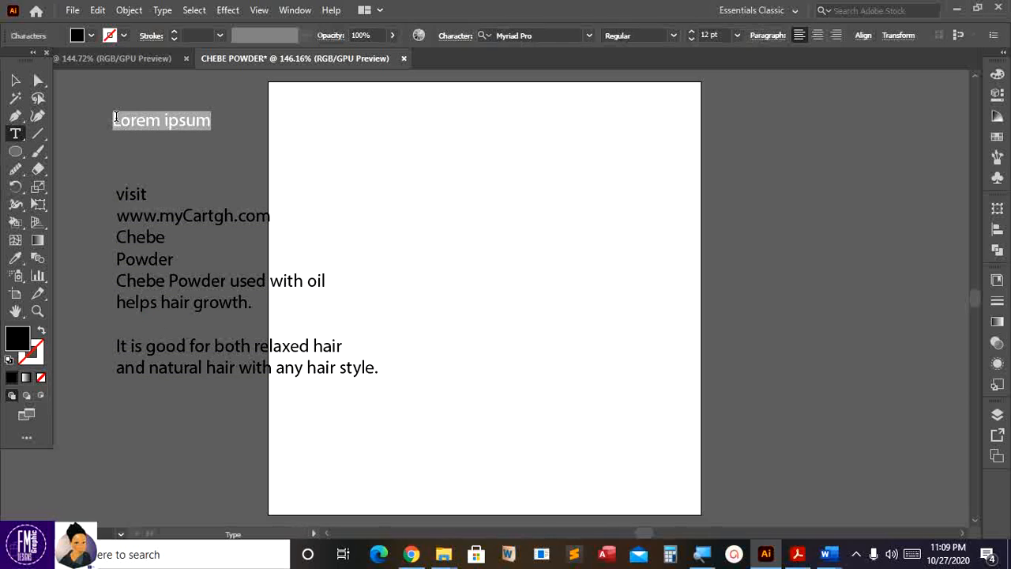
pyautogui.write('38')
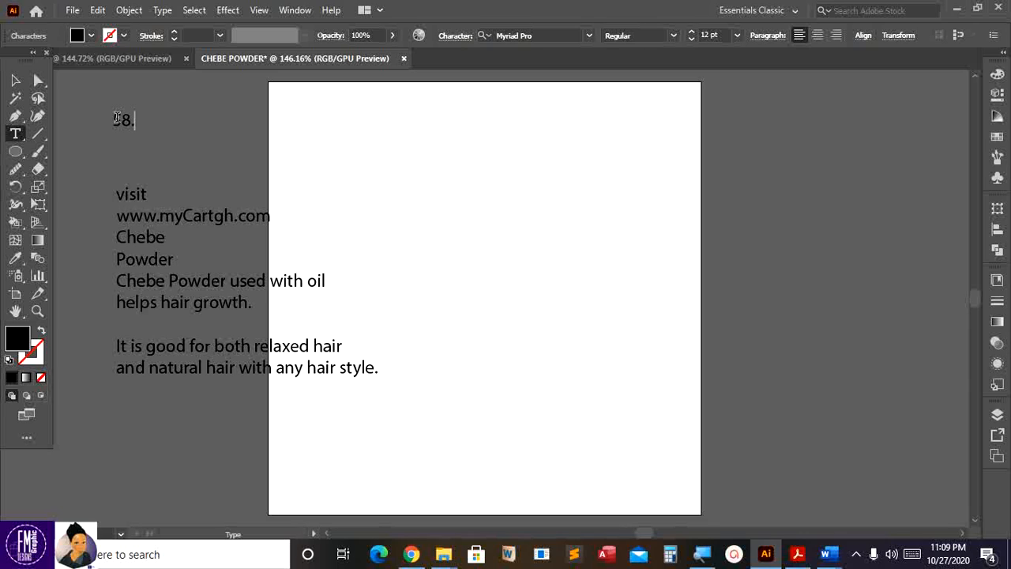
pyautogui.write('.00')
pyautogui.press('Return')
pyautogui.write('SHOO')
pyautogui.press('BackSpace')
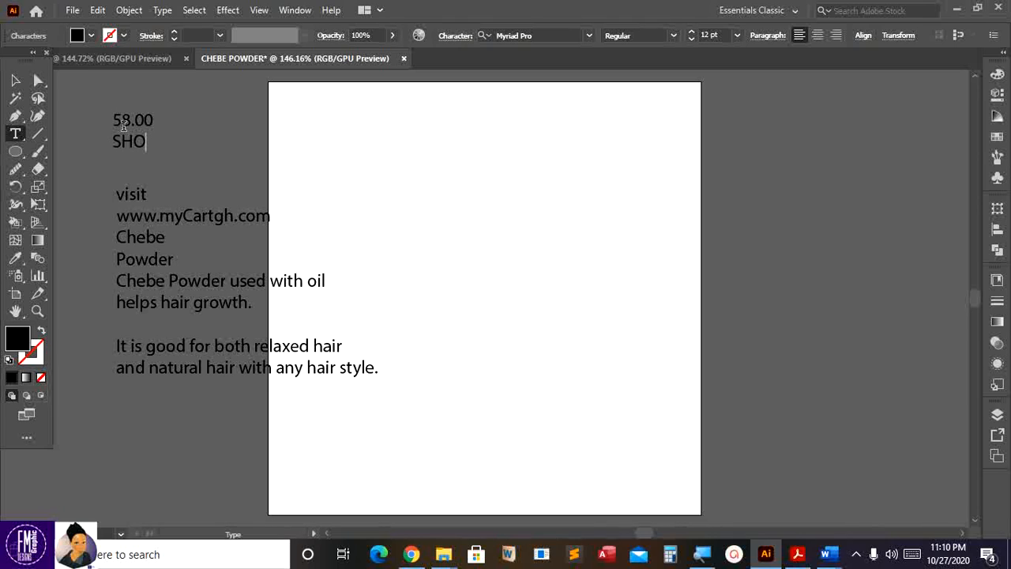
pyautogui.write('P NOW')
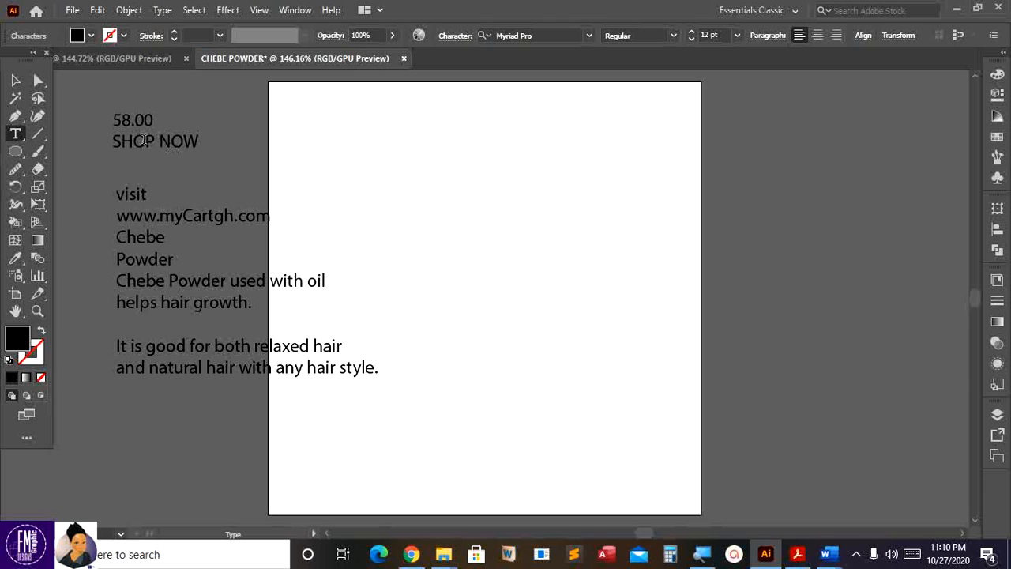
pyautogui.write('Quality good')
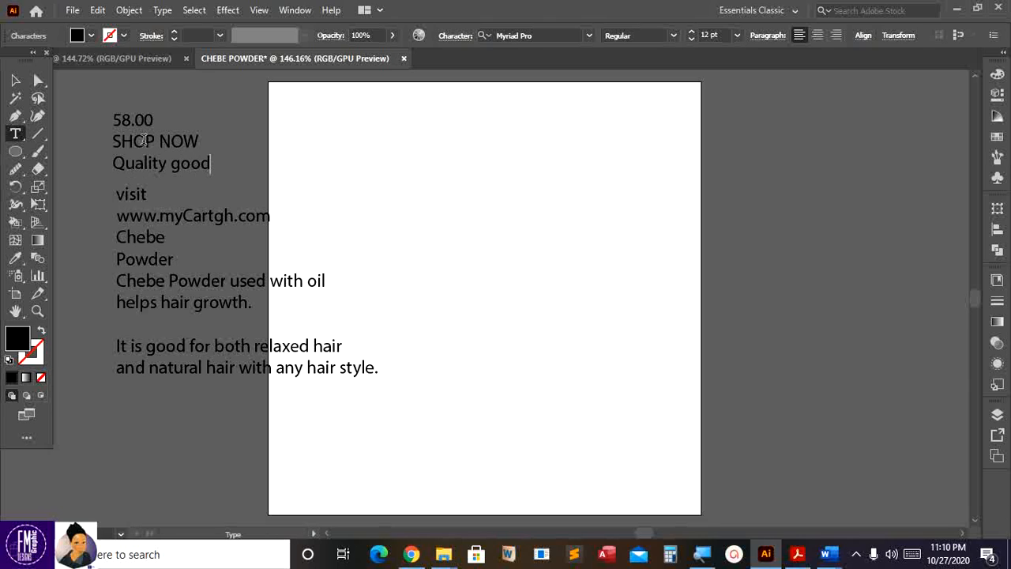
pyautogui.write('s at an affor')
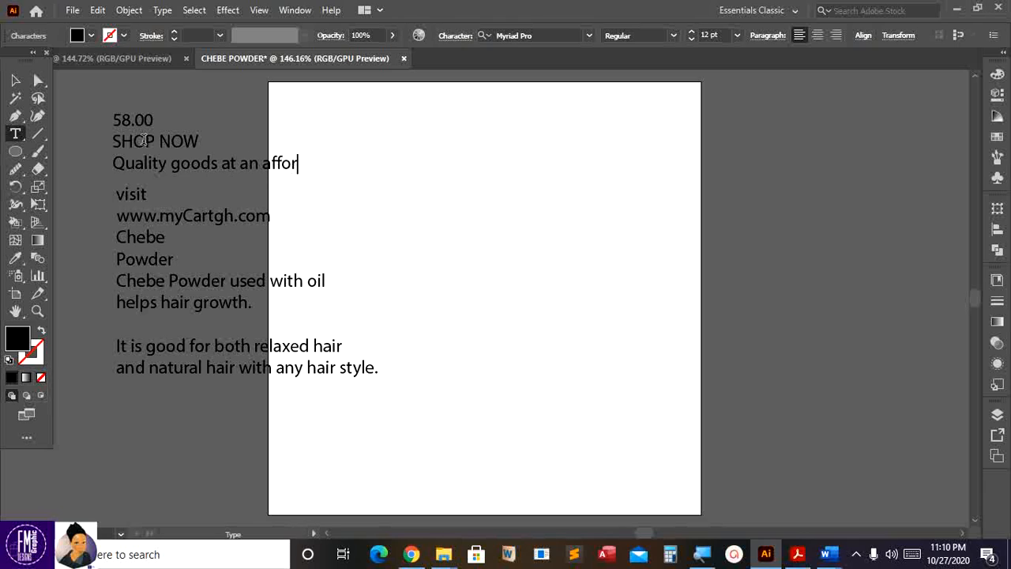
pyautogui.write('dable pric')
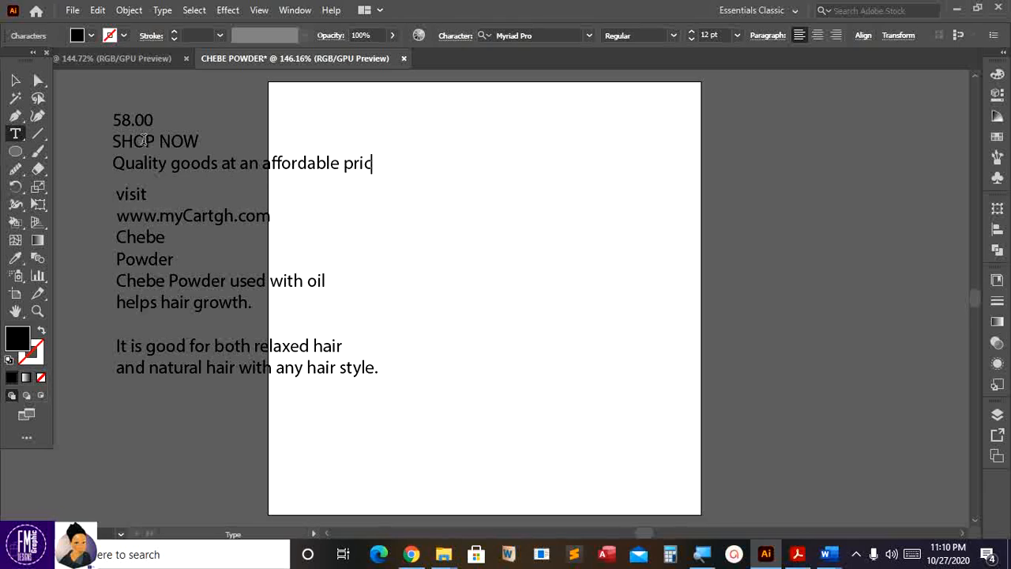
pyautogui.write('e')
pyautogui.press('Return')
pyautogui.write('Nation')
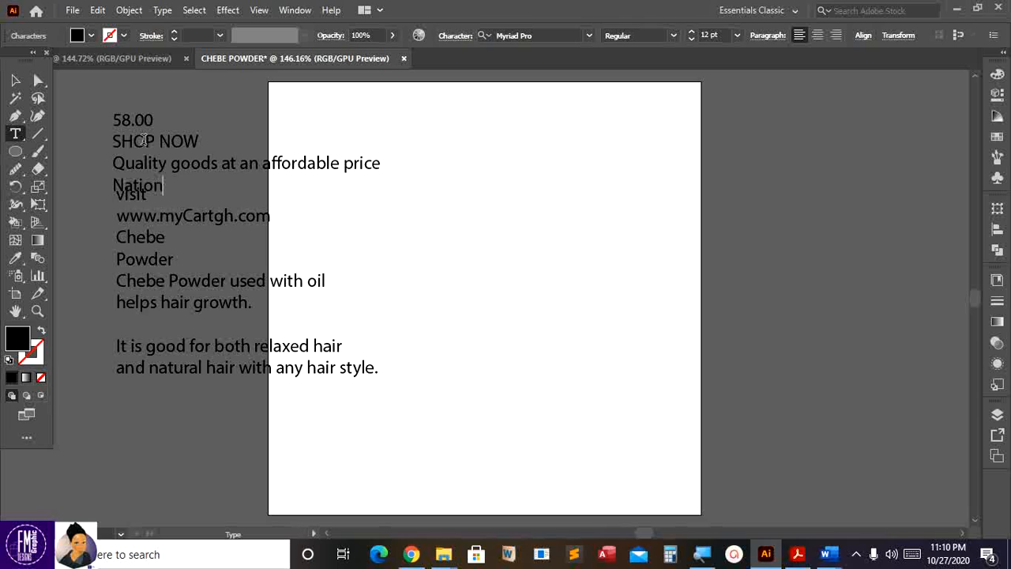
pyautogui.write('wide Deliver')
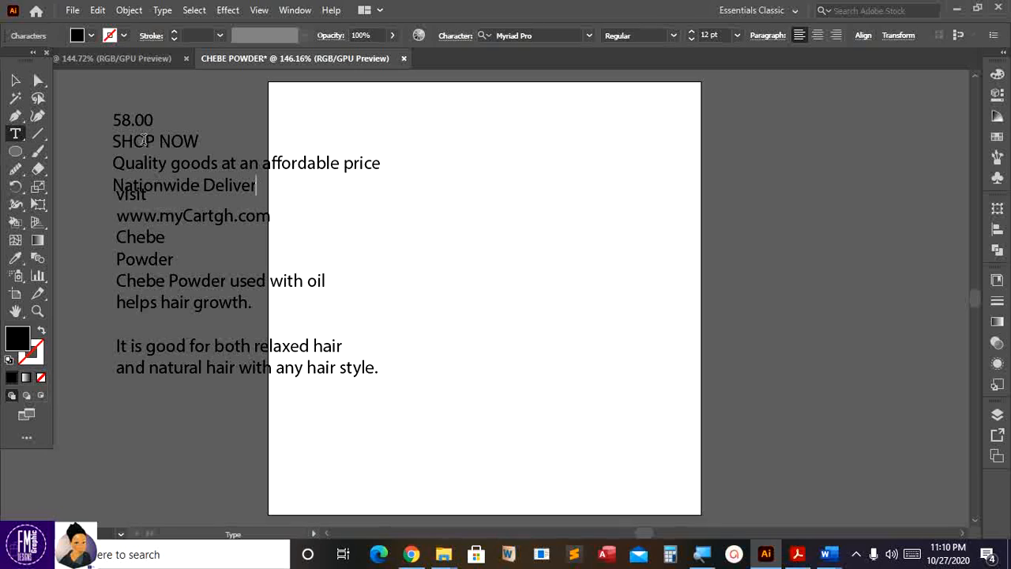
pyautogui.write('y')
# - Drag the price block to the left and the body text block to the artboard's right
pyautogui.click(16, 82)
pyautogui.moveTo(226, 167); pyautogui.dragTo(207, 172)
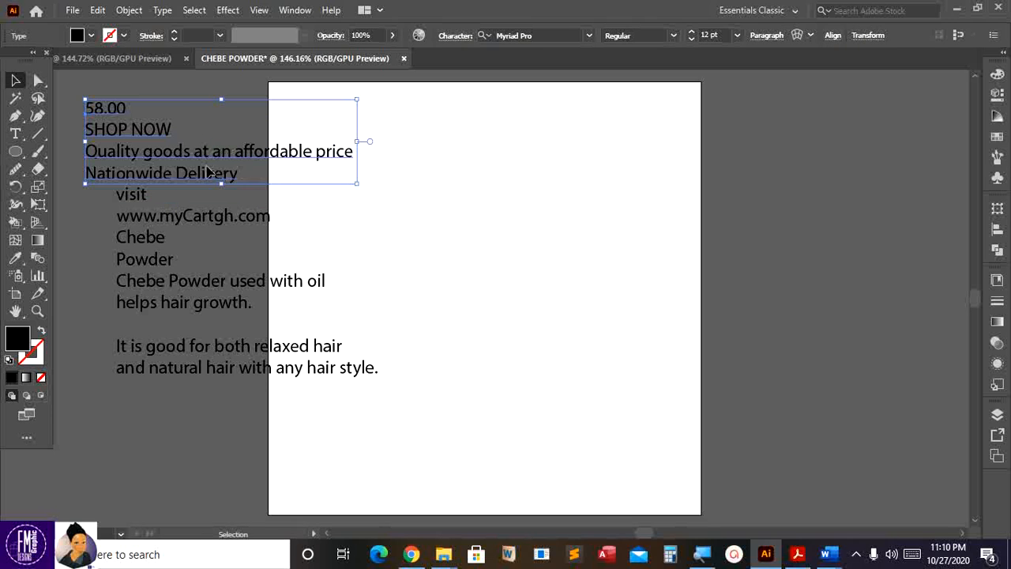
pyautogui.moveTo(177, 223); pyautogui.dragTo(125, 258)
pyautogui.moveTo(255, 165); pyautogui.dragTo(238, 157)
pyautogui.moveTo(173, 259); pyautogui.dragTo(175, 266)
pyautogui.moveTo(135, 154); pyautogui.dragTo(135, 148)
pyautogui.moveTo(99, 257)
pyautogui.mouseDown()
pyautogui.moveTo(96, 273)
pyautogui.moveTo(92, 258)
pyautogui.mouseUp()
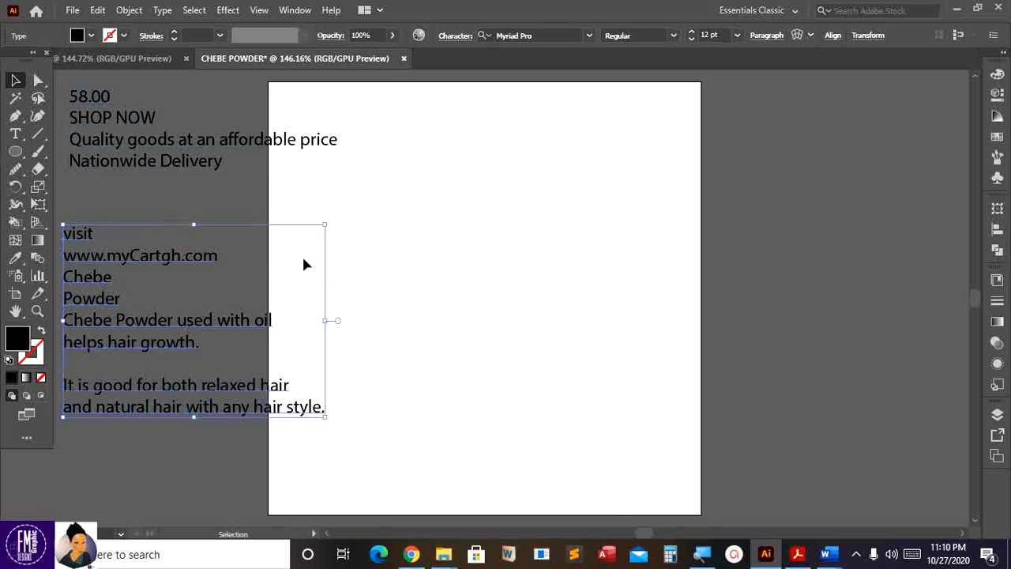
pyautogui.moveTo(177, 256); pyautogui.dragTo(843, 166)
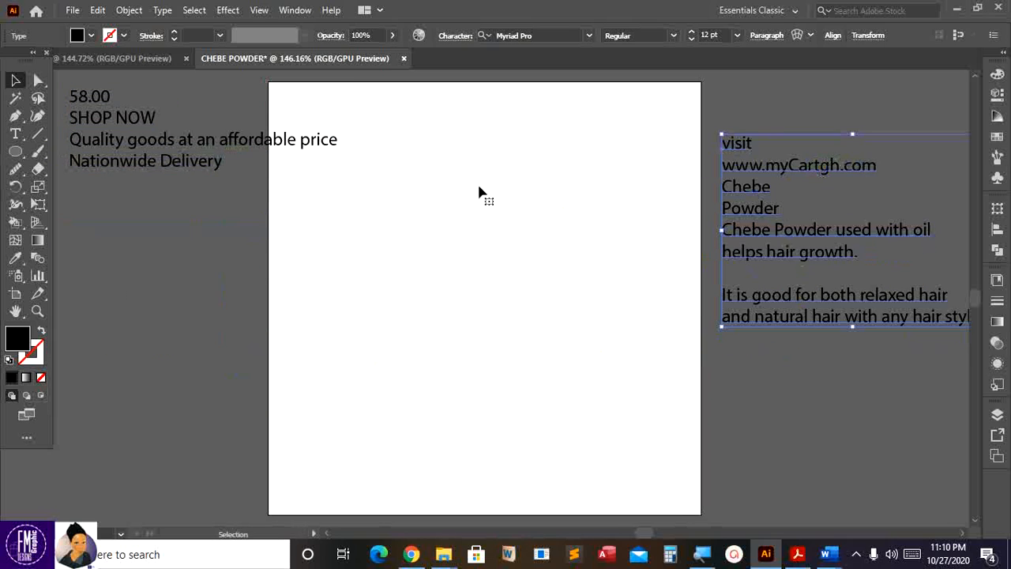
pyautogui.moveTo(322, 150); pyautogui.dragTo(247, 241)
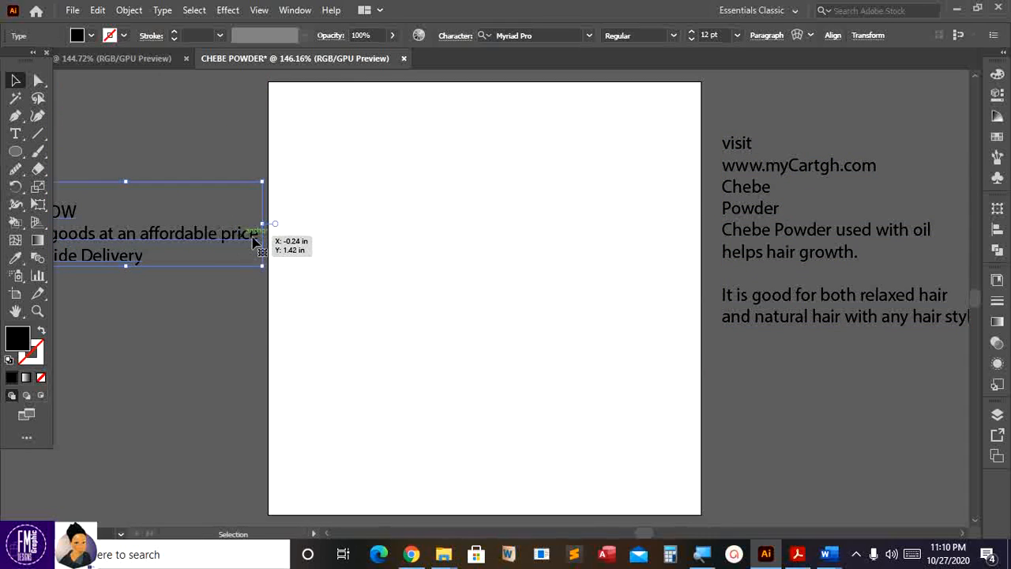
pyautogui.click(749, 148)
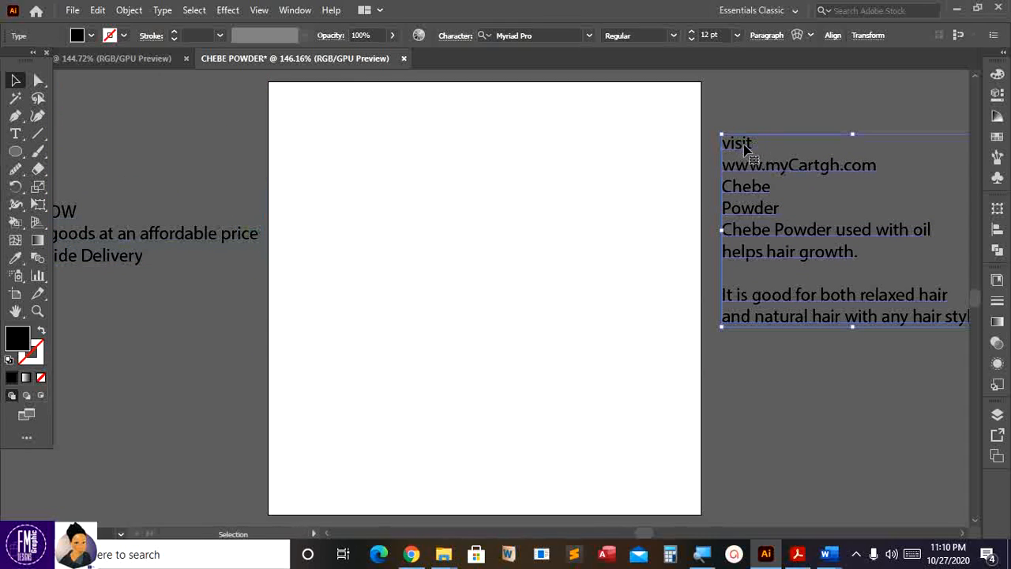
pyautogui.doubleClick(739, 147)
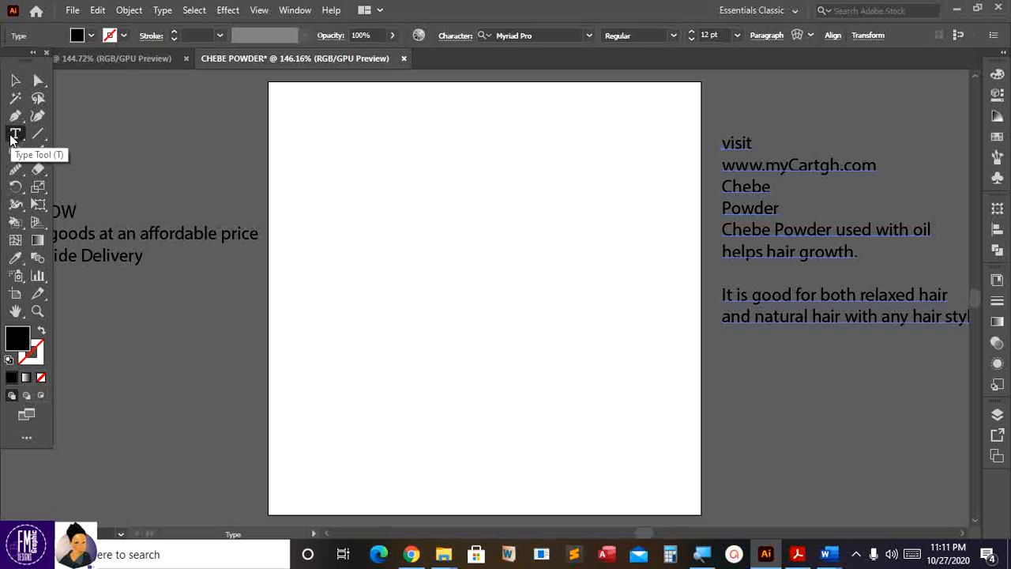
# - Cut 'visit' from the body text, paste it as separate text and move it to the artboard top
pyautogui.click(747, 143)
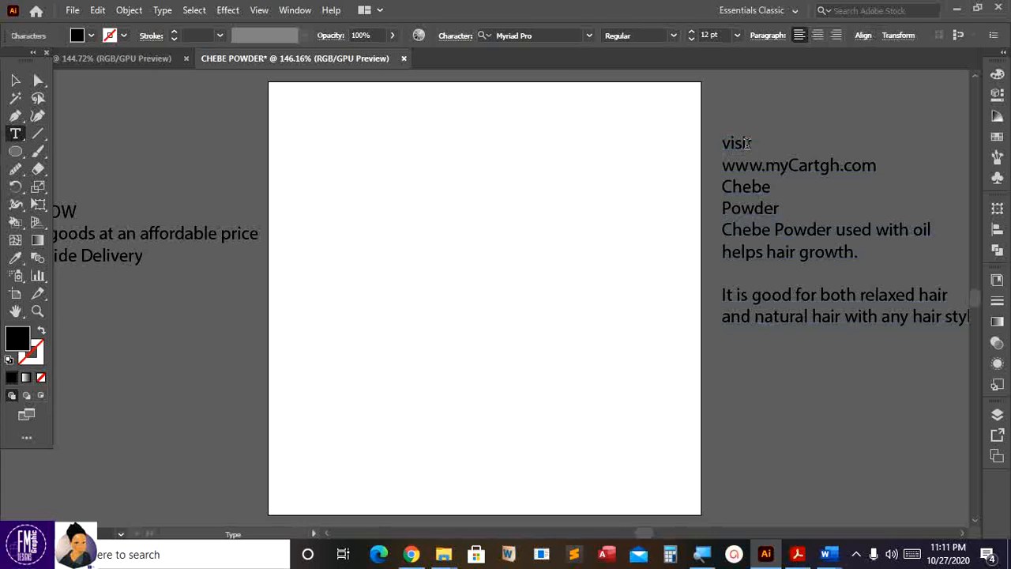
pyautogui.moveTo(722, 142); pyautogui.dragTo(752, 143)
pyautogui.hotkey('ctrl', 'c')
pyautogui.press('ctrl')
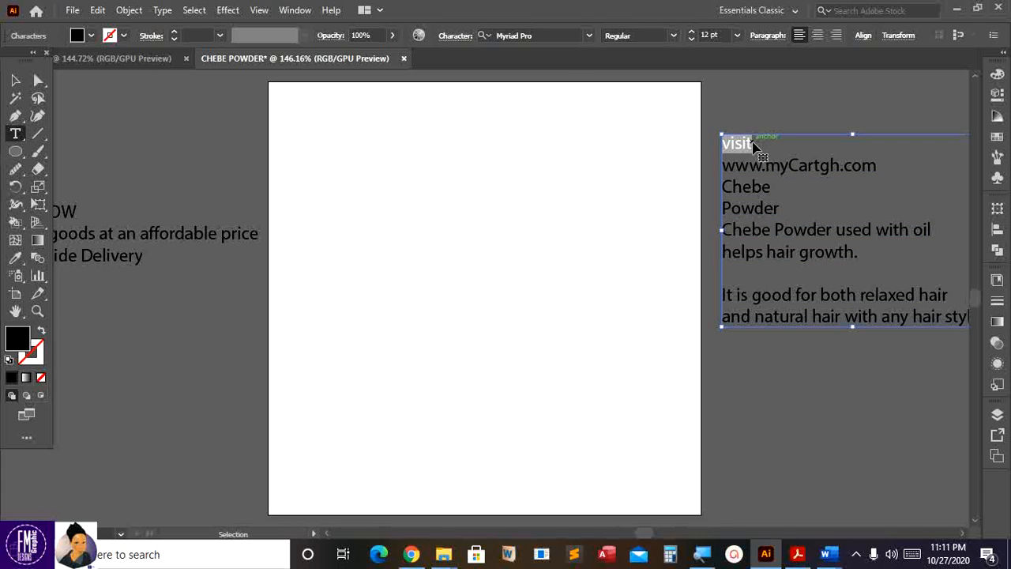
pyautogui.press('BackSpace')
pyautogui.keyDown('ctrl'); pyautogui.click(359, 121); pyautogui.keyUp('ctrl')
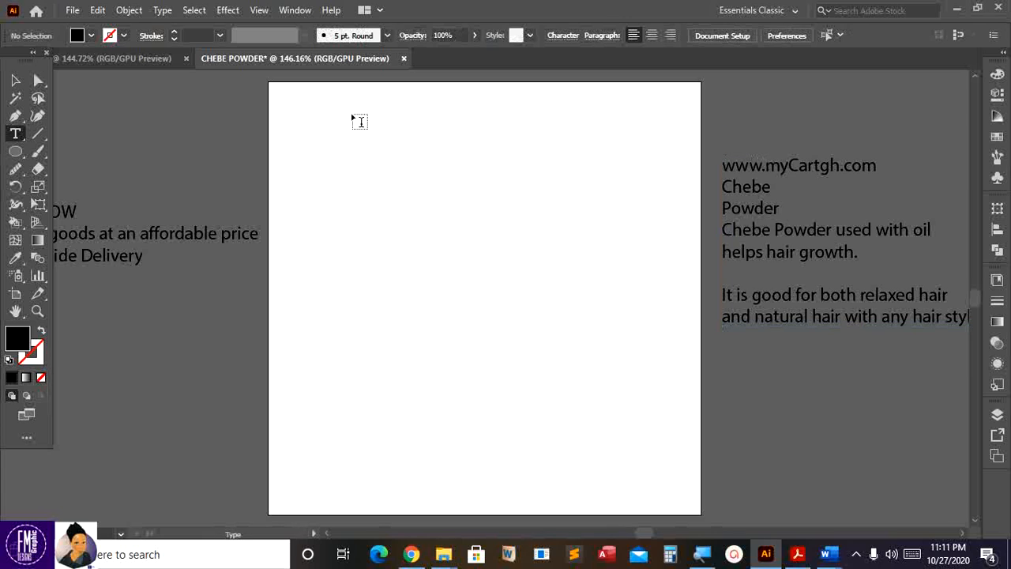
pyautogui.click(191, 92)
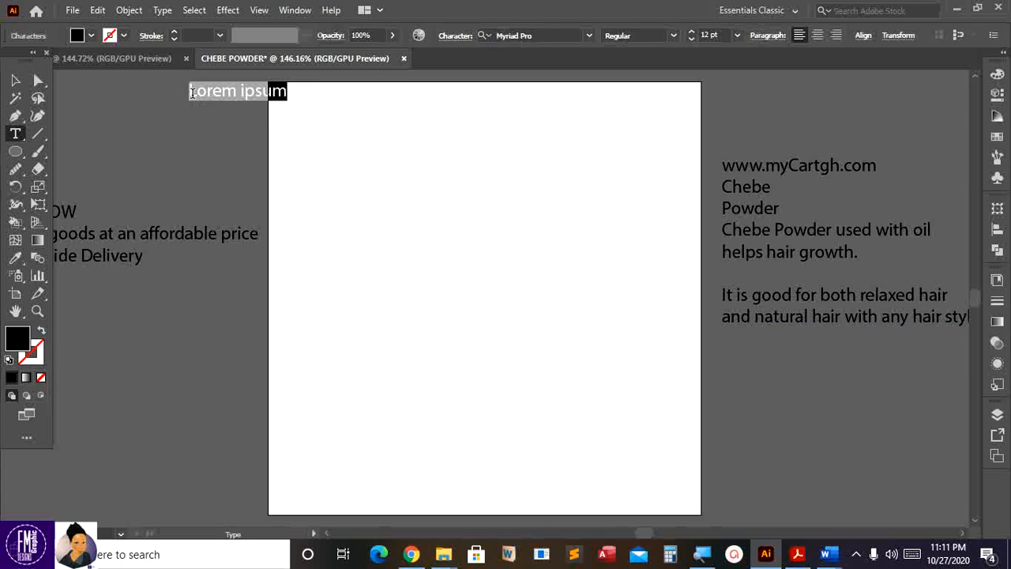
pyautogui.hotkey('ctrl', 'v')
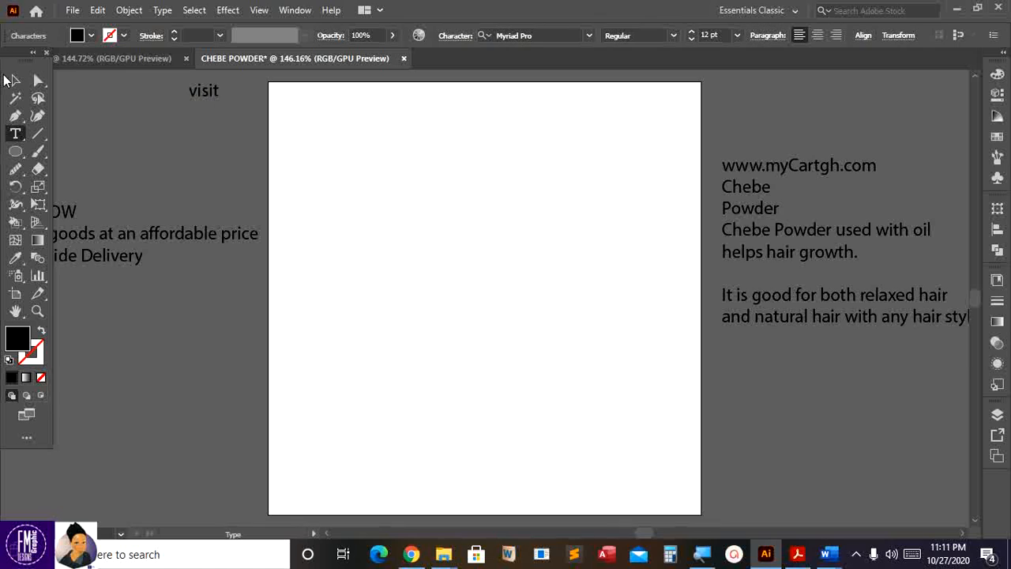
pyautogui.click(14, 80)
pyautogui.moveTo(203, 91); pyautogui.dragTo(486, 113)
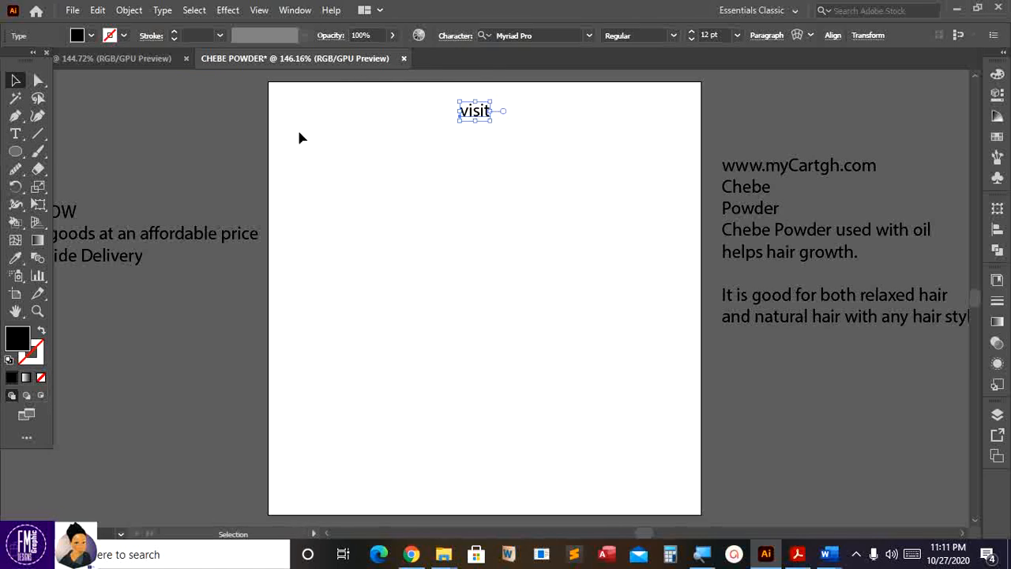
# - Centre 'visit' at the artboard top (X 2.03 in, Y 0.29 in) with Smart Guides and select it
pyautogui.moveTo(476, 109)
pyautogui.mouseDown()
pyautogui.moveTo(485, 113)
pyautogui.moveTo(471, 120)
pyautogui.moveTo(486, 106)
pyautogui.moveTo(496, 109)
pyautogui.moveTo(484, 114)
pyautogui.moveTo(499, 115)
pyautogui.moveTo(476, 117)
pyautogui.moveTo(478, 108)
pyautogui.mouseUp()
pyautogui.scroll(1, 361, 103)
pyautogui.scroll(-2, 361, 104)
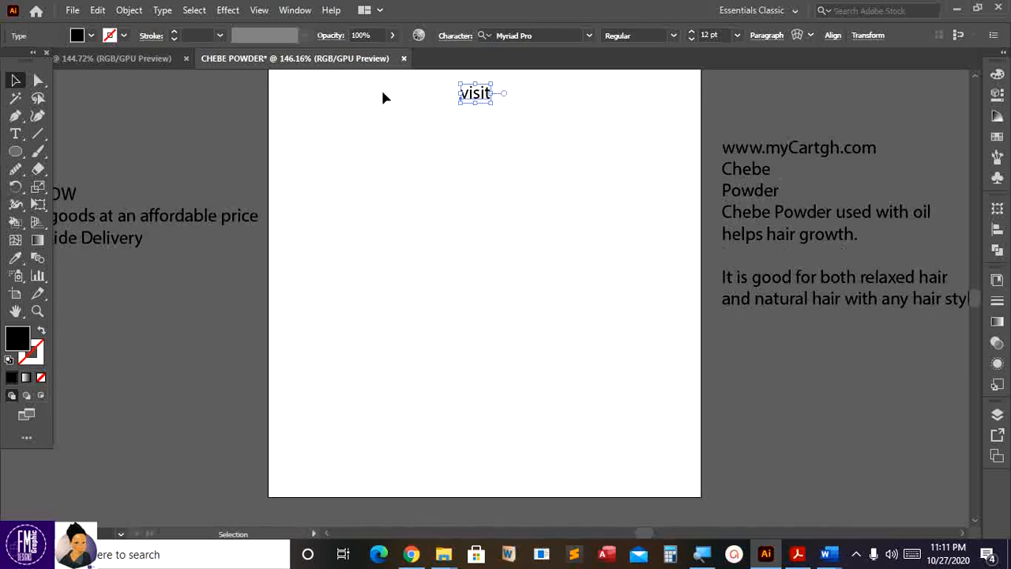
pyautogui.scroll(2, 383, 97)
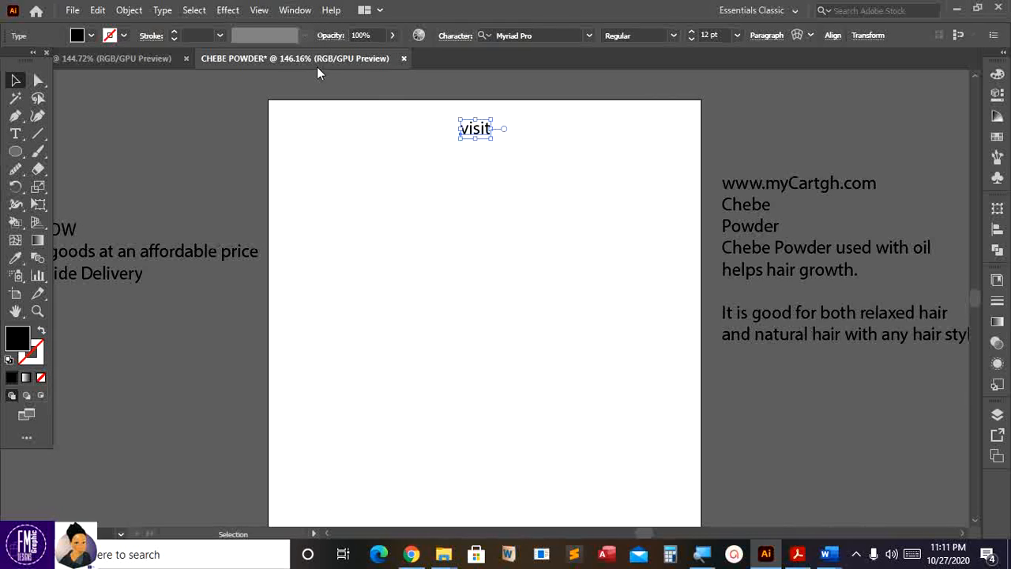
pyautogui.scroll(-1, 411, 95)
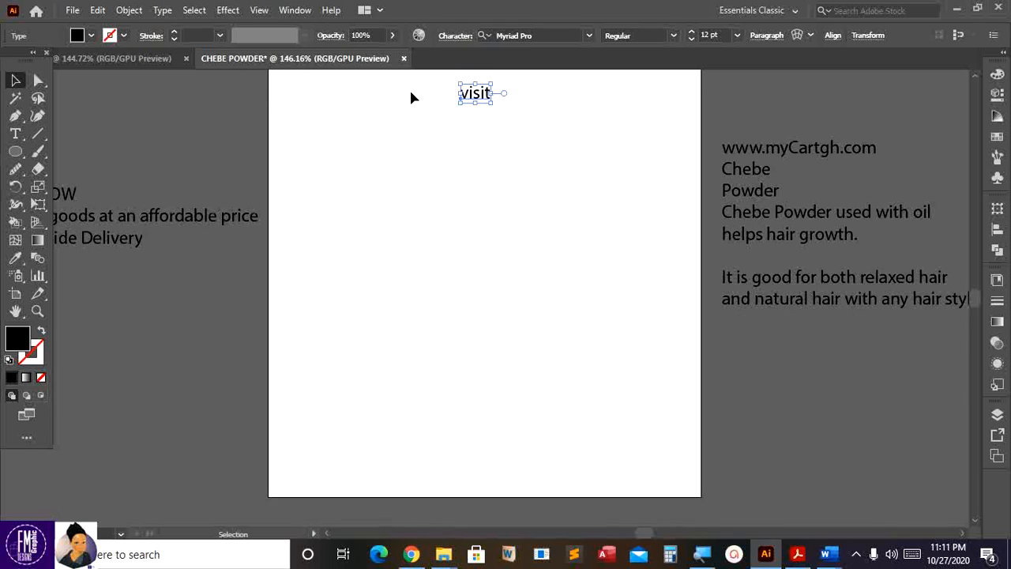
pyautogui.scroll(1, 411, 97)
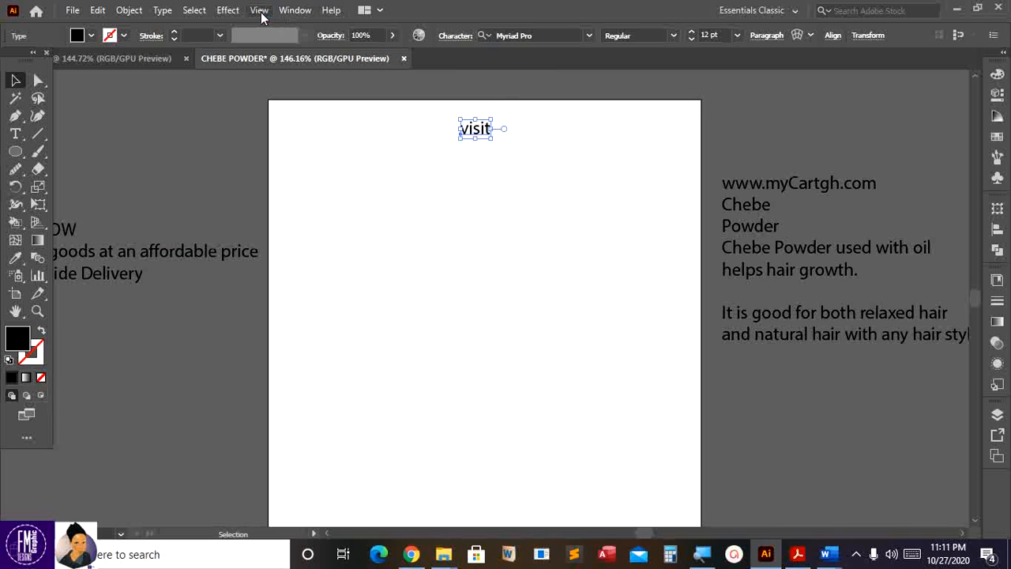
pyautogui.click(259, 11)
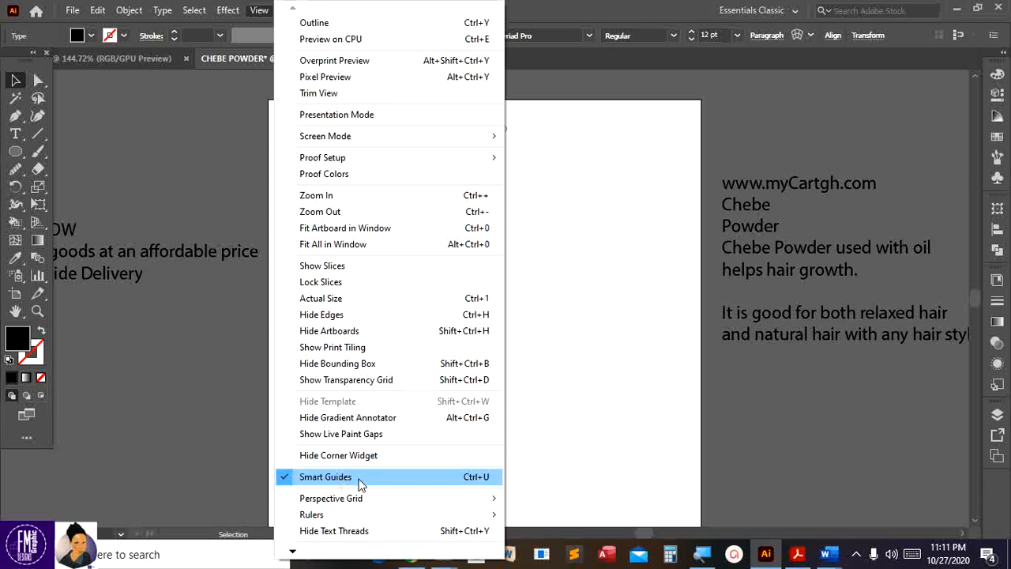
pyautogui.click(192, 359)
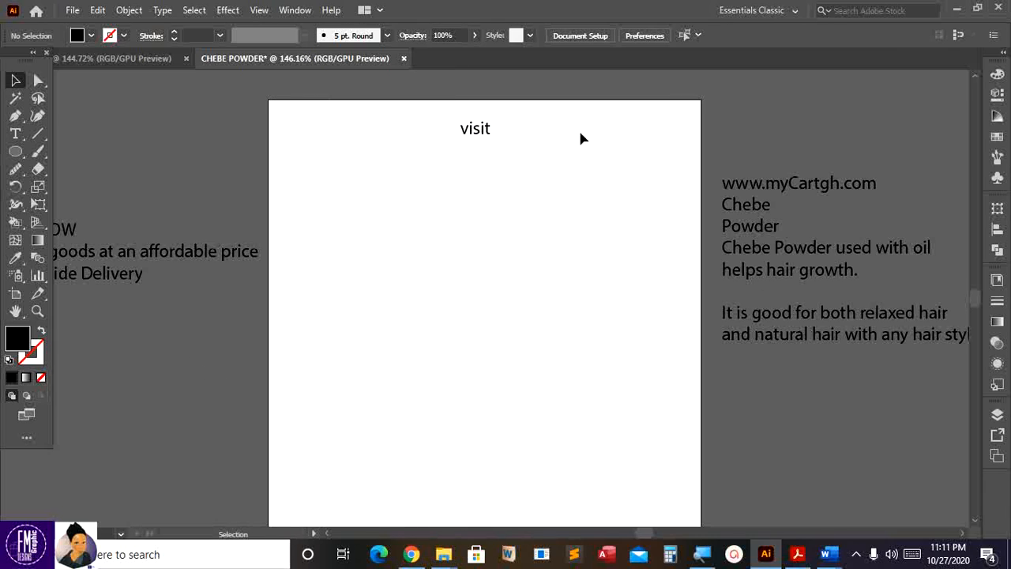
pyautogui.click(485, 132)
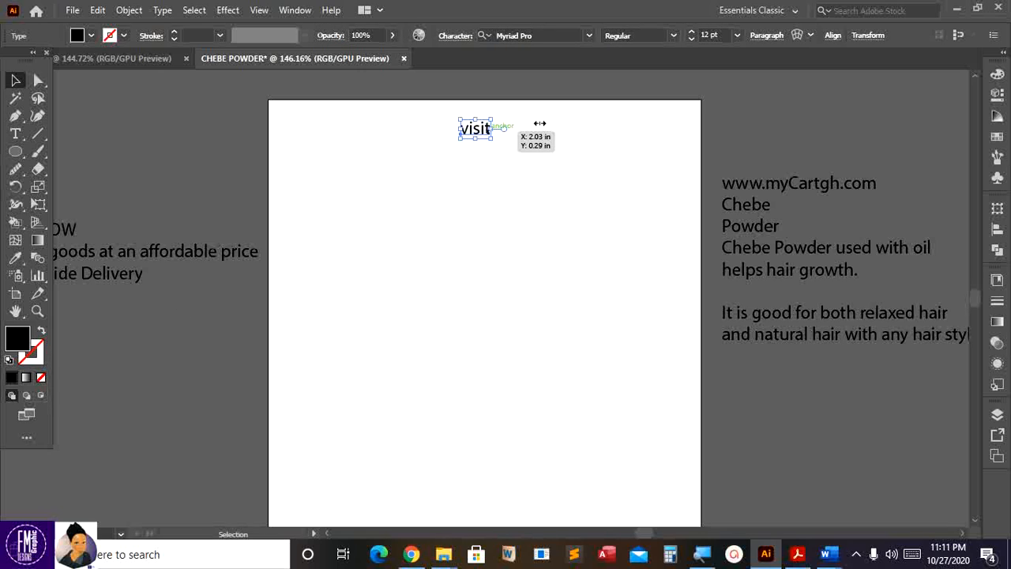
# - Fill the 'visit' text with bright red FF0000
pyautogui.doubleClick(26, 341)
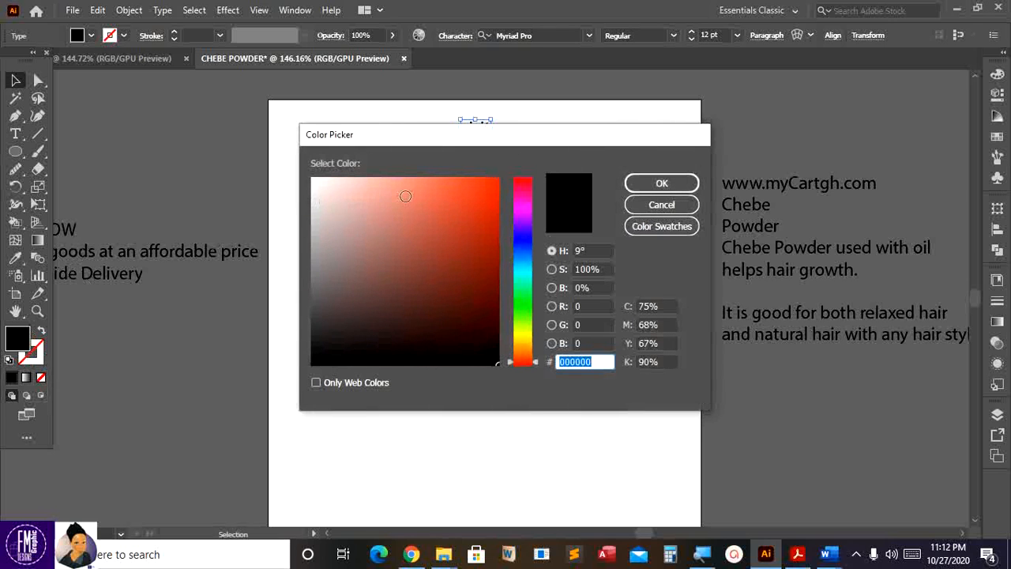
pyautogui.moveTo(534, 367); pyautogui.dragTo(534, 172)
pyautogui.moveTo(467, 201); pyautogui.dragTo(510, 171)
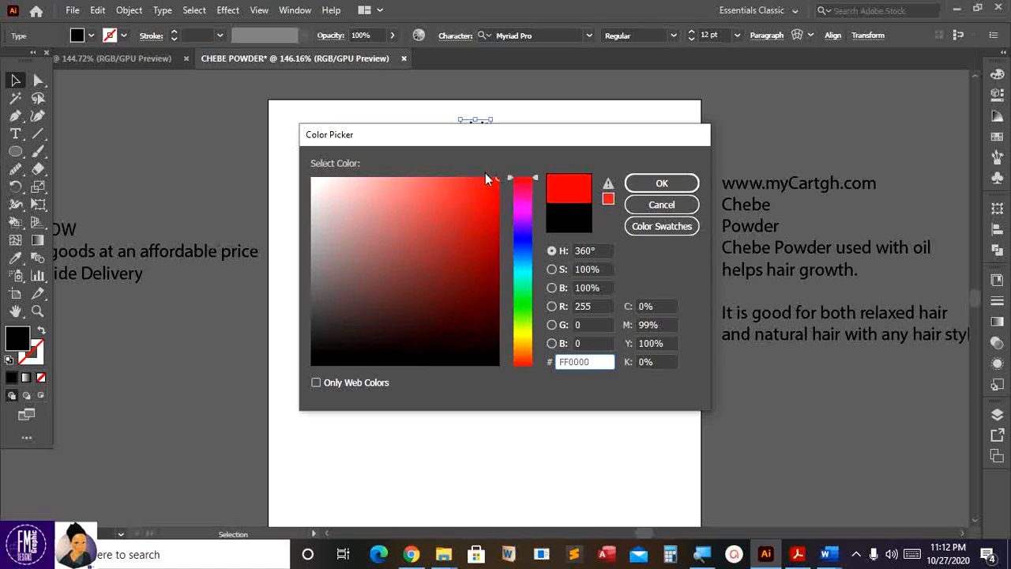
pyautogui.click(666, 183)
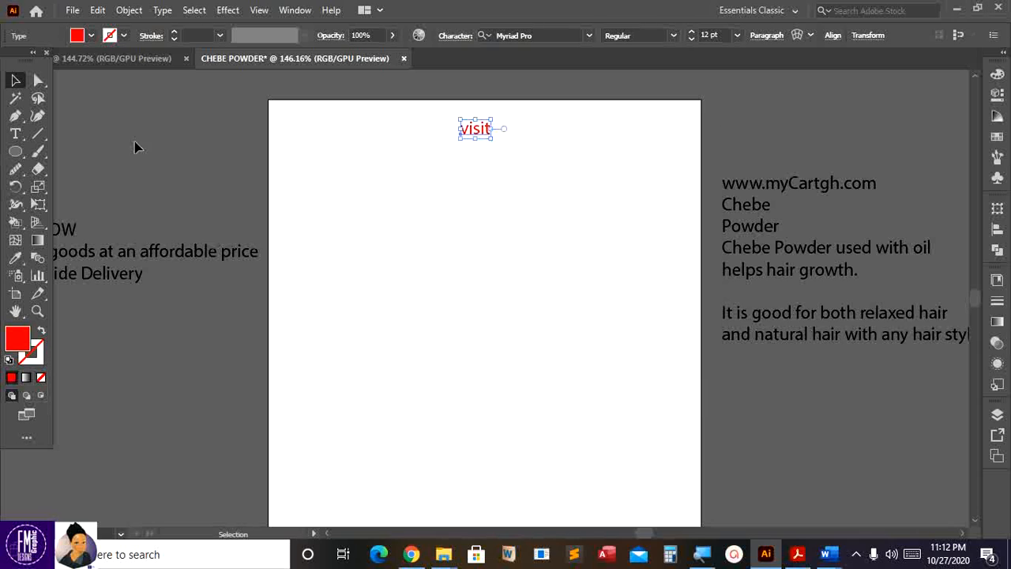
pyautogui.click(439, 175)
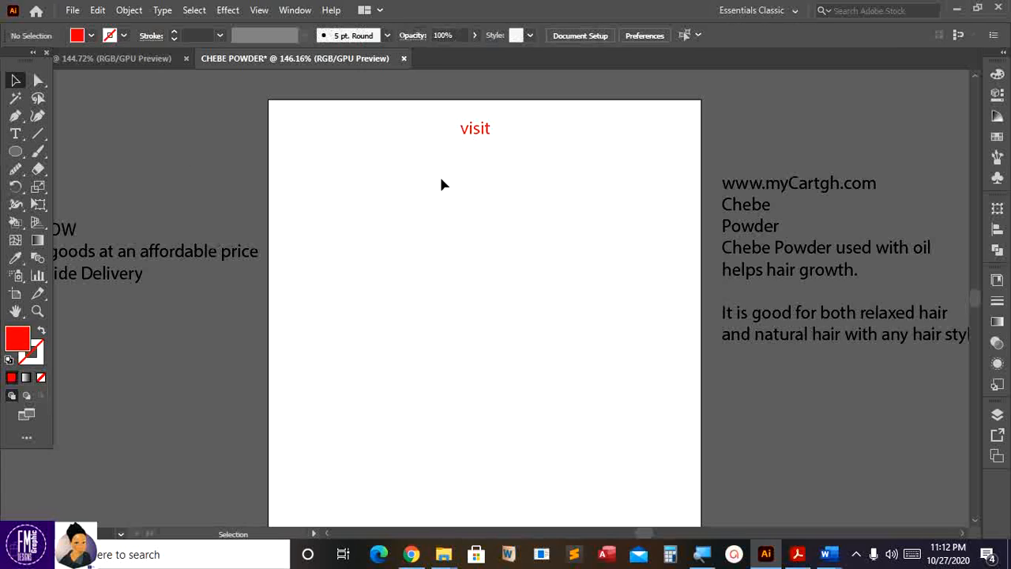
pyautogui.click(790, 194)
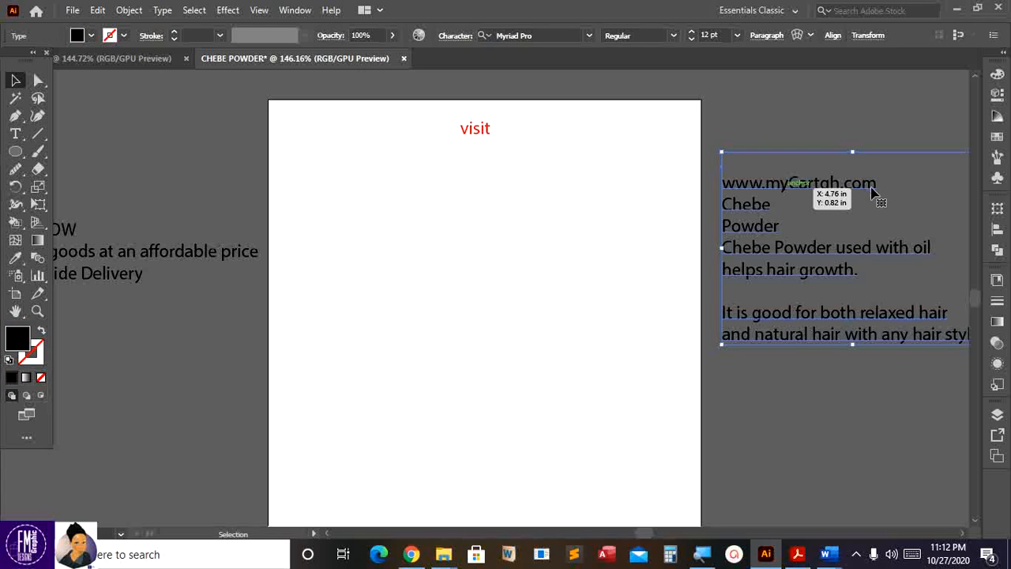
pyautogui.press('t')
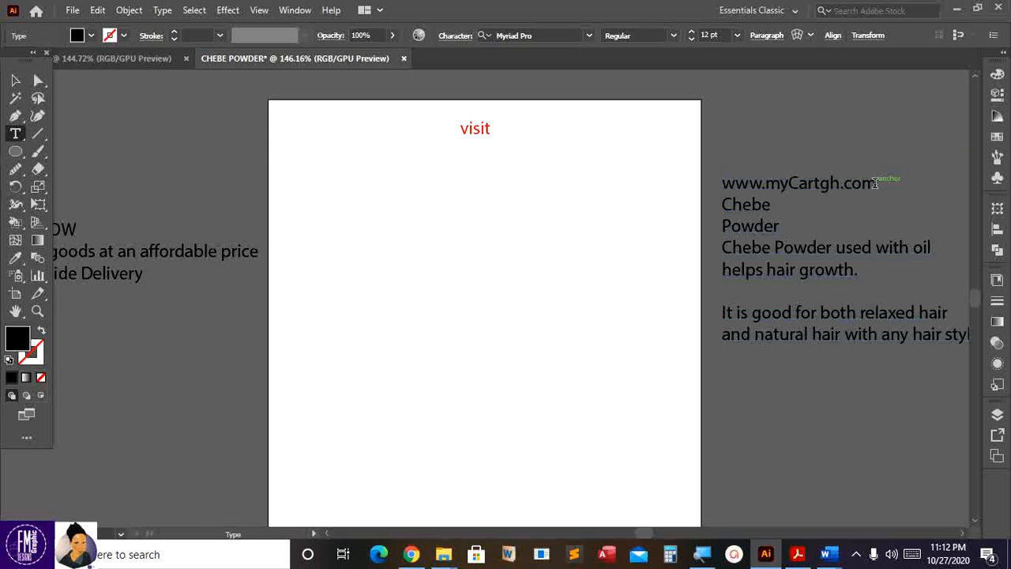
pyautogui.moveTo(877, 183); pyautogui.dragTo(713, 194)
pyautogui.hotkey('ctrl', 'c')
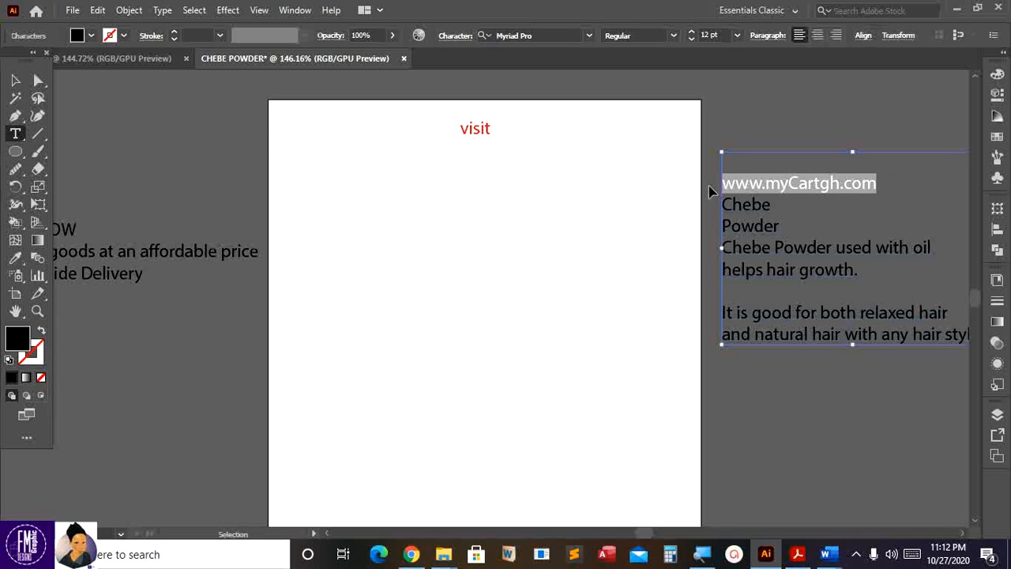
pyautogui.press('BackSpace')
pyautogui.hotkey('ctrl', 'shift', 'a')
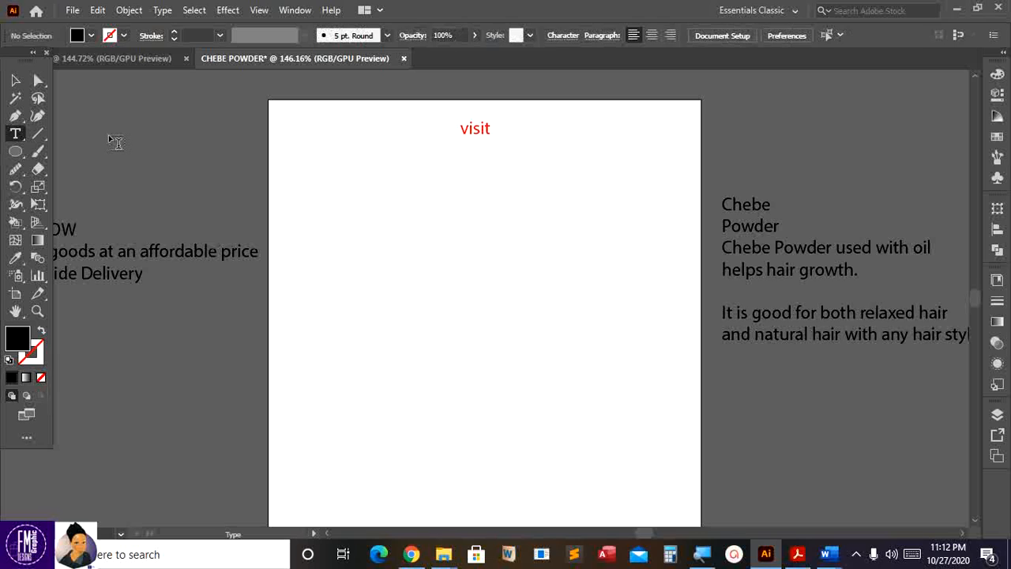
pyautogui.click(131, 150)
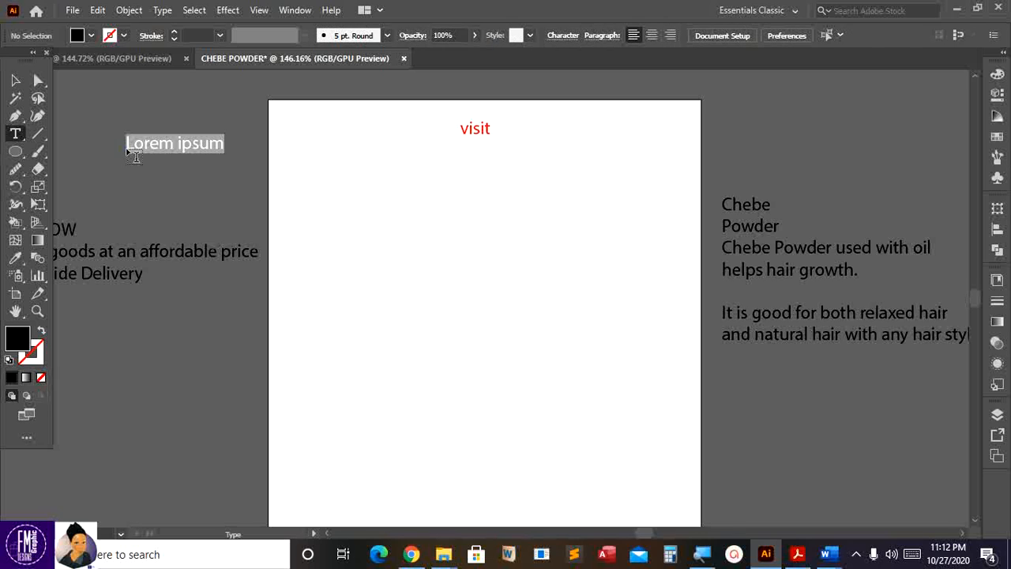
pyautogui.hotkey('ctrl', 'v')
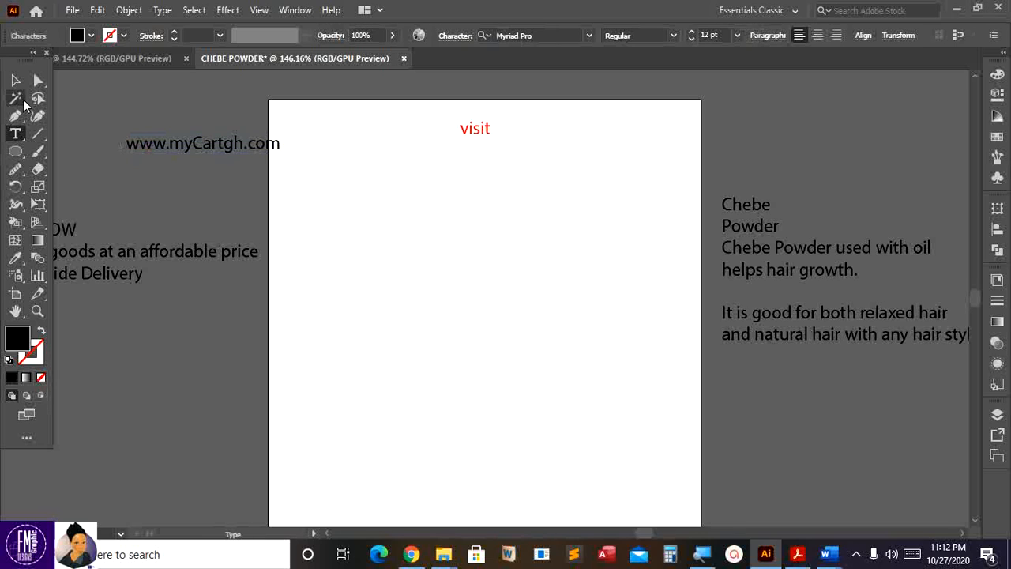
pyautogui.click(15, 79)
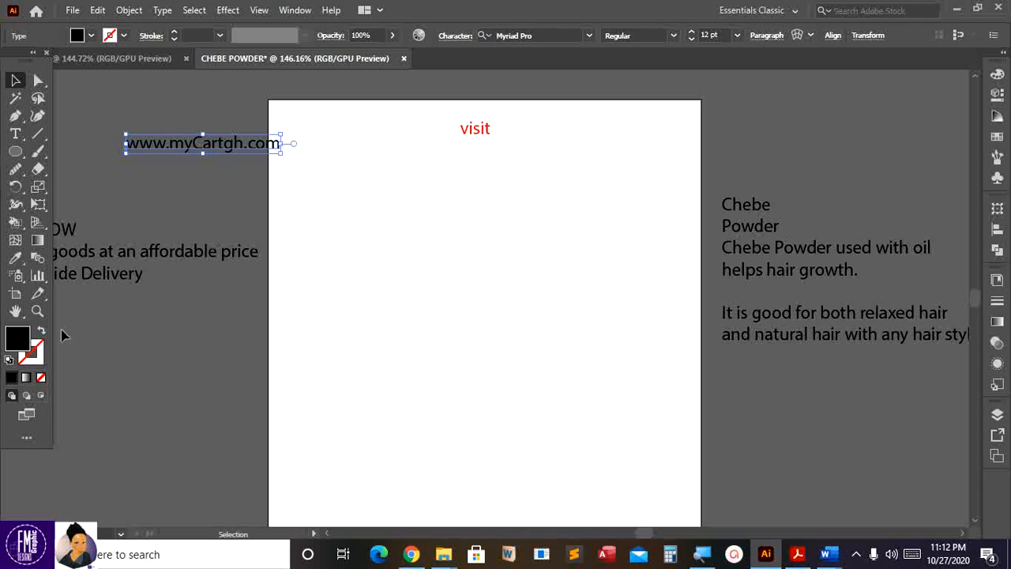
# - Colour the URL red from 'visit', shrink it and centre it beneath 'visit'
pyautogui.click(15, 262)
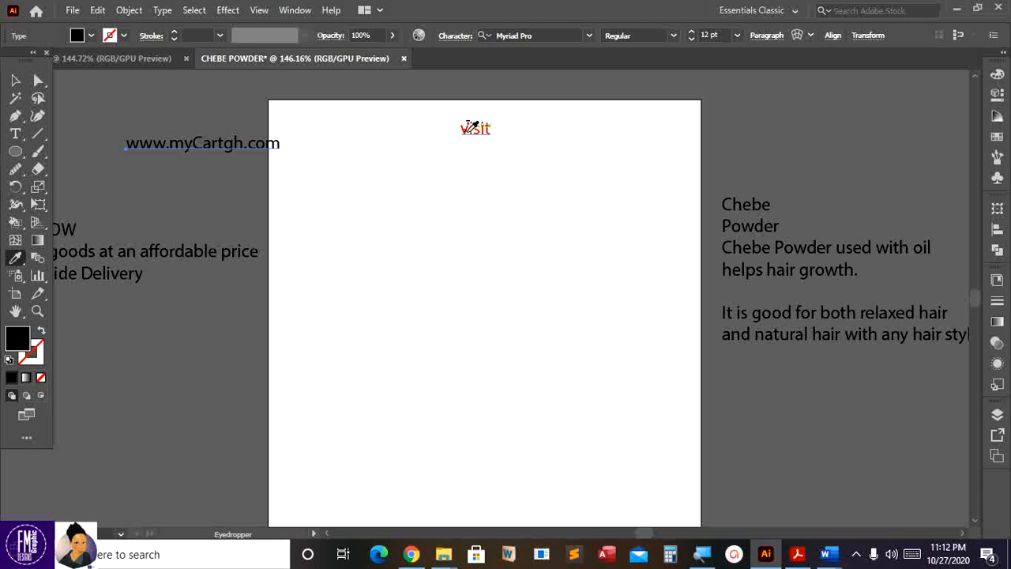
pyautogui.click(469, 127)
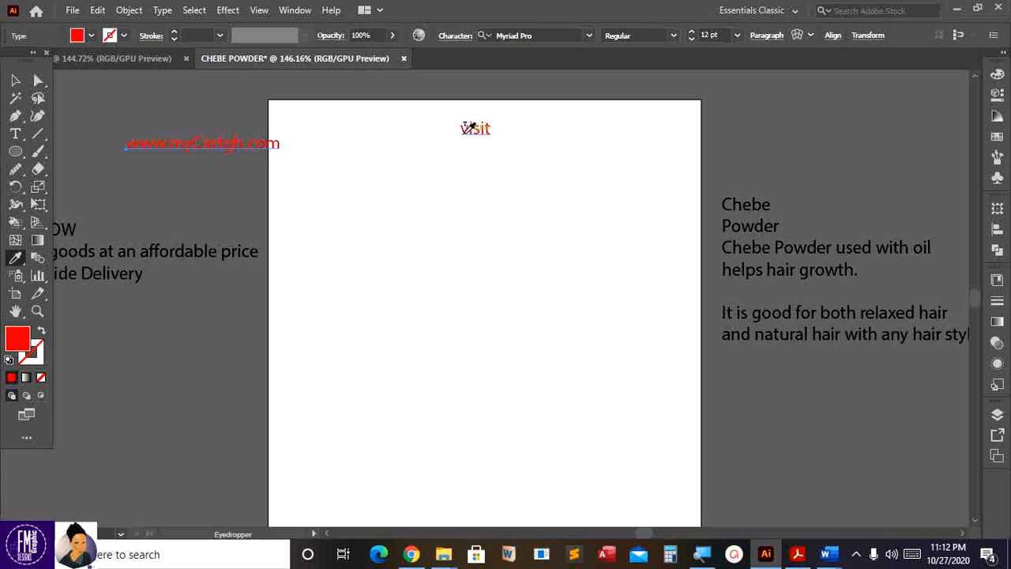
pyautogui.click(14, 81)
pyautogui.moveTo(181, 148); pyautogui.dragTo(470, 150)
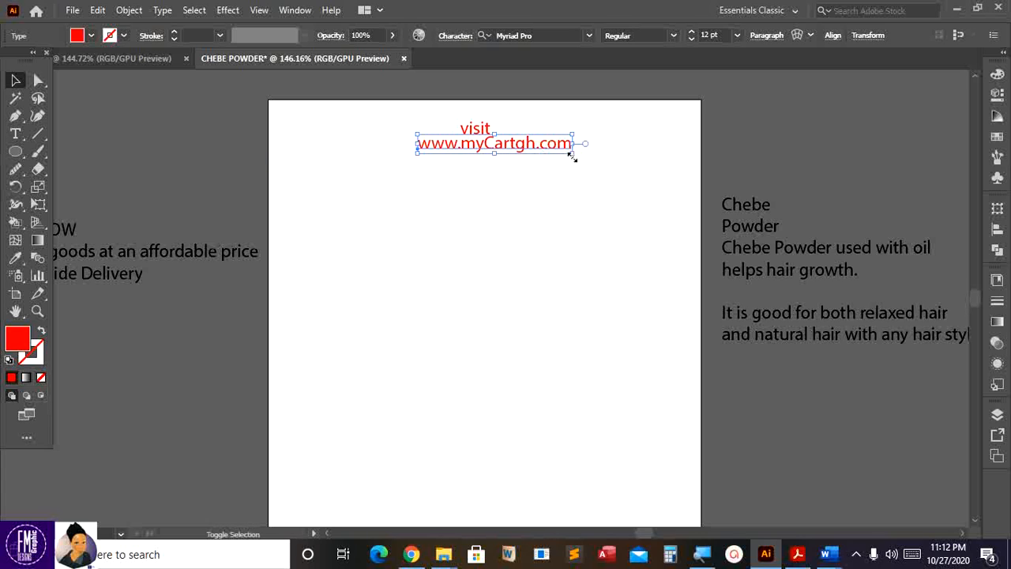
pyautogui.moveTo(573, 157); pyautogui.dragTo(534, 157)
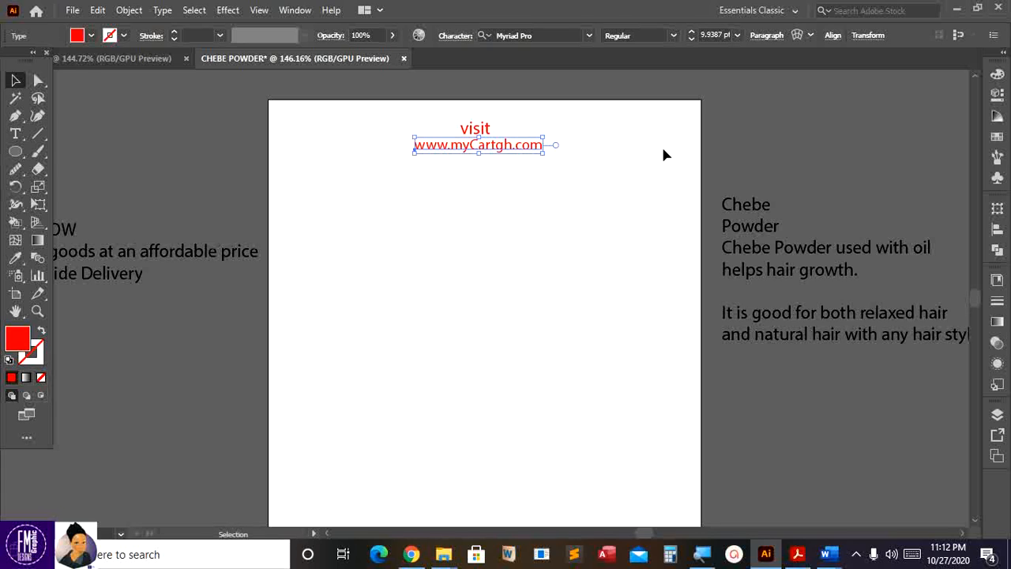
pyautogui.press('Right')
pyautogui.press('Right')
pyautogui.press('Right')
pyautogui.press('Right')
pyautogui.press('Right')
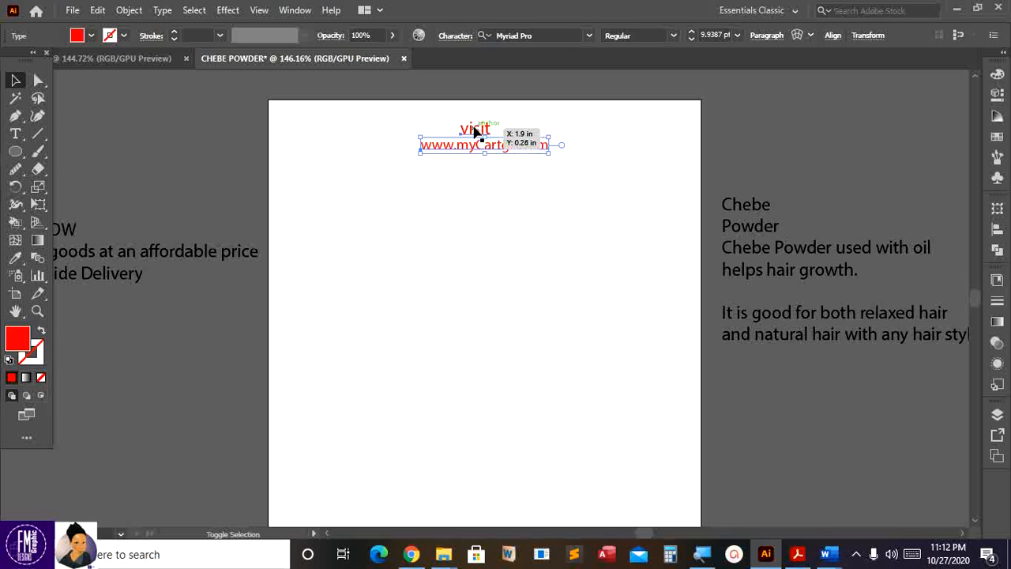
pyautogui.keyDown('shift'); pyautogui.click(475, 130); pyautogui.keyUp('shift')
pyautogui.moveTo(475, 133); pyautogui.dragTo(499, 142)
pyautogui.click(758, 118)
pyautogui.moveTo(737, 227); pyautogui.dragTo(757, 228)
# - Cut the 'Chebe Powder' lines out of the body text block, undoing a stray text box
pyautogui.press('t')
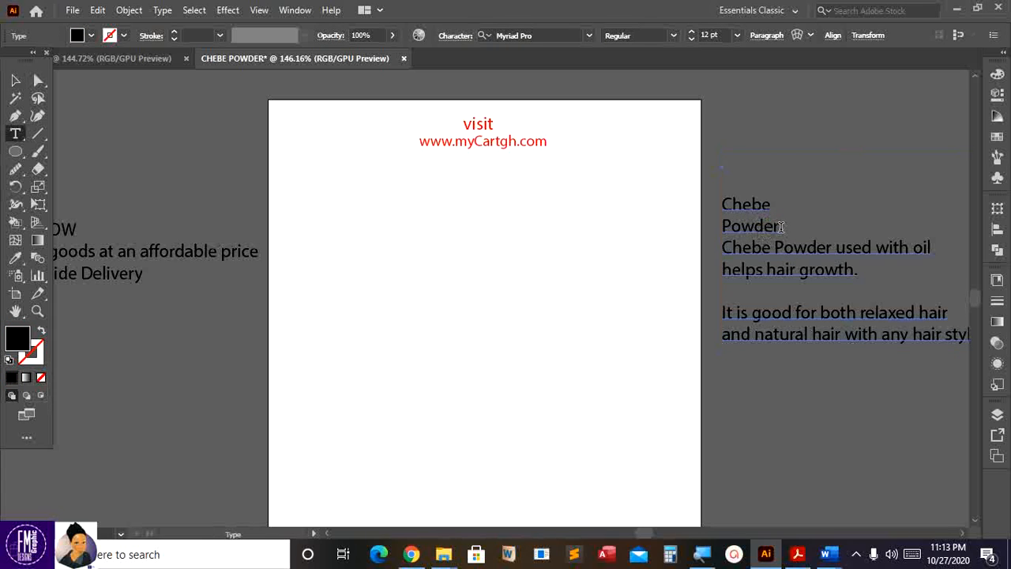
pyautogui.click(785, 228)
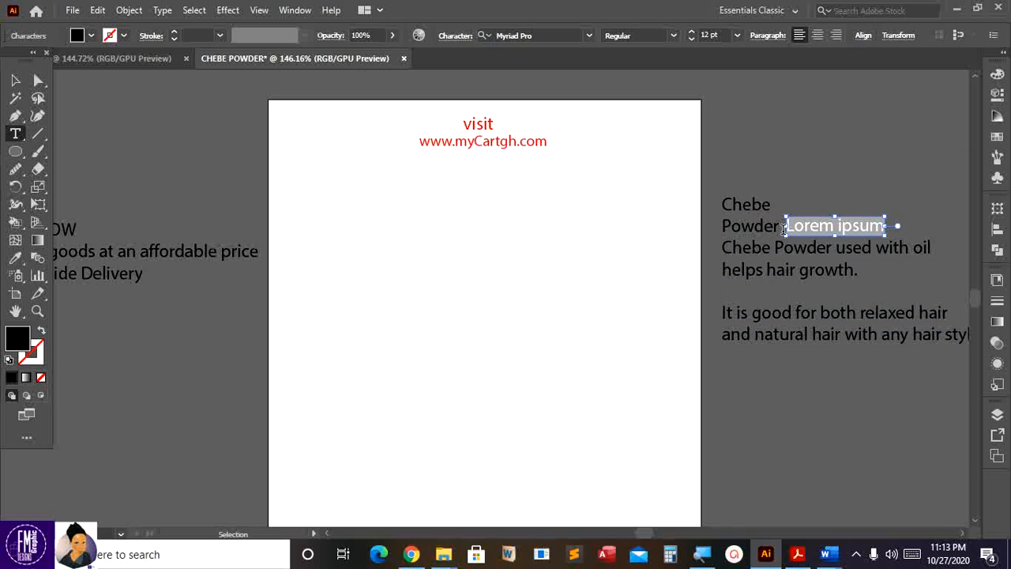
pyautogui.hotkey('ctrl', 'z')
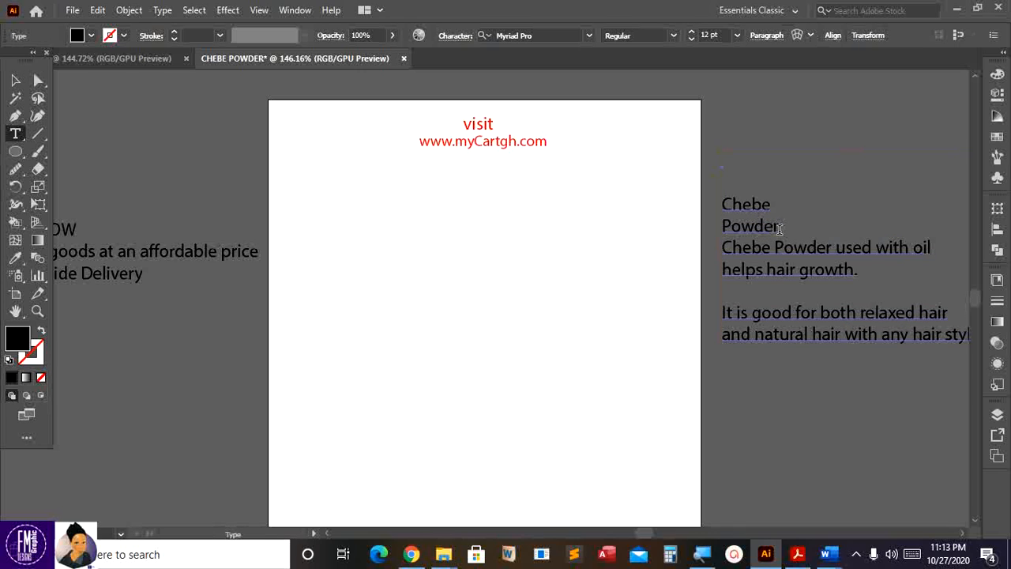
pyautogui.moveTo(786, 233); pyautogui.dragTo(784, 231)
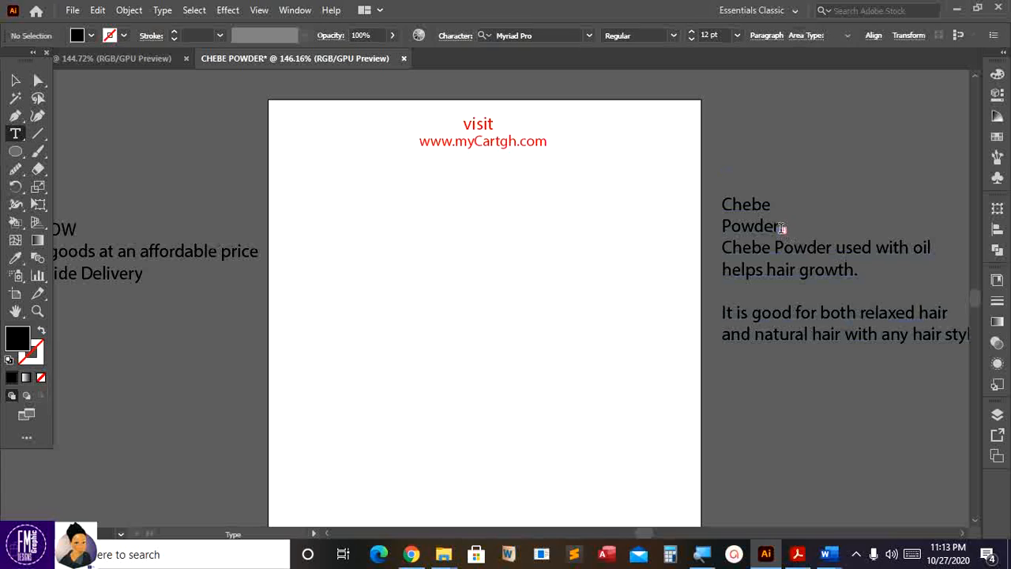
pyautogui.hotkey('ctrl', 'z')
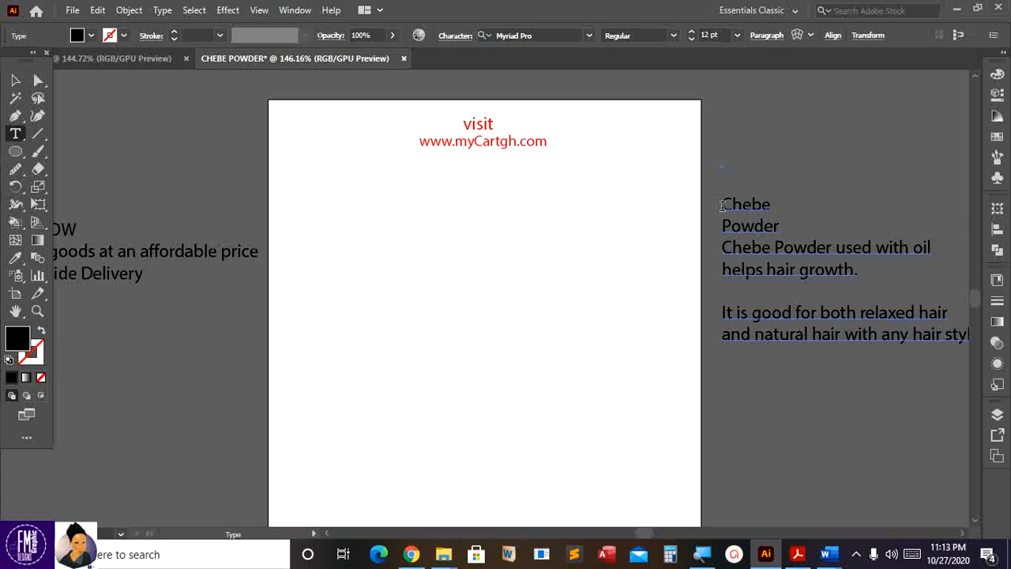
pyautogui.moveTo(722, 204); pyautogui.dragTo(780, 229)
pyautogui.hotkey('ctrl', 'c')
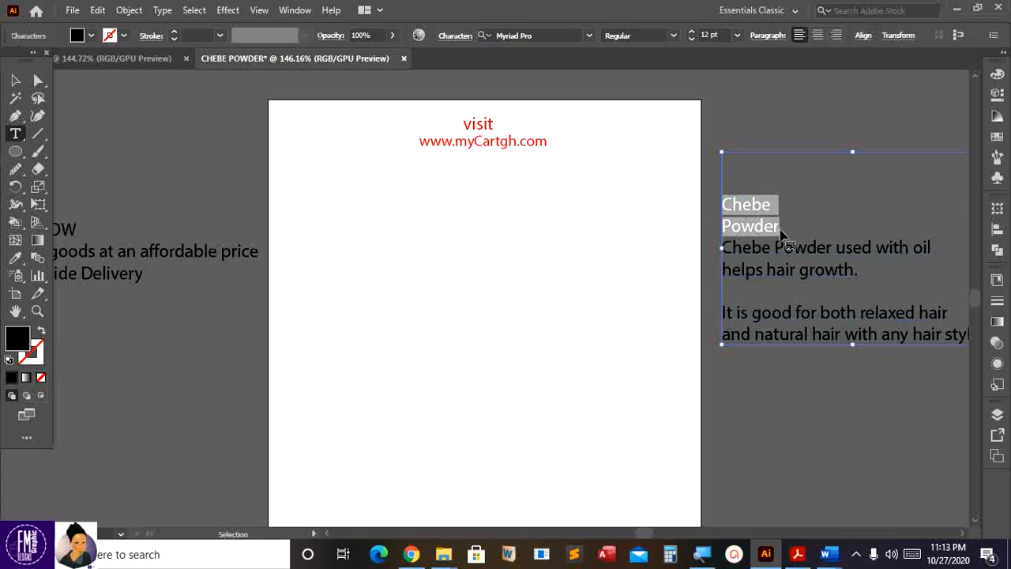
pyautogui.press('BackSpace')
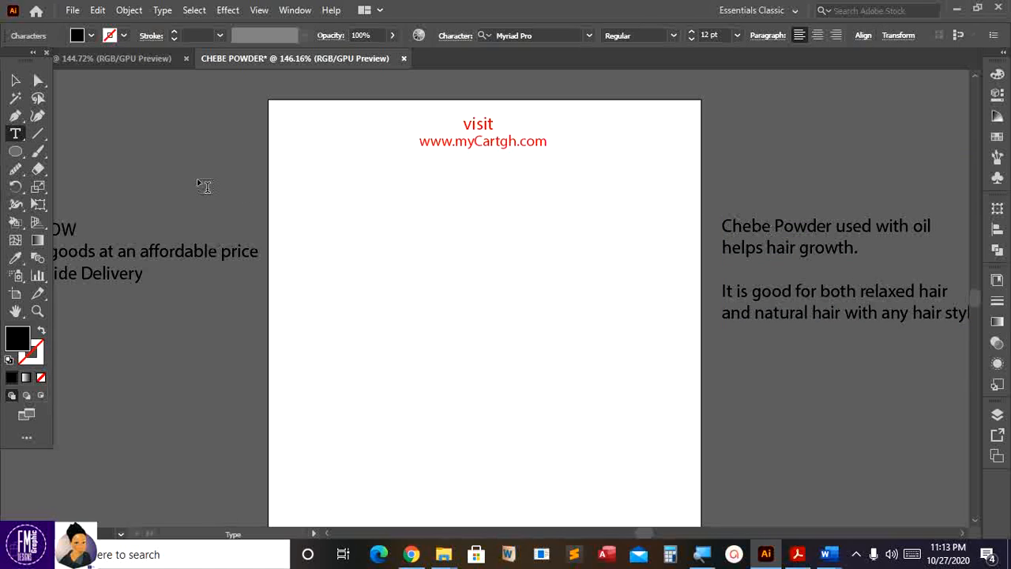
pyautogui.press('Escape')
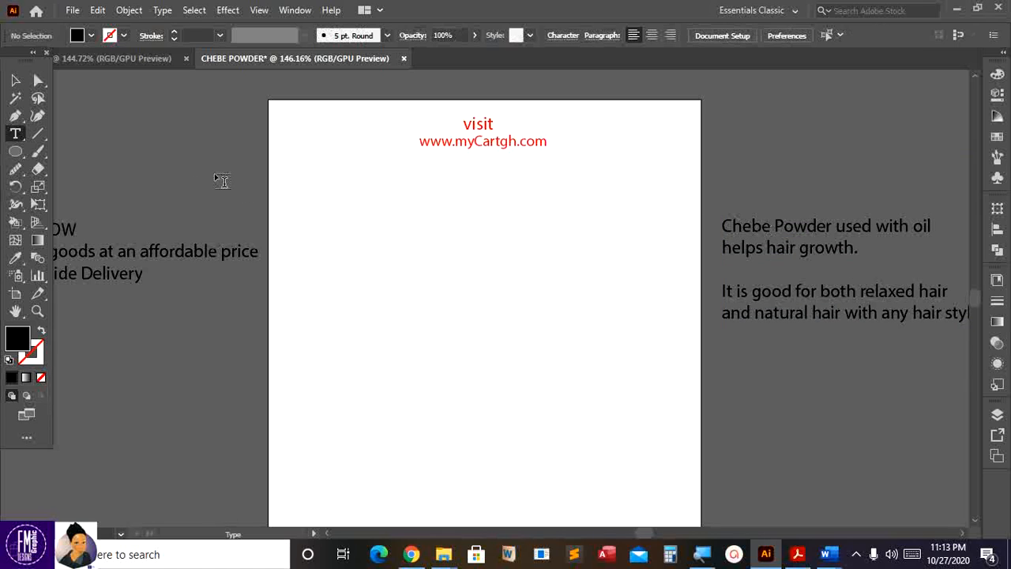
# - Paste 'Chebe Powder' as separate text, enlarge it to about 23 pt and move it
pyautogui.click(162, 180)
pyautogui.hotkey('ctrl', 'v')
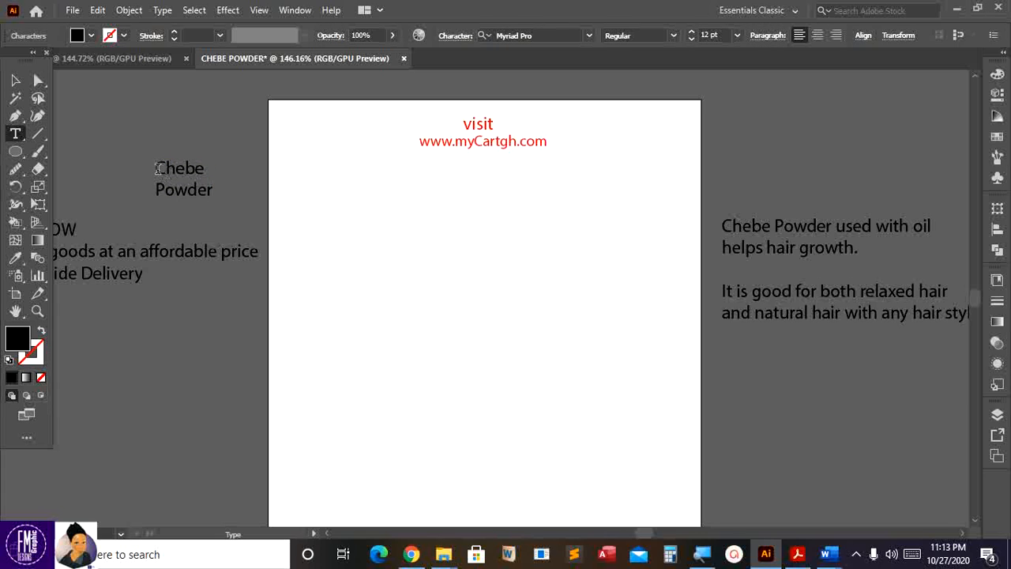
pyautogui.press('Escape')
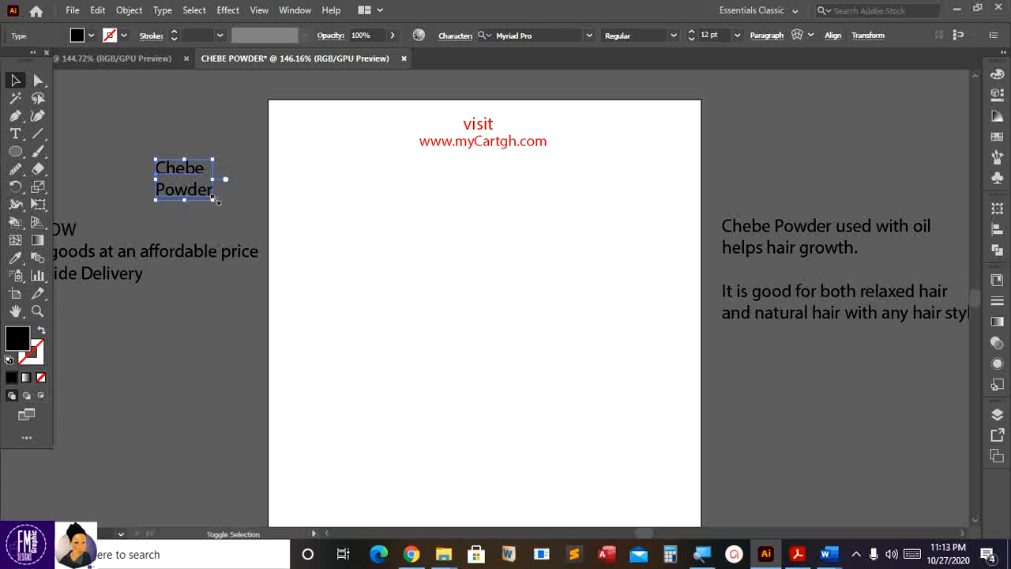
pyautogui.moveTo(213, 202); pyautogui.dragTo(266, 237)
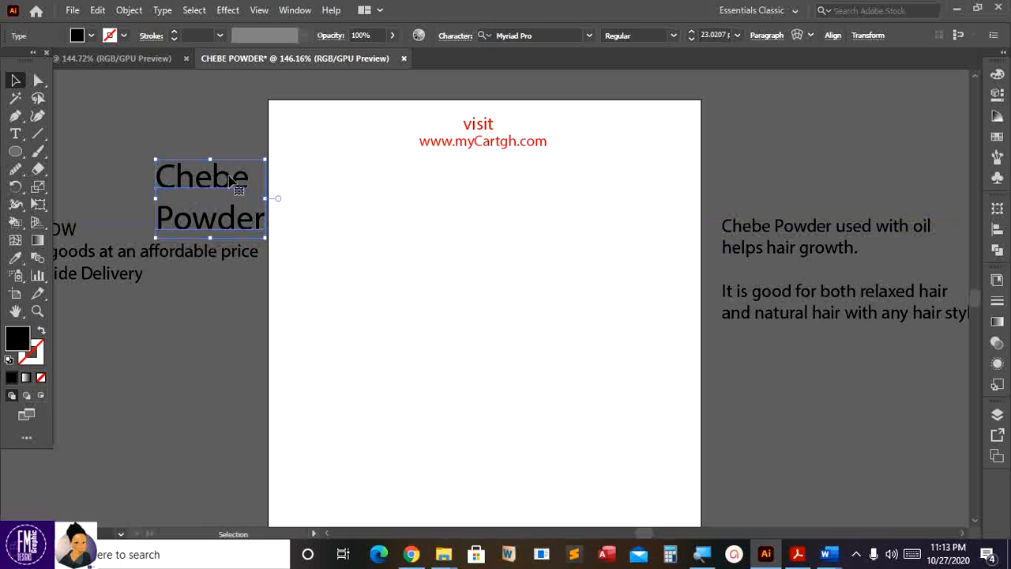
pyautogui.moveTo(244, 188); pyautogui.dragTo(388, 224)
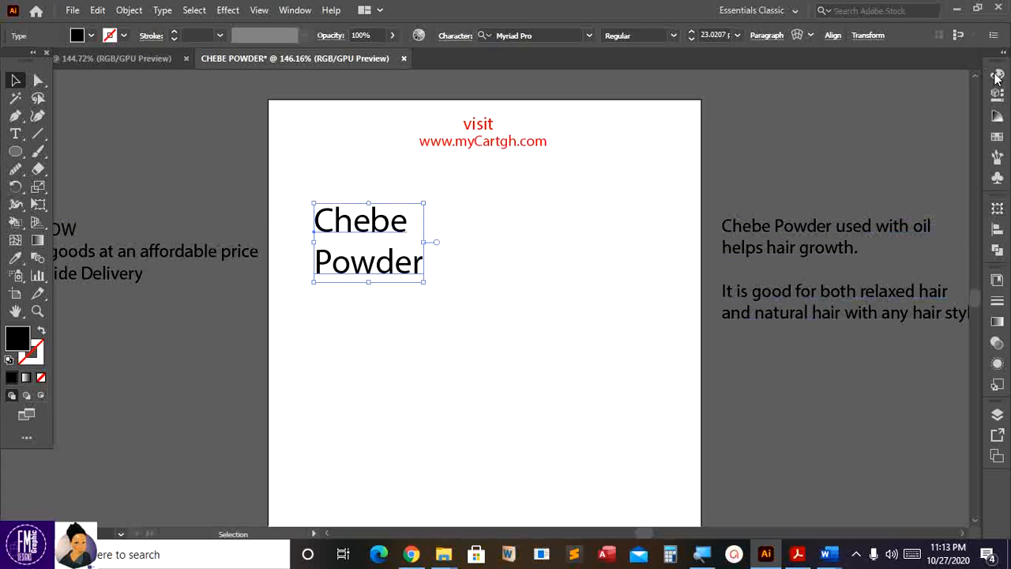
# - Lower the Chebe Powder title's leading to about 18 pt in the Properties panel
pyautogui.click(997, 94)
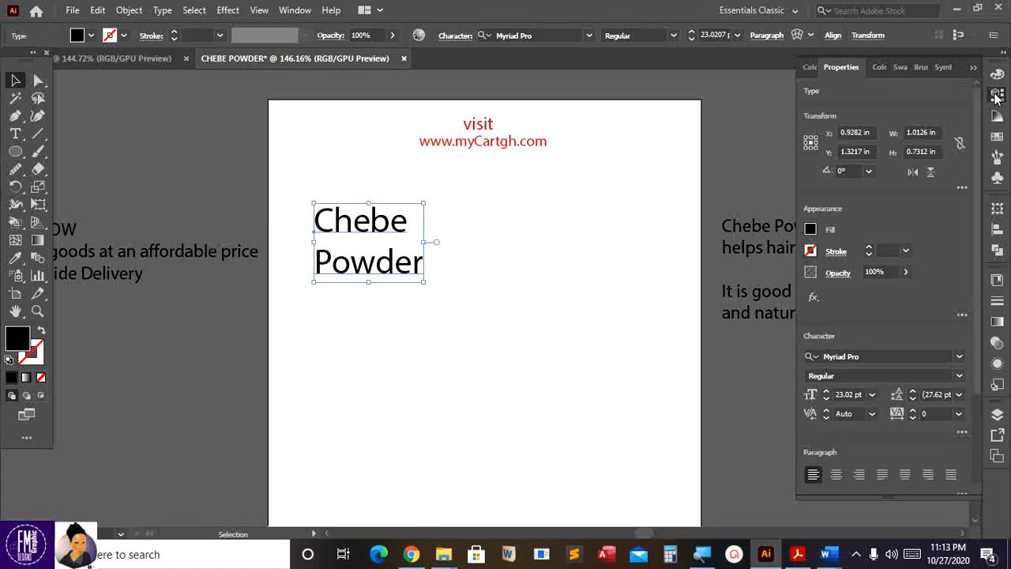
pyautogui.click(912, 399)
pyautogui.click(913, 399)
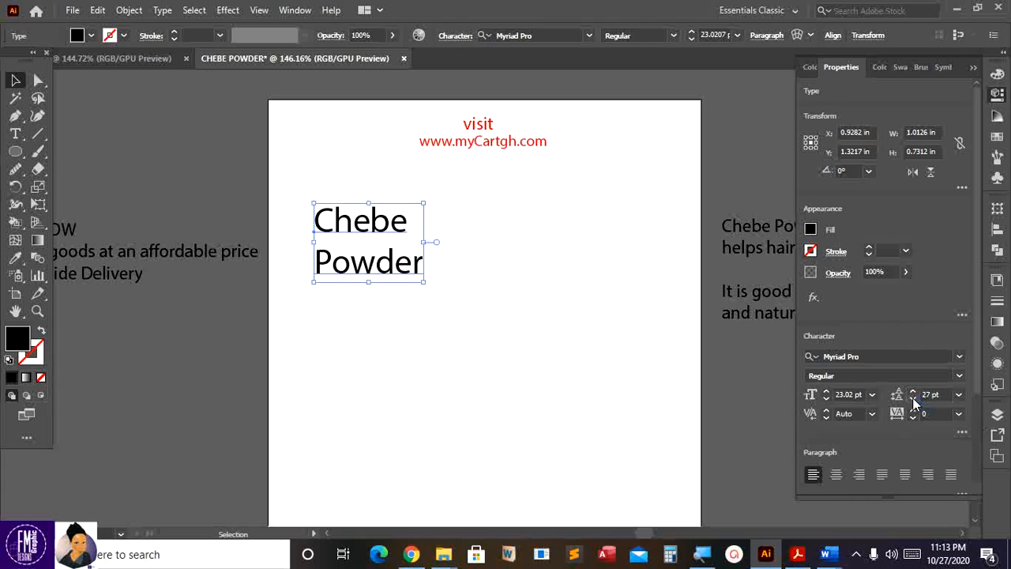
pyautogui.click(912, 399)
pyautogui.click(912, 400)
pyautogui.click(912, 400)
pyautogui.click(913, 400)
pyautogui.click(912, 400)
pyautogui.click(912, 400)
pyautogui.click(912, 399)
pyautogui.click(912, 400)
pyautogui.click(912, 400)
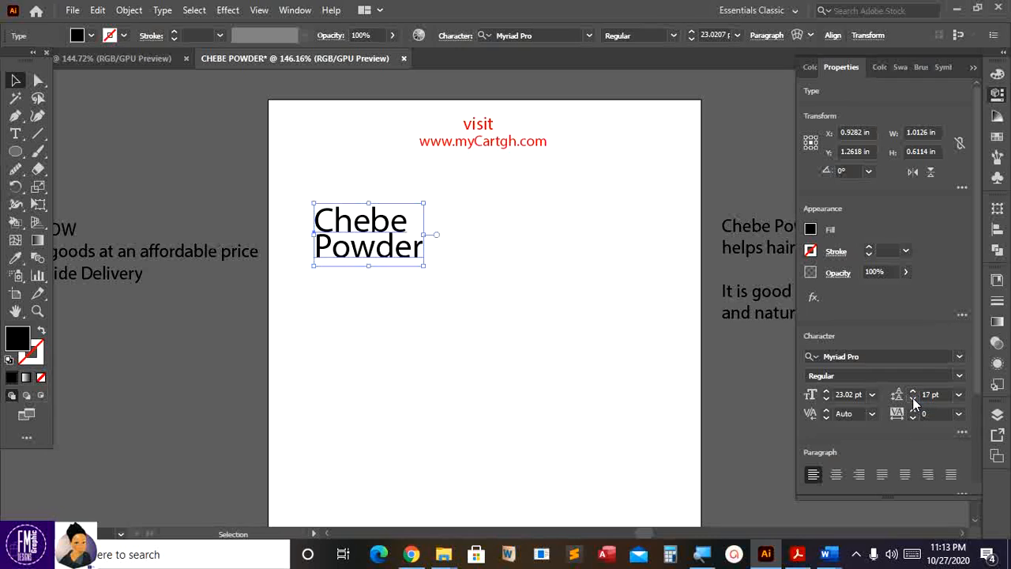
pyautogui.click(912, 392)
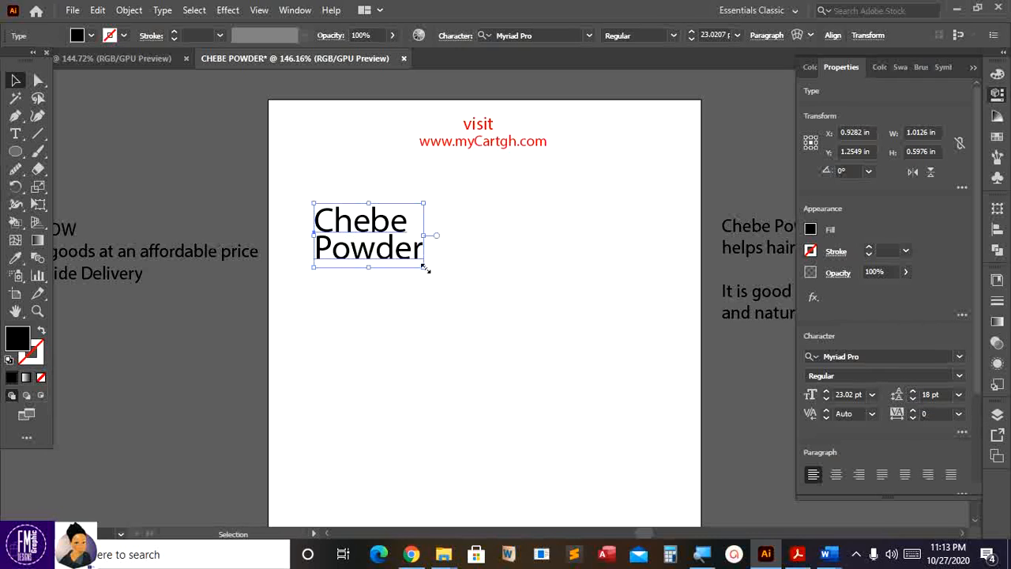
# - Scale the Chebe Powder title up slightly, then start File > Place
pyautogui.moveTo(425, 269); pyautogui.dragTo(441, 278)
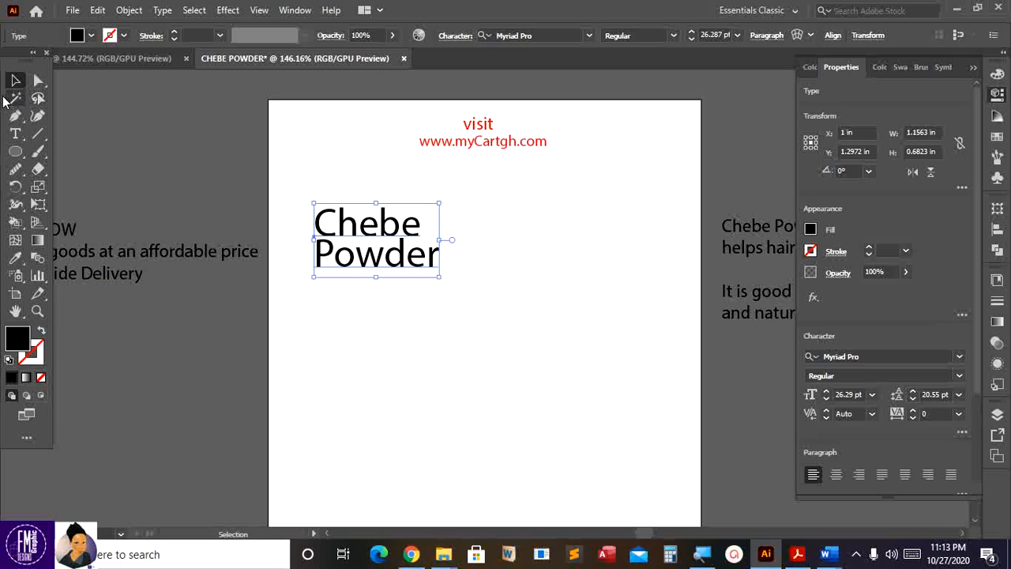
pyautogui.click(147, 159)
pyautogui.scroll(-2, 147, 160)
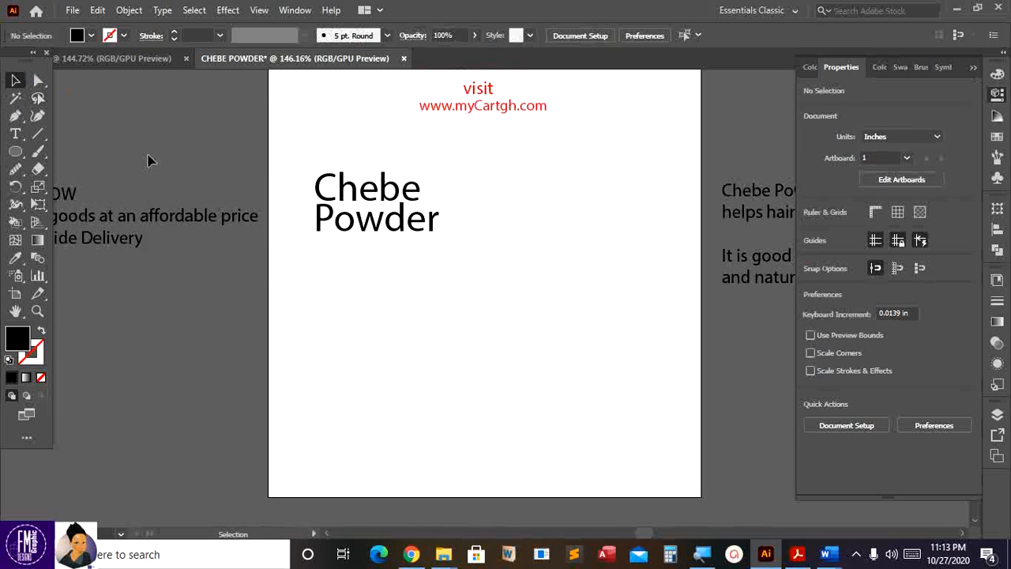
pyautogui.scroll(1, 148, 159)
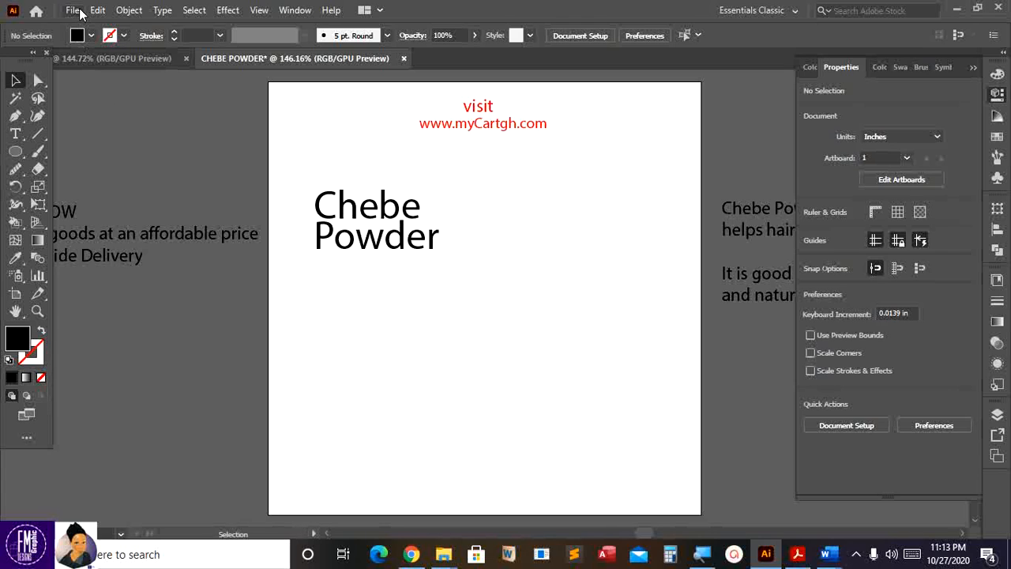
pyautogui.click(71, 11)
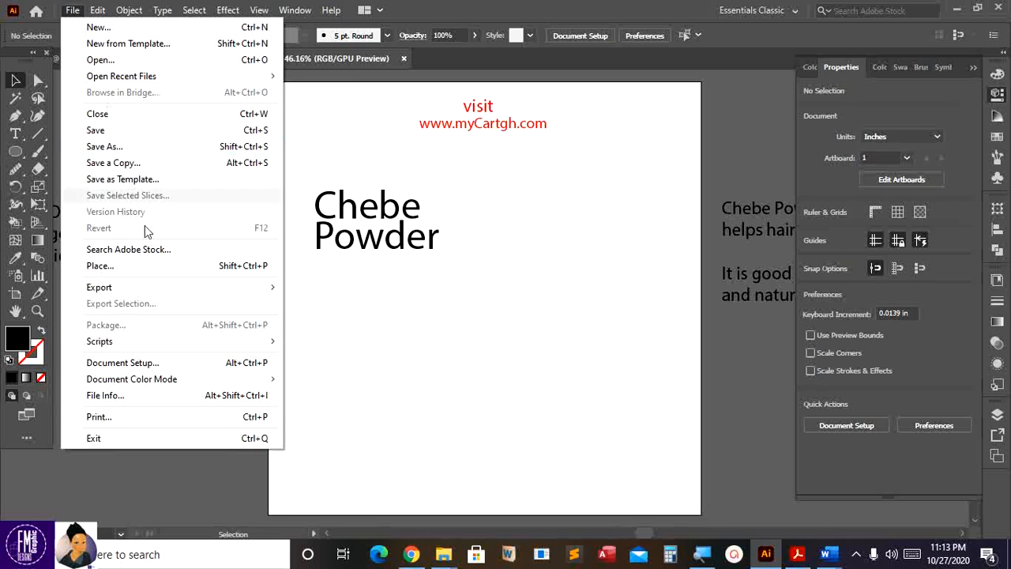
pyautogui.click(144, 271)
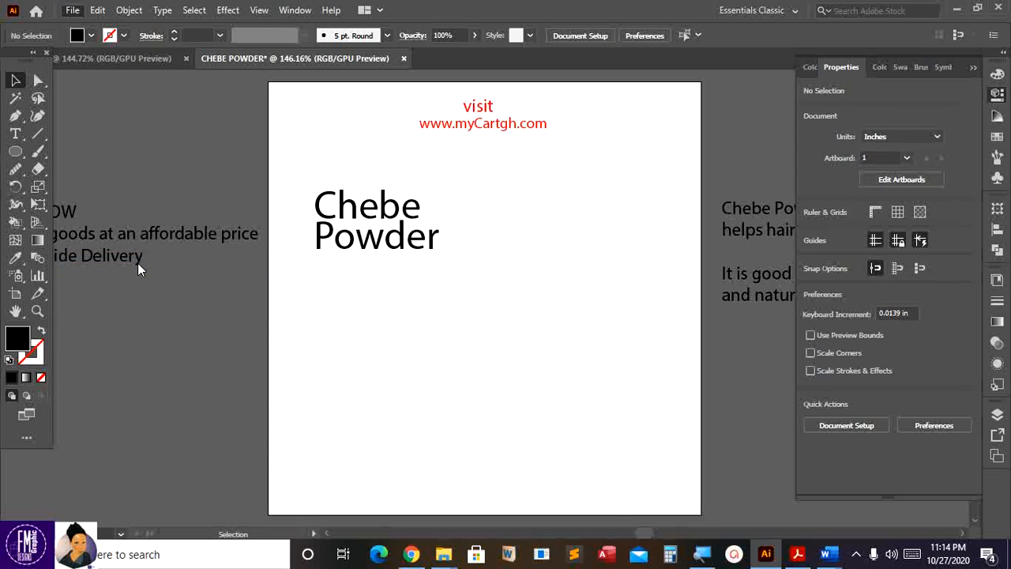
# - Load logoo Final.png, IMG-20201025-WA0028.jpg and IMG-20201025-WA0029.jpg for placing
pyautogui.scroll(-10, 299, 233)
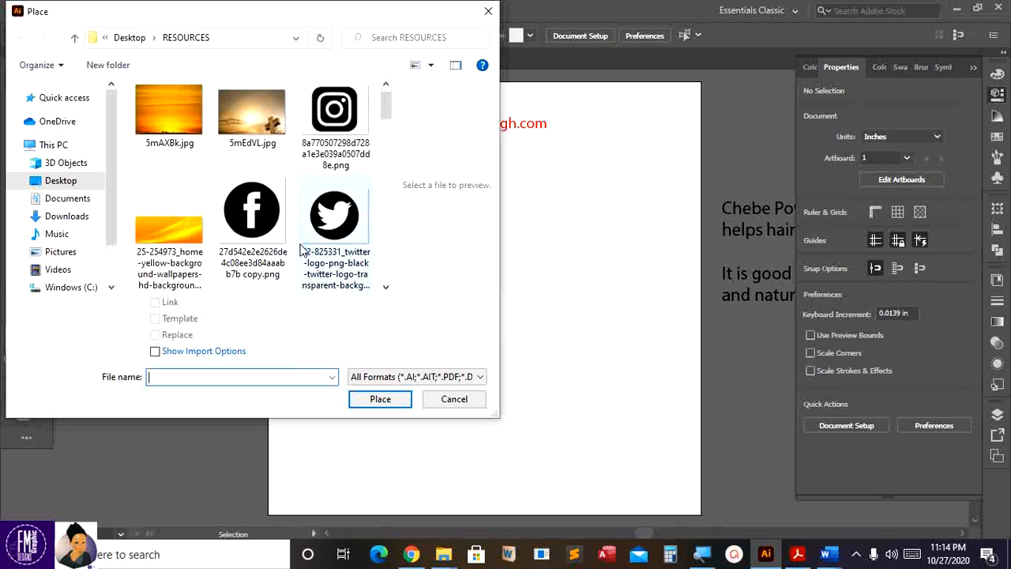
pyautogui.scroll(-5, 299, 247)
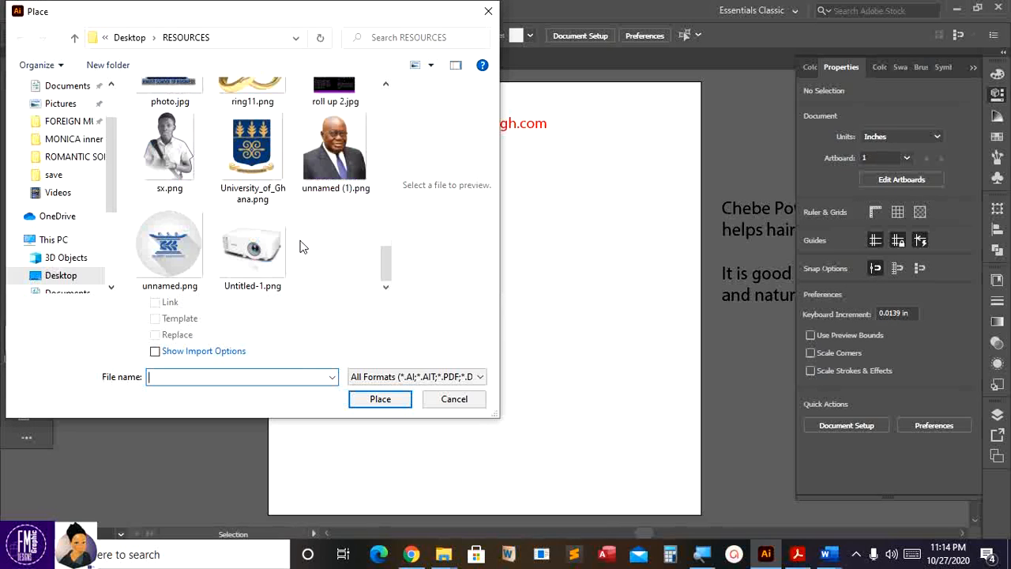
pyautogui.scroll(7, 300, 247)
pyautogui.scroll(-7, 299, 247)
pyautogui.scroll(2, 117, 139)
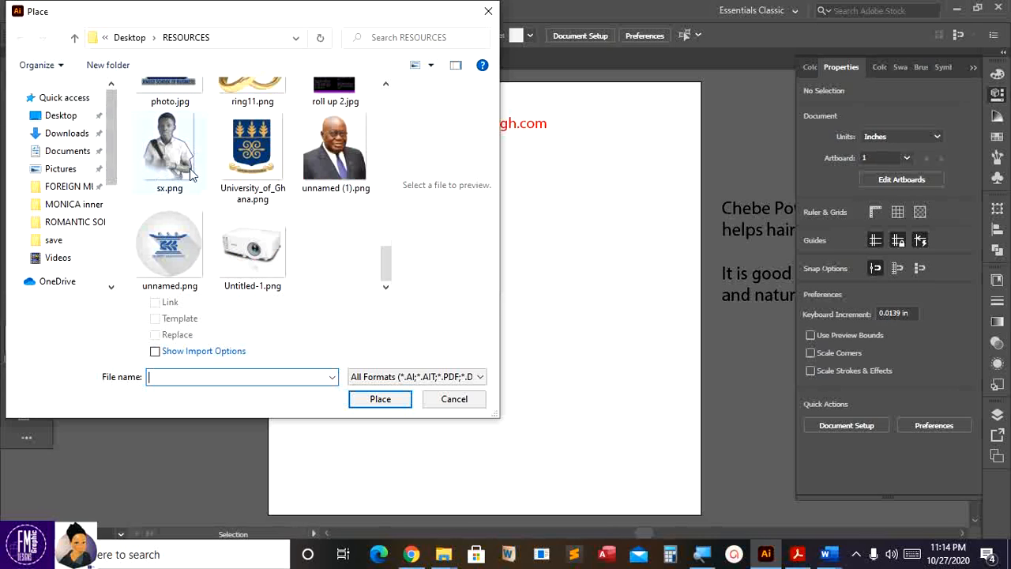
pyautogui.scroll(5, 198, 177)
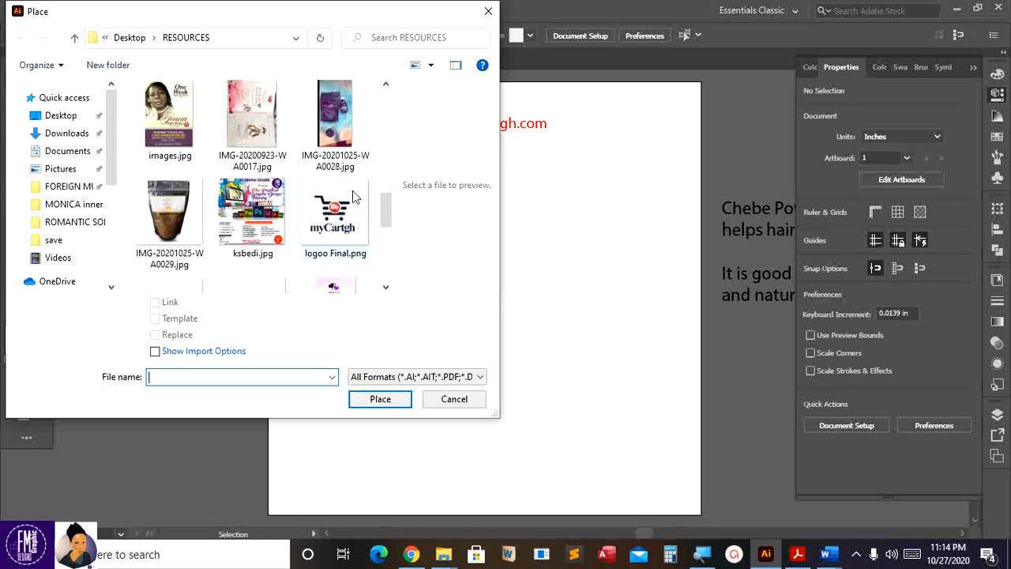
pyautogui.click(334, 233)
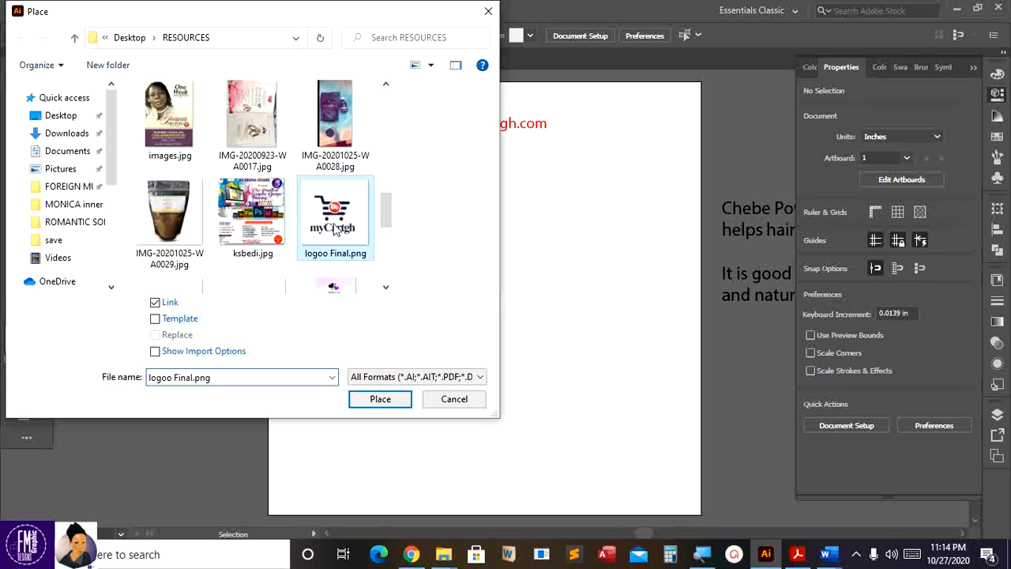
pyautogui.keyDown('ctrl'); pyautogui.click(343, 141); pyautogui.keyUp('ctrl')
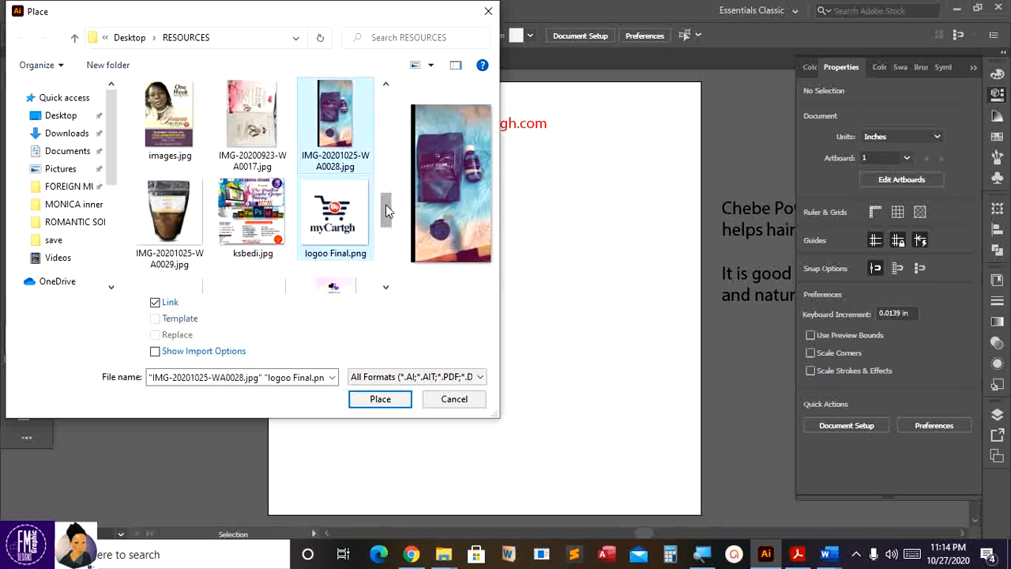
pyautogui.moveTo(387, 209)
pyautogui.mouseDown()
pyautogui.moveTo(388, 264)
pyautogui.moveTo(398, 129)
pyautogui.moveTo(386, 226)
pyautogui.moveTo(387, 200)
pyautogui.mouseUp()
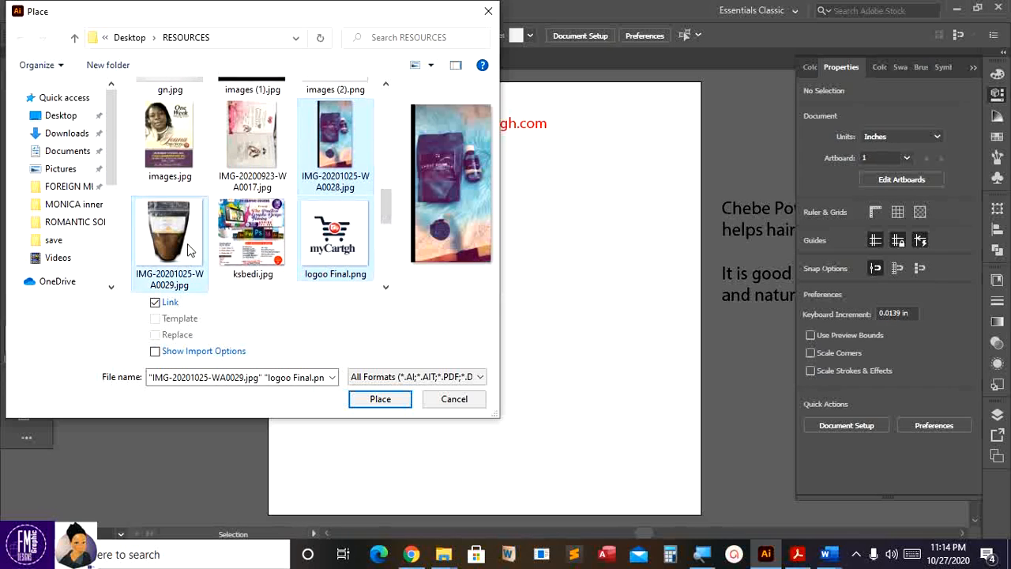
pyautogui.click(384, 405)
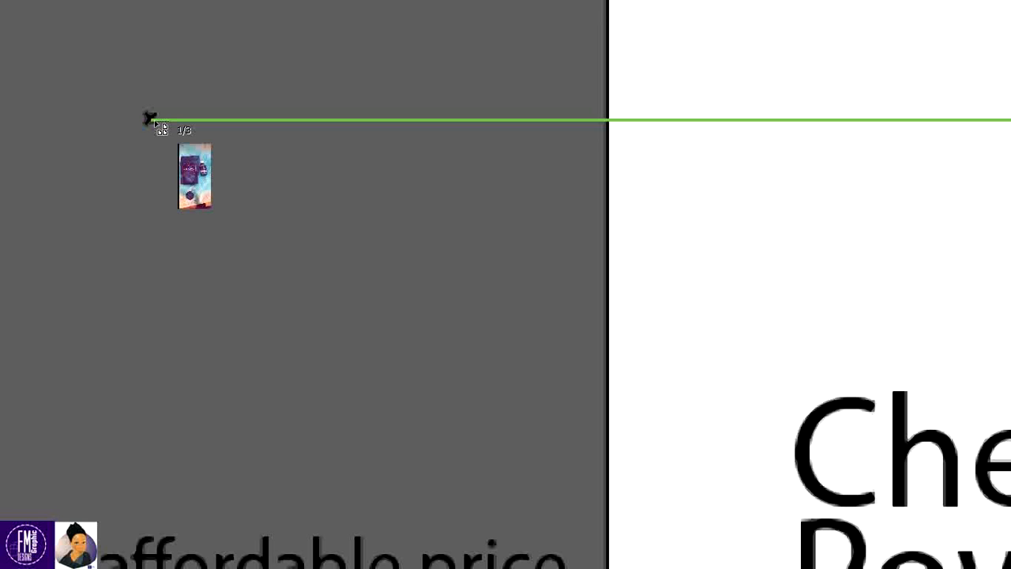
# - Drop the lifestyle photo, powder bag image and a small myCartgh logo left of the artboard
pyautogui.moveTo(161, 120); pyautogui.dragTo(210, 188)
pyautogui.moveTo(368, 371); pyautogui.dragTo(391, 455)
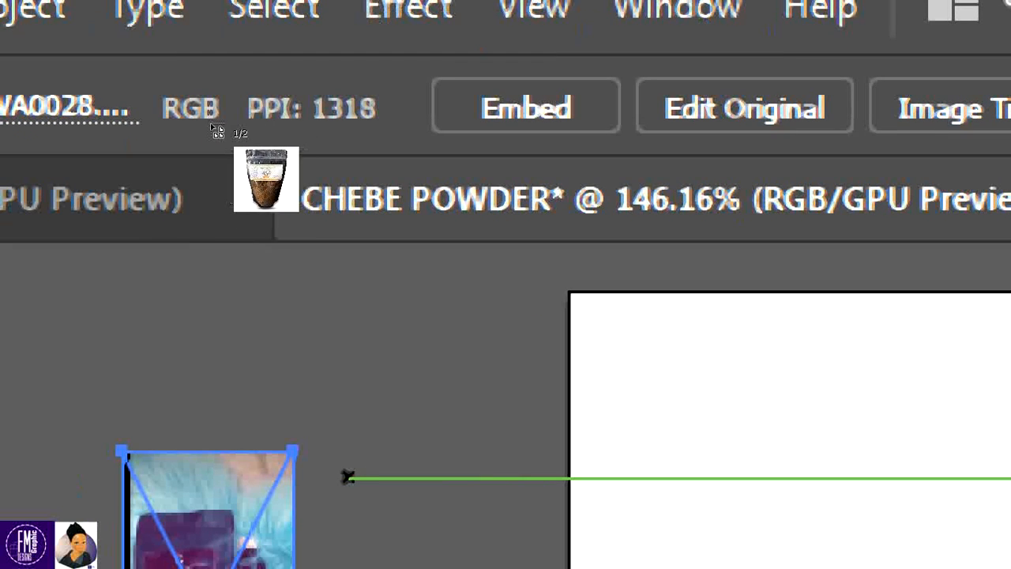
pyautogui.scroll(-2, 212, 129)
pyautogui.scroll(-2, 211, 128)
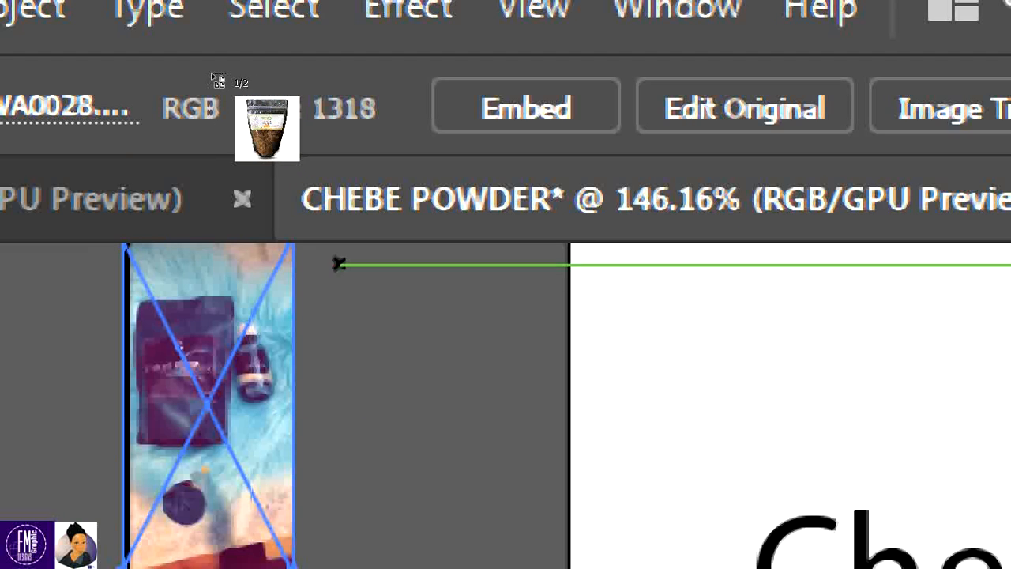
pyautogui.moveTo(320, 311); pyautogui.dragTo(548, 543)
pyautogui.moveTo(431, 484); pyautogui.dragTo(427, 419)
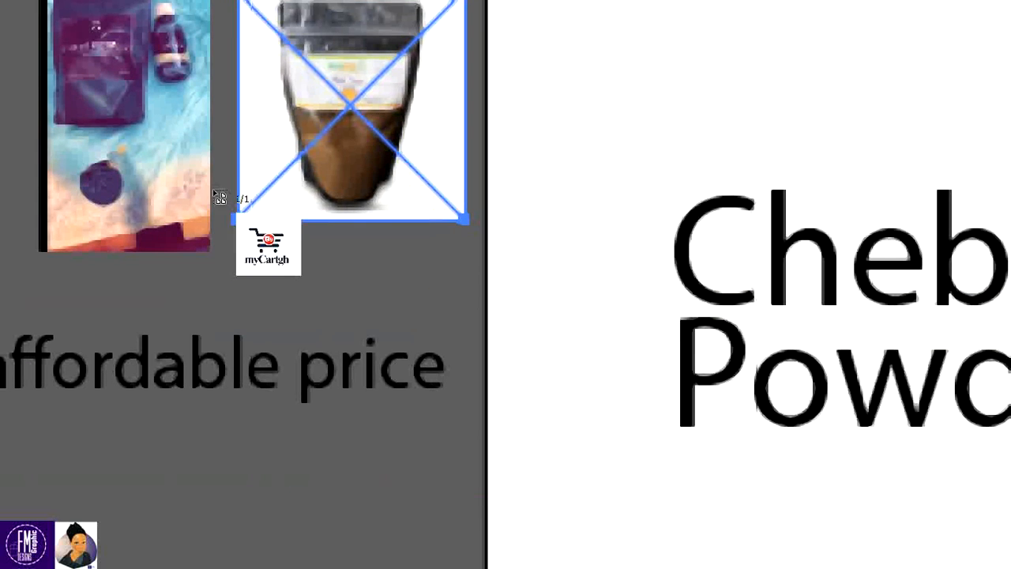
pyautogui.moveTo(291, 280); pyautogui.dragTo(587, 568)
pyautogui.moveTo(519, 506); pyautogui.dragTo(449, 417)
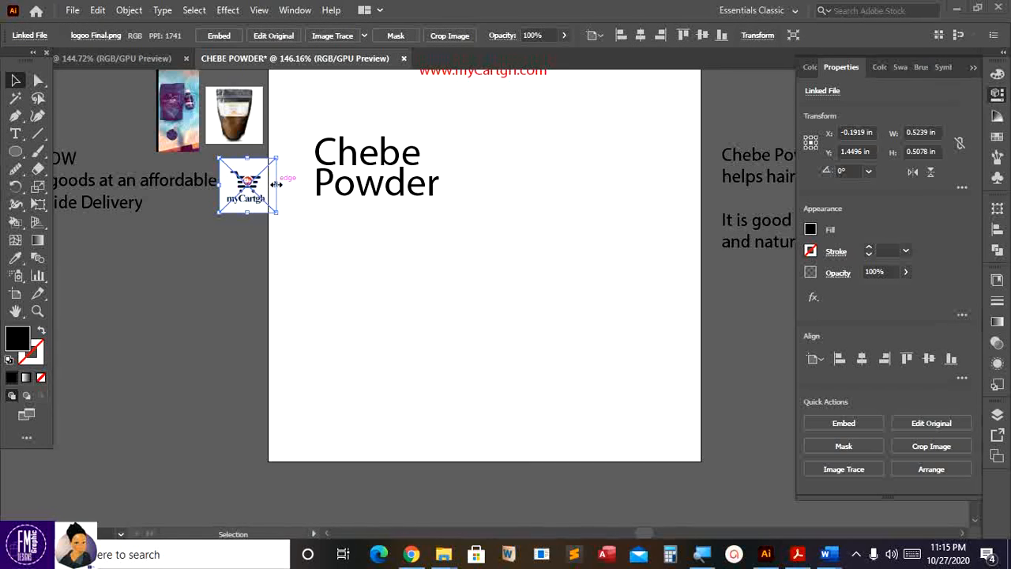
# - Dismiss the accidentally opened calculator, return to the Selection tool and fit the artboard (Ctrl+0)
pyautogui.press('ctrl')
pyautogui.press('XF86Calculator')
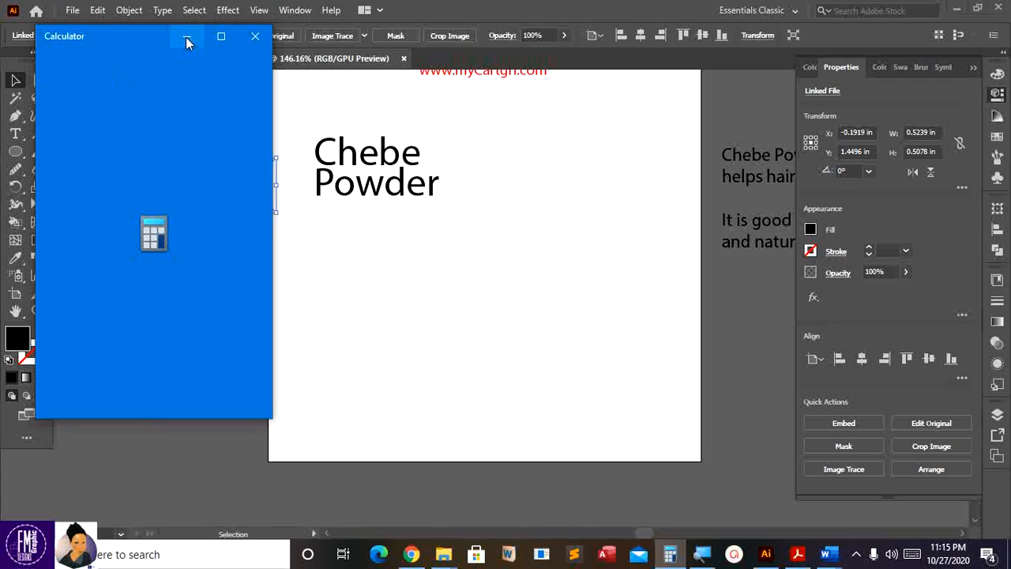
pyautogui.click(176, 37)
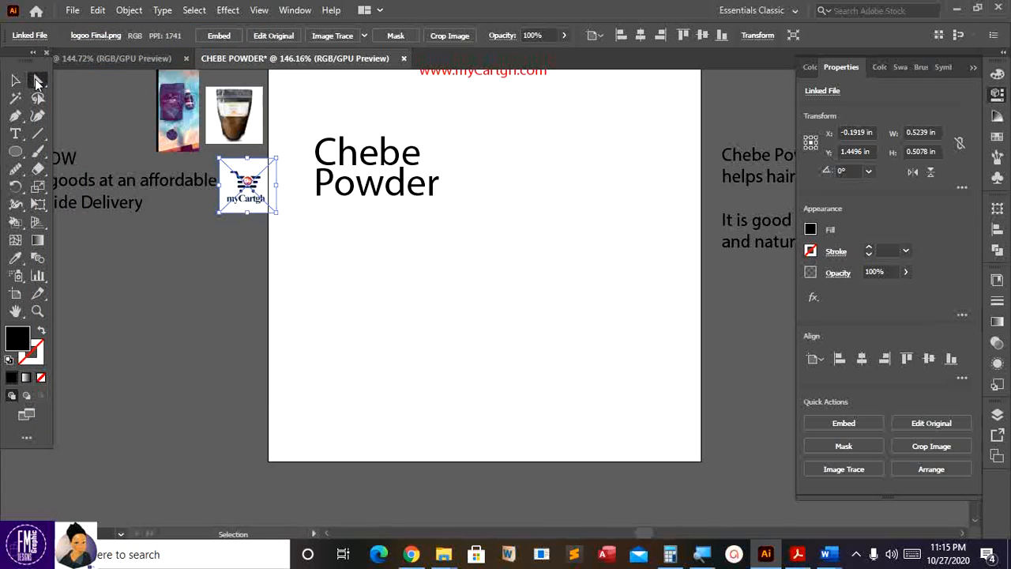
pyautogui.click(37, 81)
pyautogui.click(16, 81)
pyautogui.hotkey('ctrl', '0')
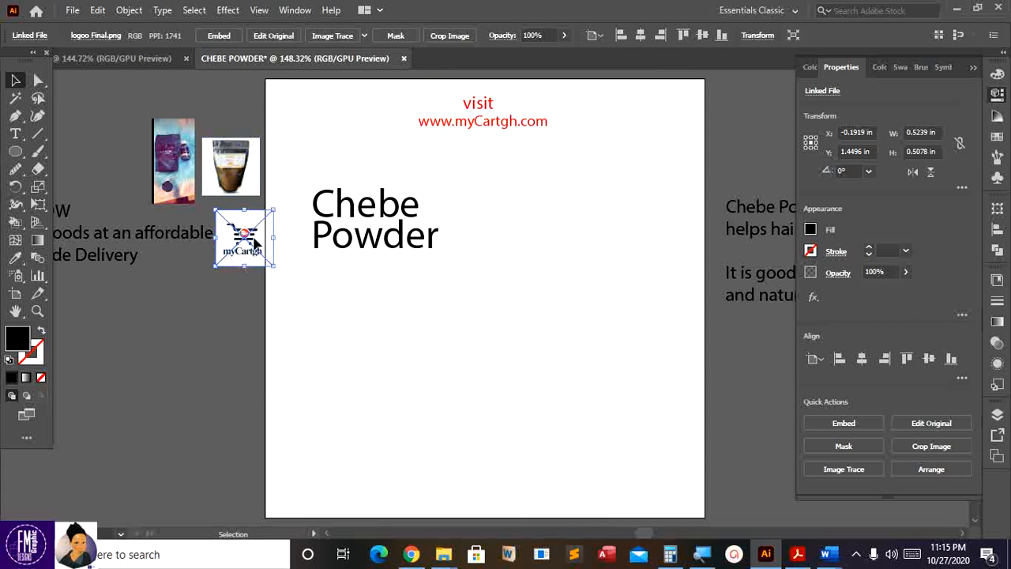
# - Move the myCartgh logo to the artboard's top-left corner and enlarge it to about 0.60 x 0.59 in
pyautogui.moveTo(254, 241); pyautogui.dragTo(165, 320)
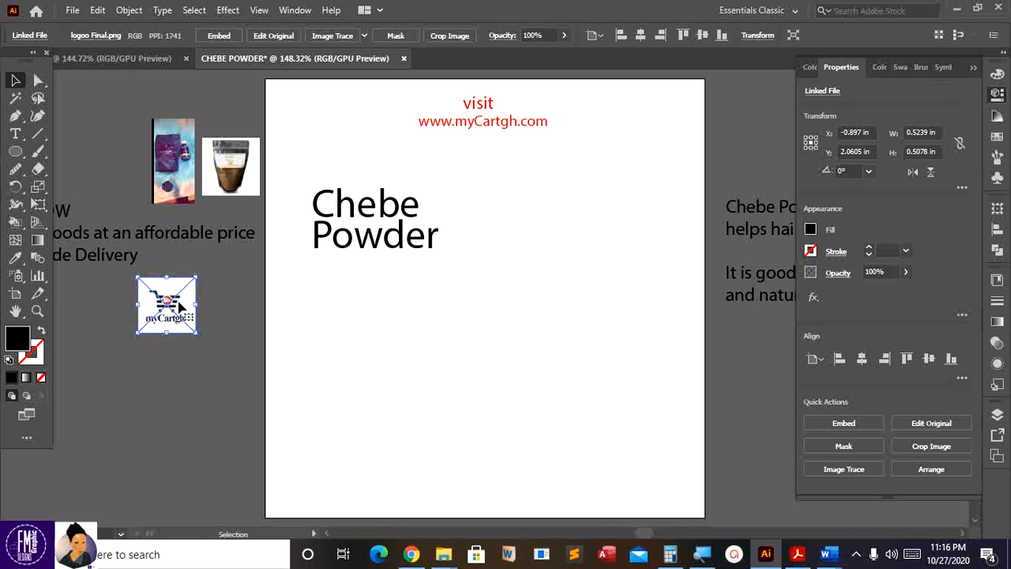
pyautogui.moveTo(180, 306); pyautogui.dragTo(334, 119)
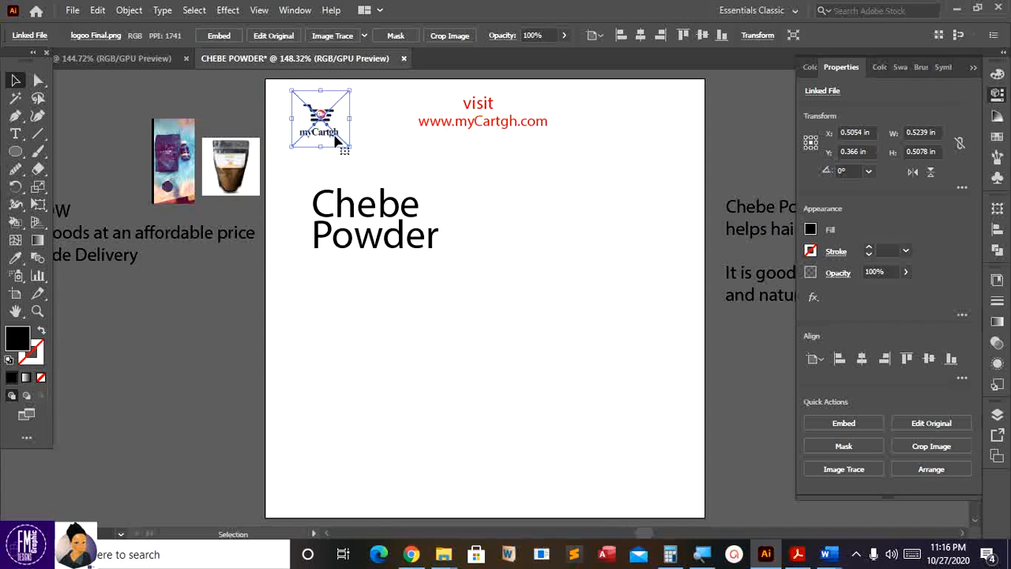
pyautogui.moveTo(349, 147)
pyautogui.mouseDown()
pyautogui.moveTo(361, 155)
pyautogui.moveTo(346, 118)
pyautogui.moveTo(352, 127)
pyautogui.mouseUp()
pyautogui.scroll(-1, 330, 157)
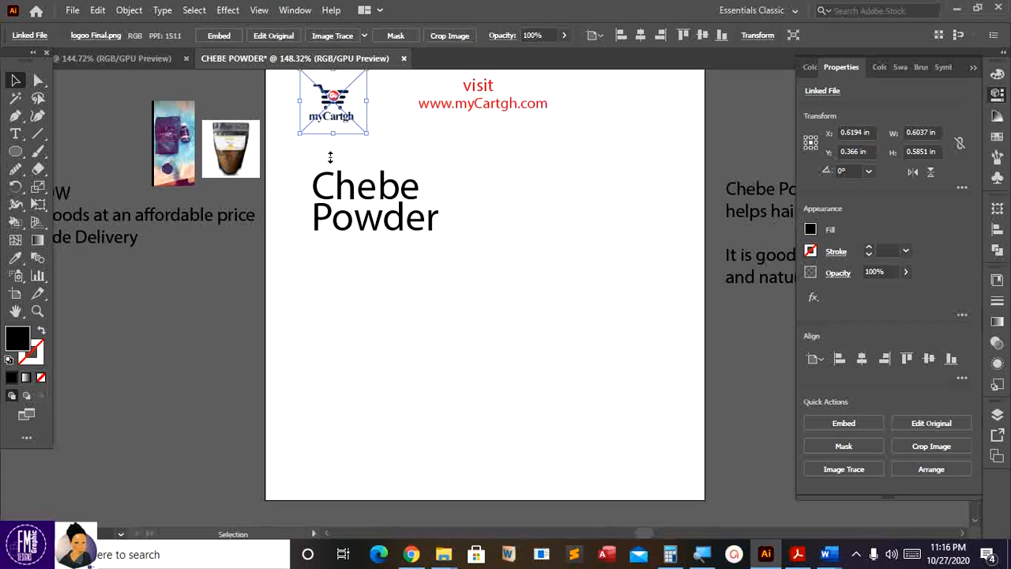
pyautogui.scroll(2, 329, 157)
pyautogui.scroll(-1, 327, 157)
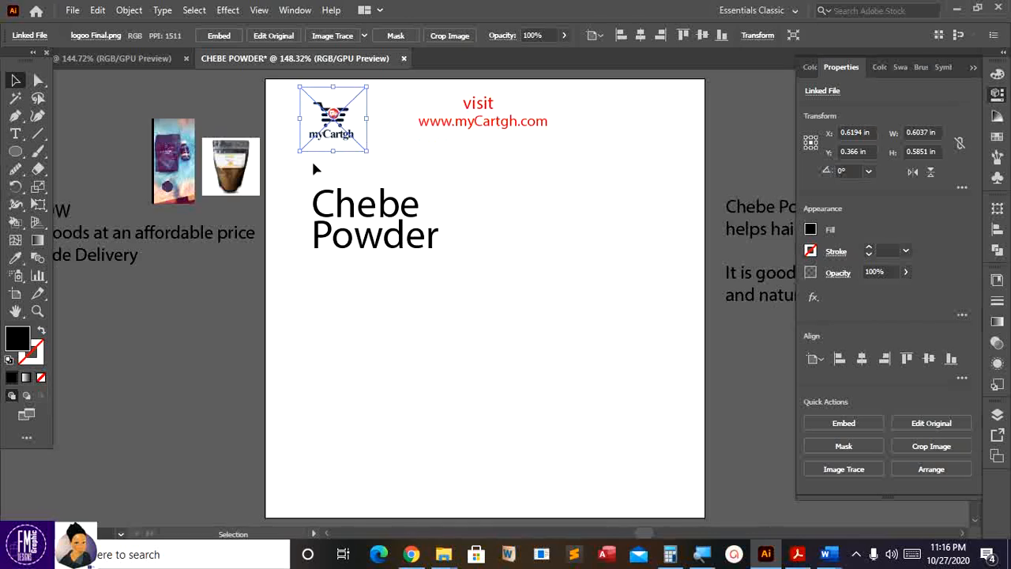
# - Select the powder bag image, enlarge it and move it onto the artboard
pyautogui.click(227, 271)
pyautogui.click(247, 184)
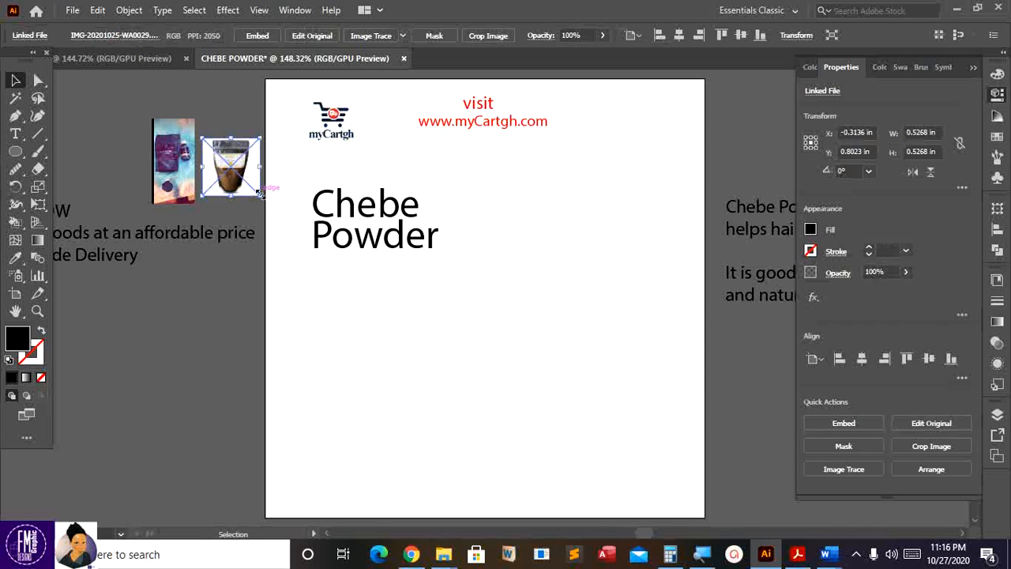
pyautogui.moveTo(256, 196); pyautogui.dragTo(392, 328)
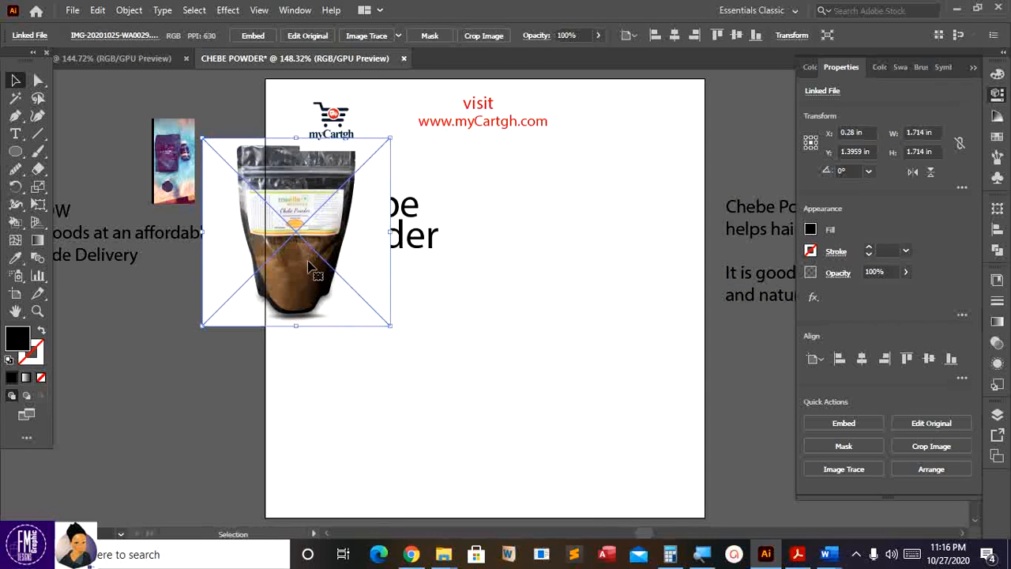
pyautogui.moveTo(312, 264); pyautogui.dragTo(594, 326)
pyautogui.scroll(-1, 561, 332)
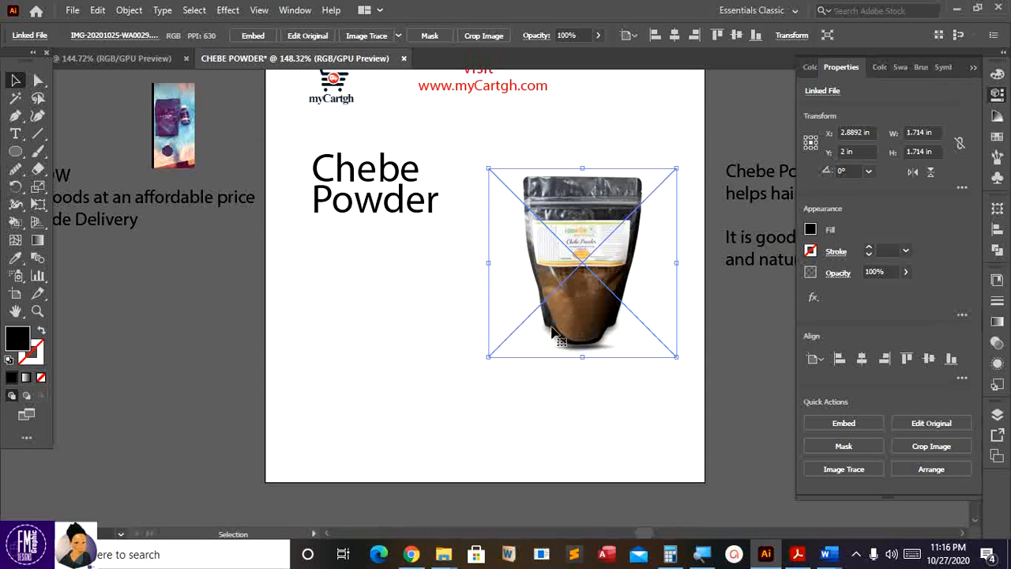
pyautogui.moveTo(488, 356); pyautogui.dragTo(442, 402)
pyautogui.moveTo(549, 357); pyautogui.dragTo(580, 327)
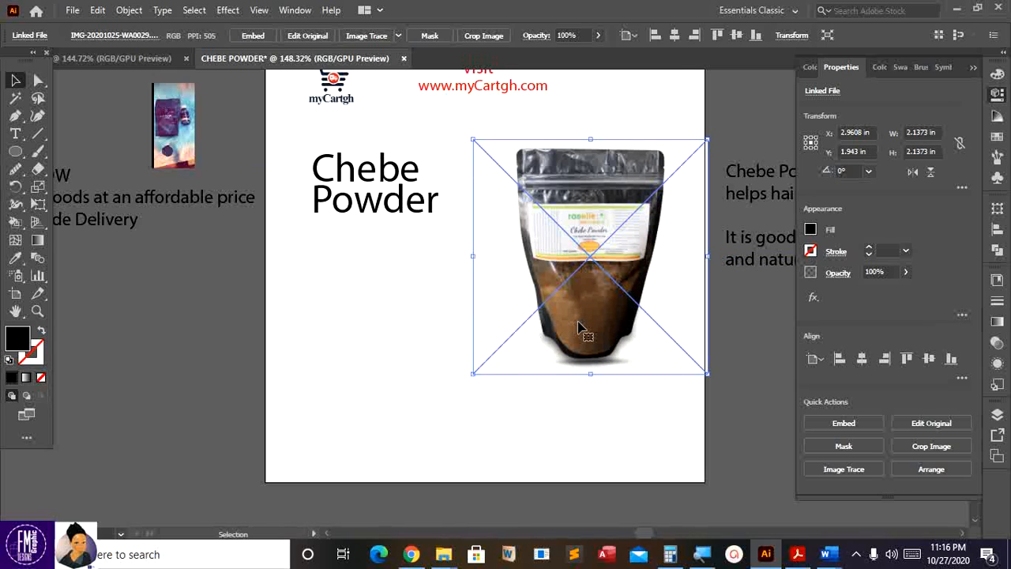
pyautogui.scroll(2, 580, 328)
pyautogui.moveTo(624, 297); pyautogui.dragTo(613, 302)
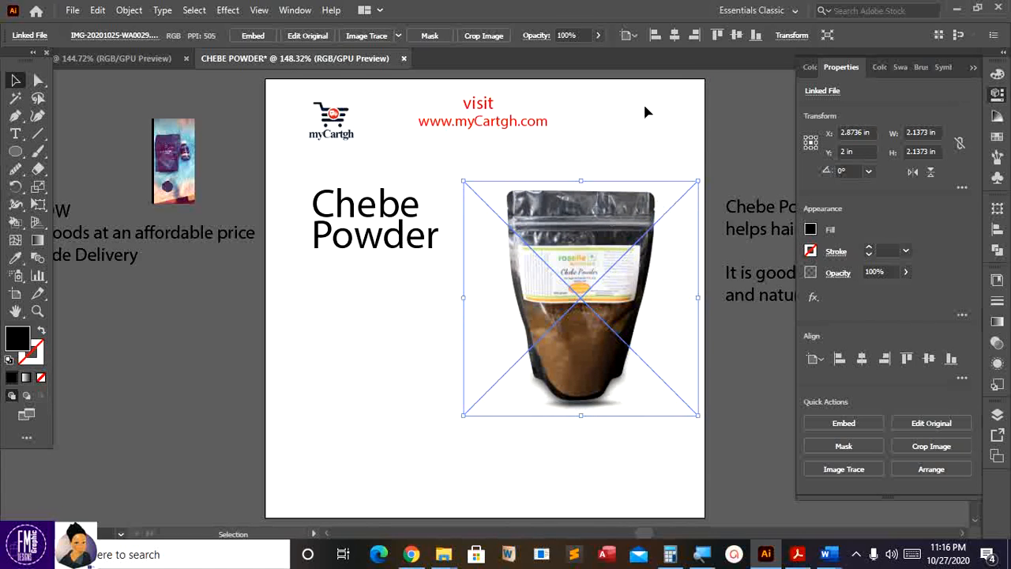
# - Collapse the side panels and enlarge the bag photo to about 2.87 in
pyautogui.click(972, 67)
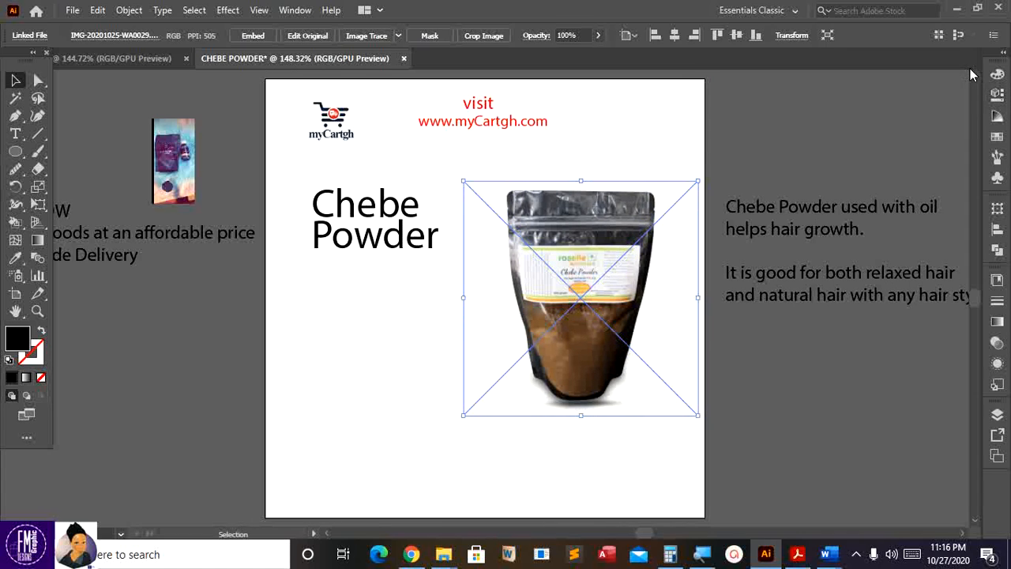
pyautogui.scroll(-2, 559, 288)
pyautogui.scroll(2, 558, 289)
pyautogui.scroll(-2, 567, 278)
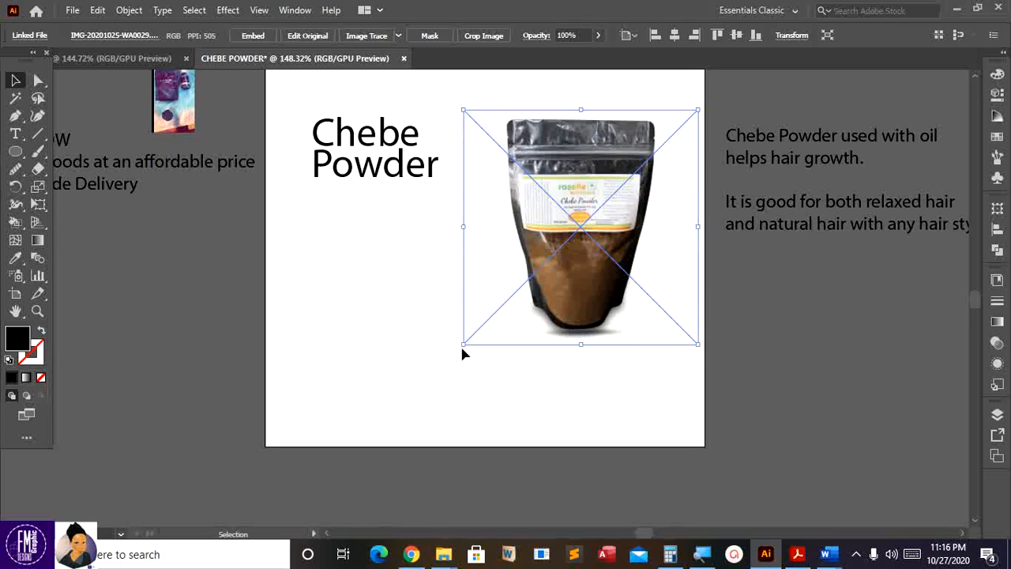
pyautogui.moveTo(464, 347); pyautogui.dragTo(454, 353)
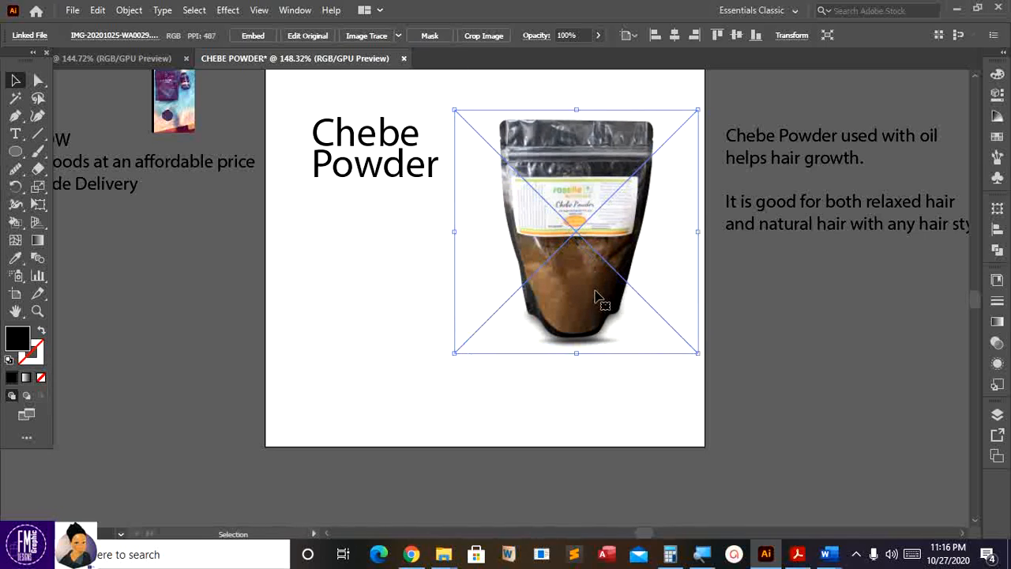
pyautogui.moveTo(596, 297); pyautogui.dragTo(637, 295)
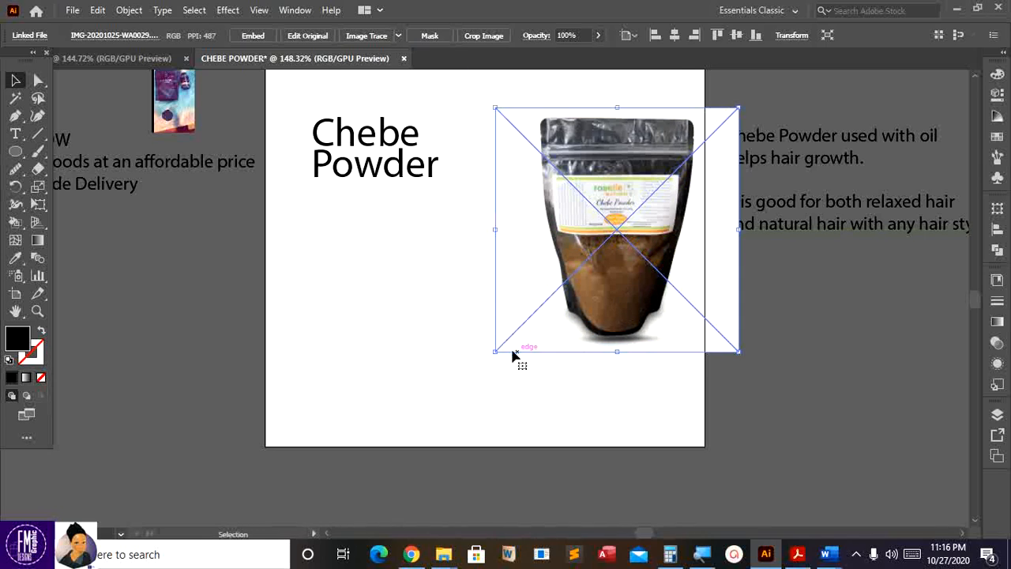
pyautogui.moveTo(494, 351); pyautogui.dragTo(424, 437)
pyautogui.moveTo(567, 360); pyautogui.dragTo(580, 355)
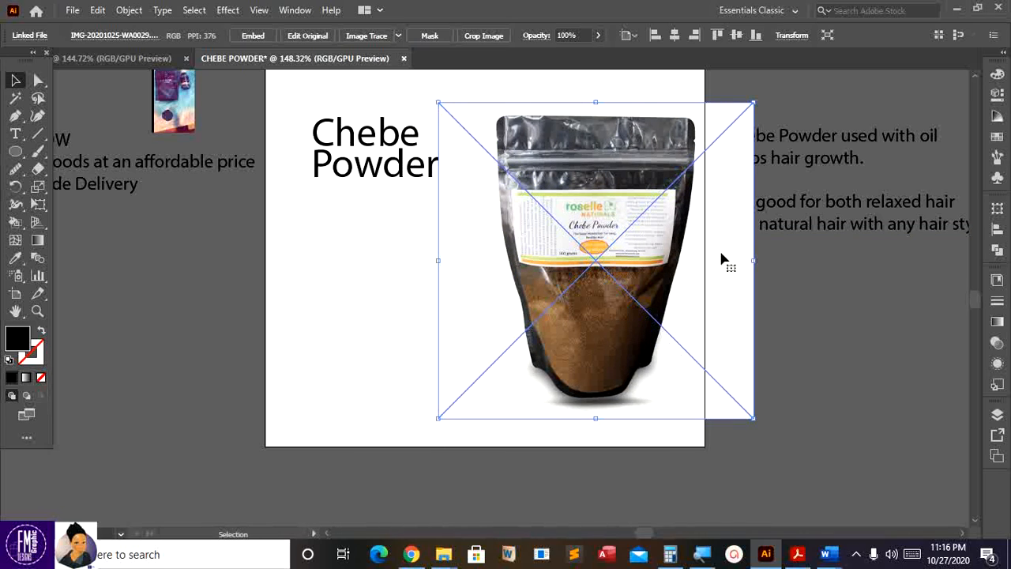
# - Rescale the bag photo and settle it in the lower right beneath the title
pyautogui.moveTo(753, 418); pyautogui.dragTo(566, 239)
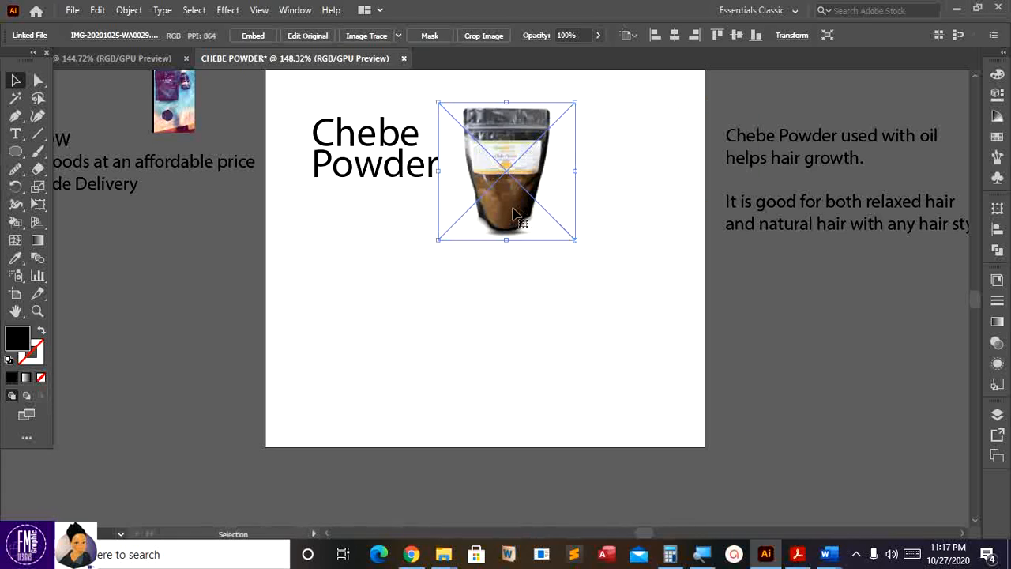
pyautogui.moveTo(513, 213); pyautogui.dragTo(502, 344)
pyautogui.moveTo(564, 371); pyautogui.dragTo(621, 427)
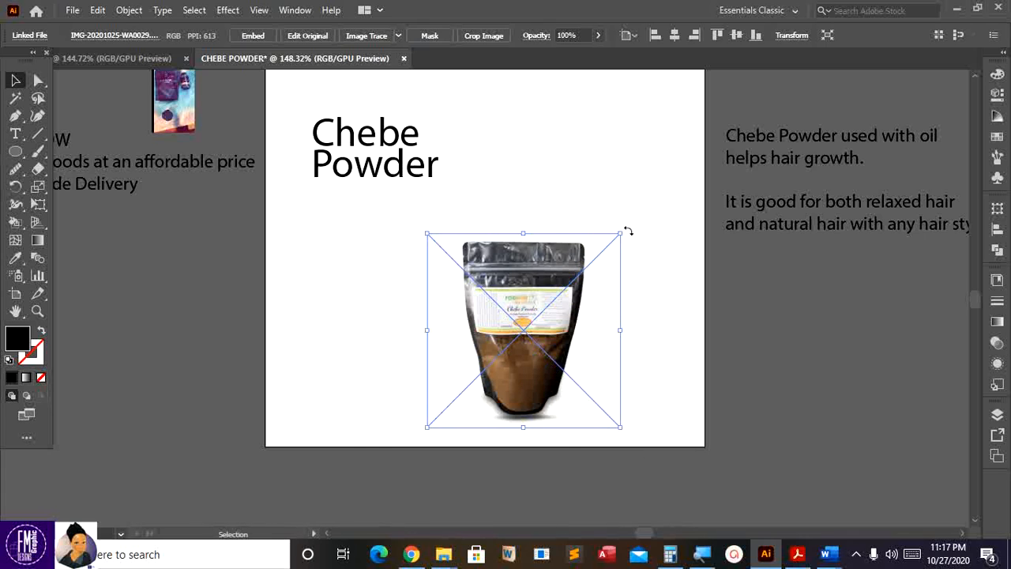
pyautogui.moveTo(628, 230); pyautogui.dragTo(667, 191)
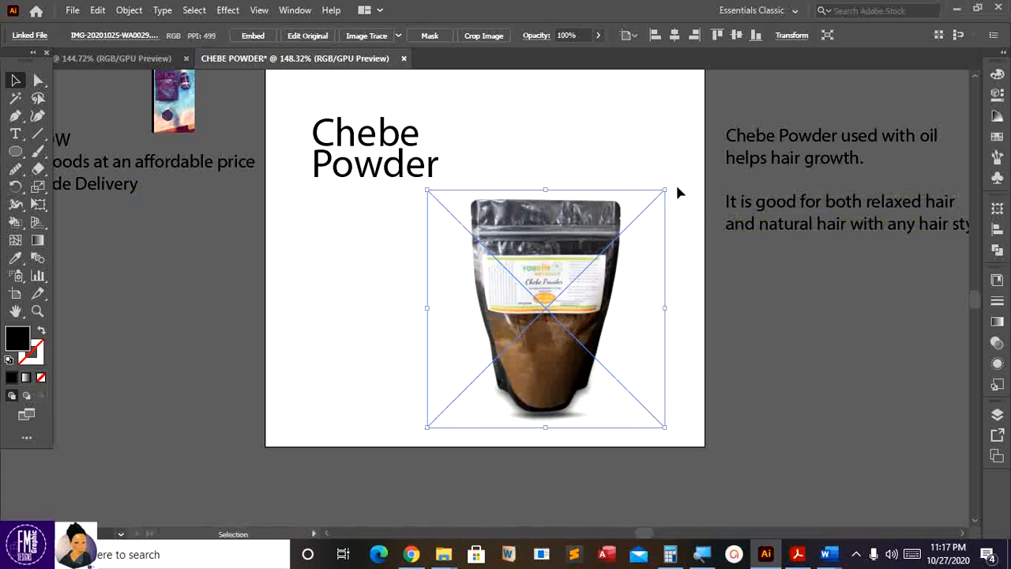
pyautogui.moveTo(560, 278); pyautogui.dragTo(533, 286)
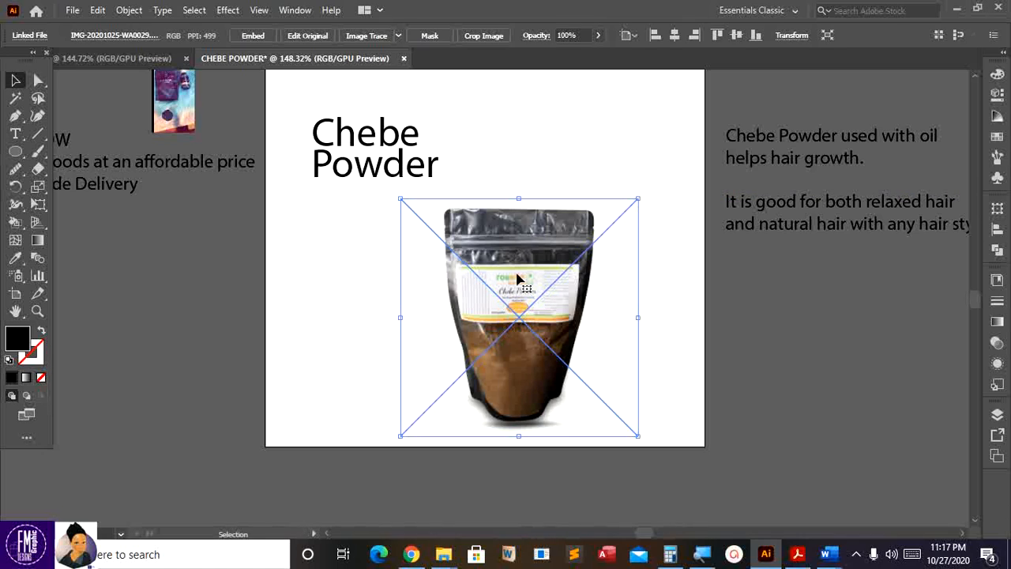
pyautogui.press('p')
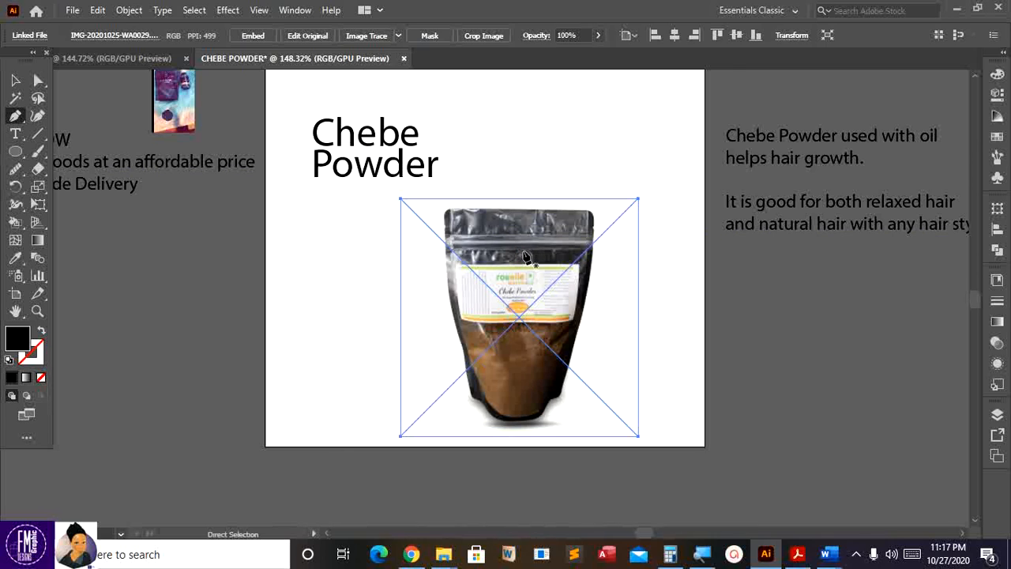
# - Zoom to 300% and begin the Pen outline across the bag's top and down its right edge
pyautogui.hotkey('ctrl', '+')
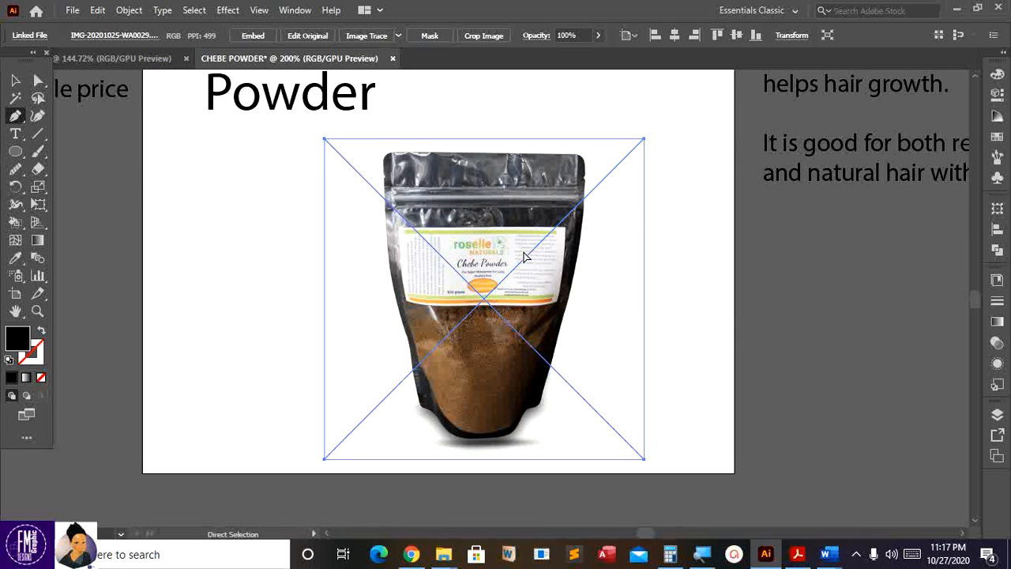
pyautogui.hotkey('ctrl', '+')
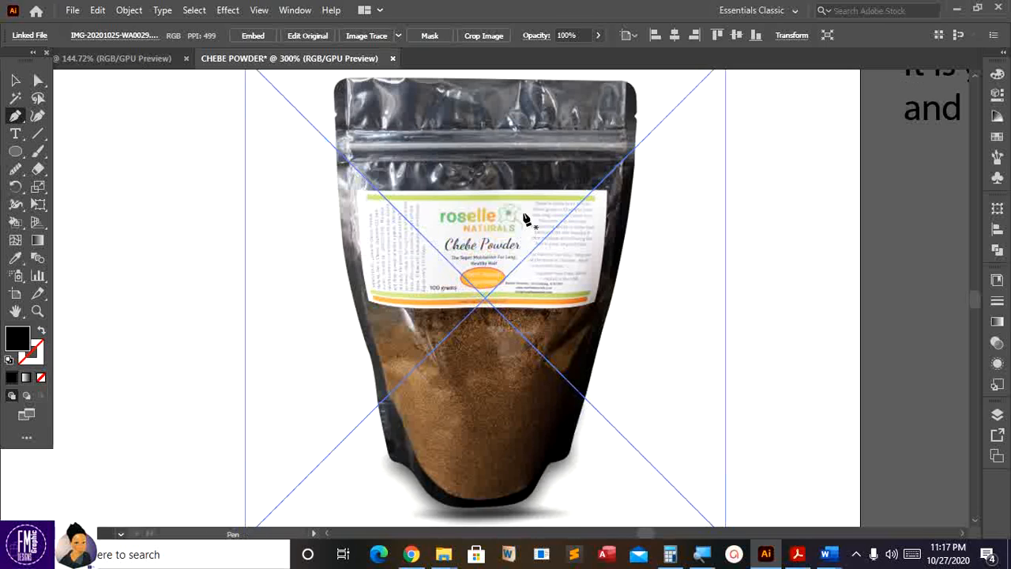
pyautogui.scroll(1, 530, 226)
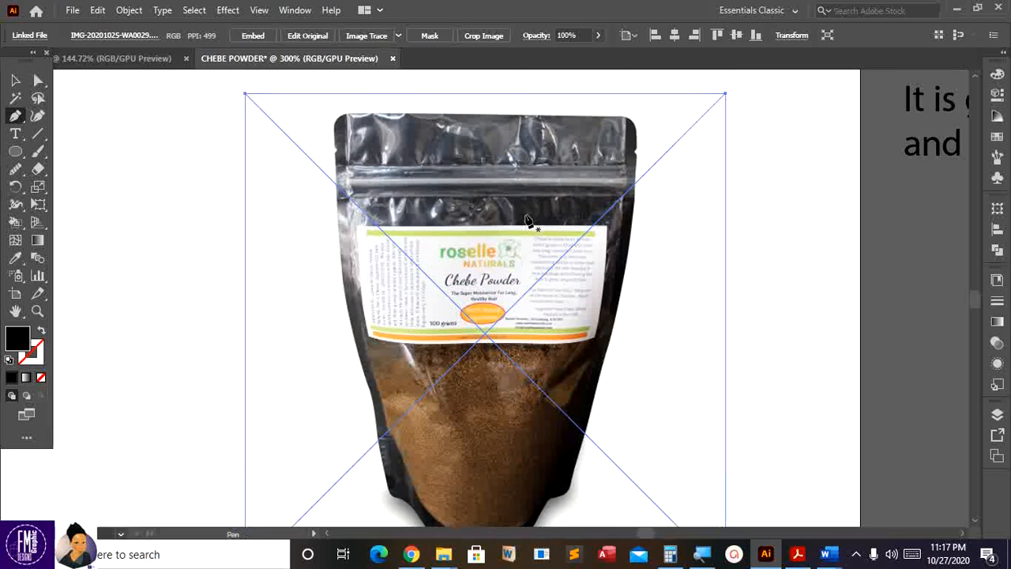
pyautogui.moveTo(334, 122); pyautogui.dragTo(361, 109)
pyautogui.click(350, 111)
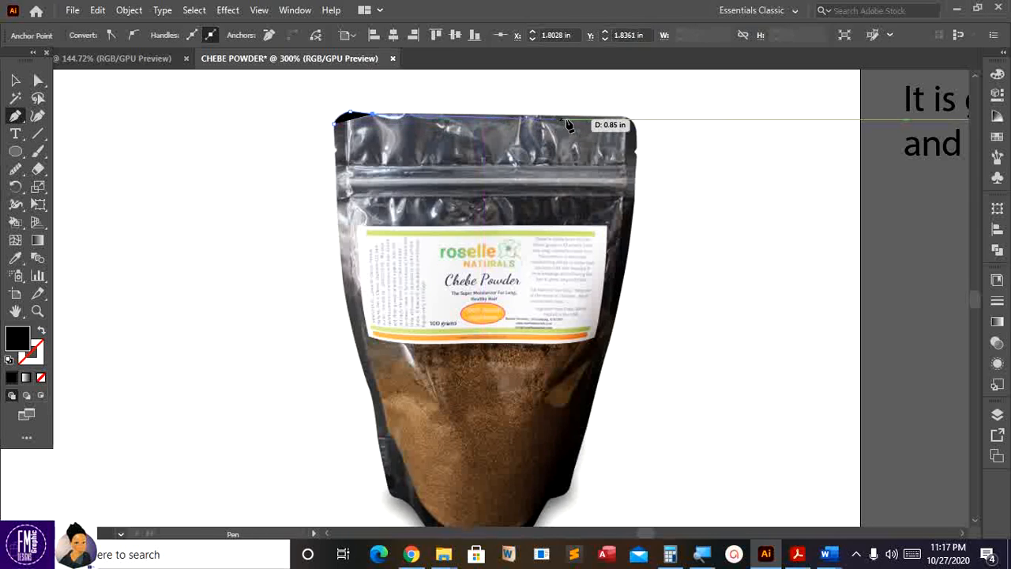
pyautogui.click(622, 117)
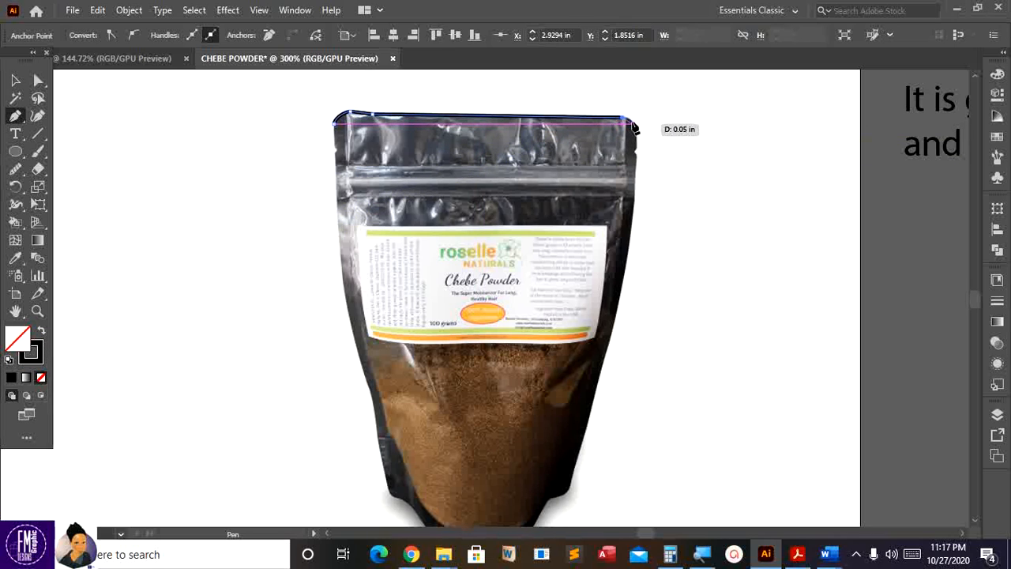
pyautogui.moveTo(635, 124); pyautogui.dragTo(635, 126)
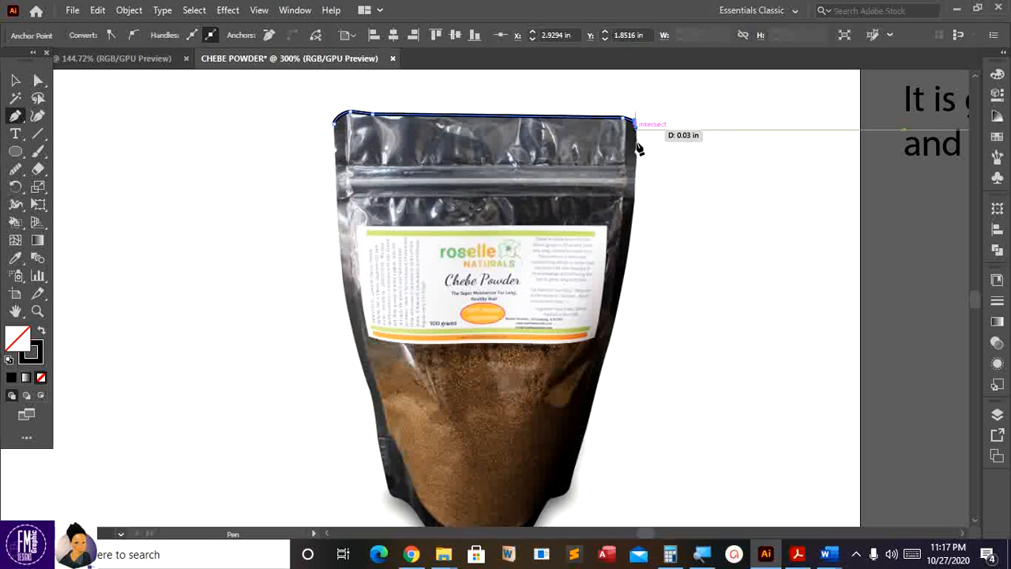
pyautogui.click(636, 156)
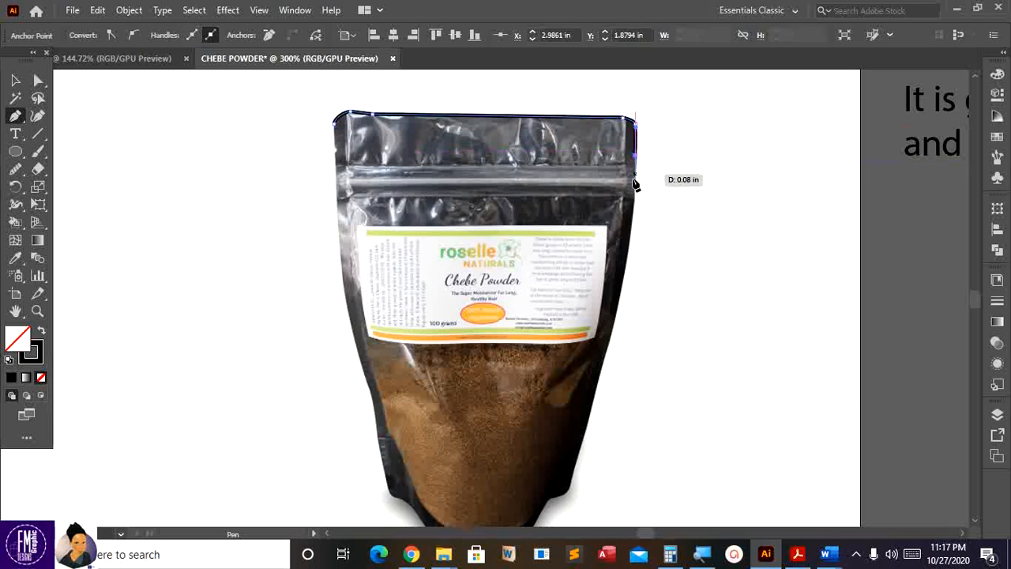
pyautogui.click(636, 183)
pyautogui.click(635, 207)
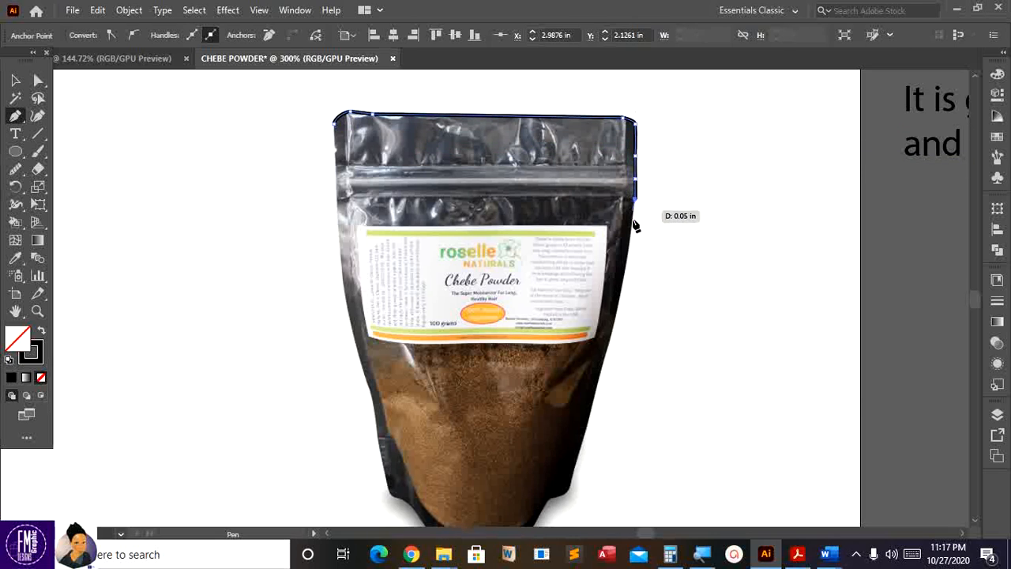
# - Continue the outline down the bag's right side and around its bottom curve
pyautogui.scroll(-2, 618, 237)
pyautogui.scroll(-2, 617, 240)
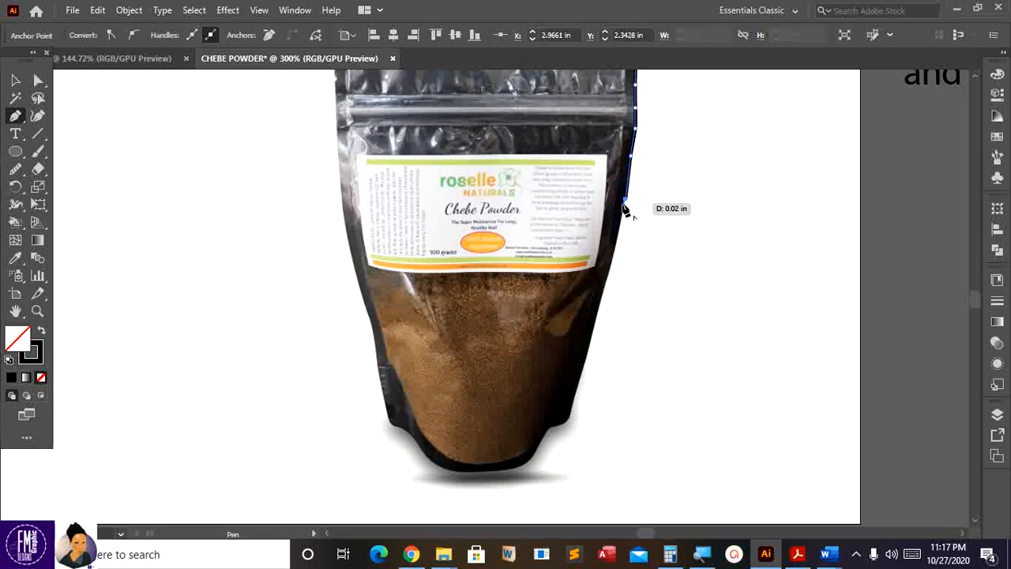
pyautogui.click(613, 256)
pyautogui.click(600, 294)
pyautogui.scroll(-3, 601, 294)
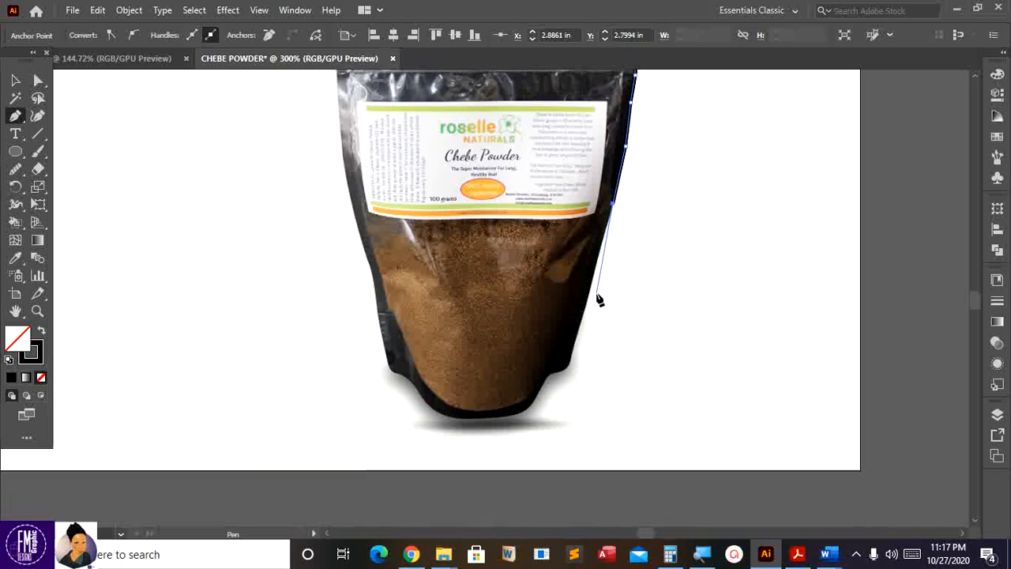
pyautogui.click(593, 280)
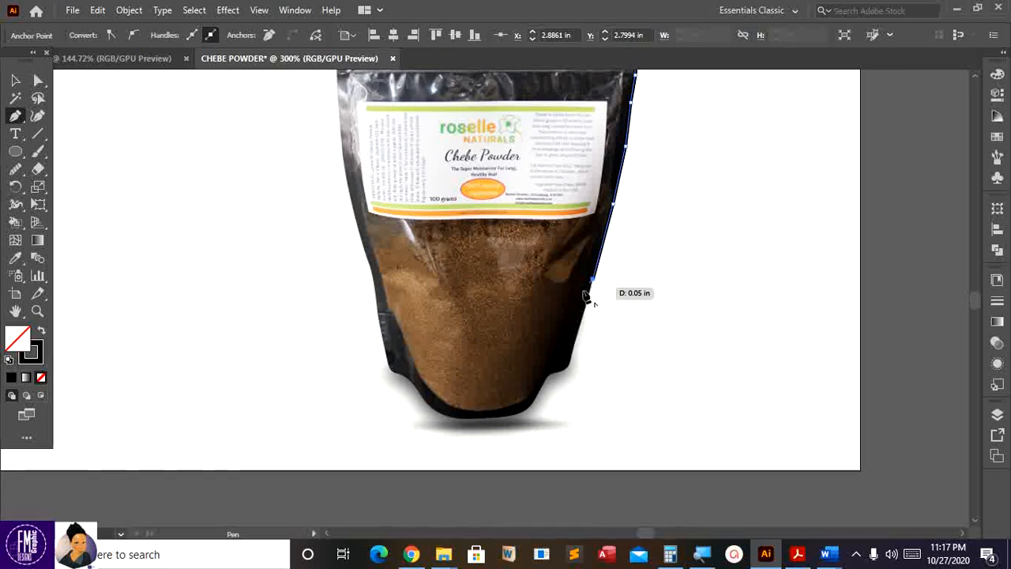
pyautogui.click(569, 361)
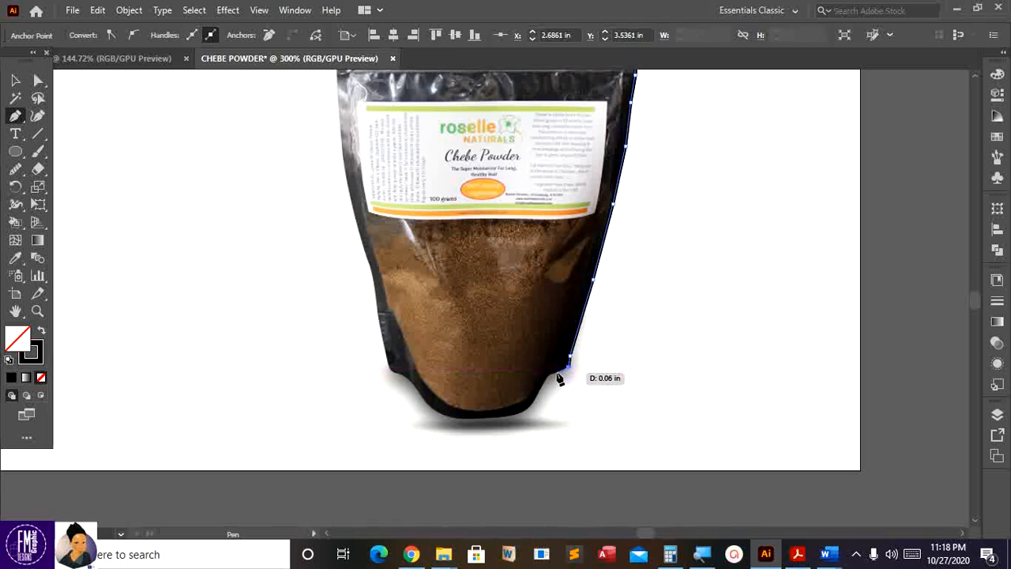
pyautogui.click(544, 382)
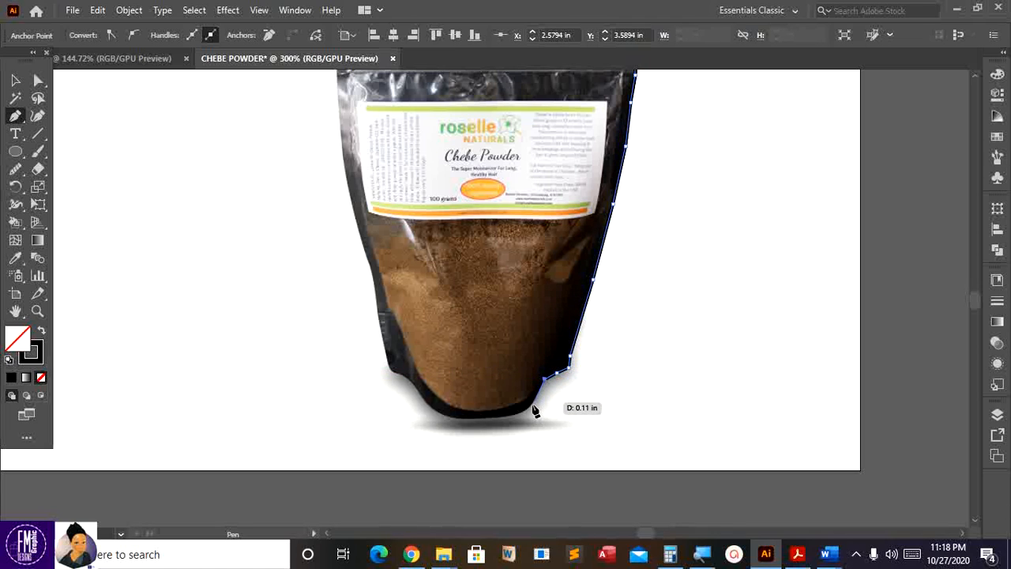
pyautogui.click(531, 403)
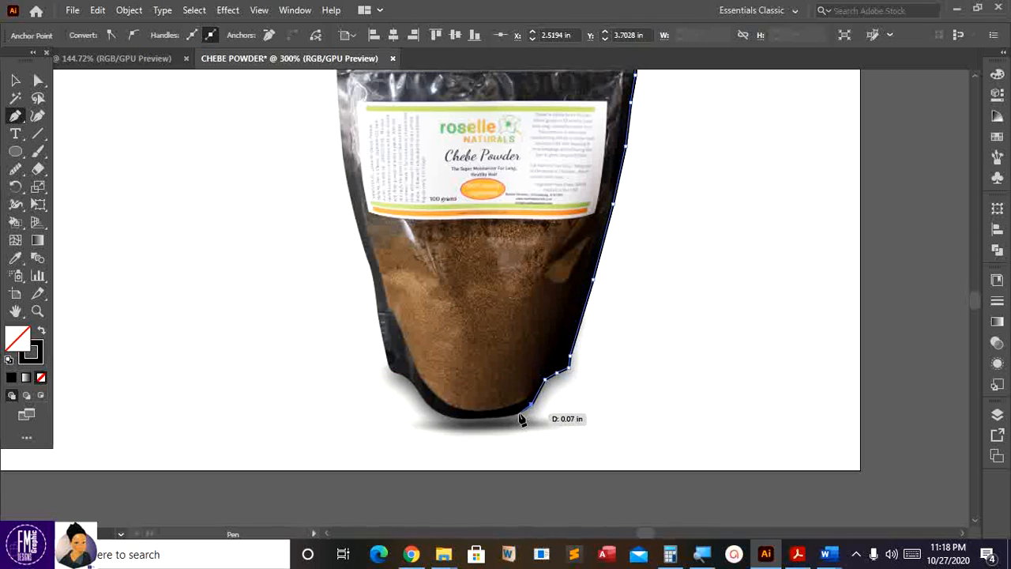
pyautogui.click(474, 418)
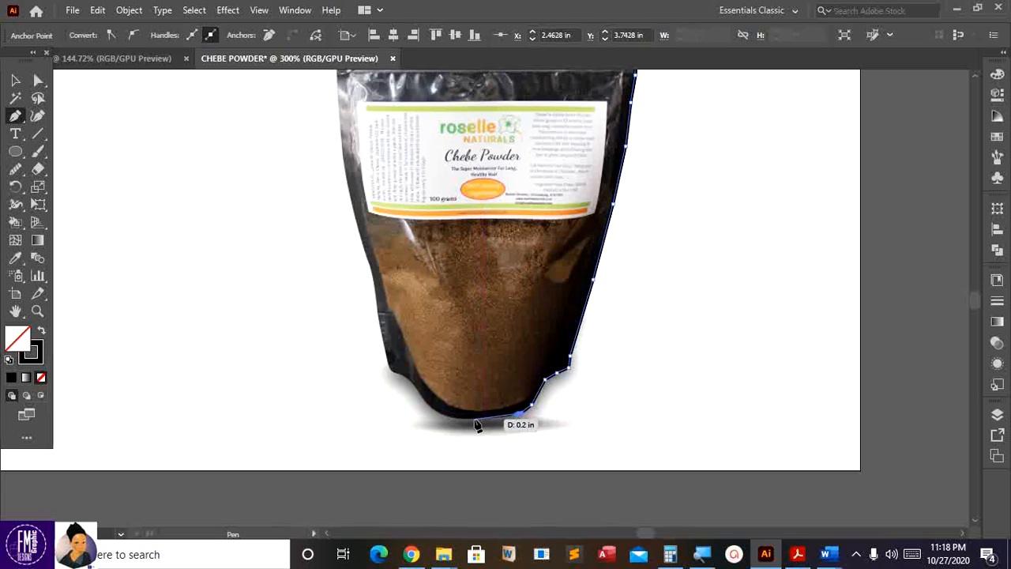
pyautogui.click(434, 411)
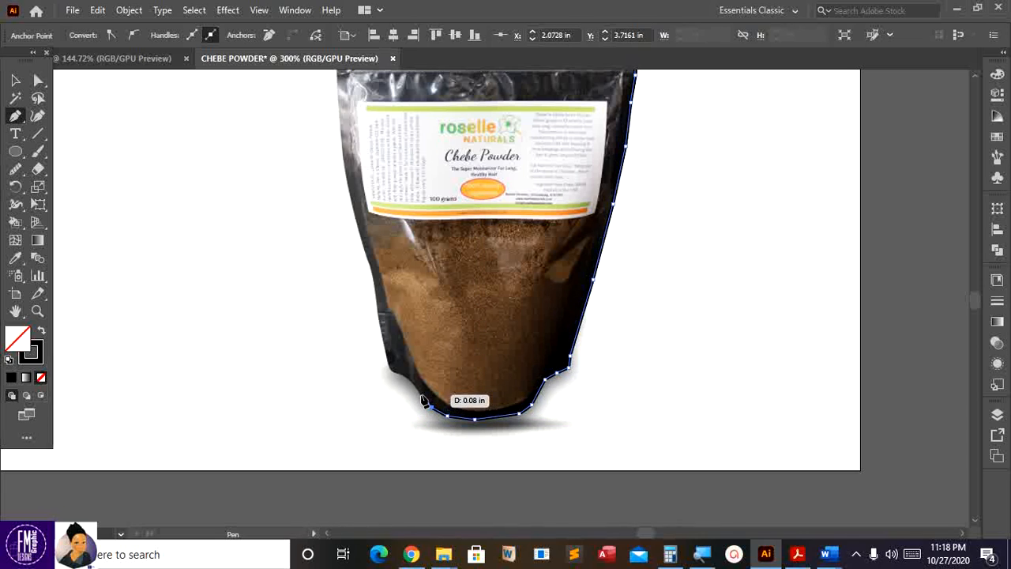
pyautogui.click(414, 389)
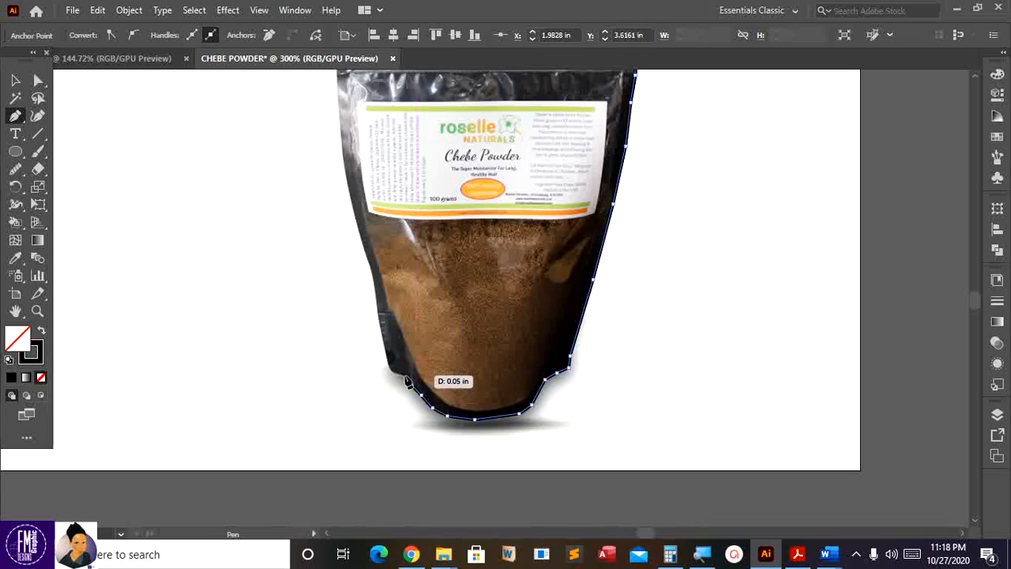
pyautogui.click(402, 378)
pyautogui.click(391, 374)
# - Trace up the bag's left edge and close the path at the top-left starting point
pyautogui.scroll(3, 390, 376)
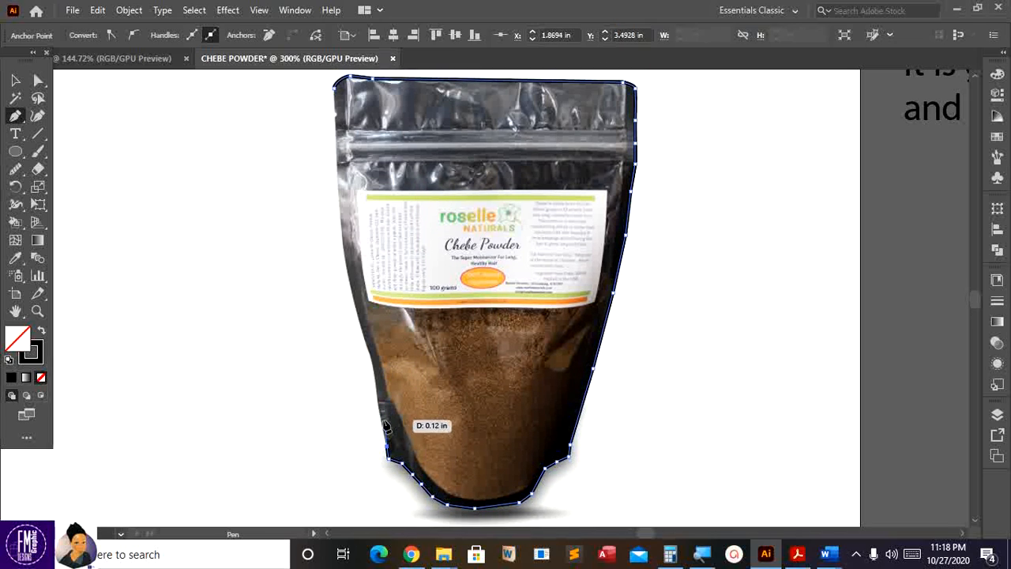
pyautogui.click(382, 426)
pyautogui.scroll(1, 382, 402)
pyautogui.scroll(2, 383, 402)
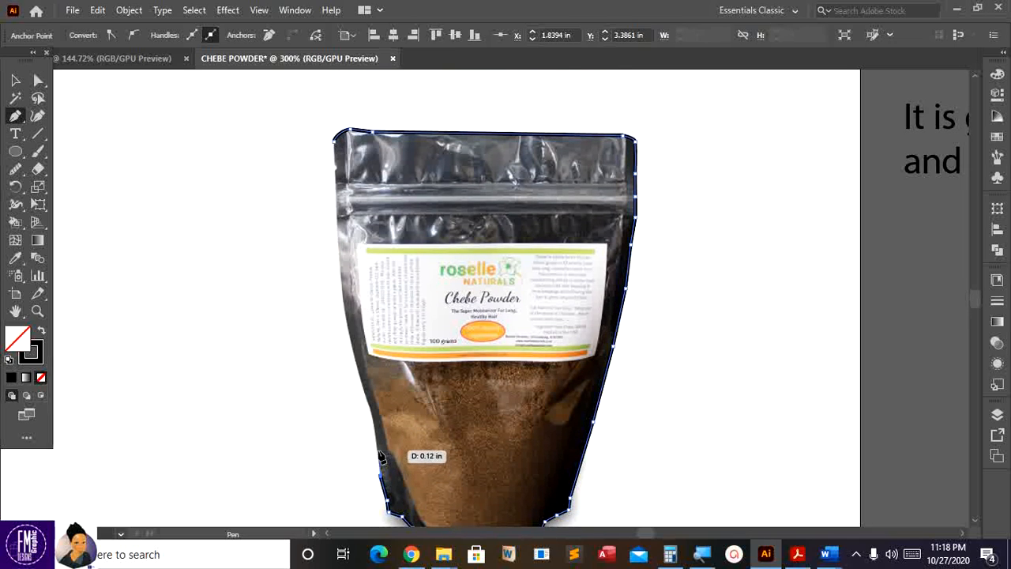
pyautogui.click(378, 456)
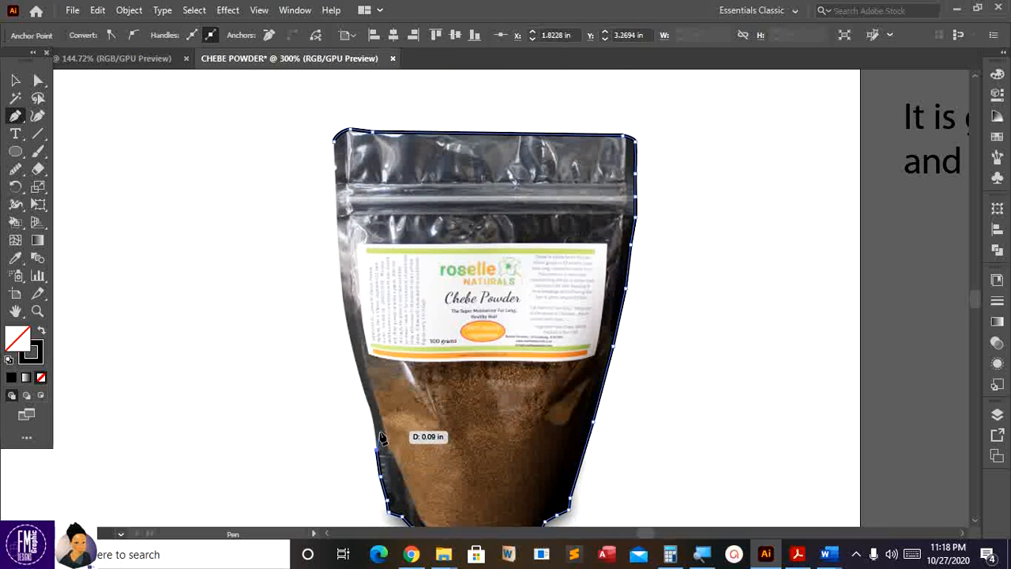
pyautogui.click(375, 412)
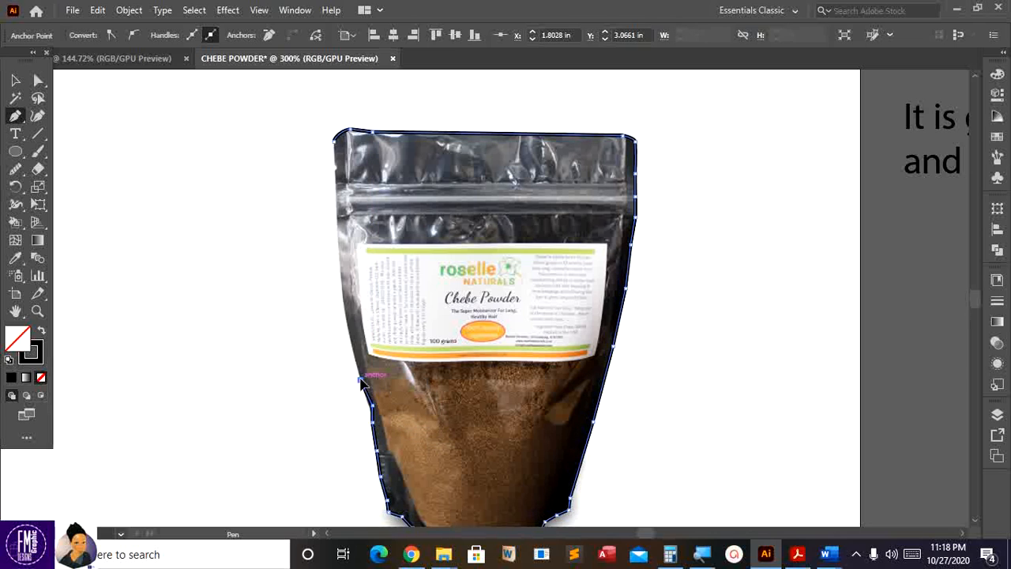
pyautogui.click(362, 387)
pyautogui.scroll(1, 359, 389)
pyautogui.click(350, 397)
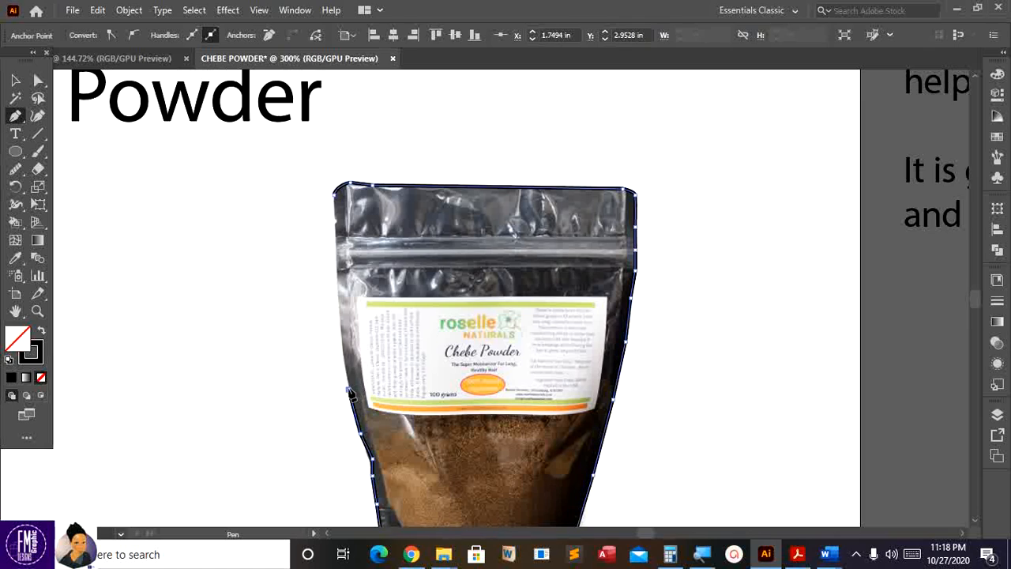
pyautogui.click(341, 321)
pyautogui.click(340, 294)
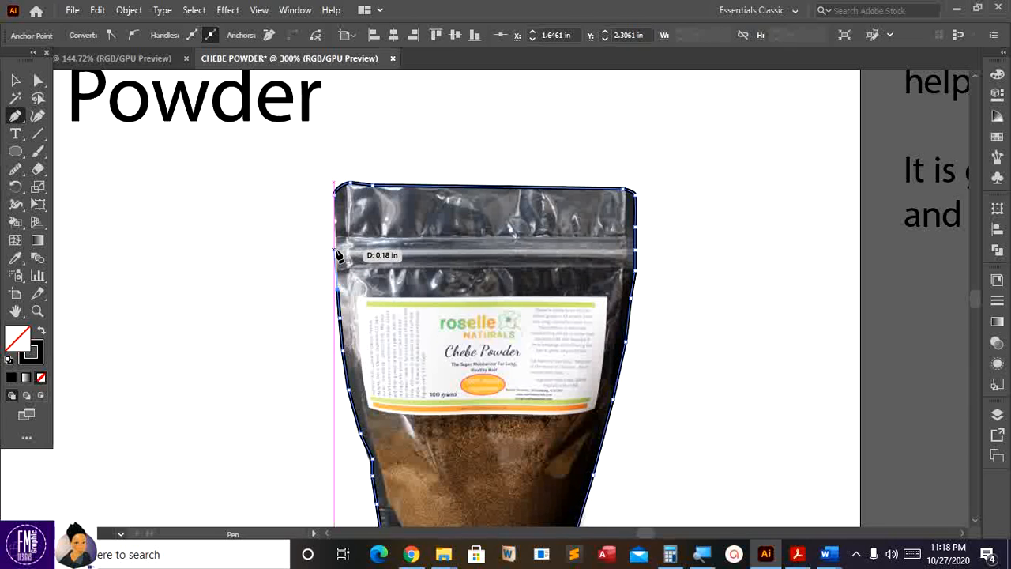
pyautogui.click(338, 221)
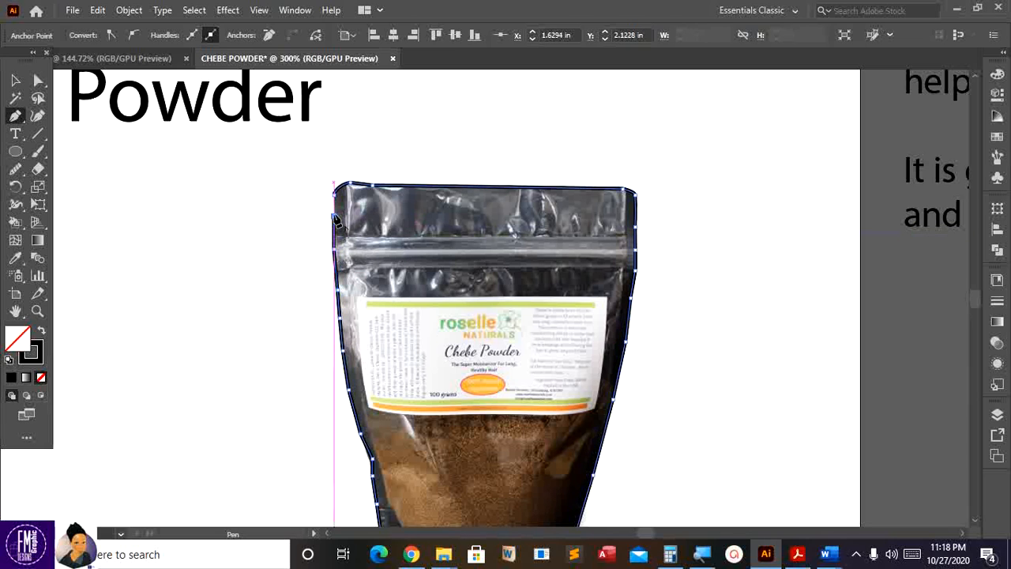
pyautogui.click(335, 203)
pyautogui.scroll(-3, 444, 267)
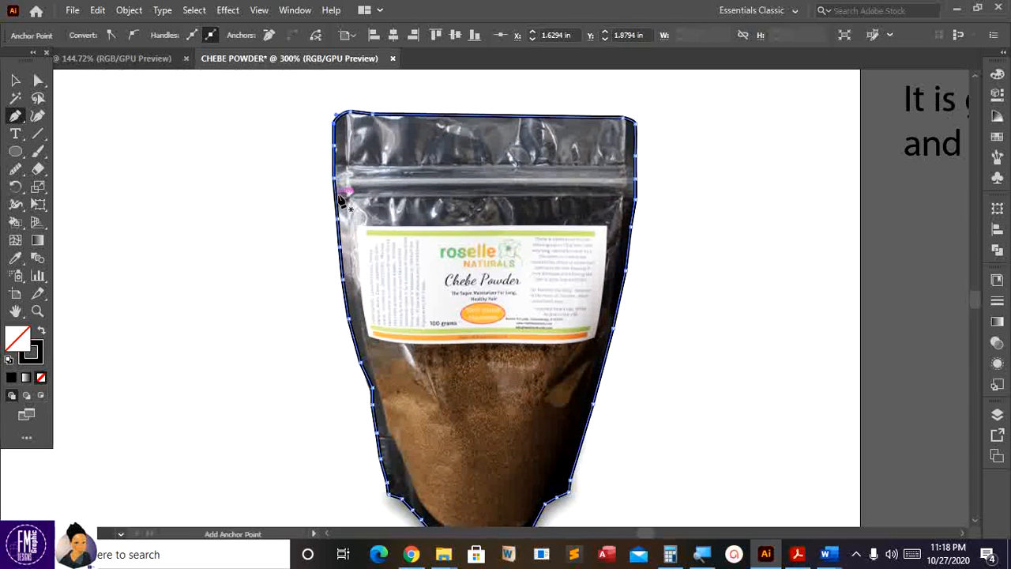
pyautogui.scroll(2, 443, 267)
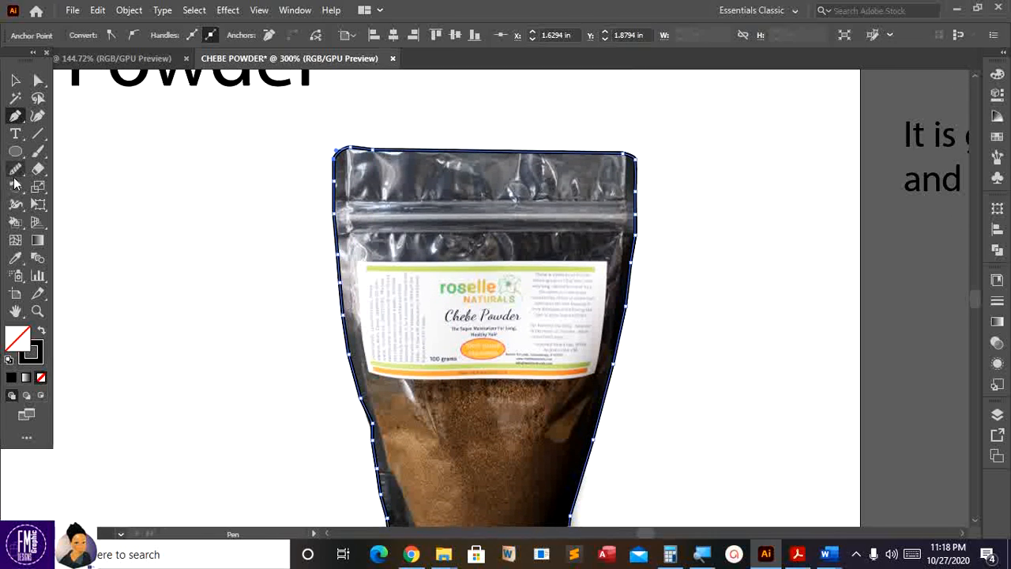
# - Run the Smooth Tool along the outline's top-left, bottom, lower-right and upper-right edges
pyautogui.click(13, 174)
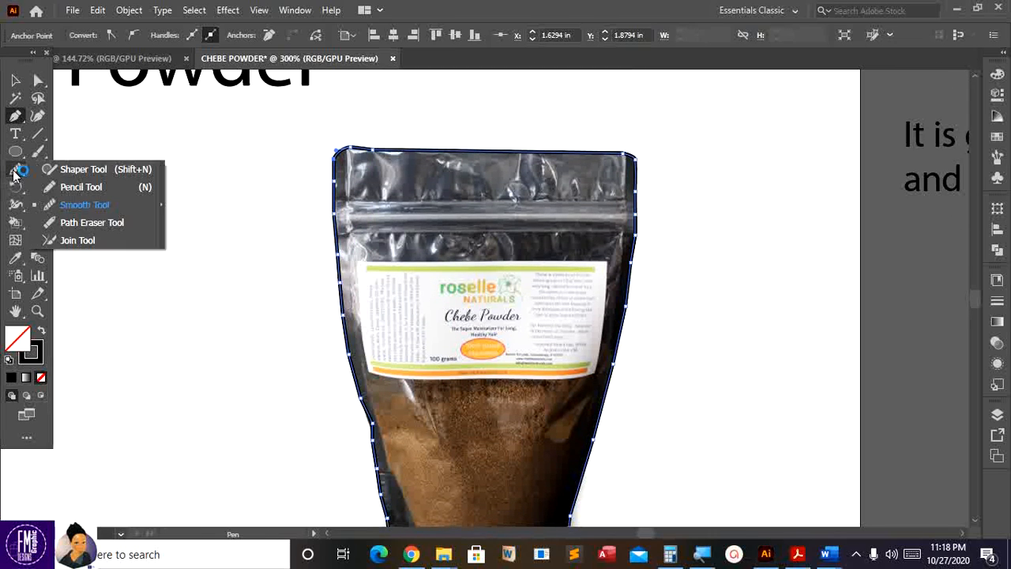
pyautogui.click(85, 206)
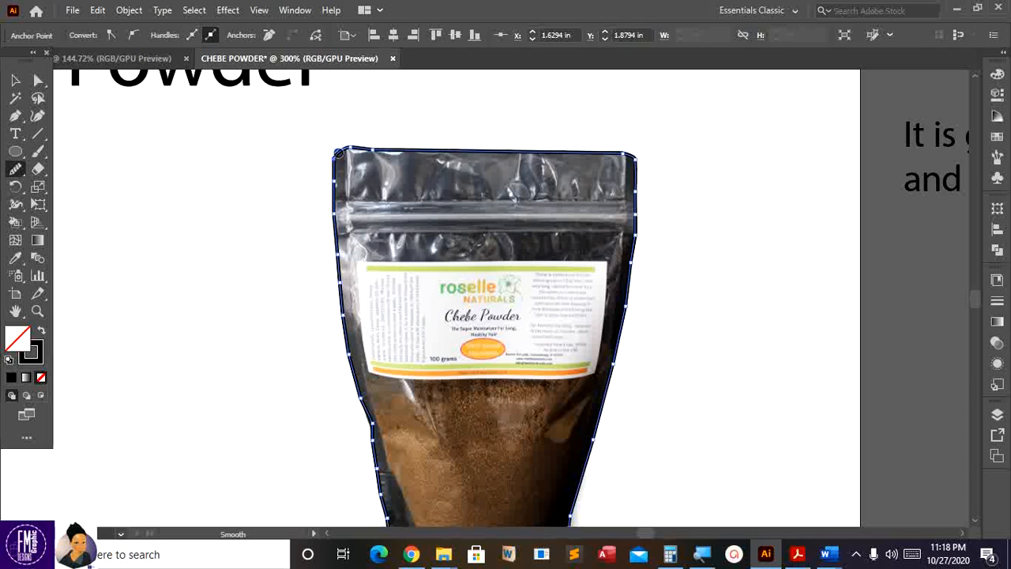
pyautogui.moveTo(338, 153); pyautogui.dragTo(436, 154)
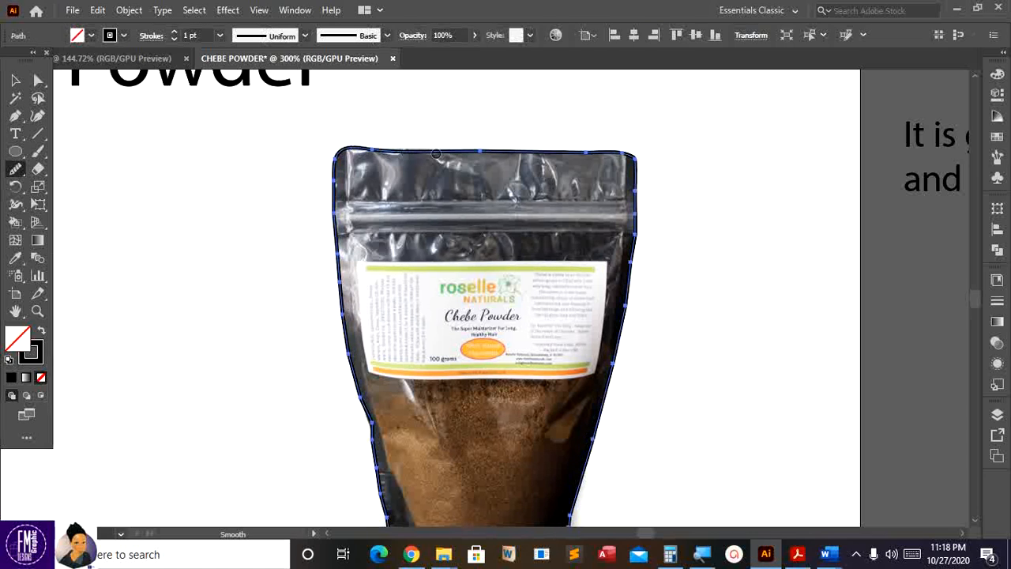
pyautogui.moveTo(637, 153); pyautogui.dragTo(637, 164)
pyautogui.scroll(-5, 598, 263)
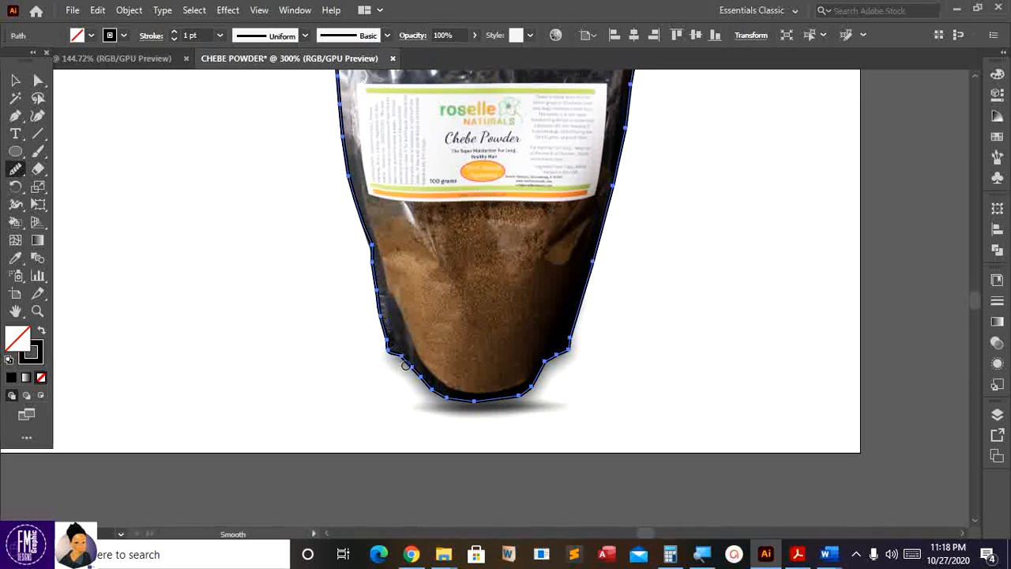
pyautogui.moveTo(427, 392); pyautogui.dragTo(457, 399)
pyautogui.moveTo(523, 395); pyautogui.dragTo(554, 360)
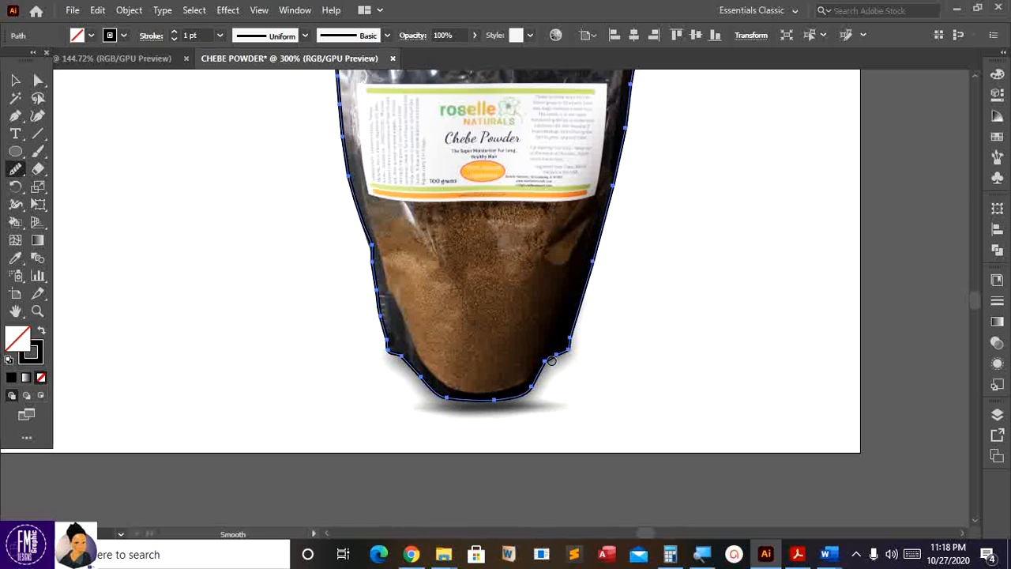
pyautogui.scroll(3, 599, 240)
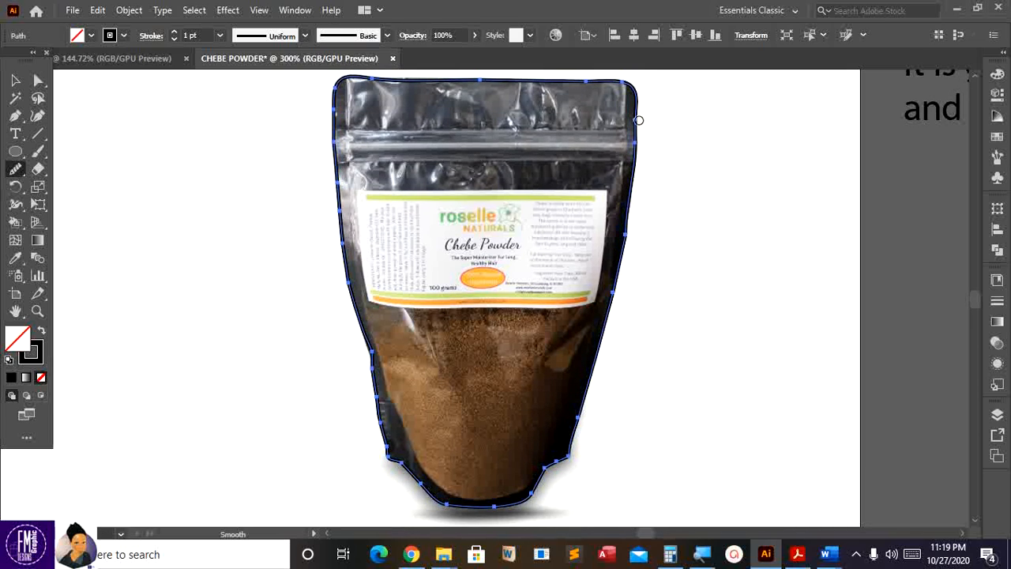
pyautogui.moveTo(639, 120); pyautogui.dragTo(637, 124)
pyautogui.scroll(1, 479, 226)
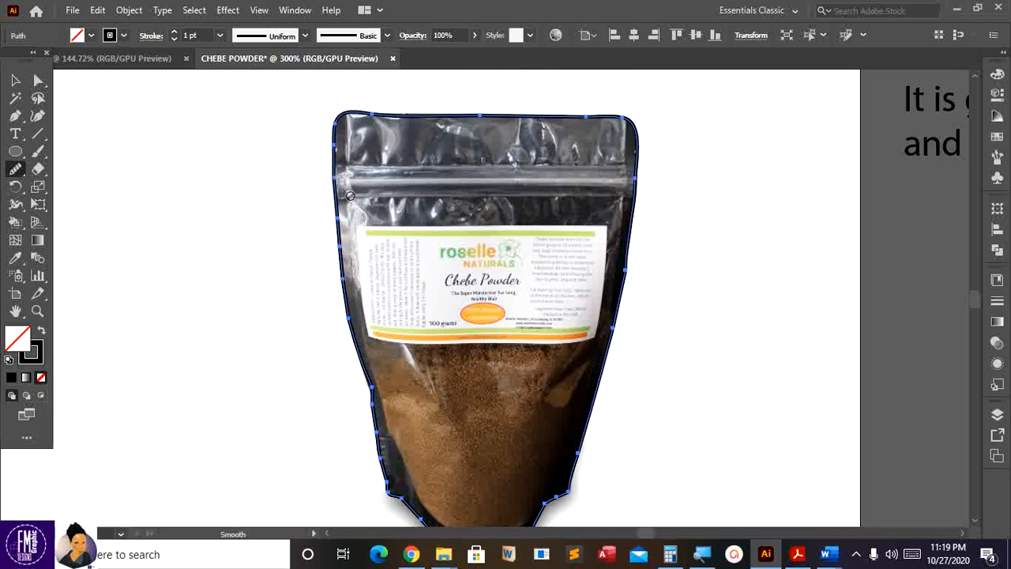
pyautogui.scroll(-2, 350, 196)
pyautogui.scroll(1, 625, 226)
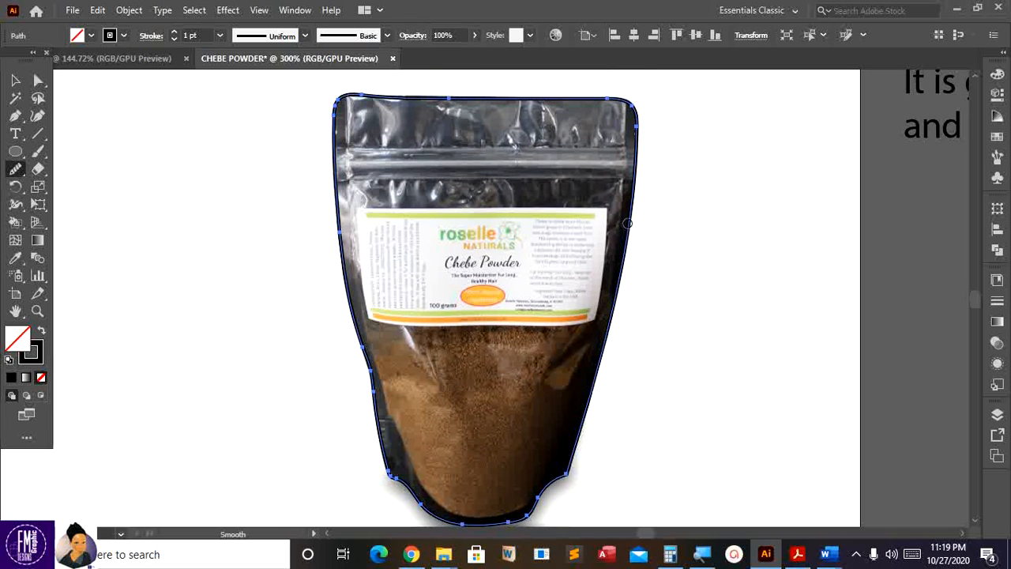
pyautogui.scroll(-1, 545, 223)
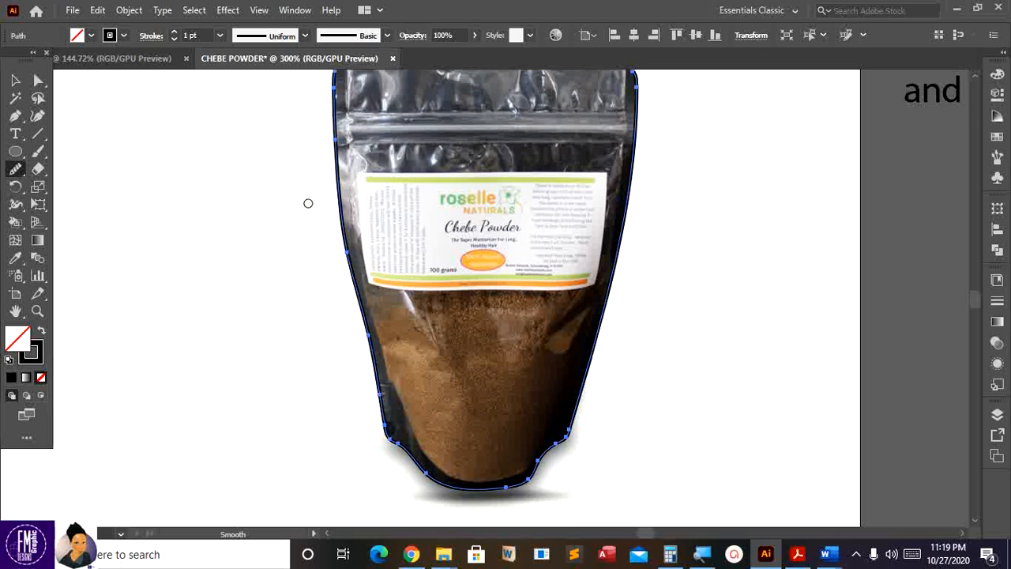
pyautogui.click(13, 81)
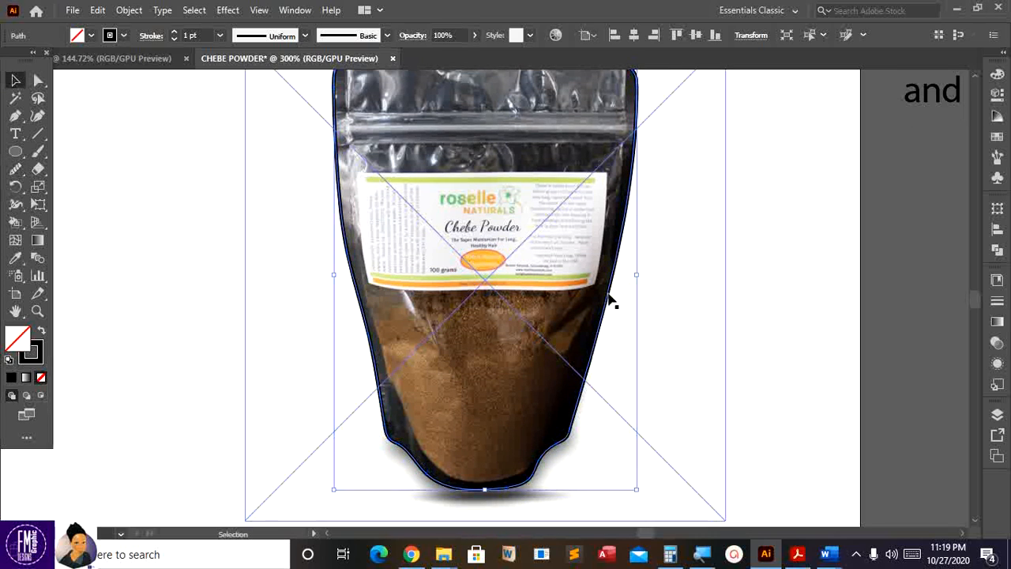
# - Select the bag photo with its traced outline and apply Make Clipping Mask
pyautogui.scroll(3, 555, 289)
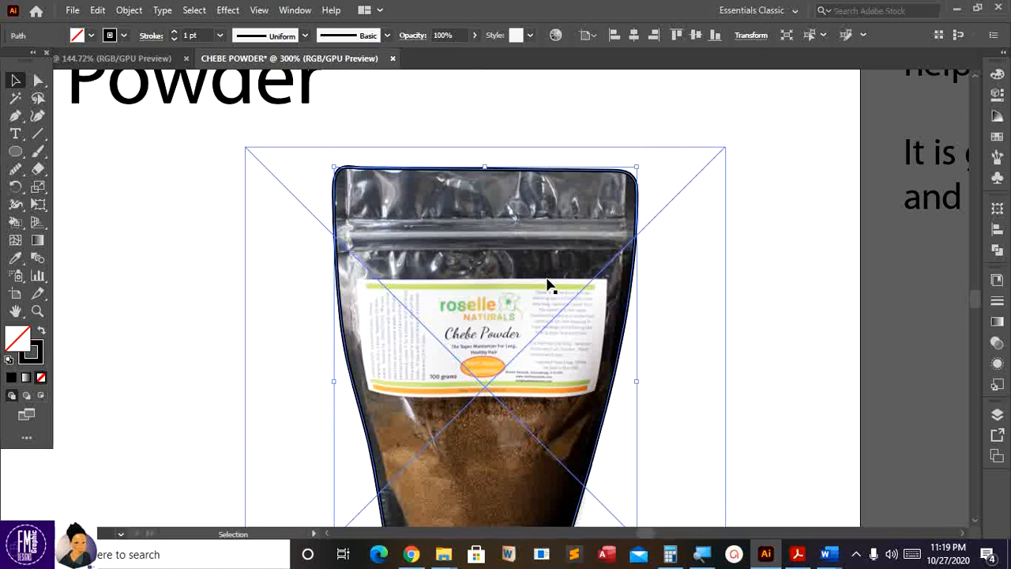
pyautogui.press('a')
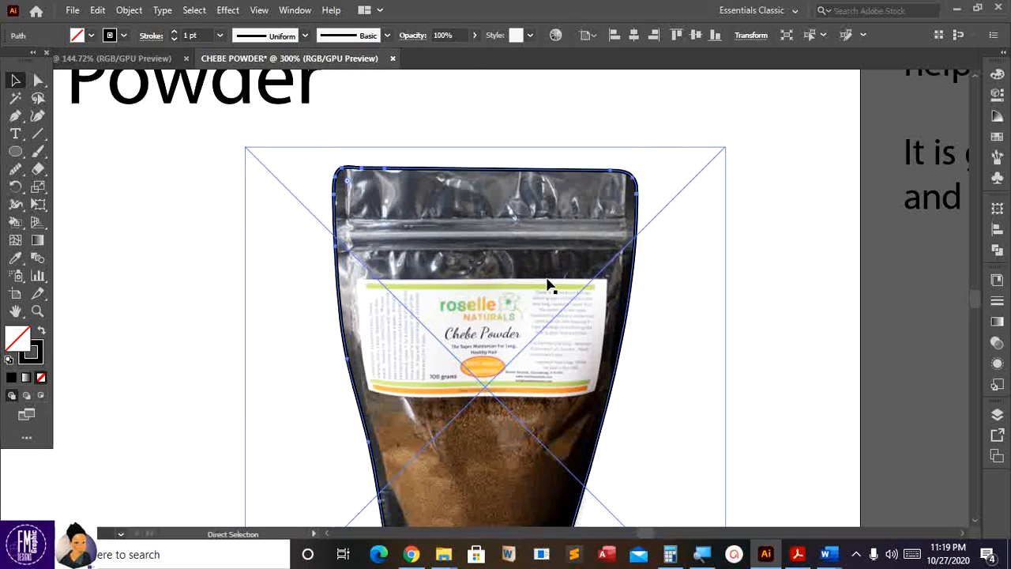
pyautogui.hotkey('ctrl', '-')
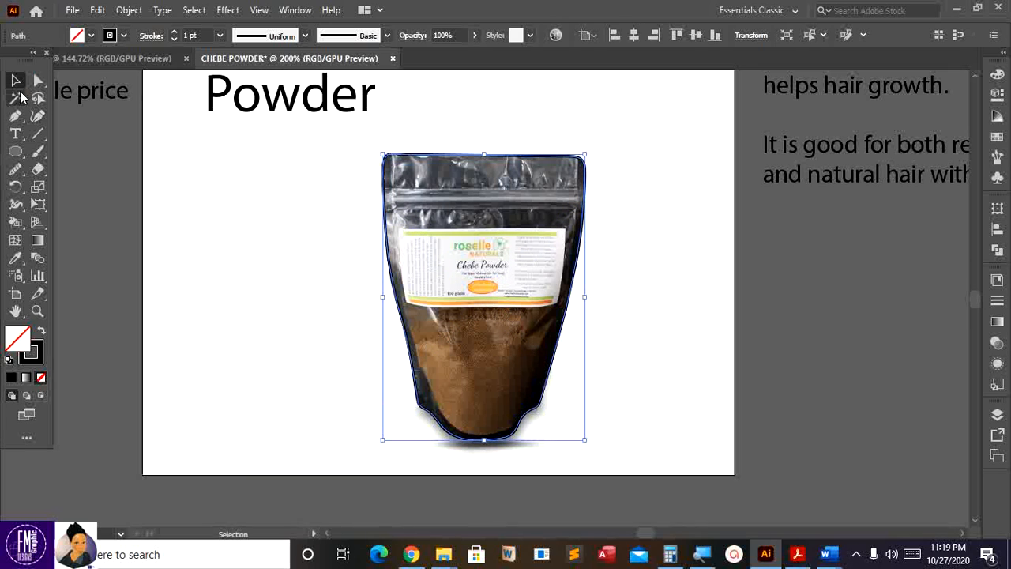
pyautogui.click(14, 81)
pyautogui.moveTo(576, 366); pyautogui.dragTo(607, 449)
pyautogui.moveTo(636, 490); pyautogui.dragTo(641, 488)
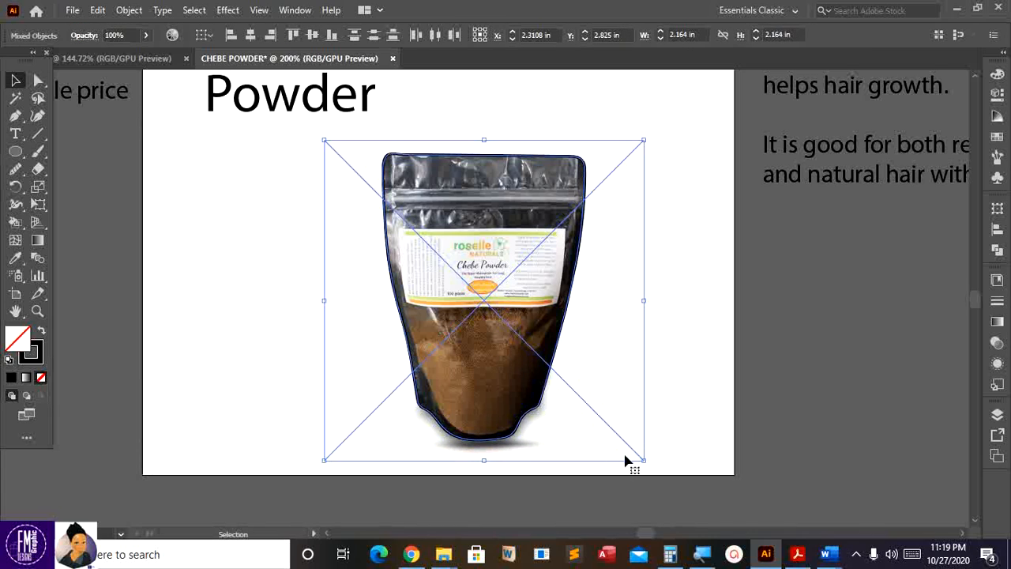
pyautogui.rightClick(521, 302)
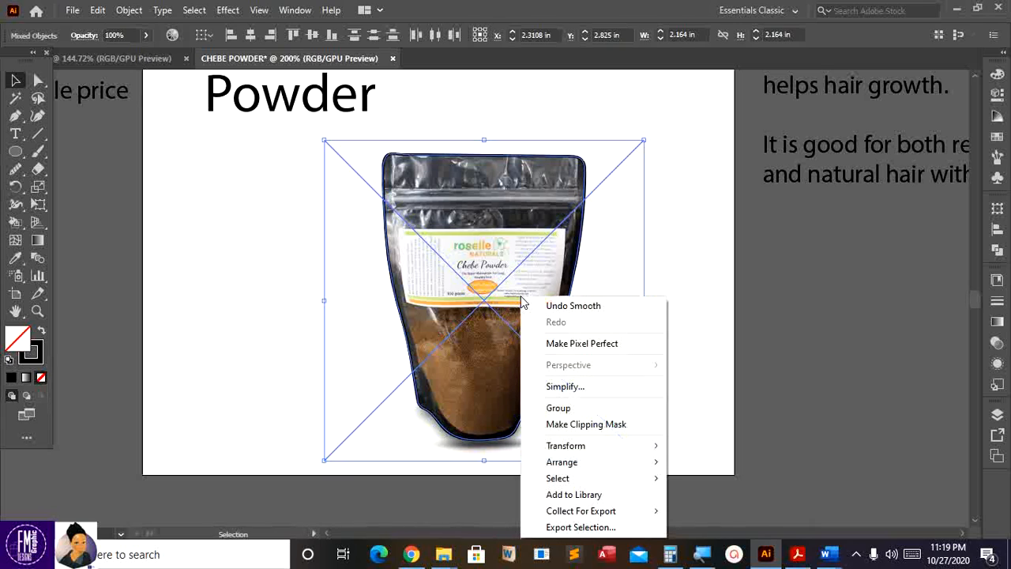
pyautogui.click(575, 425)
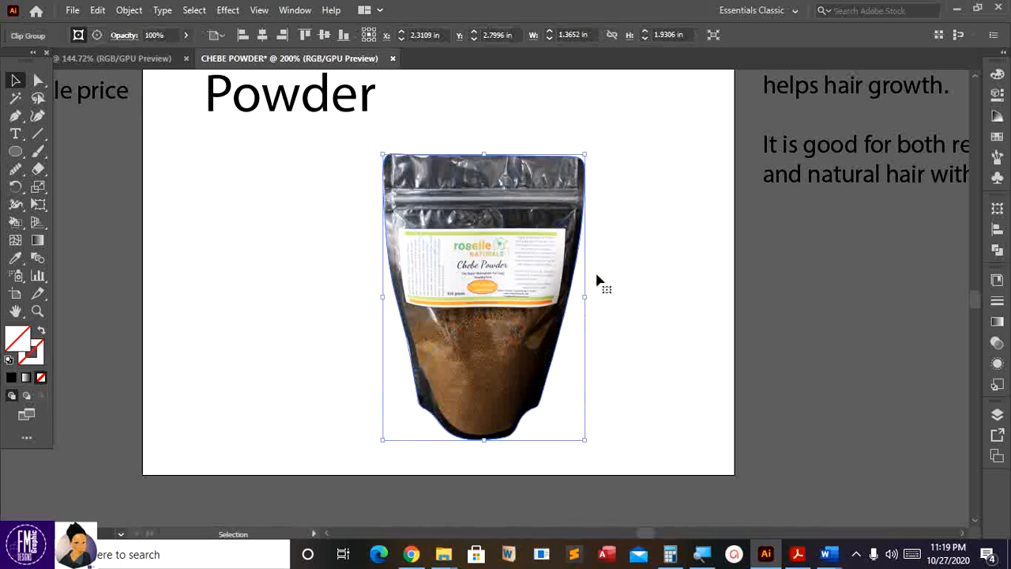
# - Move the cut-out bag off the artboard to the right and shrink it to a small copy
pyautogui.moveTo(535, 264); pyautogui.dragTo(904, 317)
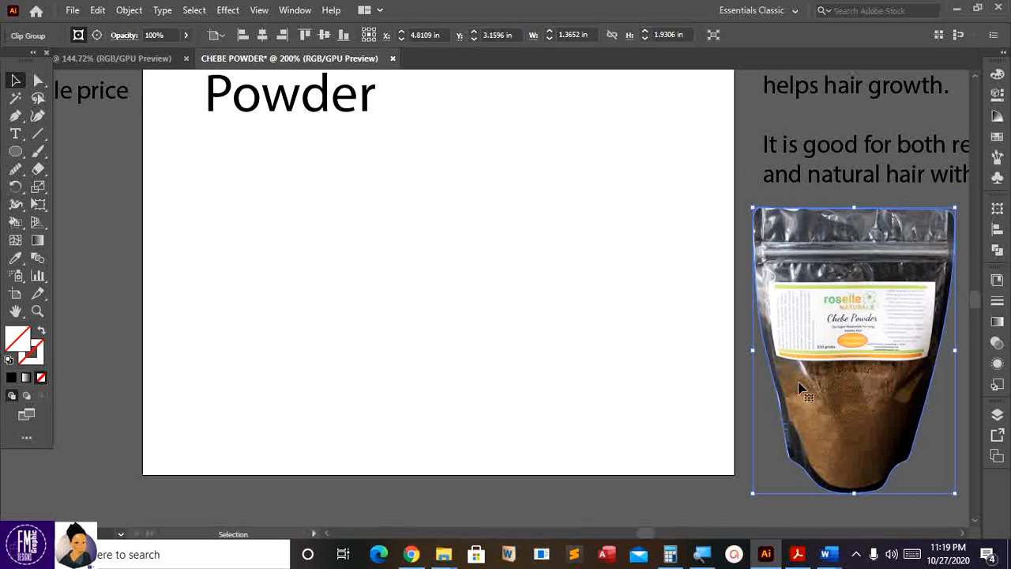
pyautogui.click(747, 415)
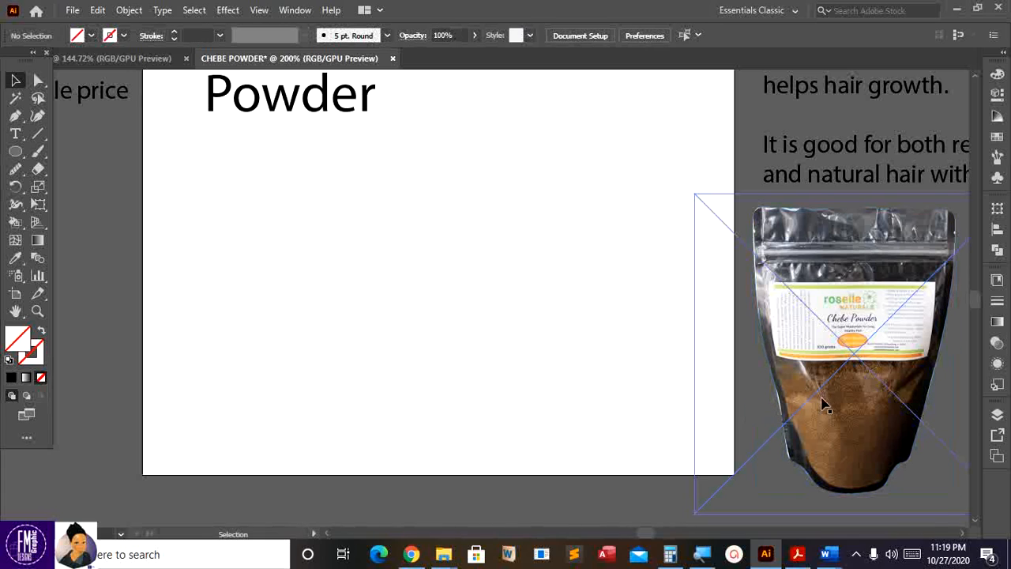
pyautogui.moveTo(848, 402); pyautogui.dragTo(841, 406)
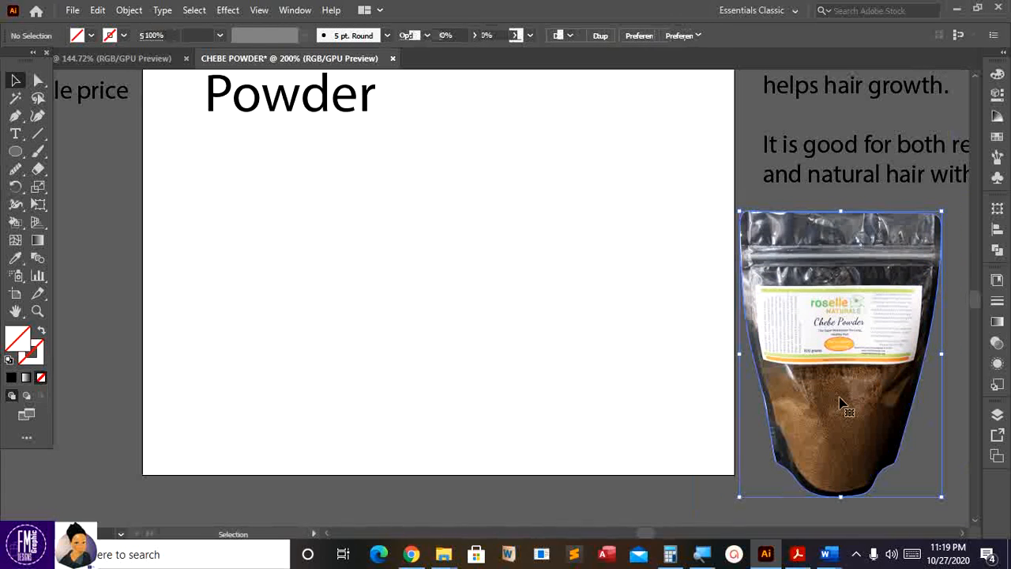
pyautogui.moveTo(942, 497); pyautogui.dragTo(781, 327)
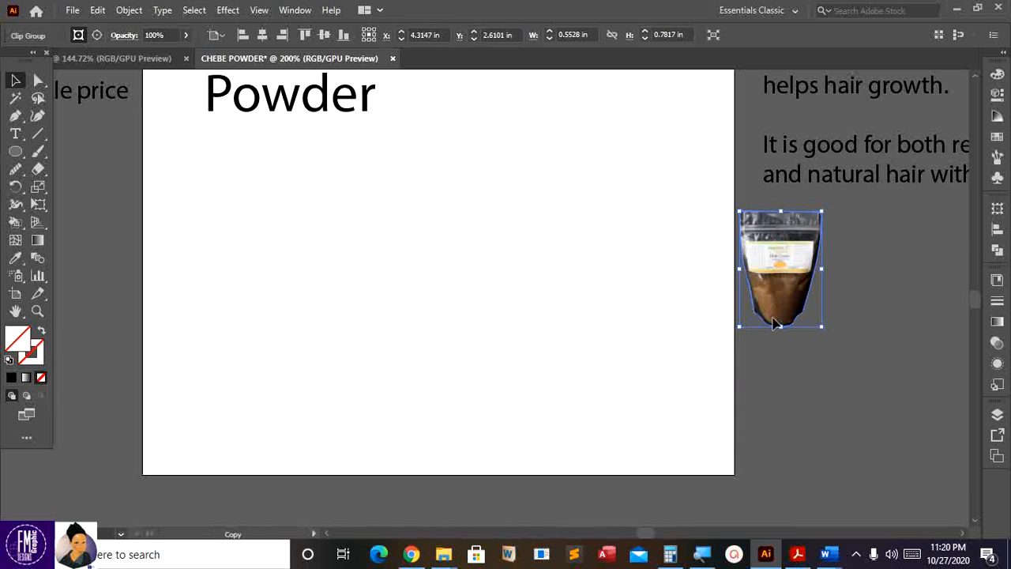
# - Drag a duplicate of the small bag onto the artboard
pyautogui.moveTo(774, 317); pyautogui.dragTo(491, 235)
pyautogui.scroll(1, 530, 245)
pyautogui.scroll(3, 529, 245)
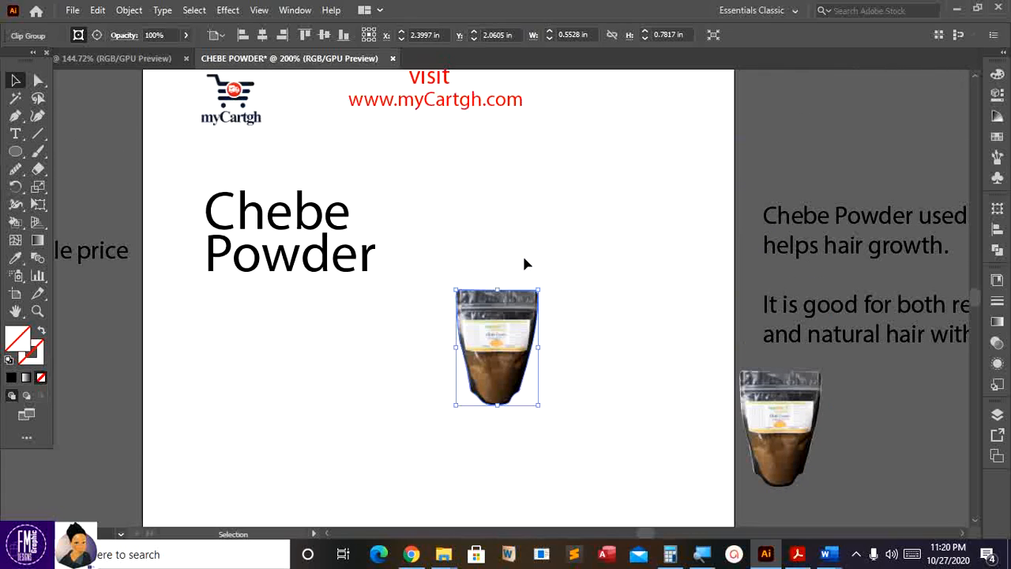
pyautogui.moveTo(541, 290); pyautogui.dragTo(712, 145)
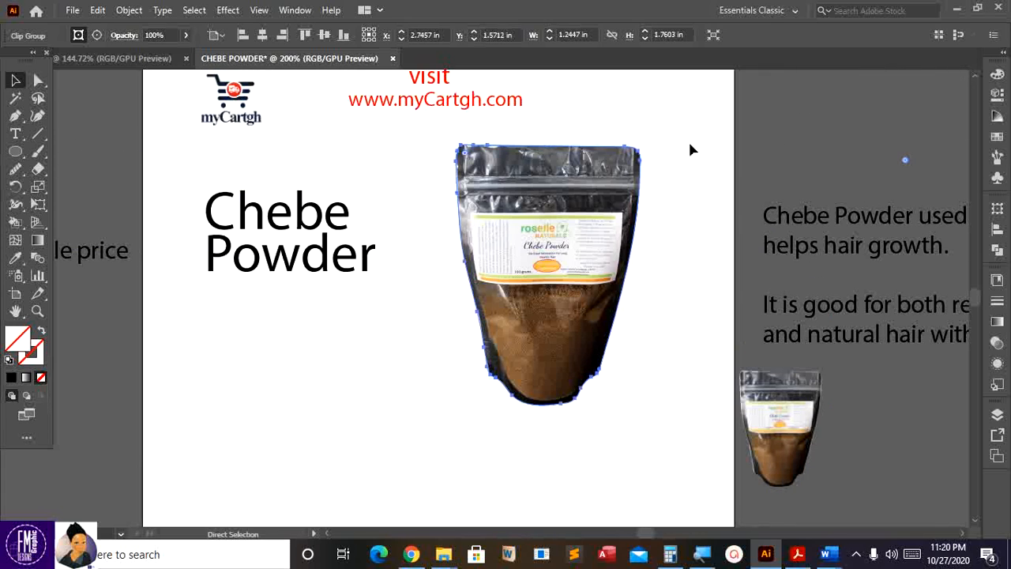
pyautogui.scroll(-2, 690, 149)
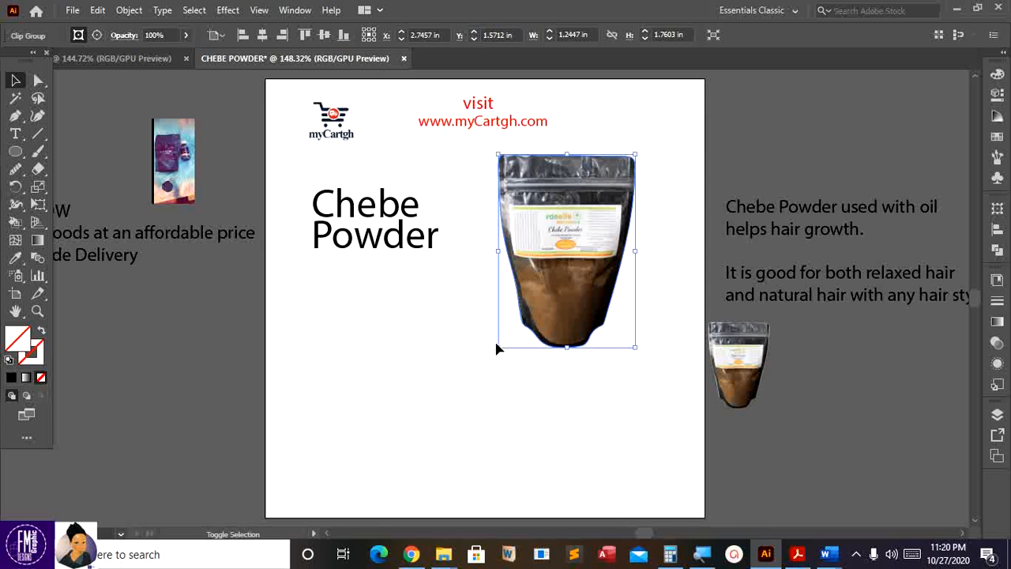
# - Enlarge the bag copy beside the Chebe Powder title, fine-tune its position and nudge the title up
pyautogui.moveTo(496, 349); pyautogui.dragTo(419, 459)
pyautogui.moveTo(543, 326); pyautogui.dragTo(579, 345)
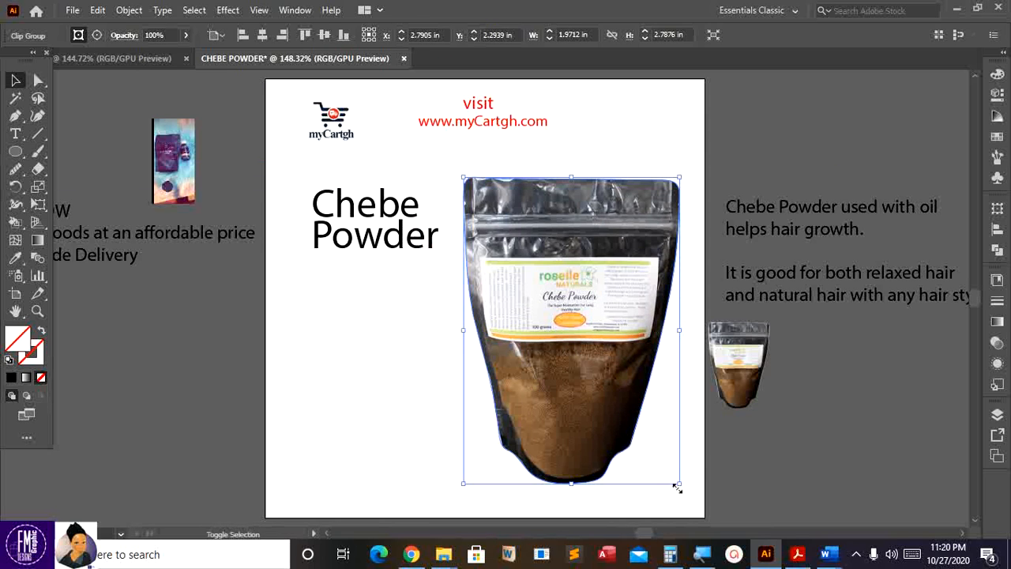
pyautogui.moveTo(677, 488); pyautogui.dragTo(665, 471)
pyautogui.moveTo(591, 370); pyautogui.dragTo(596, 357)
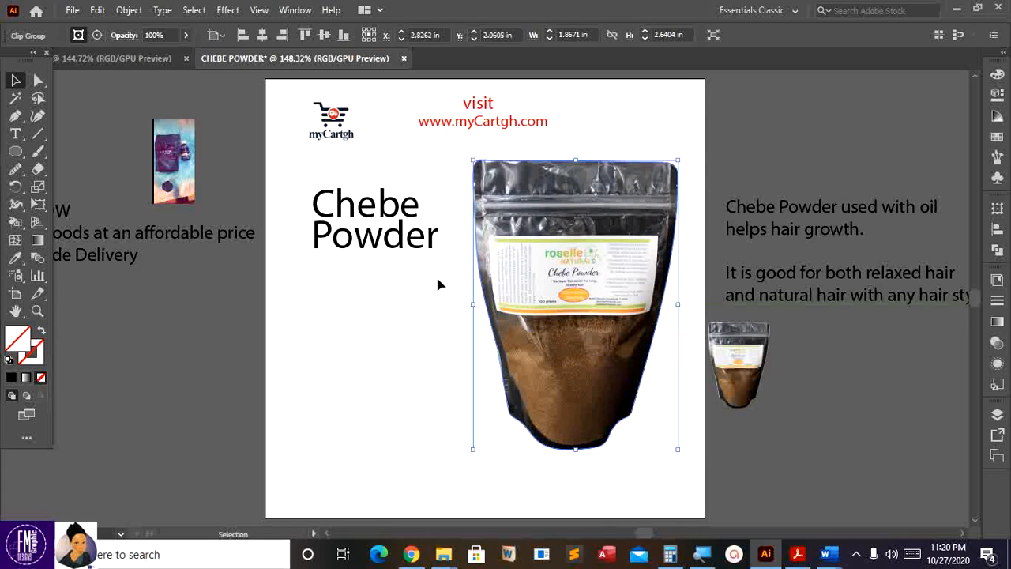
pyautogui.moveTo(422, 225); pyautogui.dragTo(425, 211)
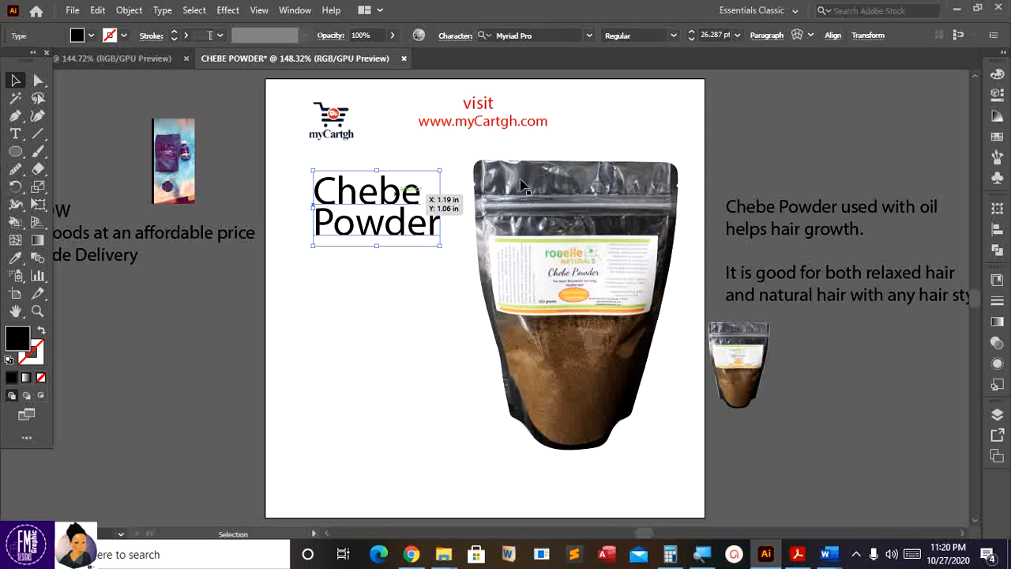
pyautogui.click(383, 248)
pyautogui.moveTo(548, 223)
pyautogui.mouseDown()
pyautogui.moveTo(551, 240)
pyautogui.moveTo(549, 224)
pyautogui.mouseUp()
# - Choose the Rectangle tool from the shape tools list
pyautogui.scroll(-2, 529, 266)
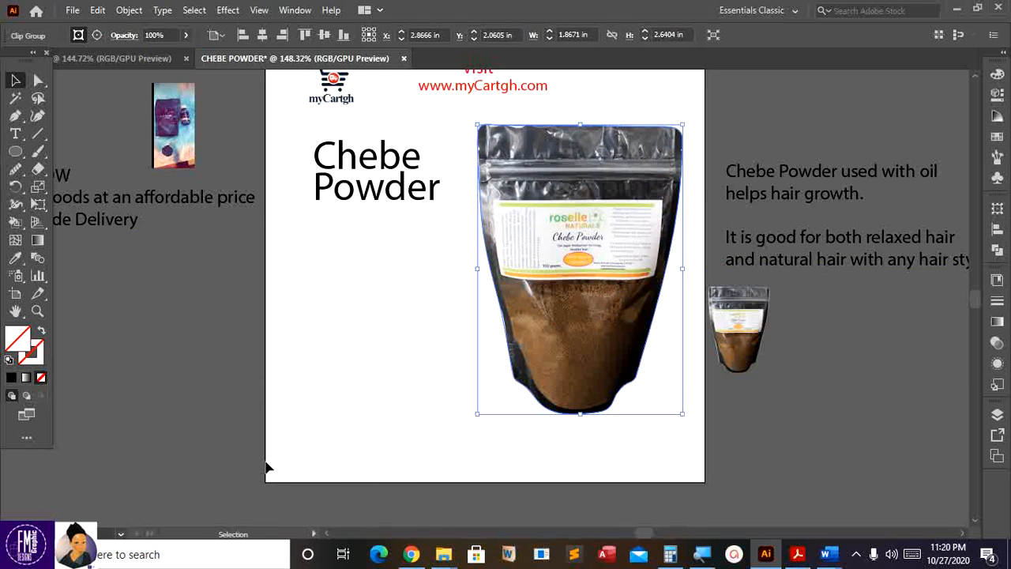
pyautogui.rightClick(16, 150)
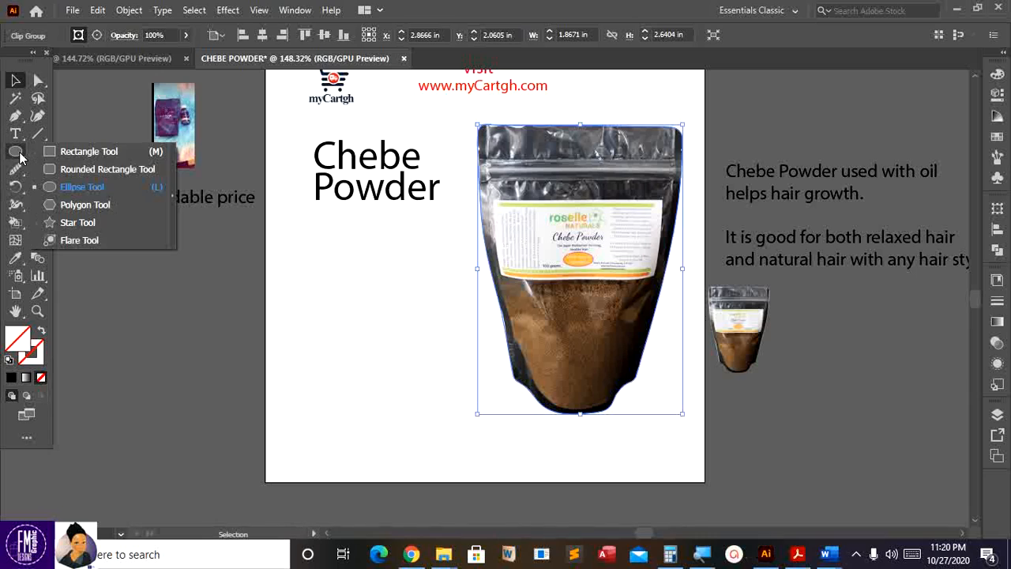
pyautogui.click(81, 151)
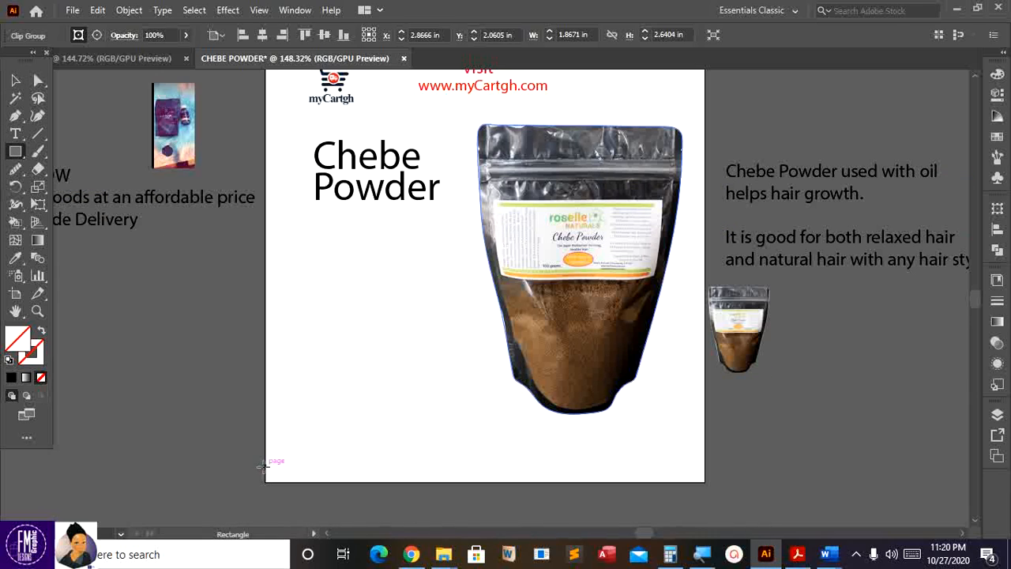
# - Draw a thin bar along the artboard's bottom edge and fill it with bright red FF0013
pyautogui.moveTo(265, 464)
pyautogui.mouseDown()
pyautogui.moveTo(274, 478)
pyautogui.moveTo(705, 479)
pyautogui.mouseUp()
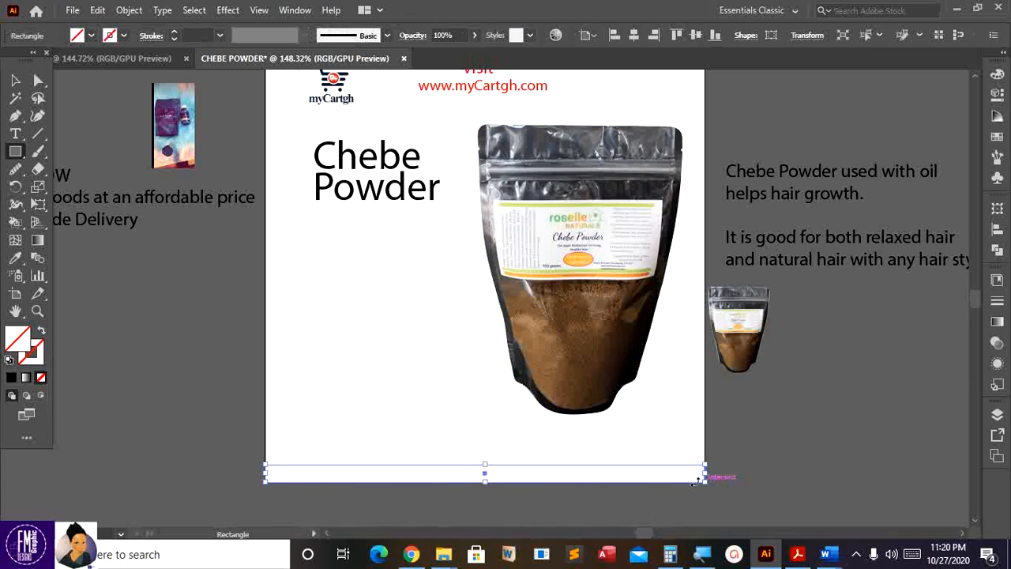
pyautogui.click(91, 37)
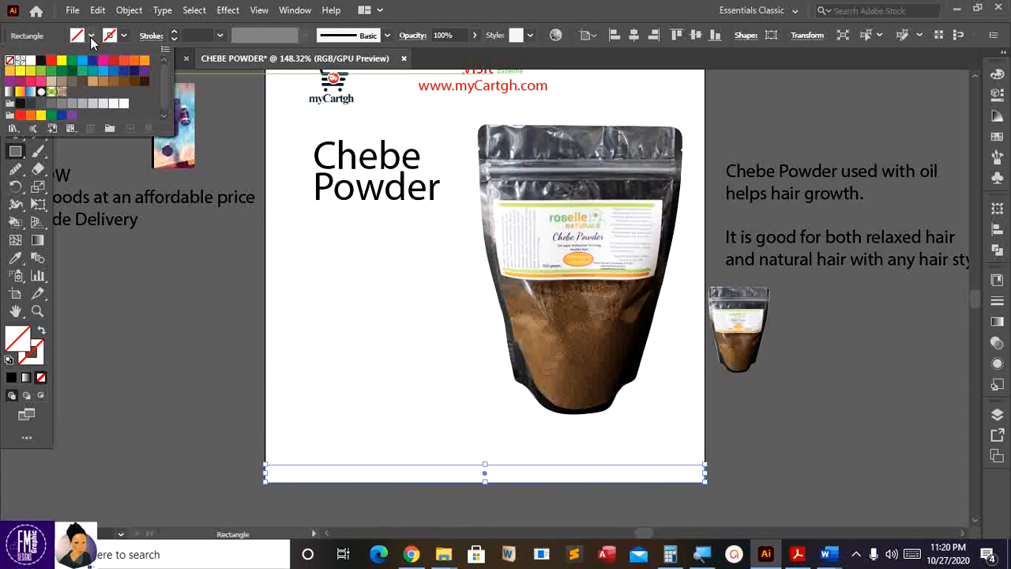
pyautogui.click(51, 61)
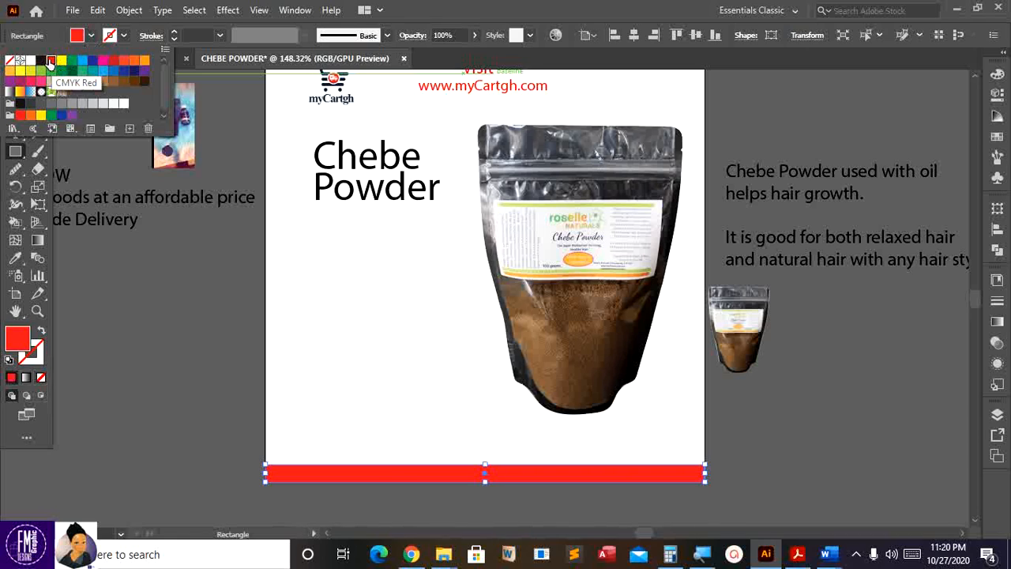
pyautogui.click(21, 345)
pyautogui.doubleClick(19, 345)
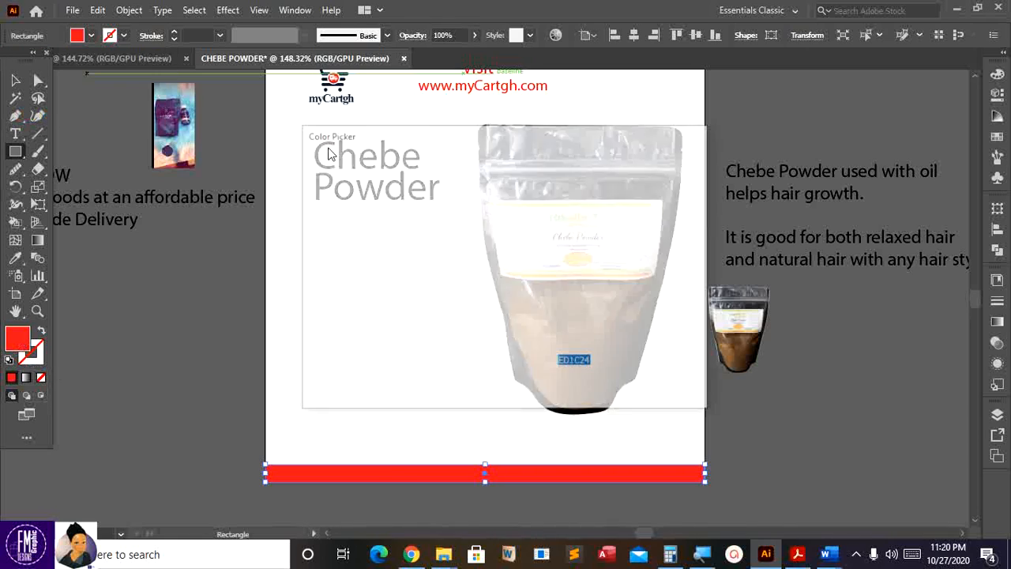
pyautogui.moveTo(474, 194); pyautogui.dragTo(514, 171)
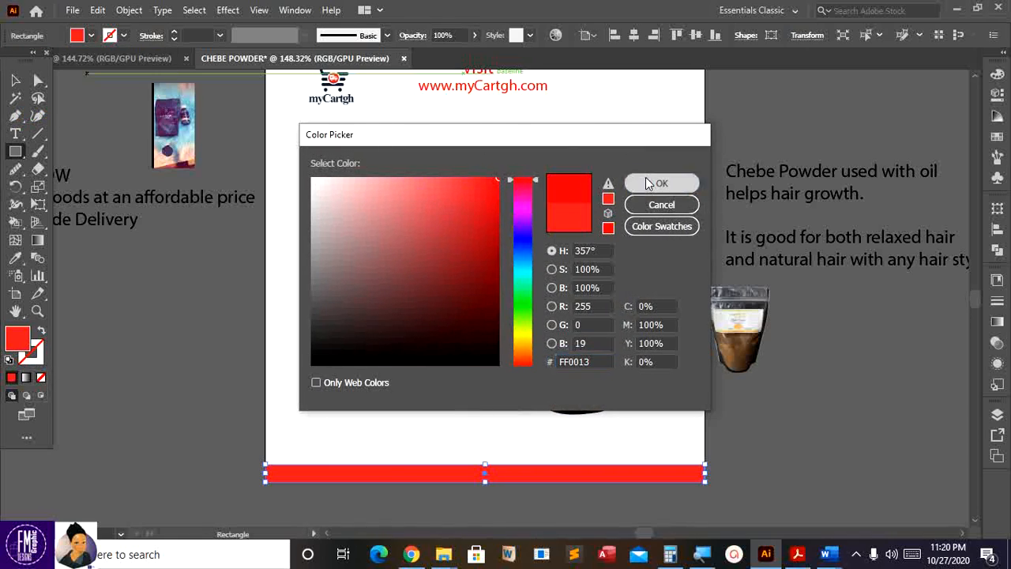
pyautogui.click(644, 185)
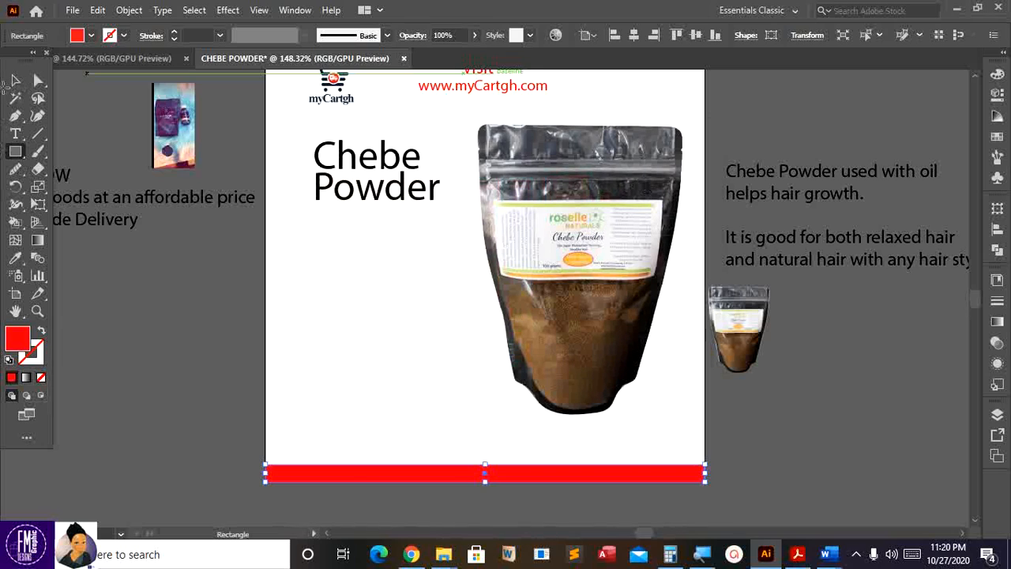
pyautogui.click(16, 82)
pyautogui.click(177, 378)
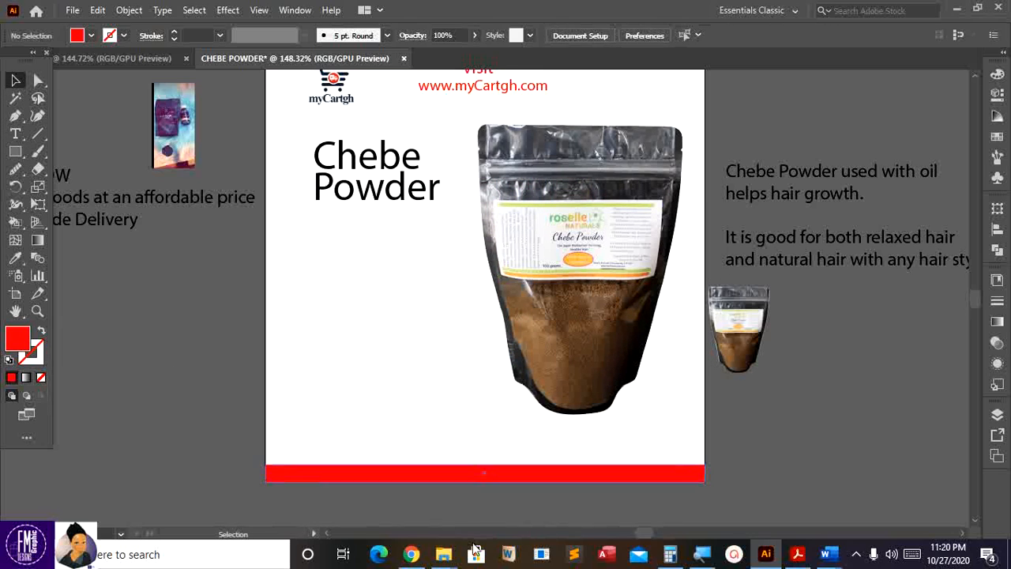
pyautogui.scroll(1, 506, 480)
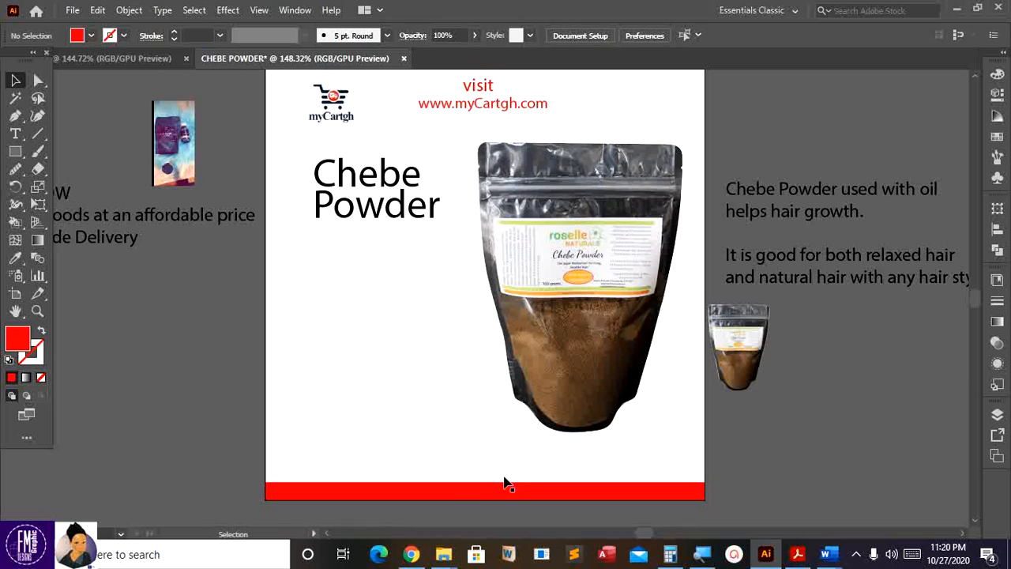
pyautogui.scroll(-1, 508, 479)
pyautogui.scroll(3, 164, 193)
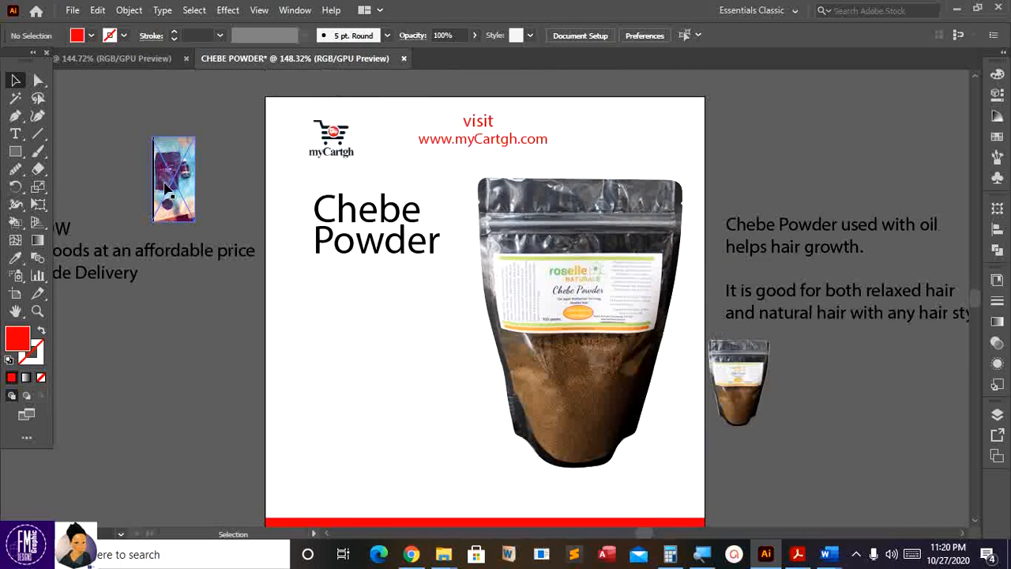
# - Bring the lifestyle photo onto the artboard below the title and enlarge it
pyautogui.moveTo(165, 189); pyautogui.dragTo(412, 375)
pyautogui.moveTo(451, 414); pyautogui.dragTo(479, 466)
pyautogui.moveTo(458, 417); pyautogui.dragTo(249, 390)
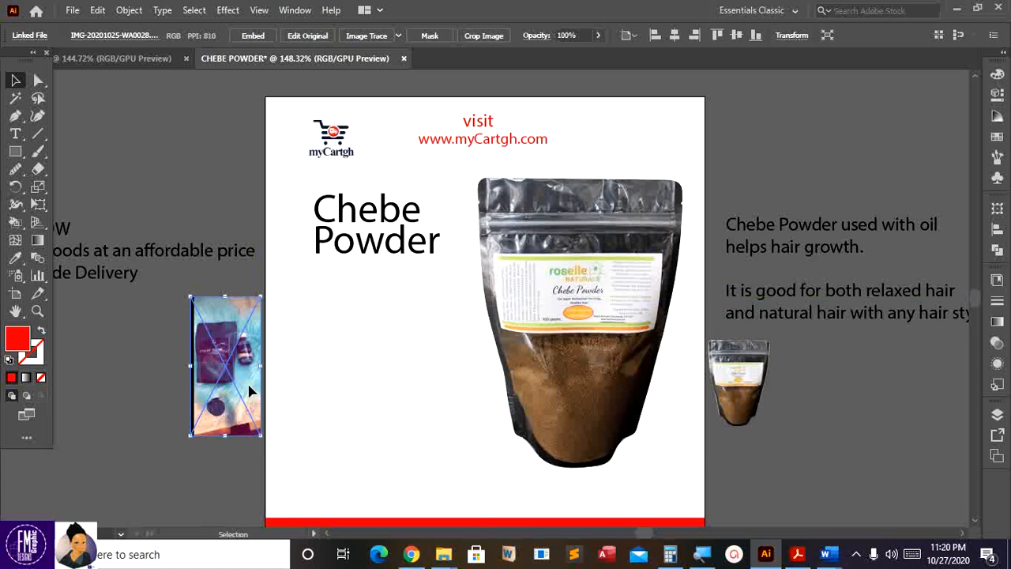
# - Draw a rounded rectangle and position the enlarged photo underneath it to cover it
pyautogui.click(15, 151)
pyautogui.moveTo(432, 333); pyautogui.dragTo(507, 439)
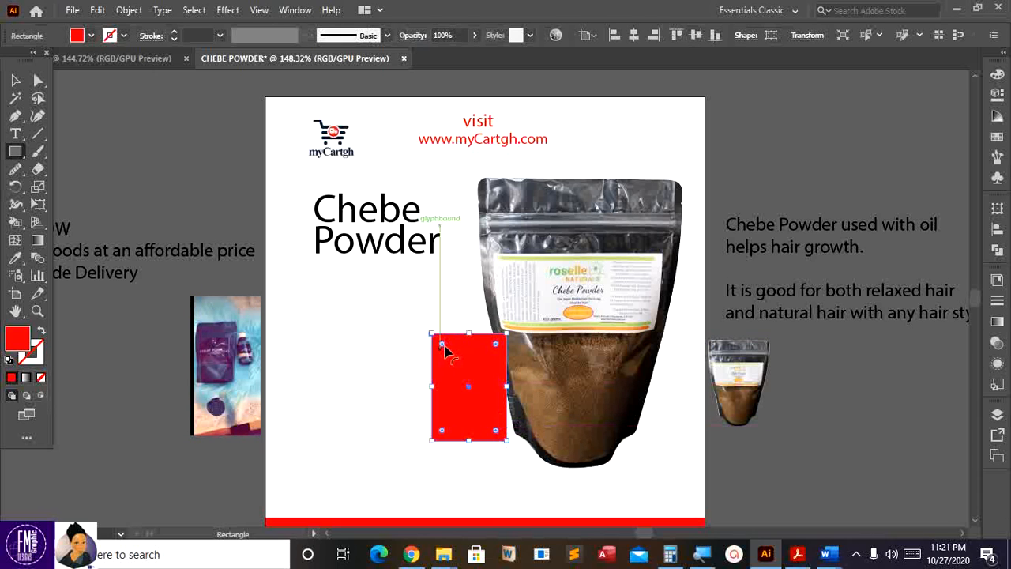
pyautogui.moveTo(443, 343); pyautogui.dragTo(442, 346)
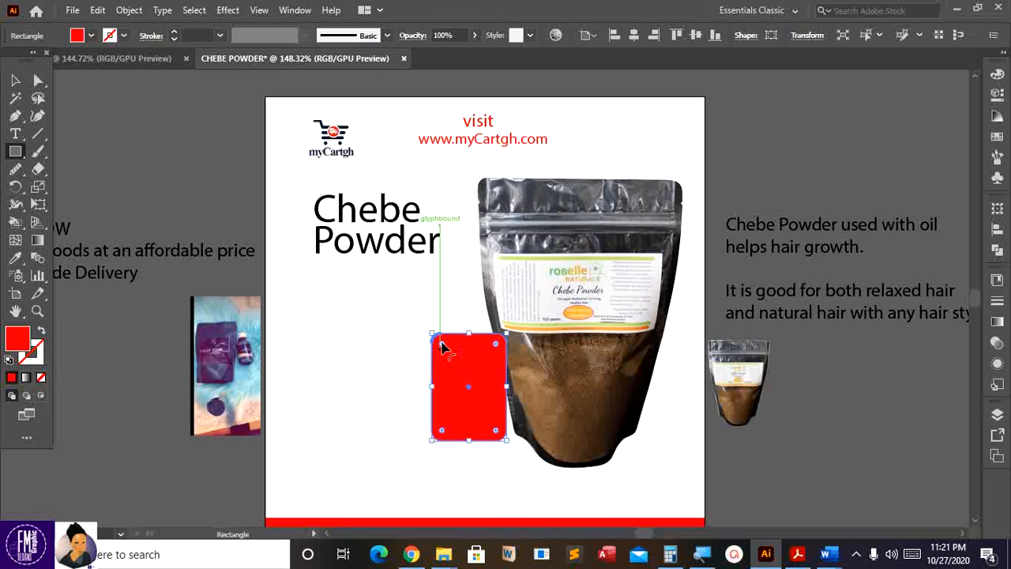
pyautogui.click(15, 81)
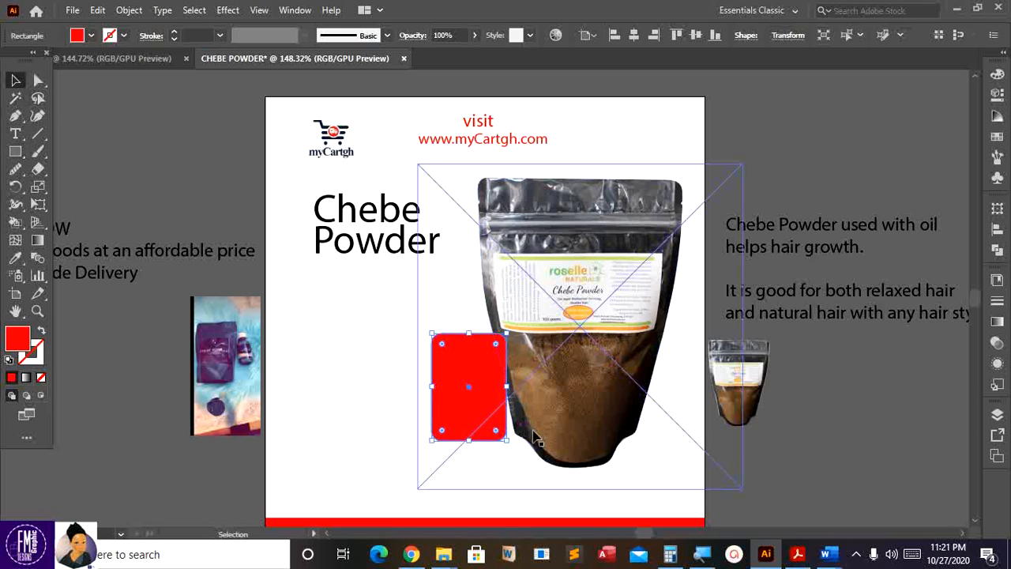
pyautogui.moveTo(466, 379); pyautogui.dragTo(363, 376)
pyautogui.moveTo(249, 366); pyautogui.dragTo(357, 372)
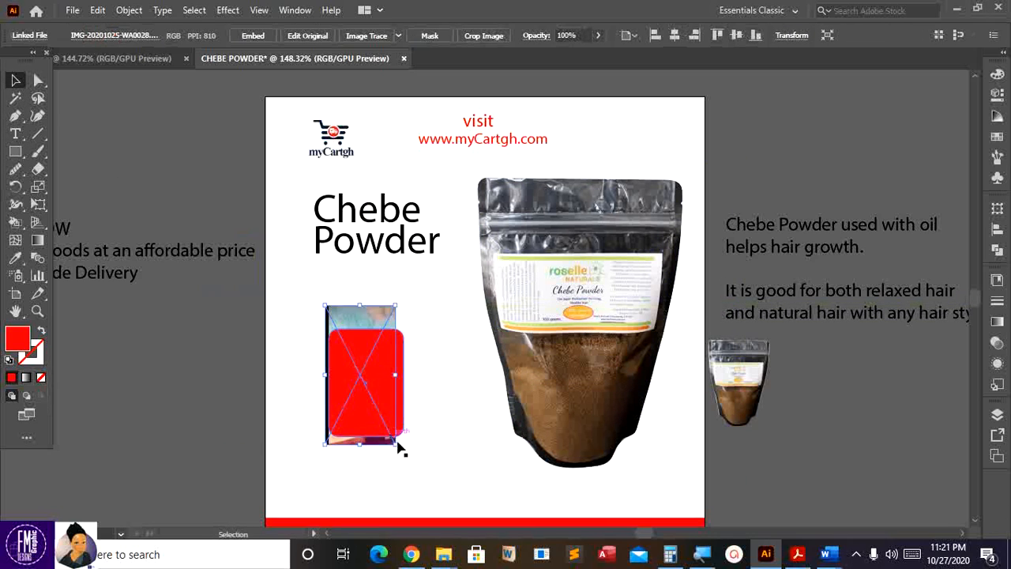
pyautogui.moveTo(399, 448); pyautogui.dragTo(409, 467)
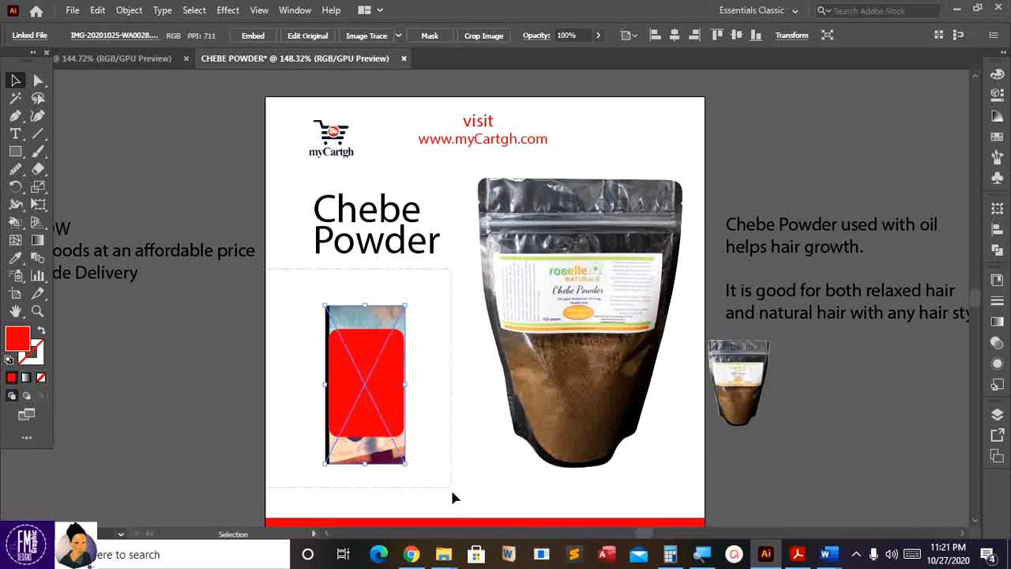
# - Select the photo and rounded rectangle together and make a clipping mask
pyautogui.moveTo(454, 498); pyautogui.dragTo(397, 417)
pyautogui.rightClick(395, 414)
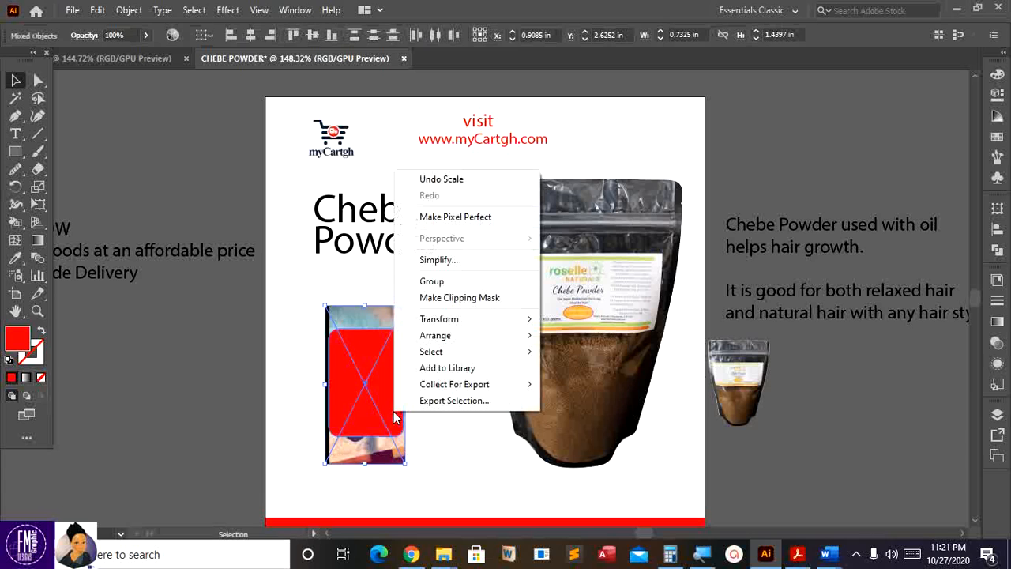
pyautogui.click(452, 300)
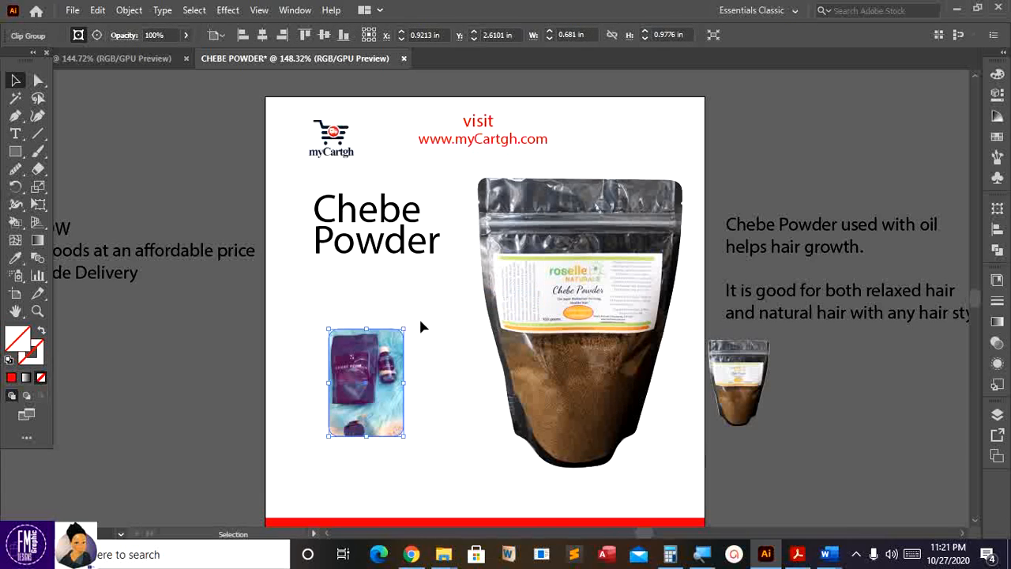
# - Move the clipped photo against the bag's lower-left and scale it up to about 0.78 x 1.12 in
pyautogui.moveTo(367, 377); pyautogui.dragTo(476, 383)
pyautogui.scroll(-1, 471, 380)
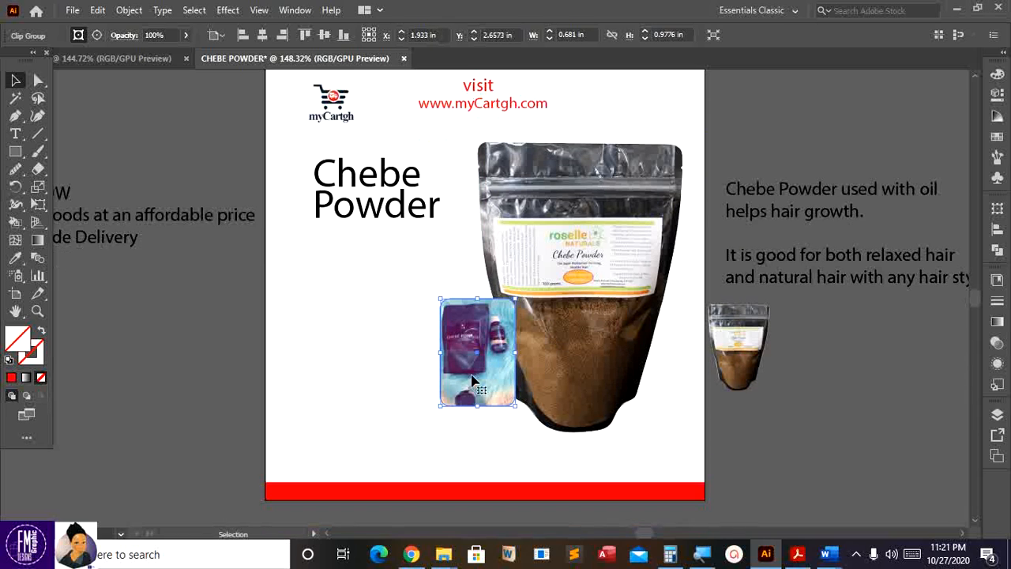
pyautogui.scroll(1, 472, 380)
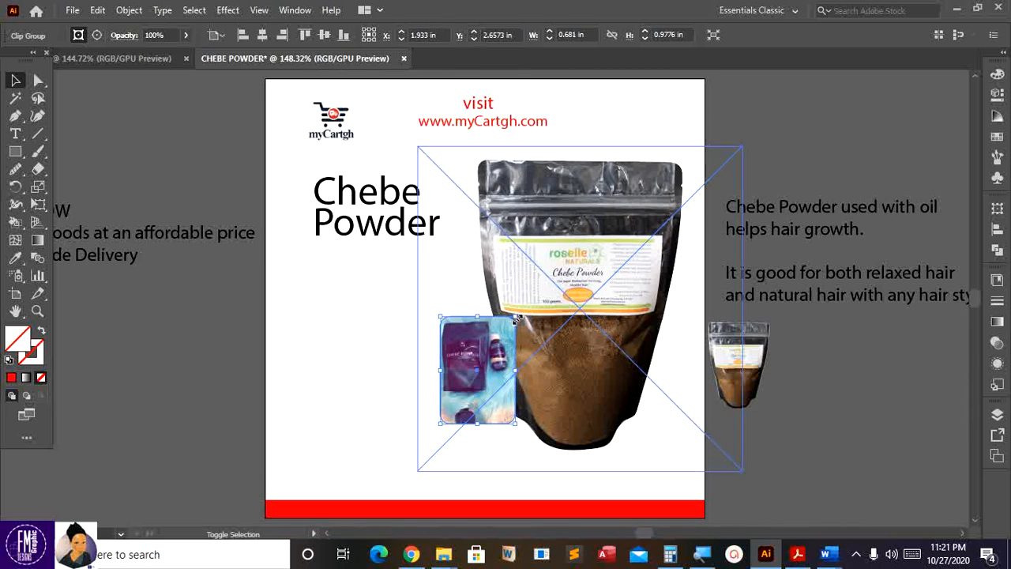
pyautogui.moveTo(515, 317); pyautogui.dragTo(527, 301)
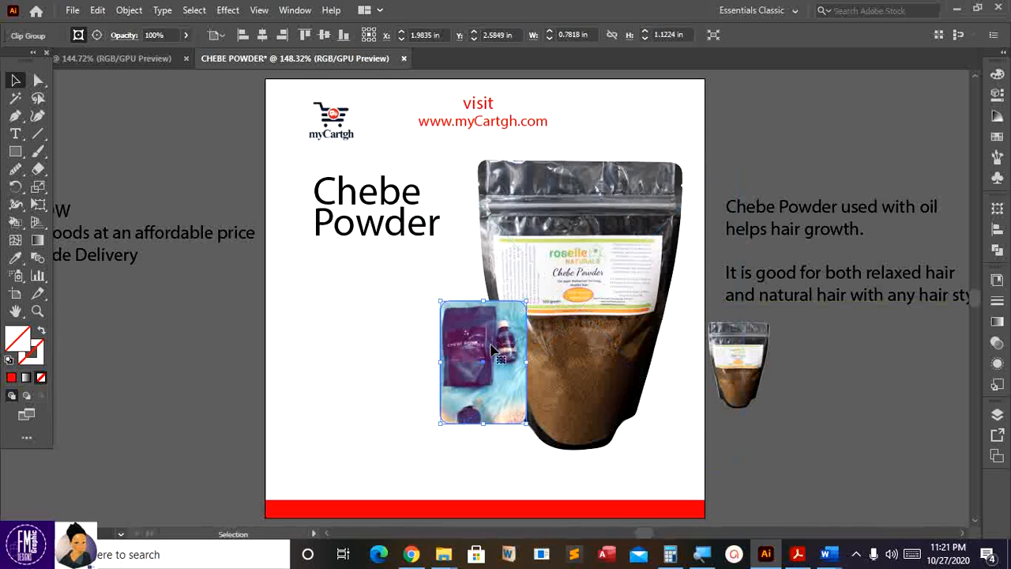
pyautogui.moveTo(490, 345); pyautogui.dragTo(478, 354)
pyautogui.scroll(1, 478, 354)
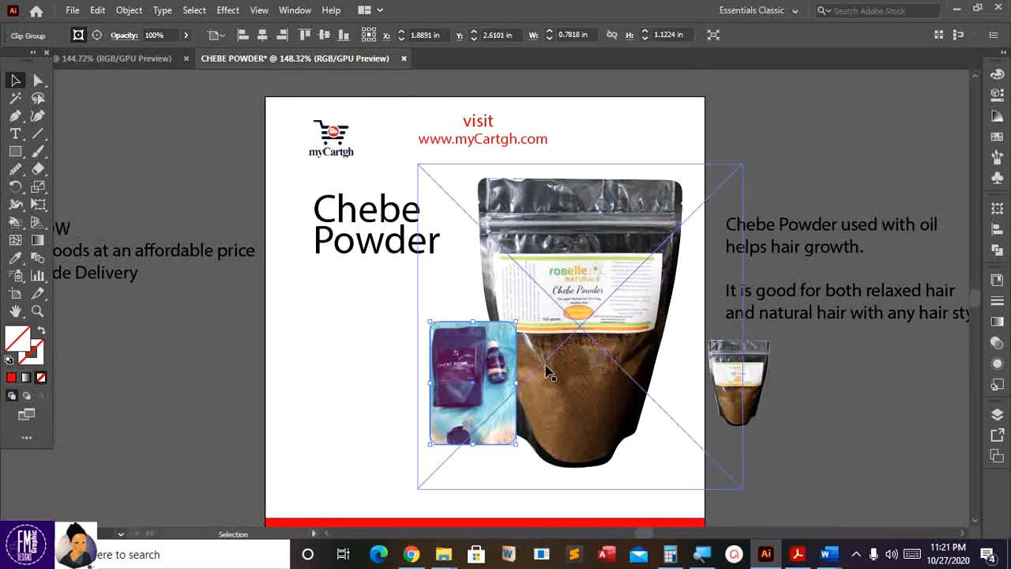
pyautogui.click(796, 259)
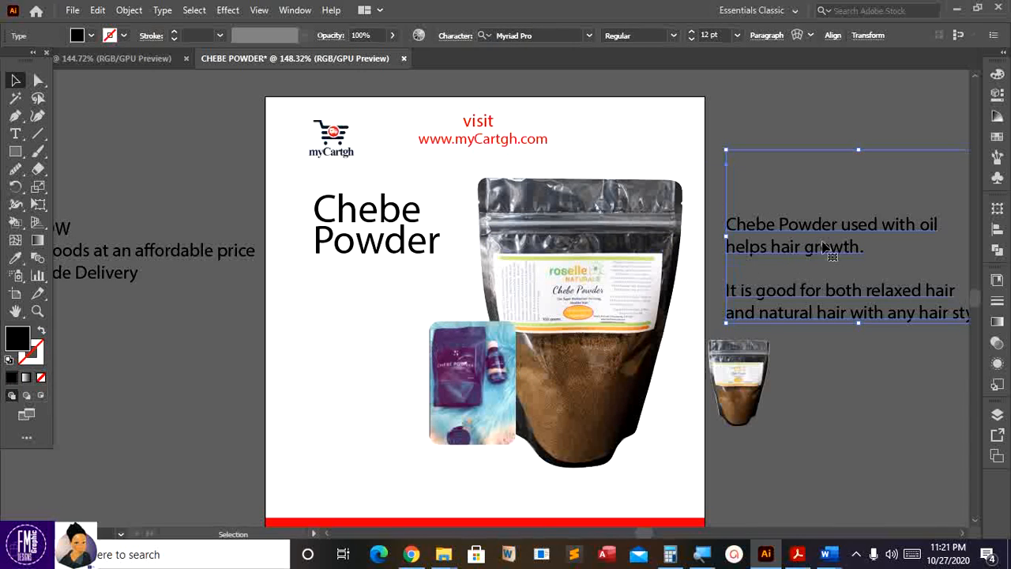
# - Place the body text under the title and delete the empty lines above it
pyautogui.moveTo(823, 247); pyautogui.dragTo(390, 309)
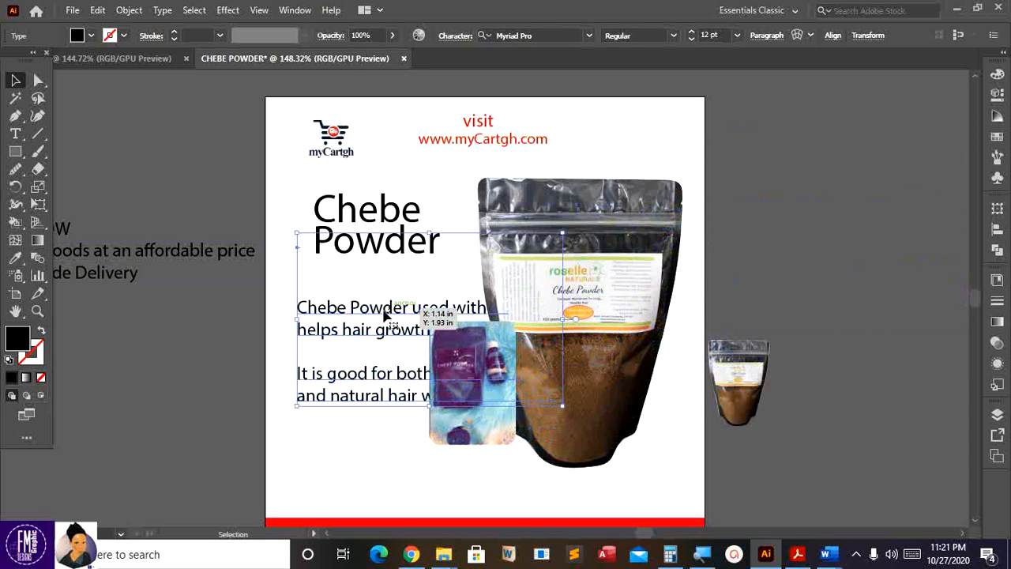
pyautogui.doubleClick(323, 313)
pyautogui.click(299, 306)
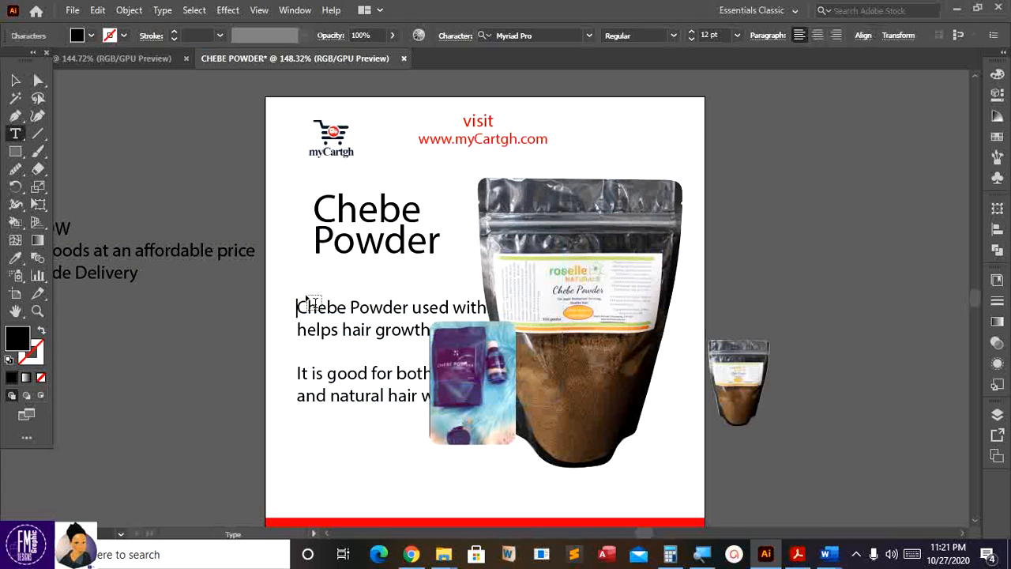
pyautogui.press('BackSpace')
pyautogui.press('BackSpace')
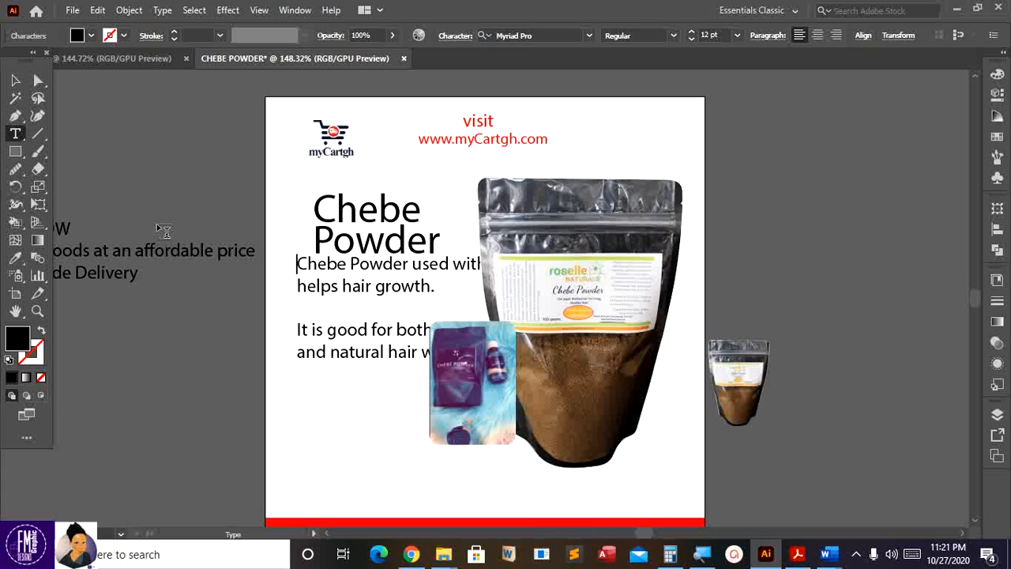
pyautogui.click(15, 80)
pyautogui.moveTo(414, 274); pyautogui.dragTo(406, 287)
# - Shrink the body text and remove the blank line before 'It is good'
pyautogui.keyDown('shift'); pyautogui.click(551, 383); pyautogui.keyUp('shift')
pyautogui.moveTo(554, 377); pyautogui.dragTo(447, 353)
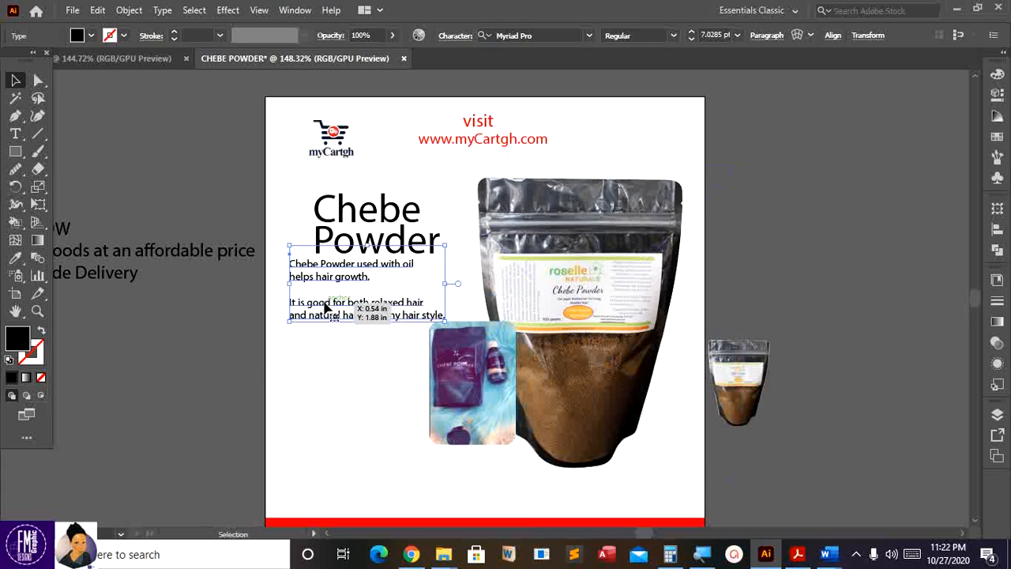
pyautogui.doubleClick(341, 280)
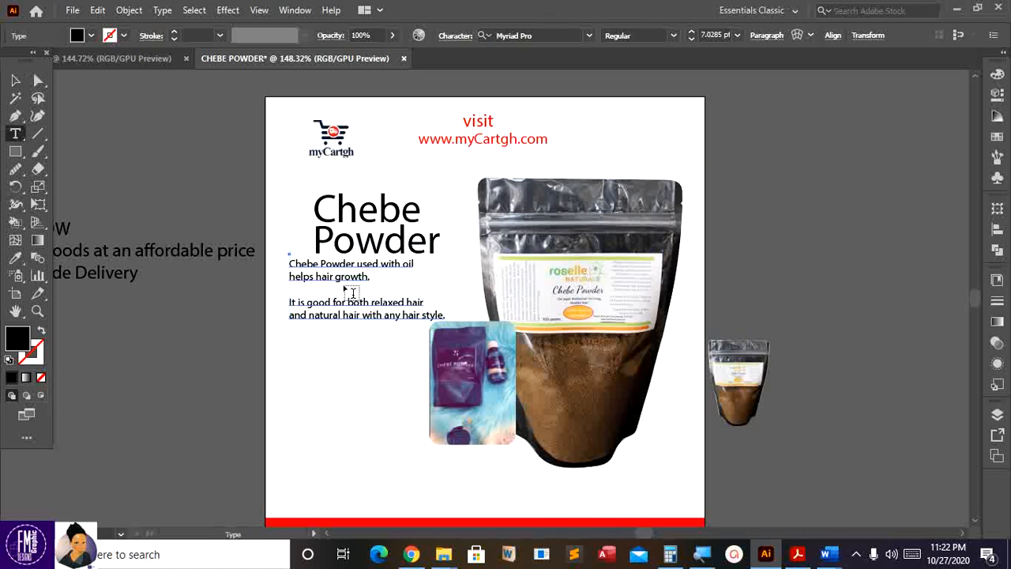
pyautogui.click(291, 303)
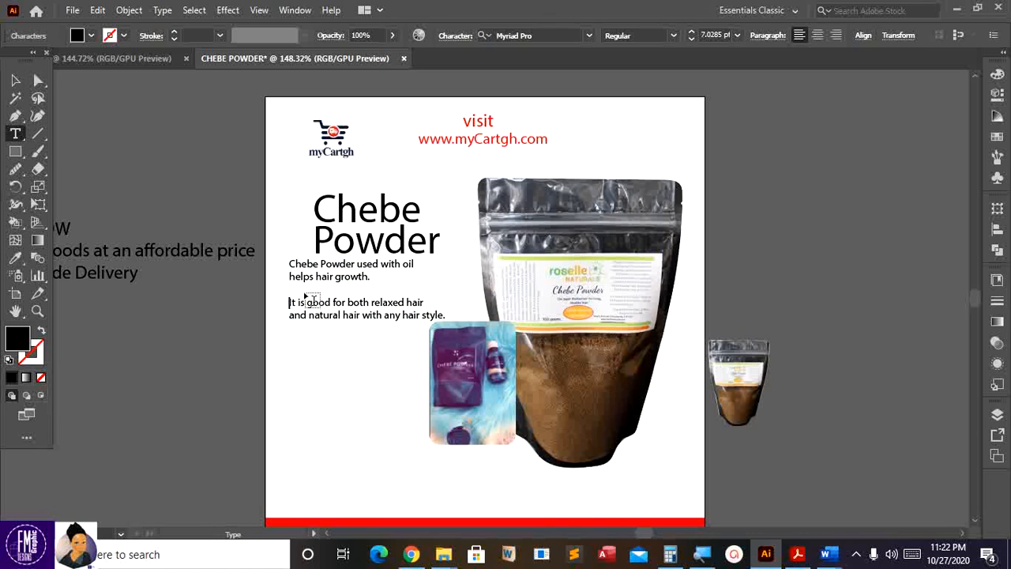
pyautogui.press('BackSpace')
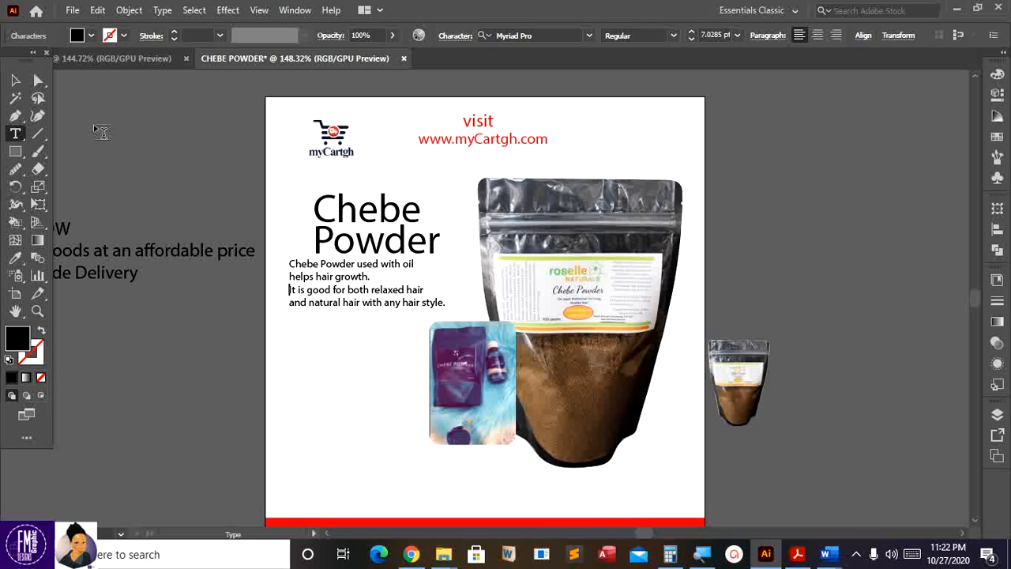
pyautogui.click(15, 80)
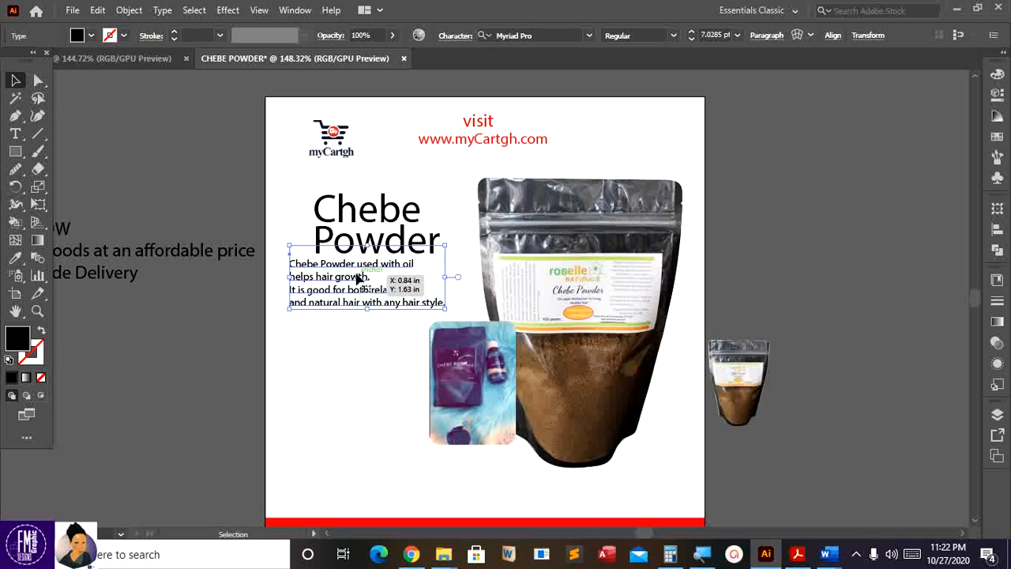
pyautogui.moveTo(358, 278); pyautogui.dragTo(368, 296)
# - Nudge the inset photo and large bag down-right and the body text up-left
pyautogui.click(469, 397)
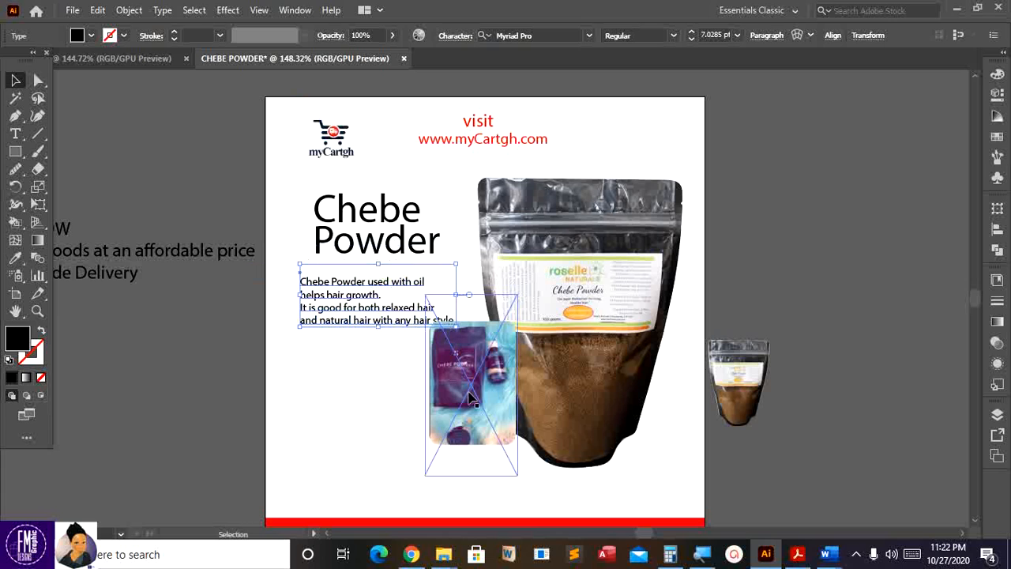
pyautogui.moveTo(469, 397); pyautogui.dragTo(490, 399)
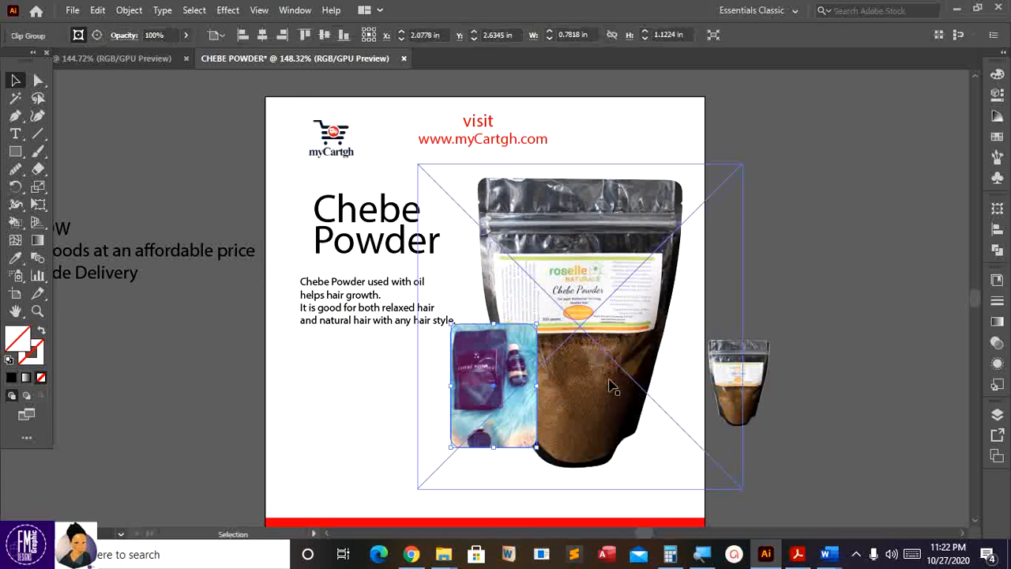
pyautogui.moveTo(613, 387); pyautogui.dragTo(628, 399)
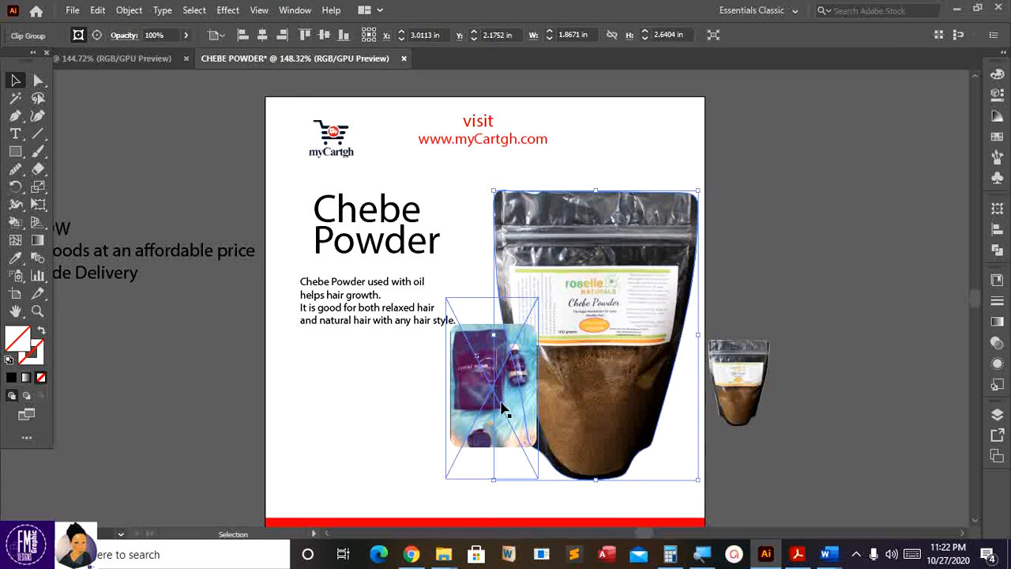
pyautogui.moveTo(479, 408); pyautogui.dragTo(490, 419)
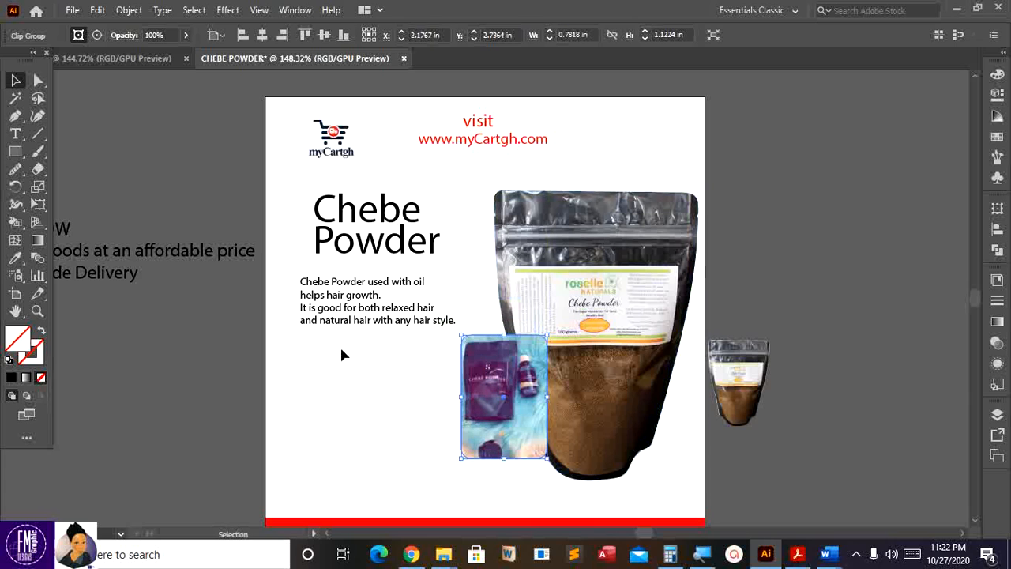
pyautogui.moveTo(341, 319); pyautogui.dragTo(338, 316)
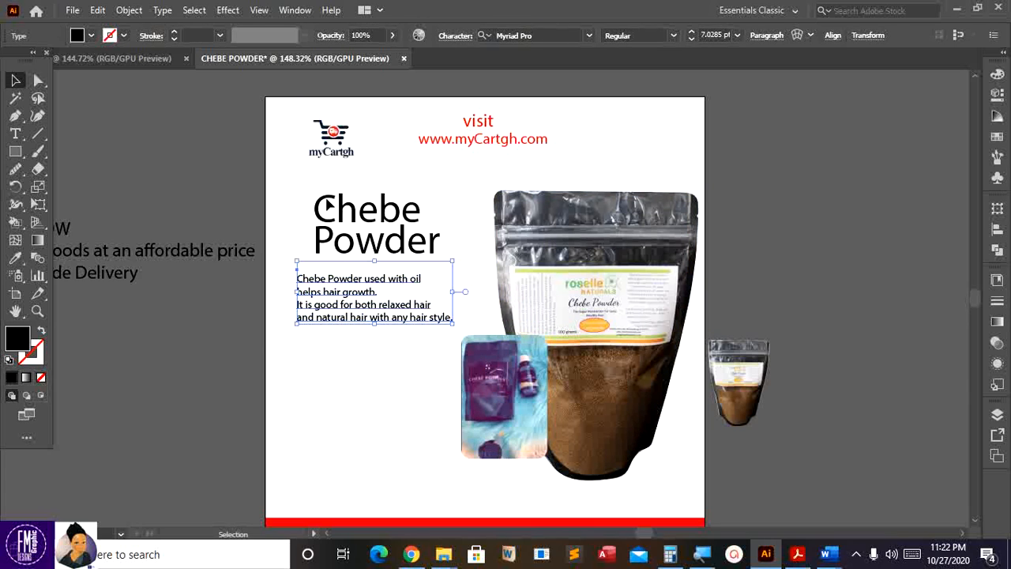
# - Enlarge the Chebe Powder title
pyautogui.click(327, 203)
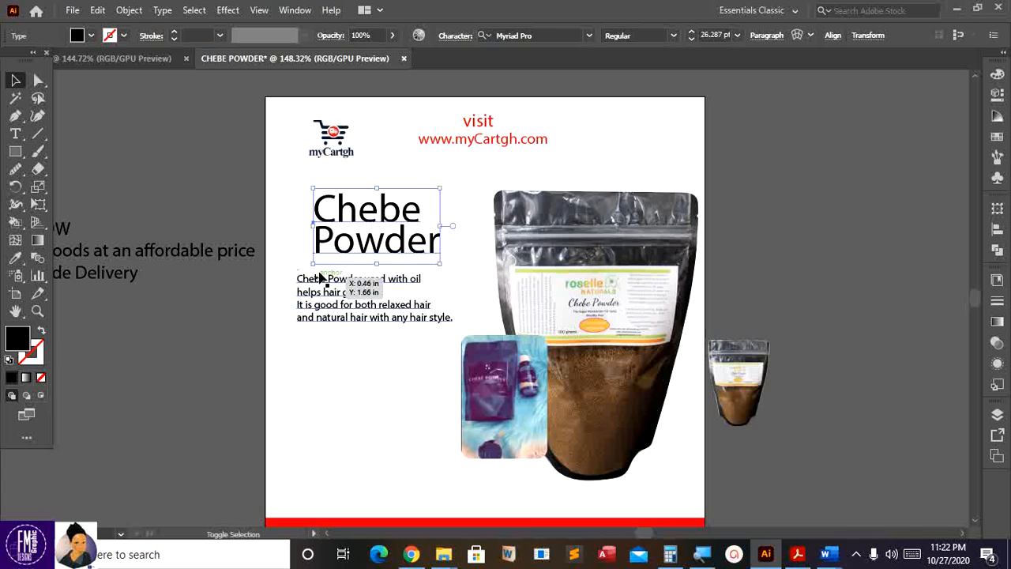
pyautogui.moveTo(313, 265); pyautogui.dragTo(299, 277)
pyautogui.click(275, 221)
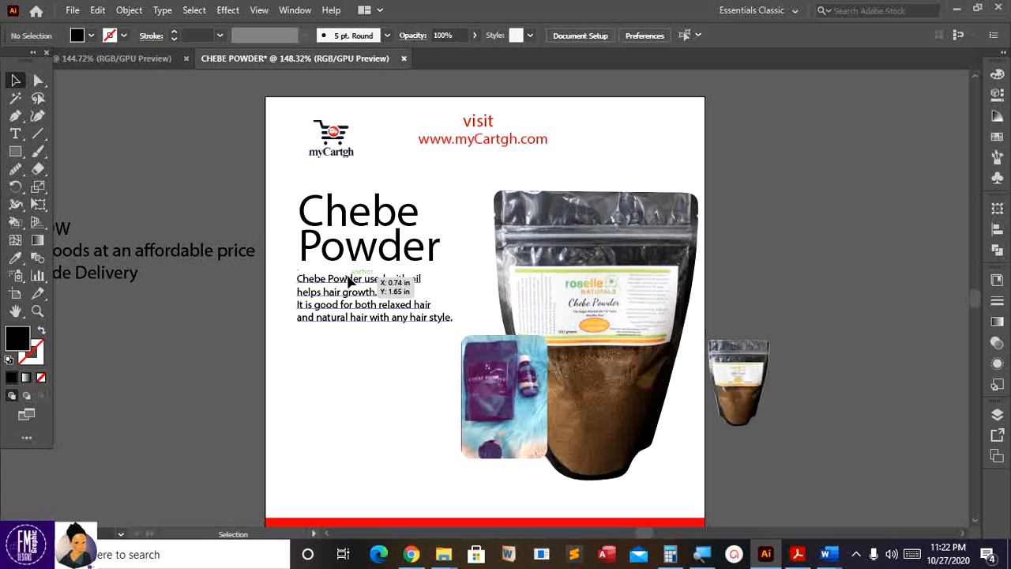
pyautogui.scroll(-1, 309, 295)
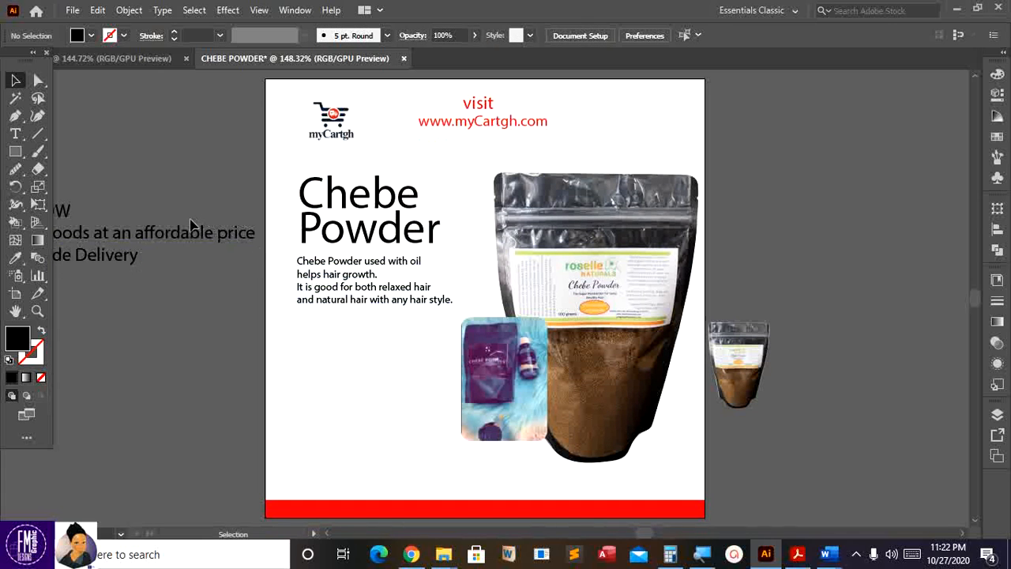
# - Move the 58.00 / SHOP NOW price block to the pasteboard right of the artboard
pyautogui.moveTo(195, 243); pyautogui.dragTo(939, 240)
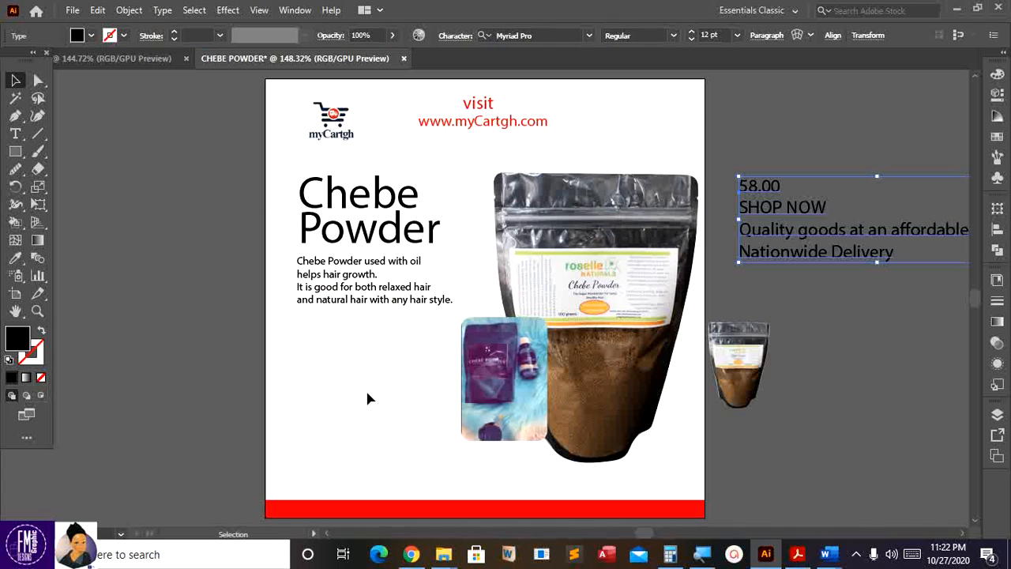
pyautogui.scroll(-2, 760, 193)
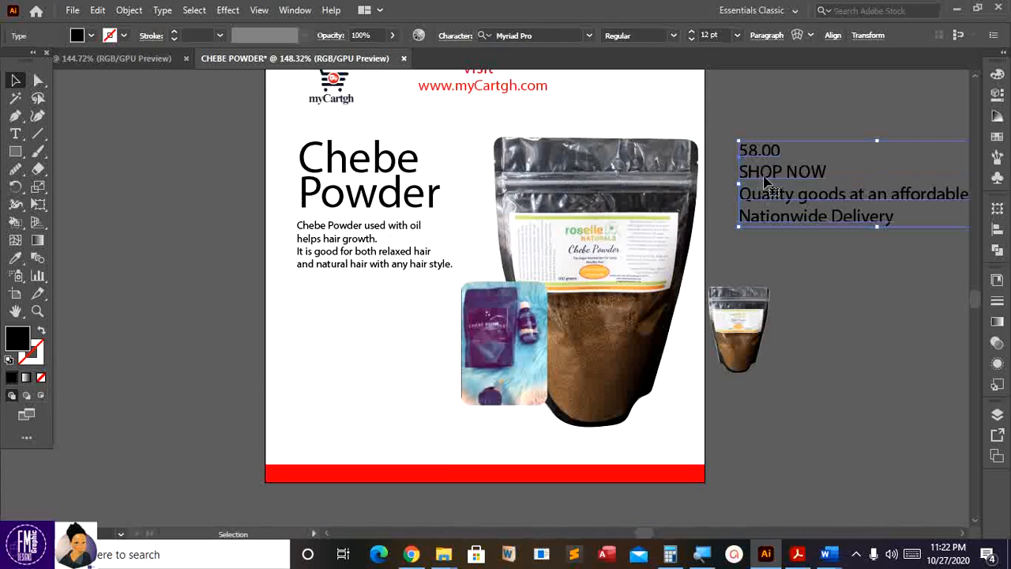
pyautogui.click(768, 162)
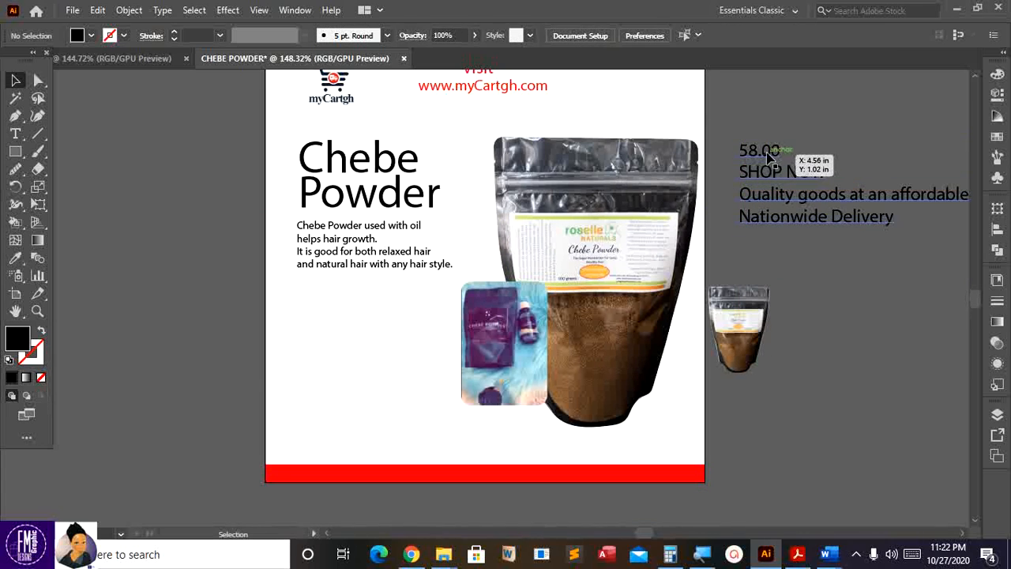
pyautogui.press('t')
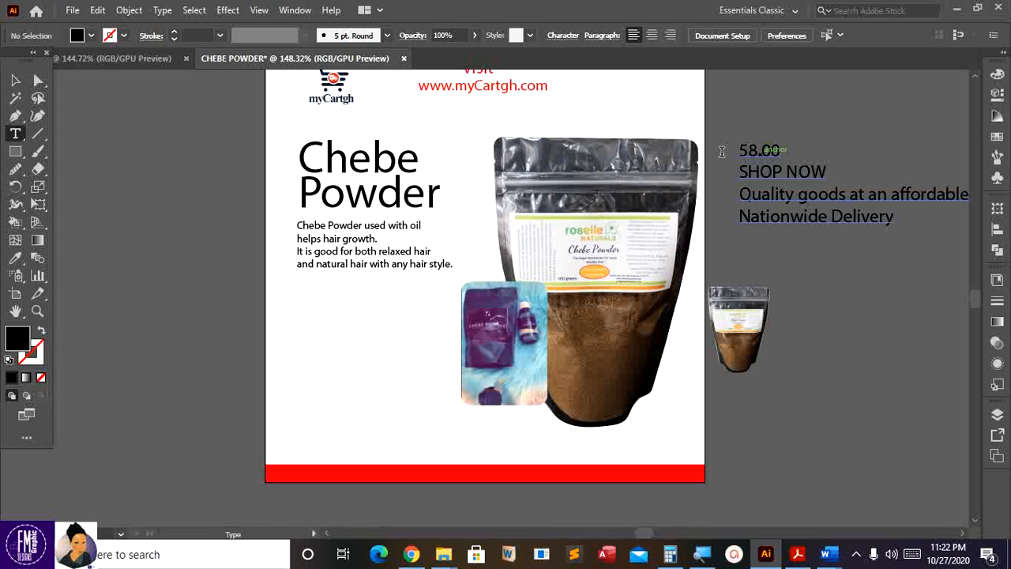
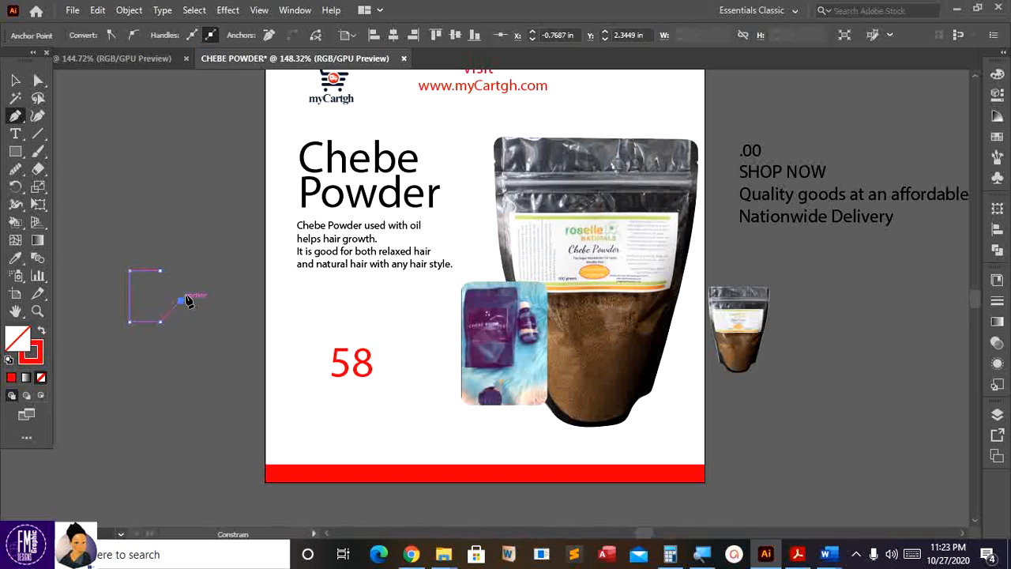
# - Close the tag outline, fill it solid black, and narrow it to sit beside the red 58
pyautogui.click(160, 271)
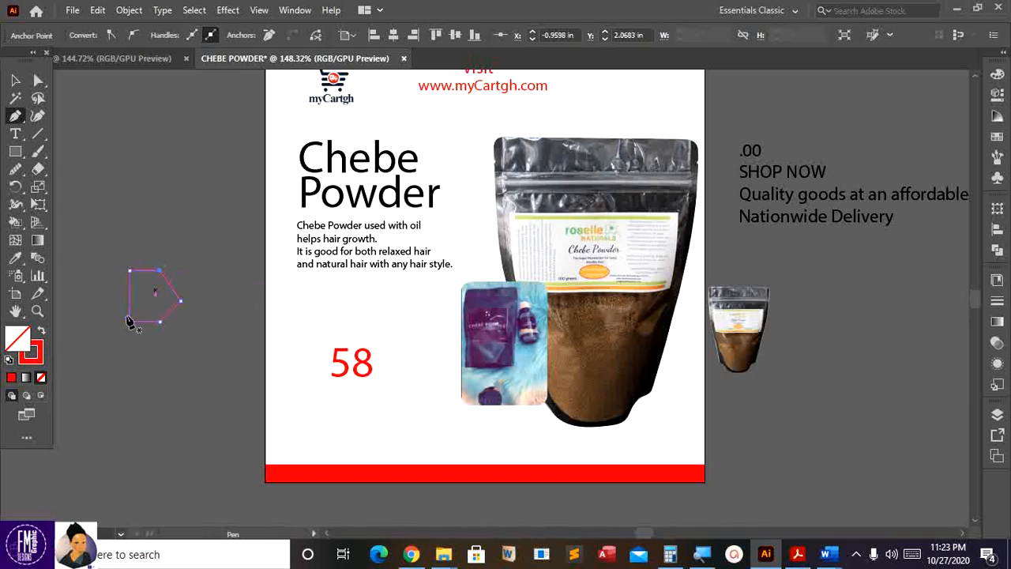
pyautogui.click(42, 333)
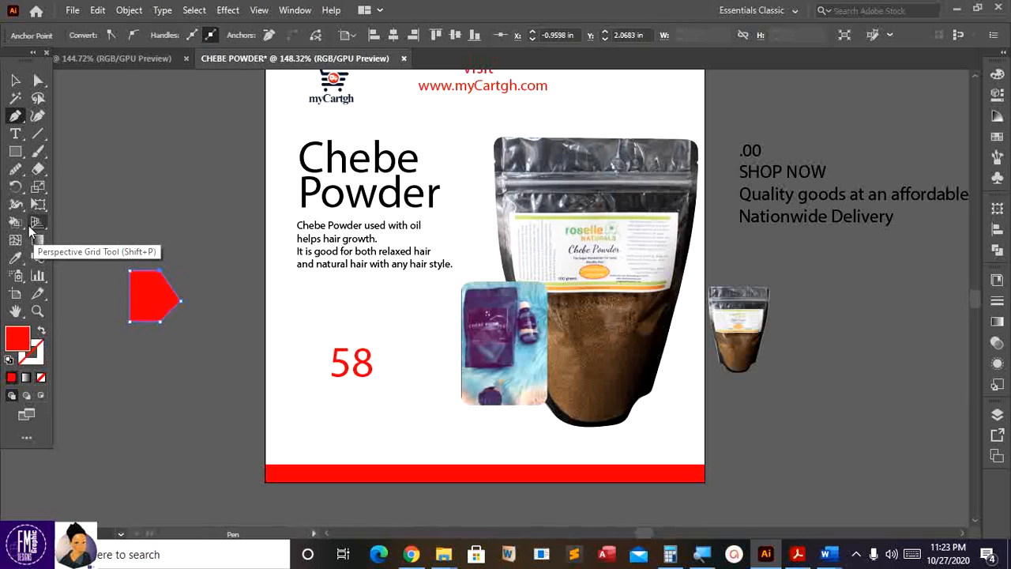
pyautogui.press('v')
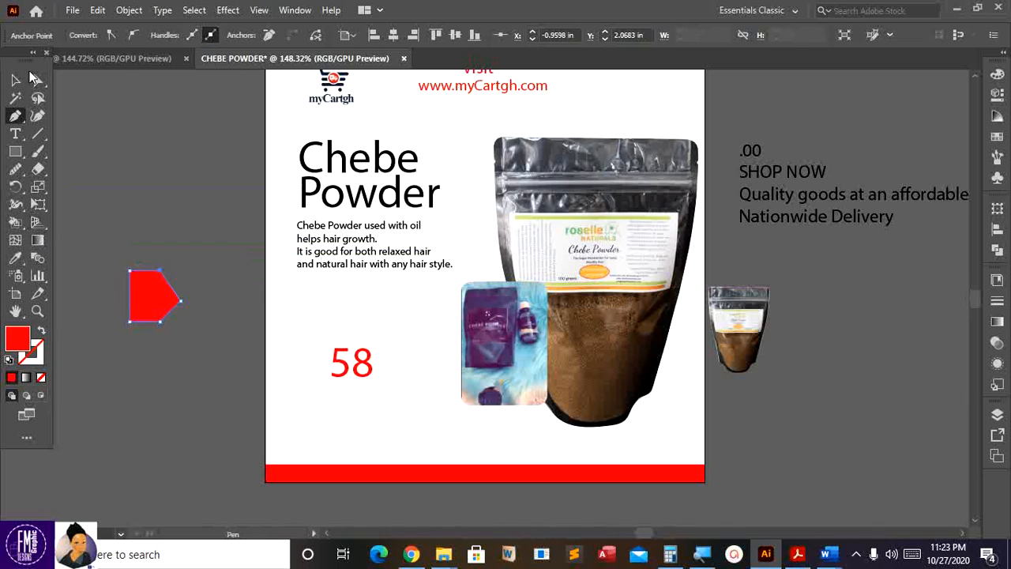
pyautogui.doubleClick(26, 334)
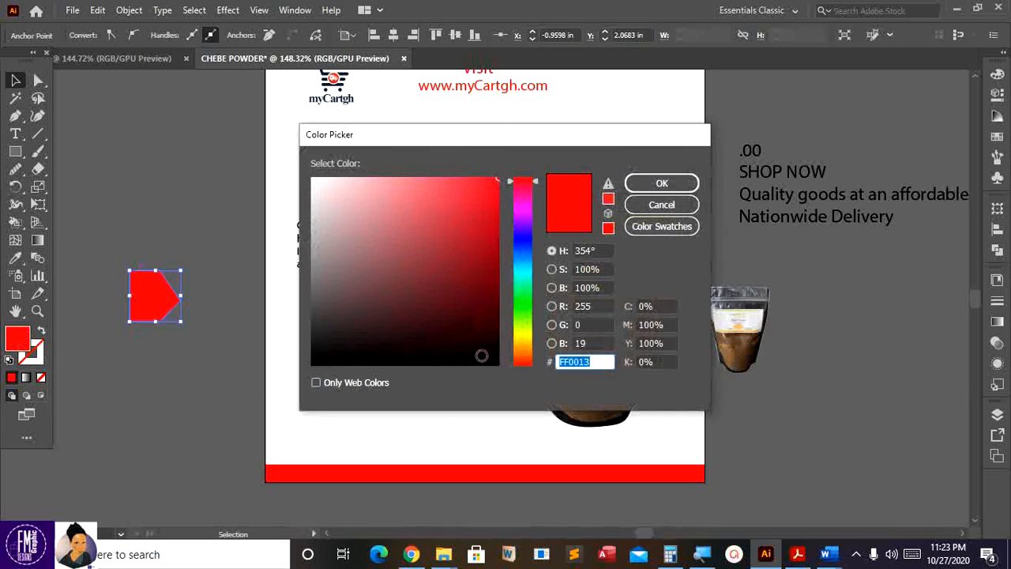
pyautogui.moveTo(470, 360); pyautogui.dragTo(501, 368)
pyautogui.click(660, 184)
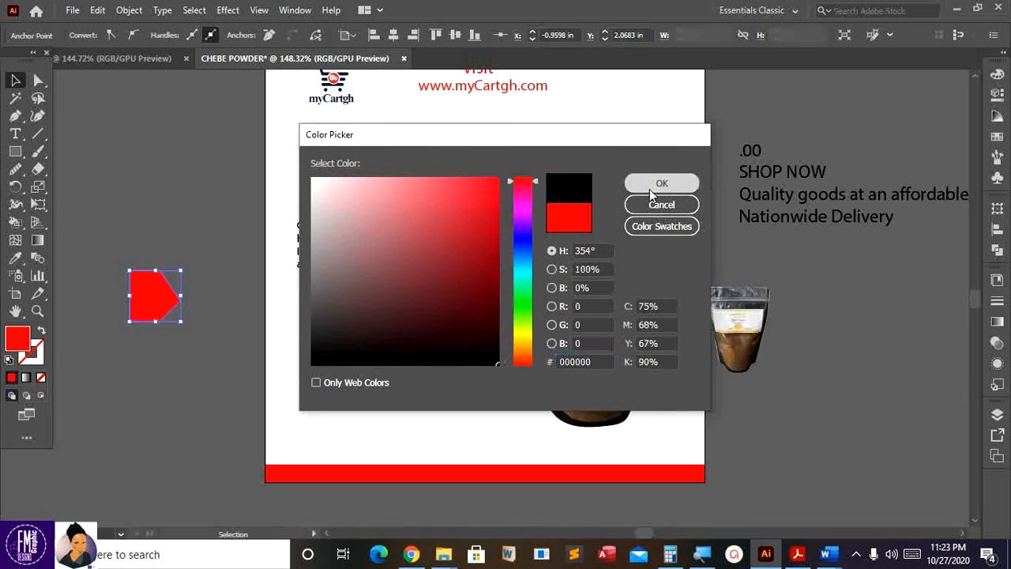
pyautogui.moveTo(181, 296); pyautogui.dragTo(330, 361)
pyautogui.click(281, 365)
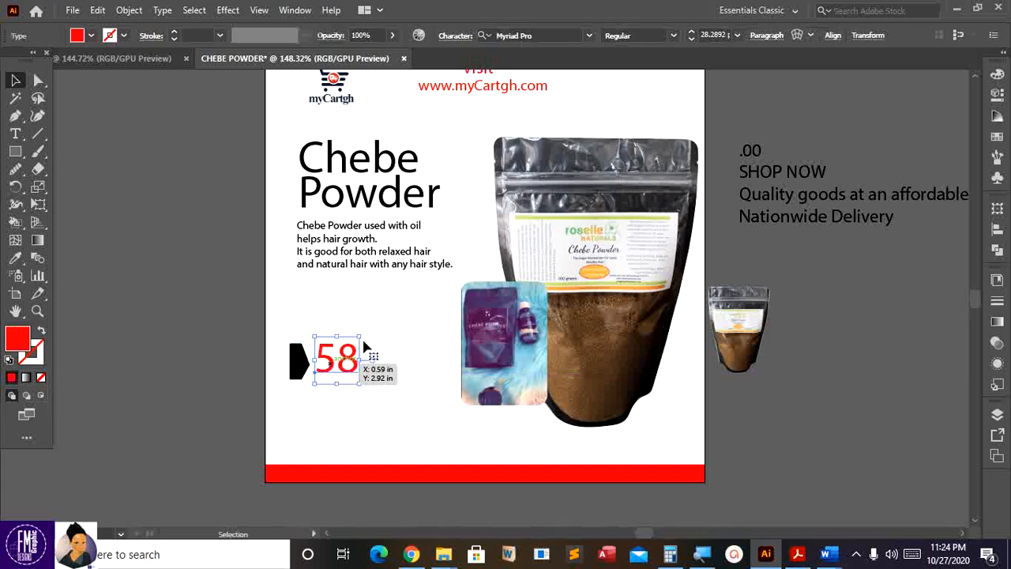
# - Enlarge the 58 price slightly and nudge it up together with the black tag
pyautogui.moveTo(360, 335); pyautogui.dragTo(342, 364)
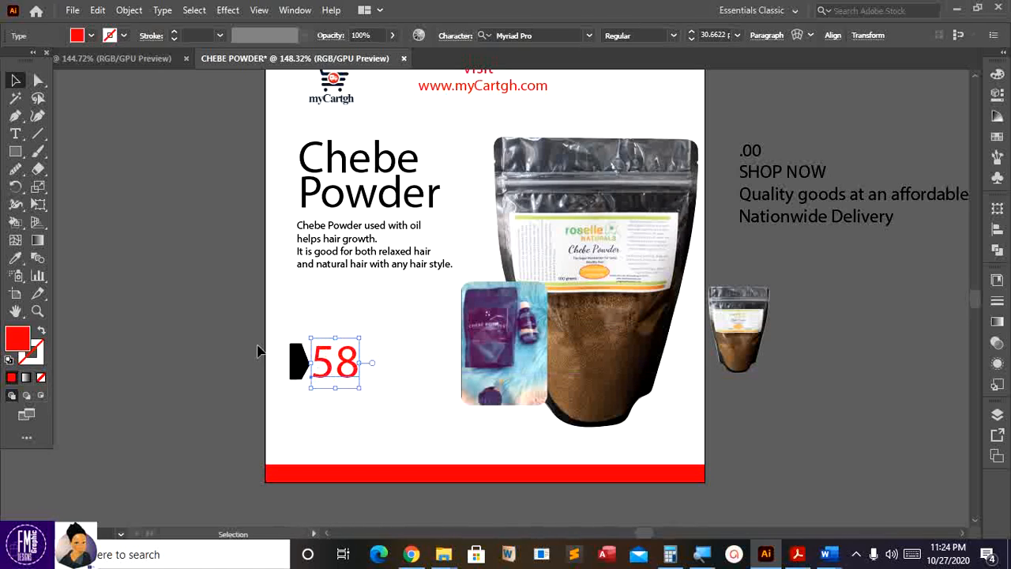
pyautogui.click(232, 358)
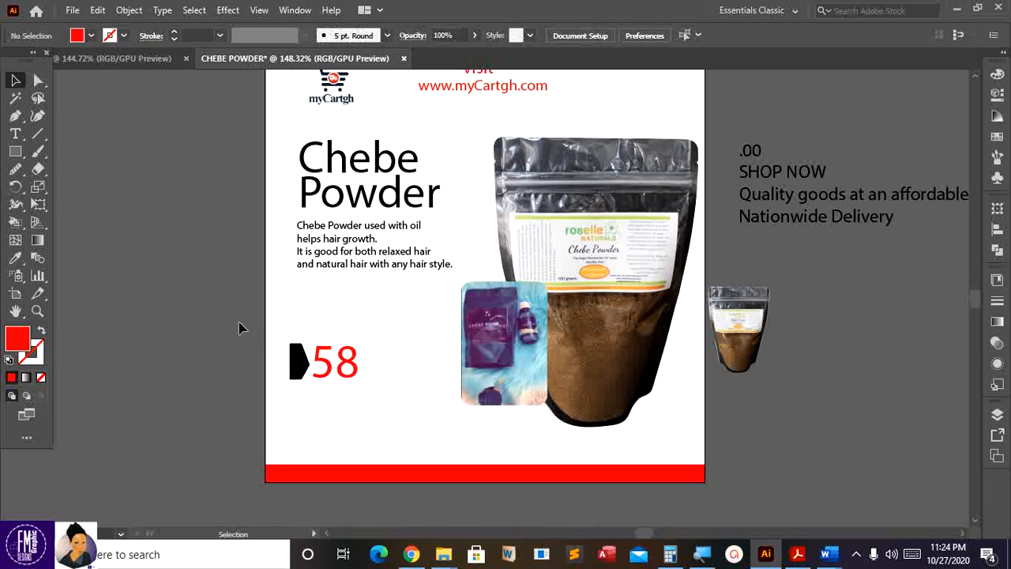
pyautogui.moveTo(385, 399); pyautogui.dragTo(385, 399)
pyautogui.press('Up')
pyautogui.press('Up')
pyautogui.press('Up')
pyautogui.press('Up')
pyautogui.press('Up')
pyautogui.press('Up')
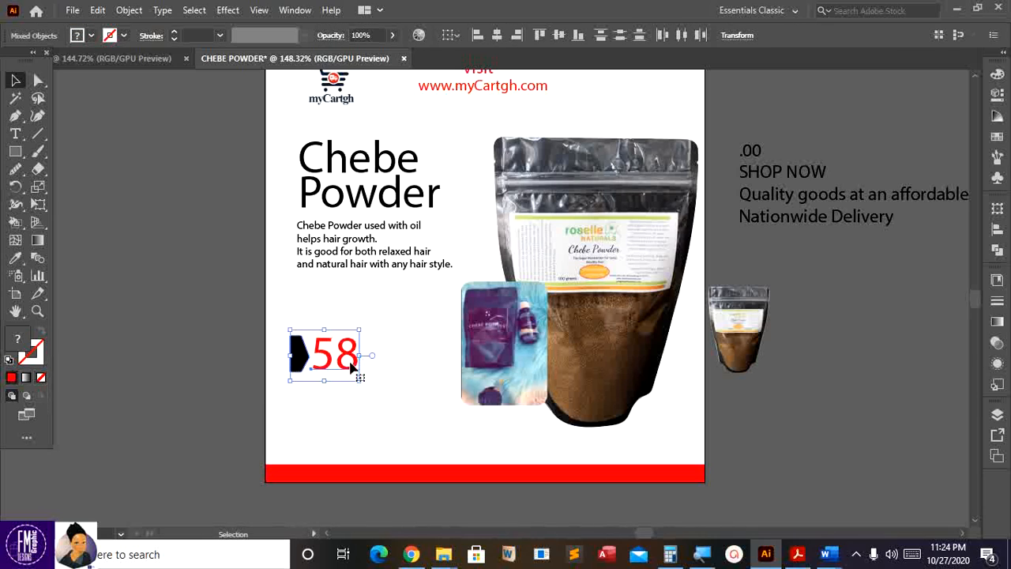
# - Shift the description paragraph slightly left and down
pyautogui.click(367, 271)
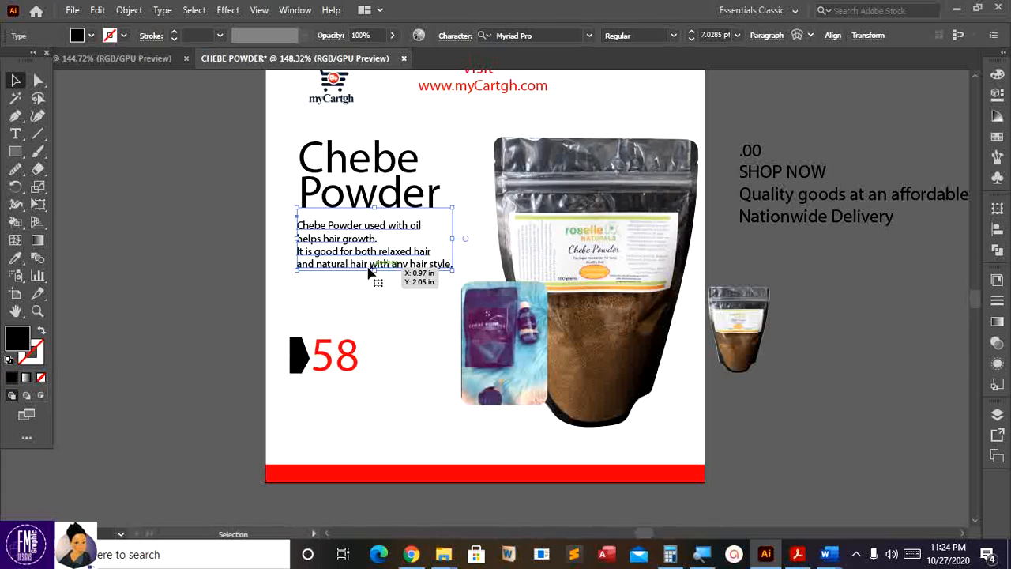
pyautogui.moveTo(368, 271); pyautogui.dragTo(364, 277)
pyautogui.click(213, 275)
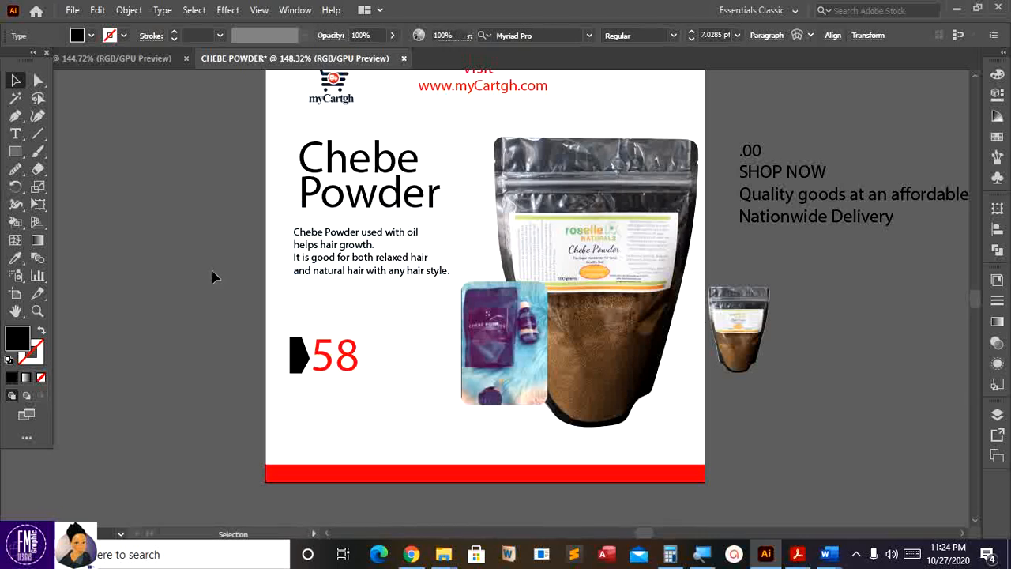
# - Delete the .00 from above SHOP NOW in the price block
pyautogui.click(757, 157)
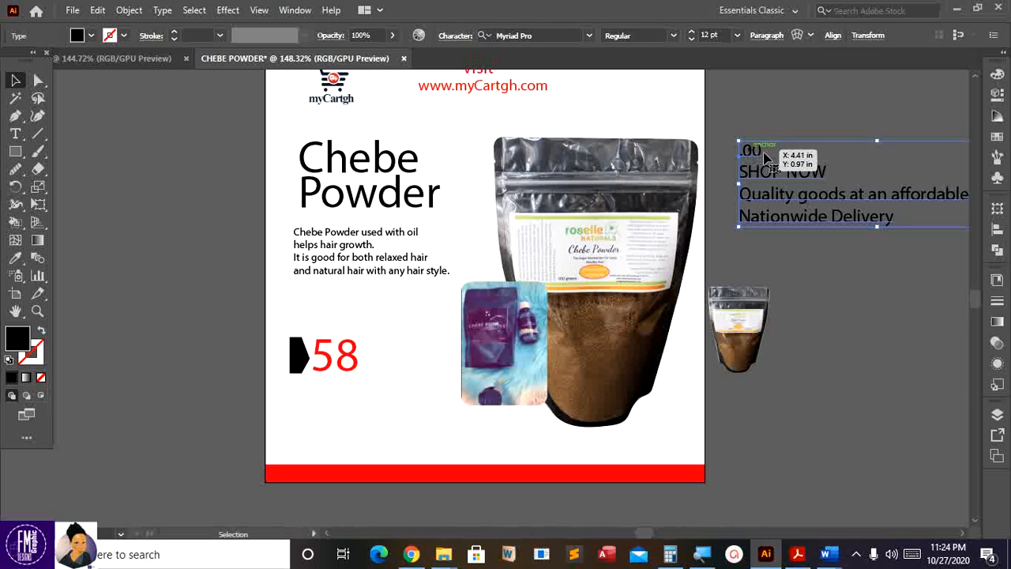
pyautogui.press('t')
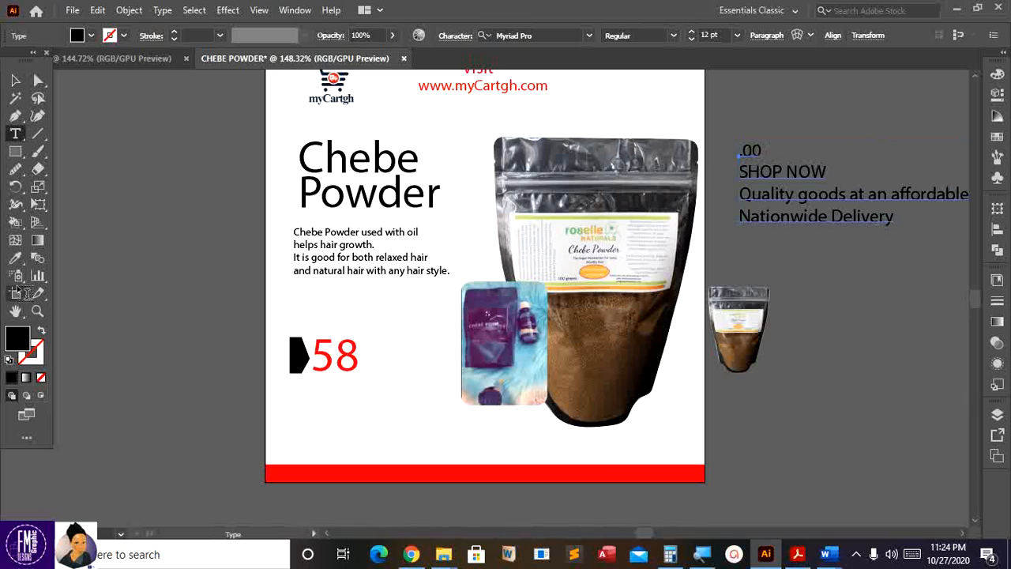
pyautogui.moveTo(764, 153)
pyautogui.mouseDown()
pyautogui.moveTo(746, 150)
pyautogui.moveTo(764, 150)
pyautogui.mouseUp()
pyautogui.hotkey('ctrl', 'z')
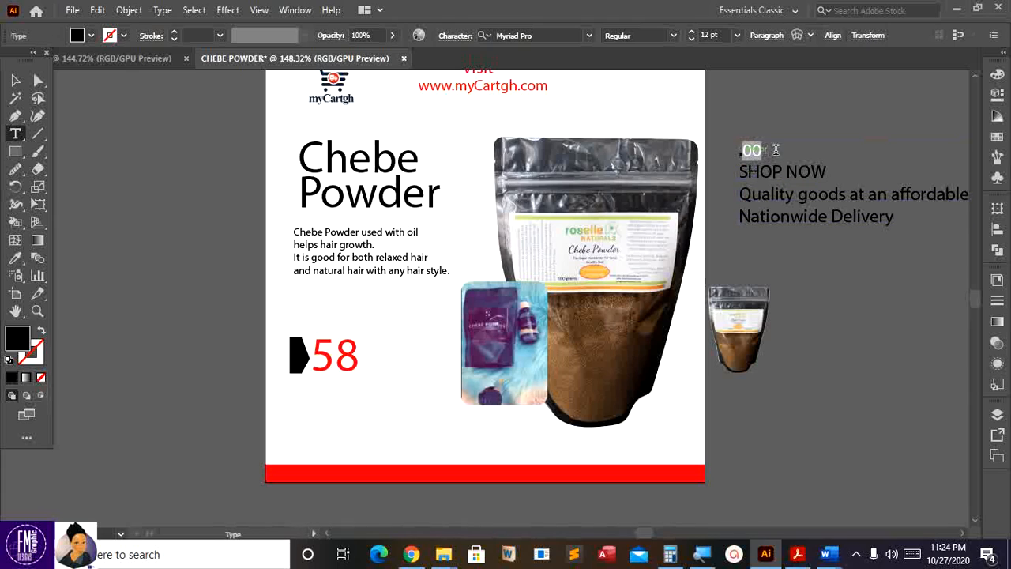
pyautogui.press('BackSpace')
pyautogui.press('BackSpace')
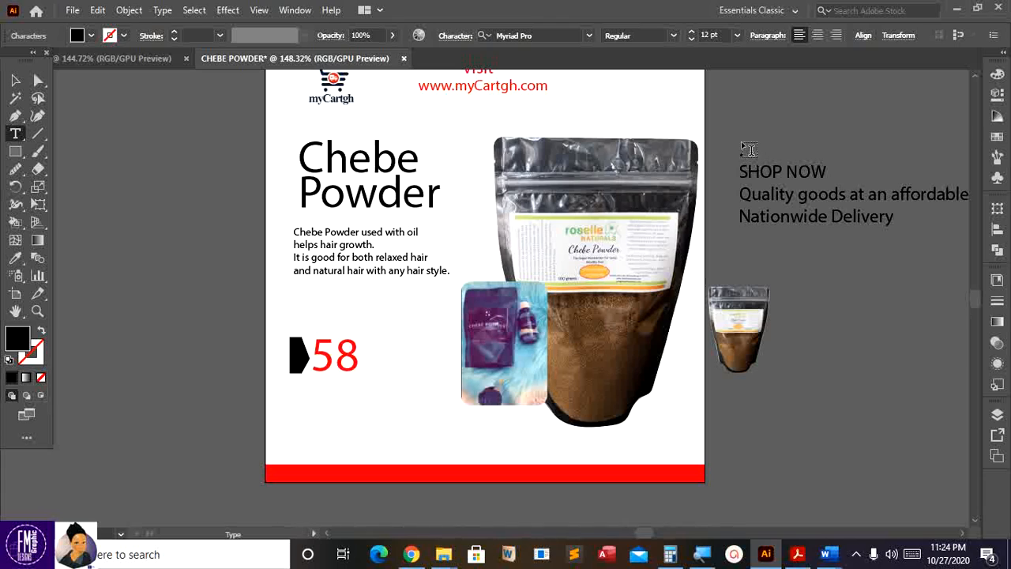
pyautogui.click(137, 326)
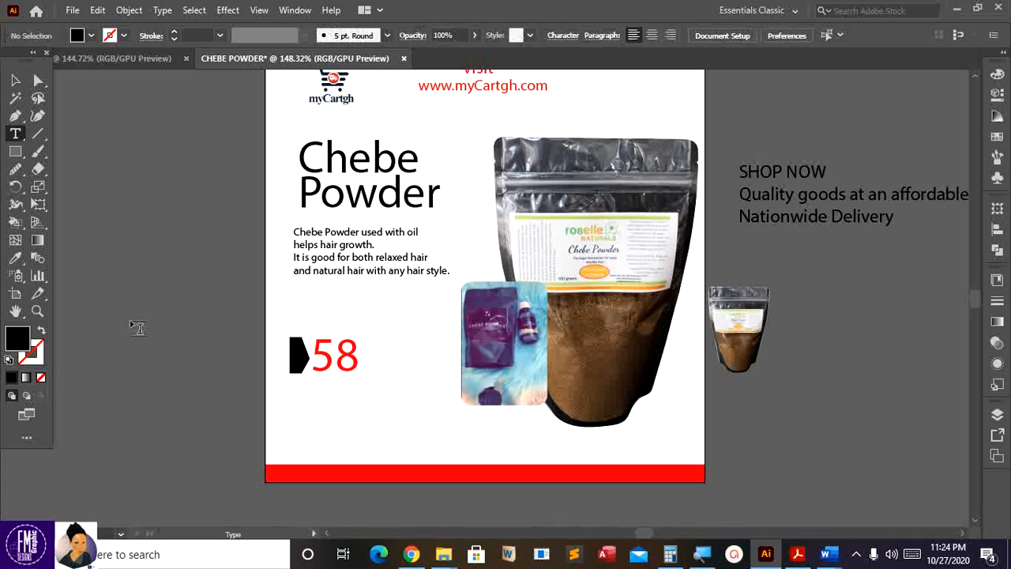
# - Create a new .00 text and place it right after the red 58
pyautogui.click(126, 248)
pyautogui.write('00')
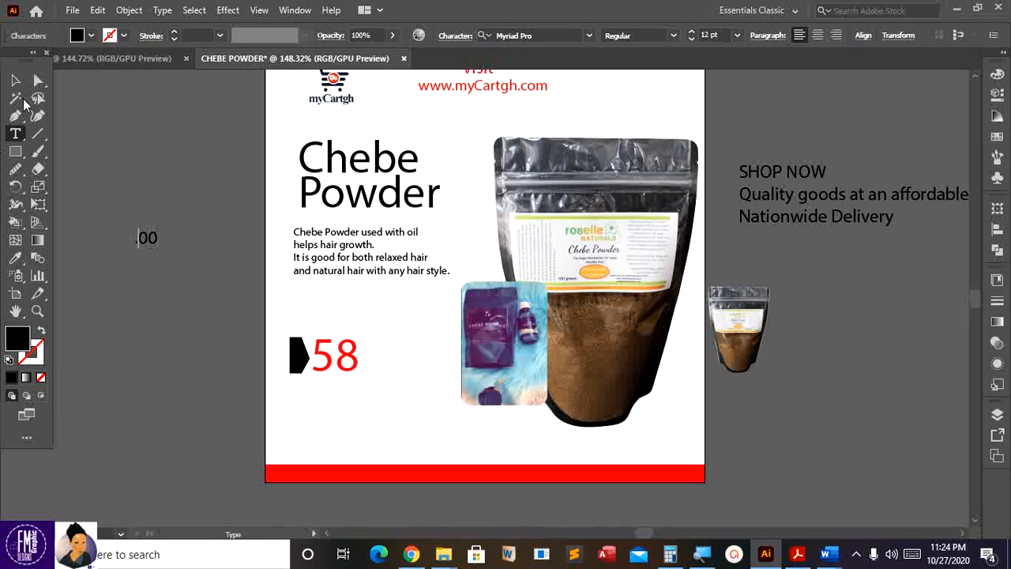
pyautogui.press('Escape')
pyautogui.moveTo(134, 239); pyautogui.dragTo(362, 363)
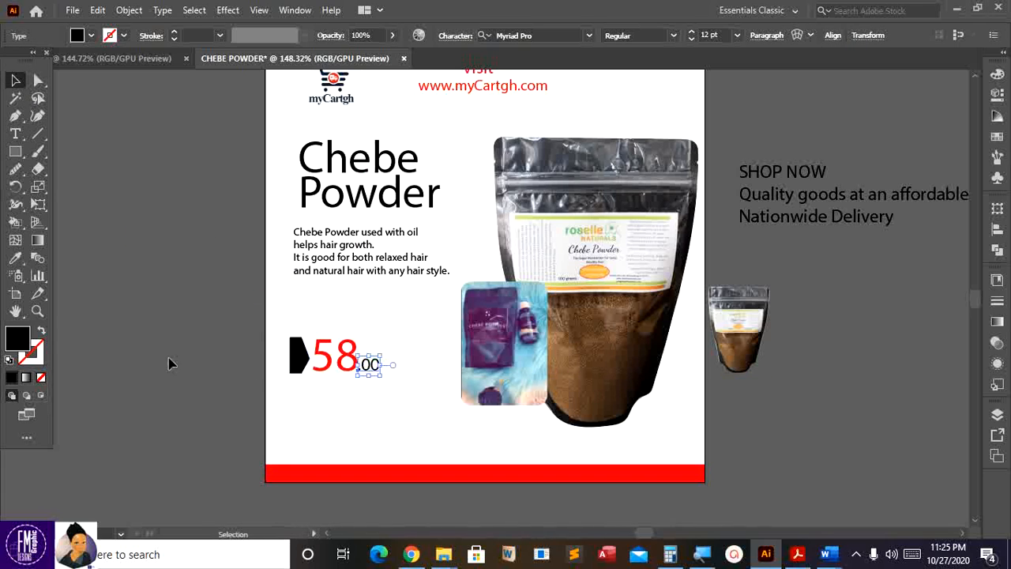
pyautogui.doubleClick(26, 340)
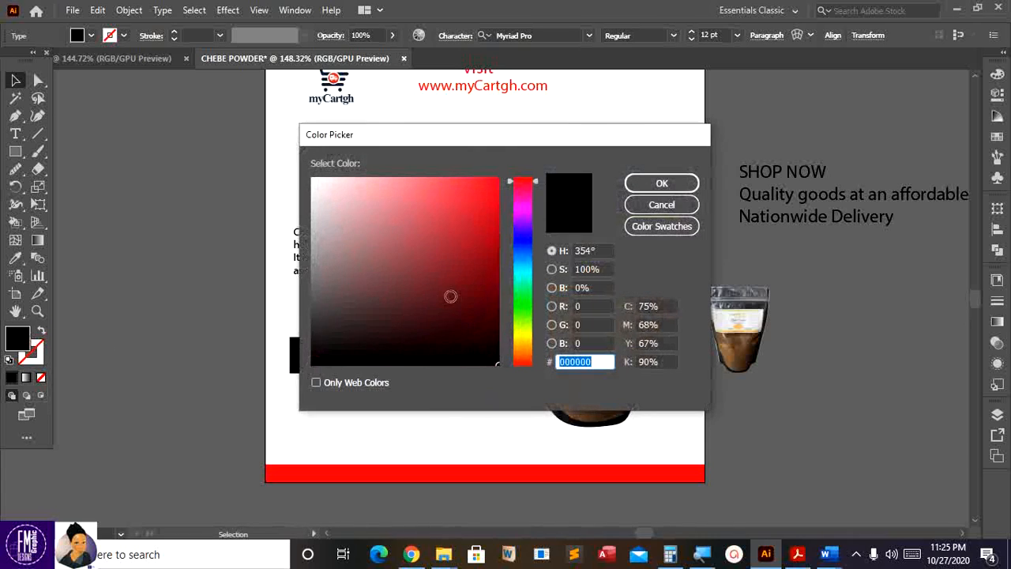
# - Colour the .00 red to match the 58
pyautogui.moveTo(491, 201); pyautogui.dragTo(505, 170)
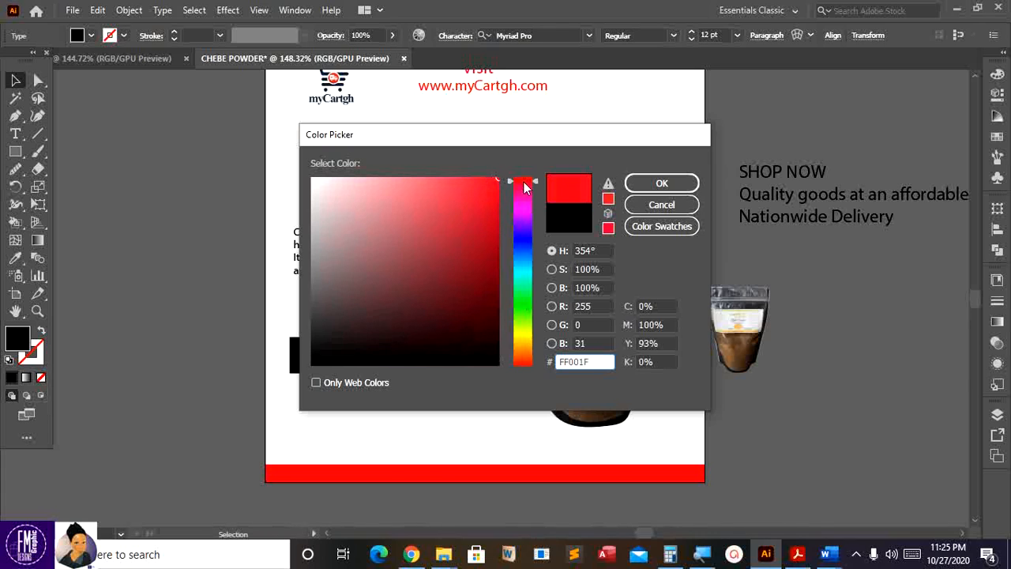
pyautogui.click(639, 183)
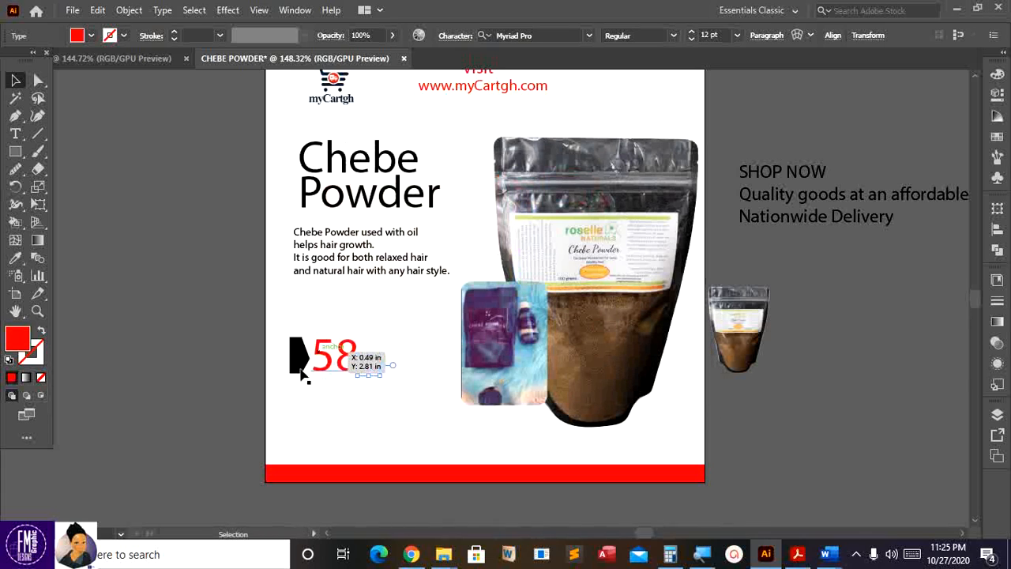
pyautogui.click(337, 378)
# - Shrink the .00 slightly and nudge it snug after the 58, then bring up the Word document with GHC
pyautogui.hotkey('ctrl', '+')
pyautogui.hotkey('ctrl', '+')
pyautogui.hotkey('ctrl', '+')
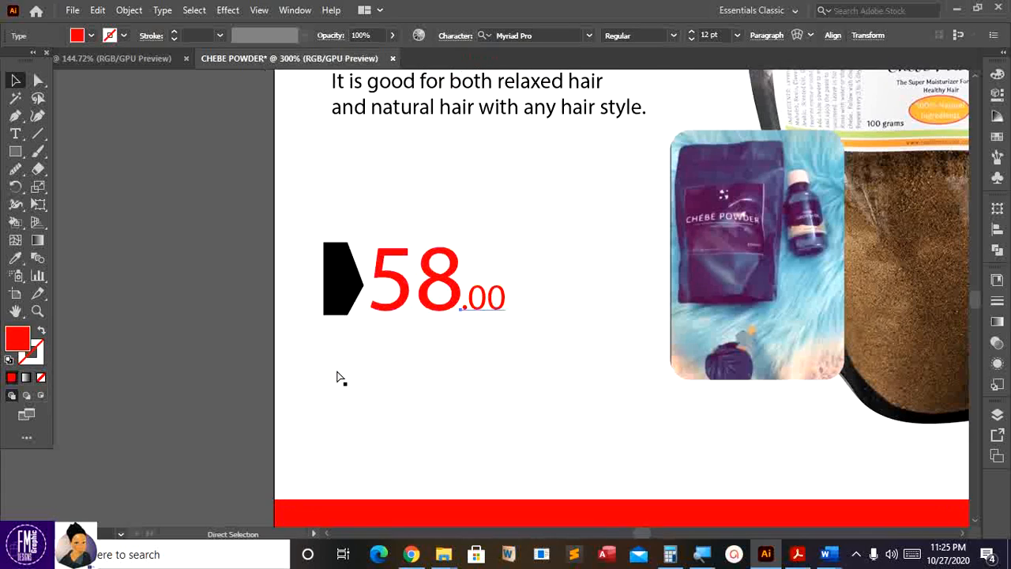
pyautogui.moveTo(506, 279); pyautogui.dragTo(505, 289)
pyautogui.press('Right')
pyautogui.press('Right')
pyautogui.press('Up')
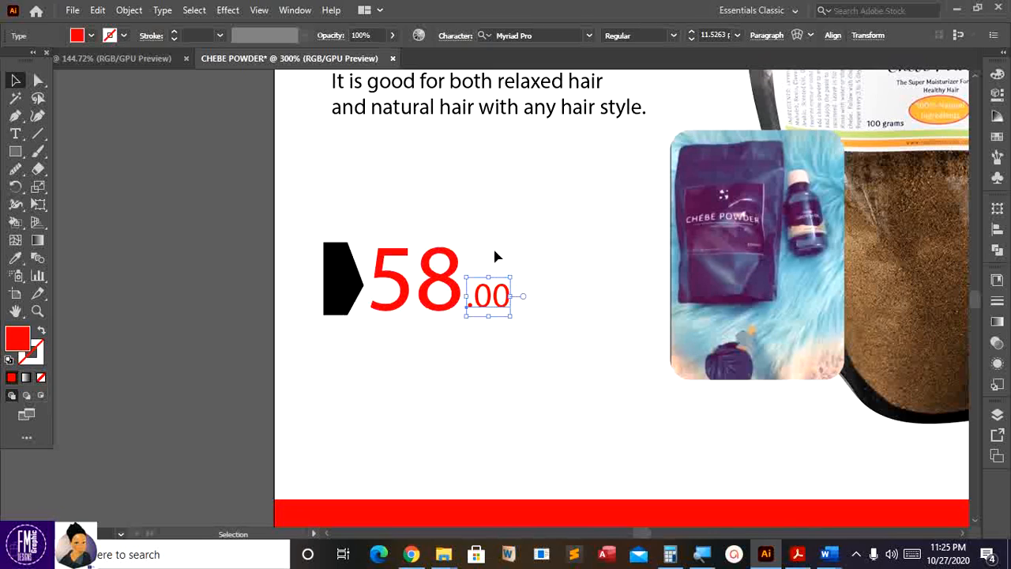
pyautogui.click(251, 309)
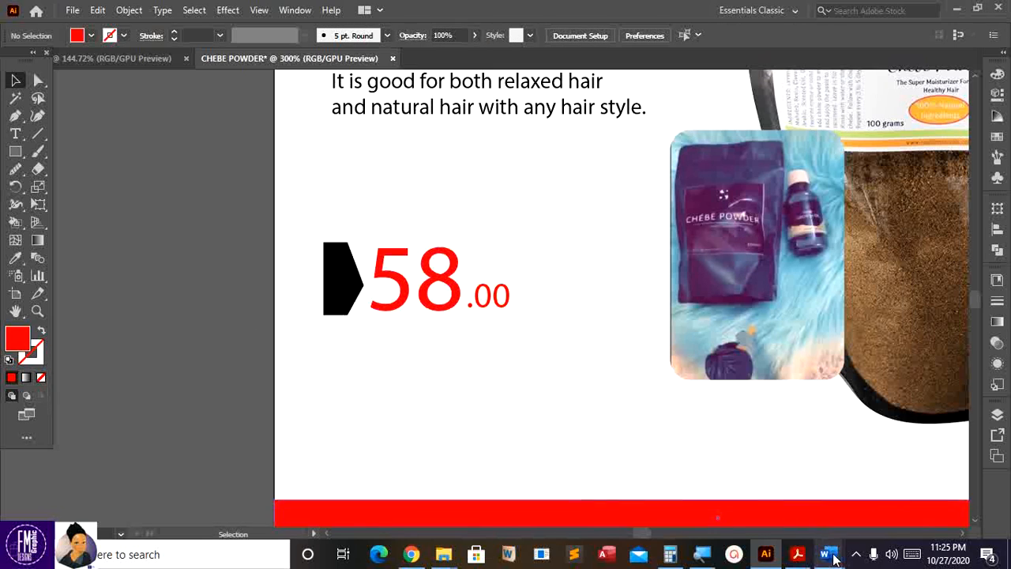
pyautogui.moveTo(825, 554)
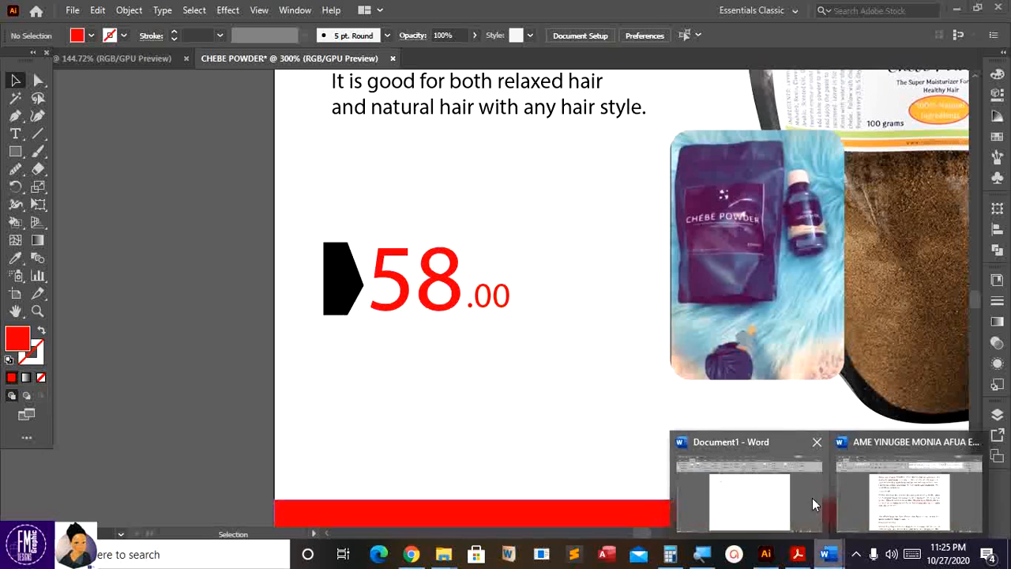
pyautogui.click(767, 501)
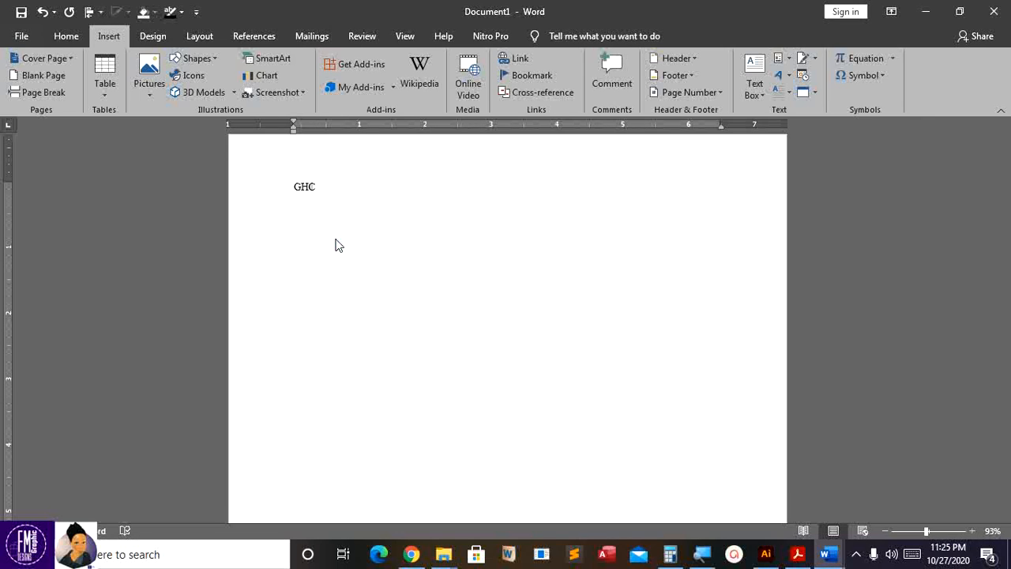
pyautogui.doubleClick(304, 196)
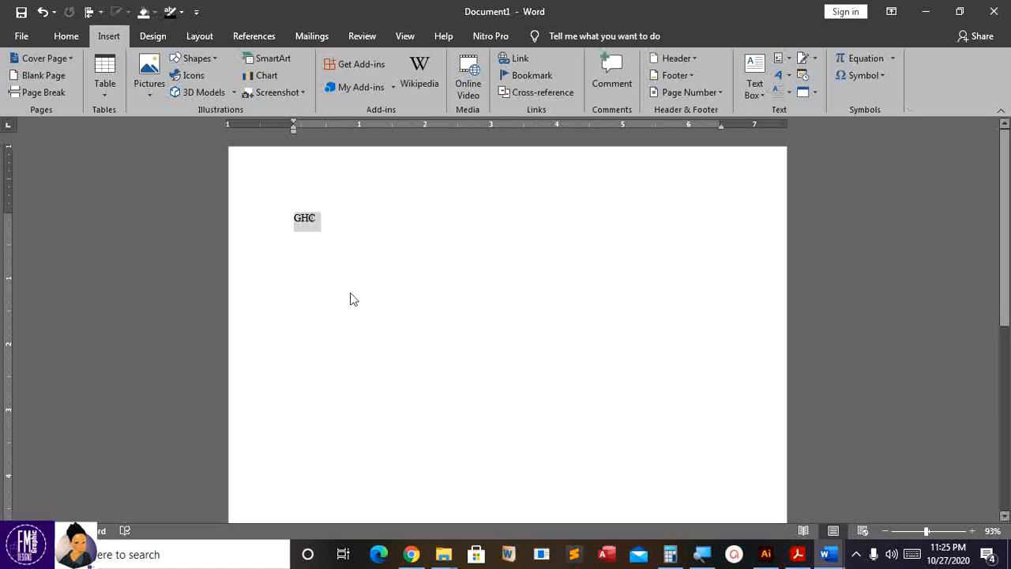
pyautogui.hotkey('alt', 'Tab')
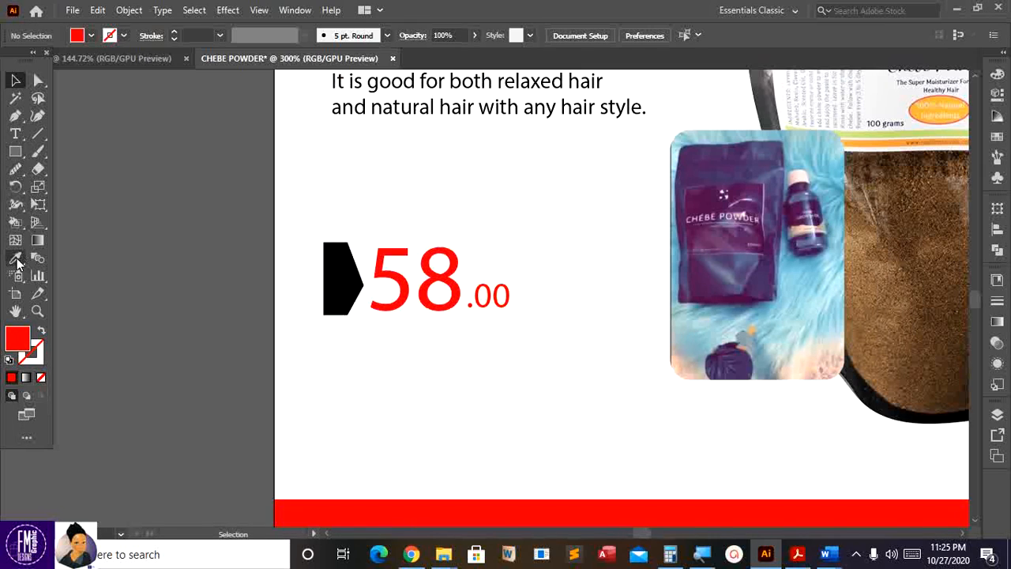
# - Type a GH₵ label left of the 58.00 price and set it in Bahnschrift
pyautogui.click(17, 134)
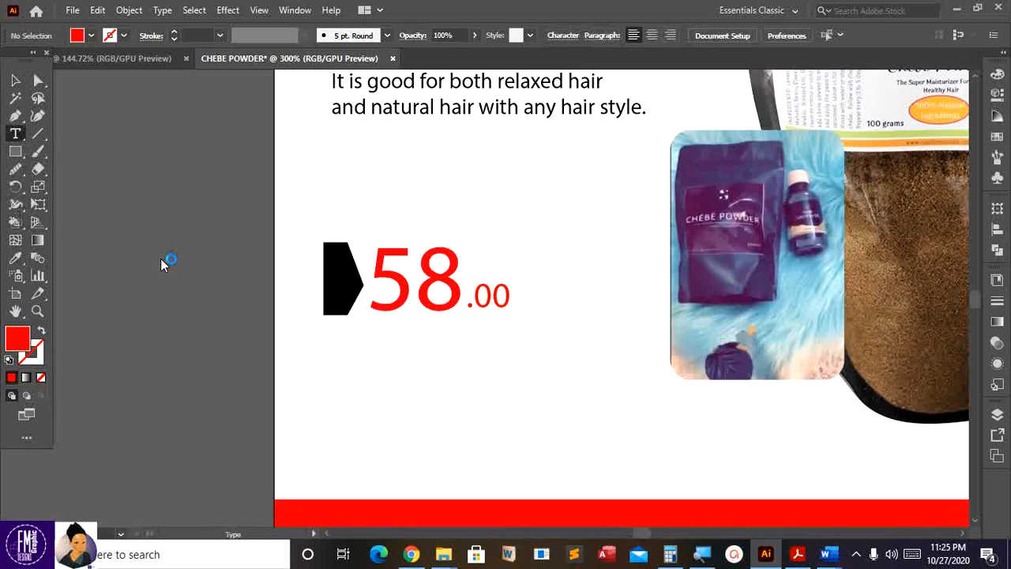
pyautogui.click(208, 266)
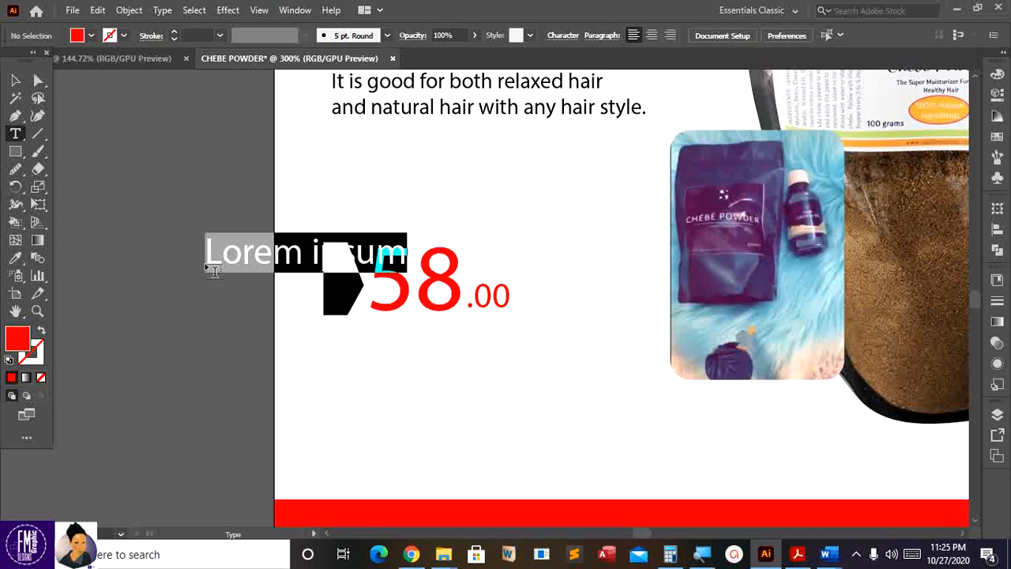
pyautogui.write('GH₵')
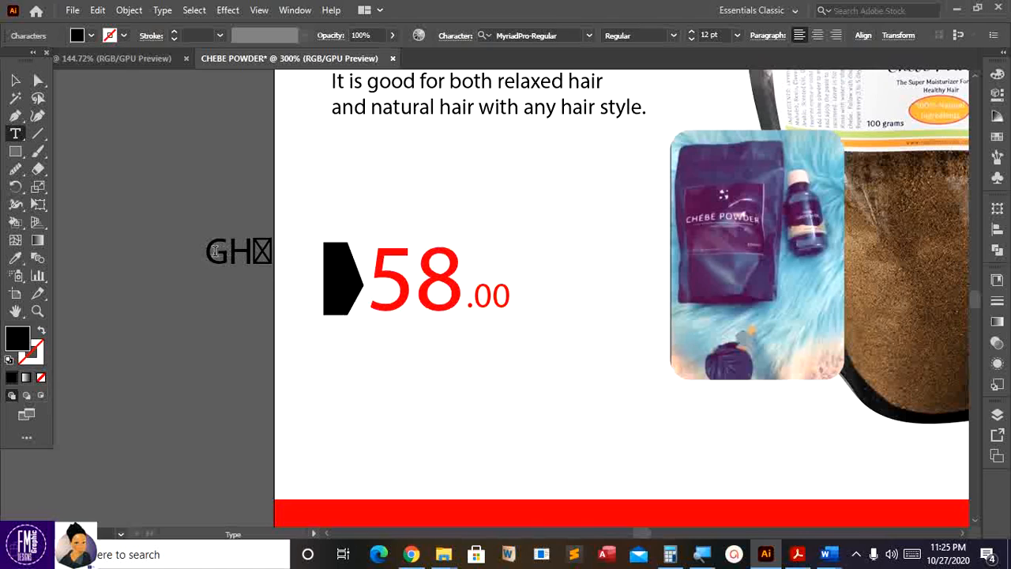
pyautogui.moveTo(210, 252); pyautogui.dragTo(279, 251)
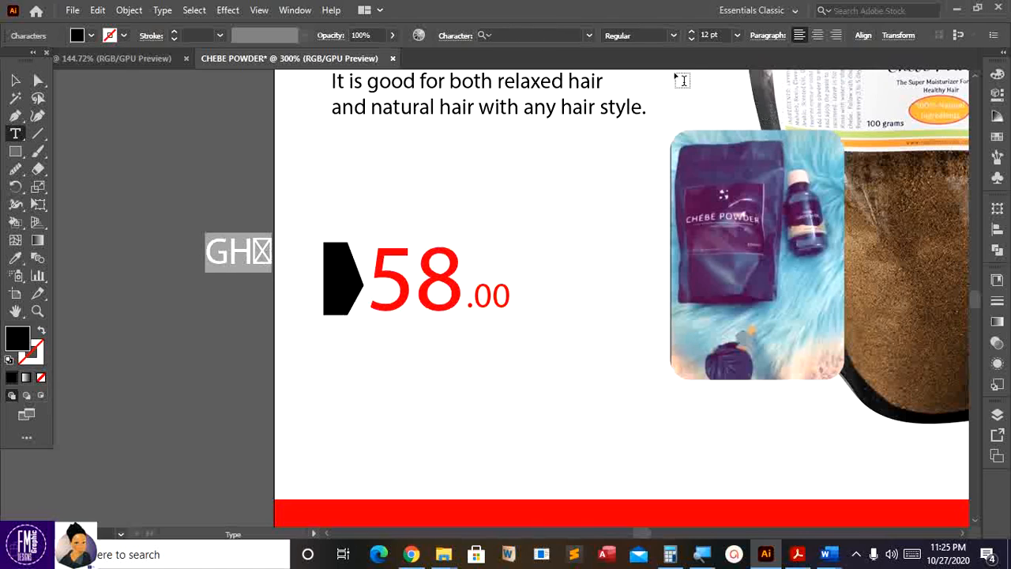
pyautogui.click(571, 36)
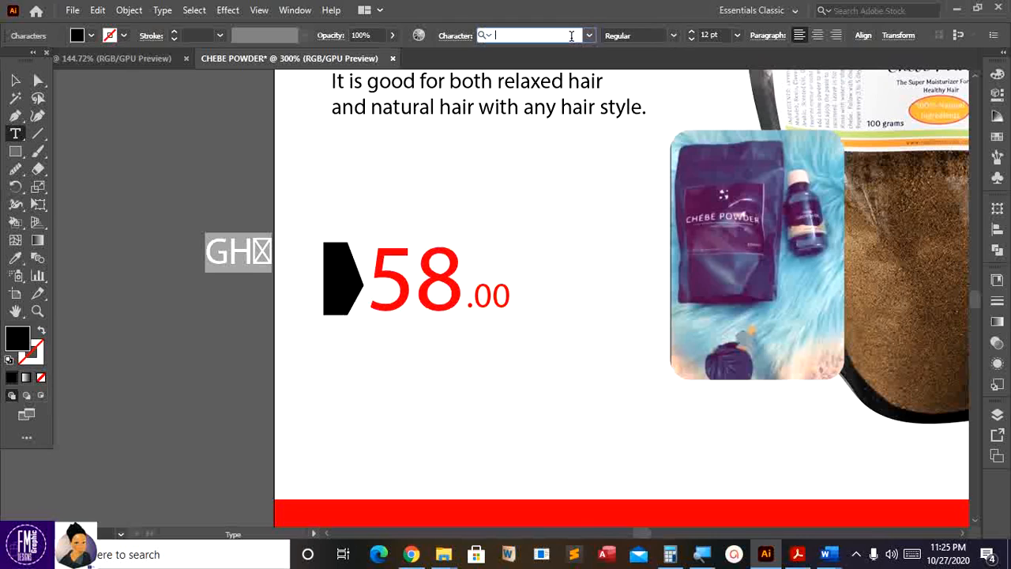
pyautogui.click(587, 37)
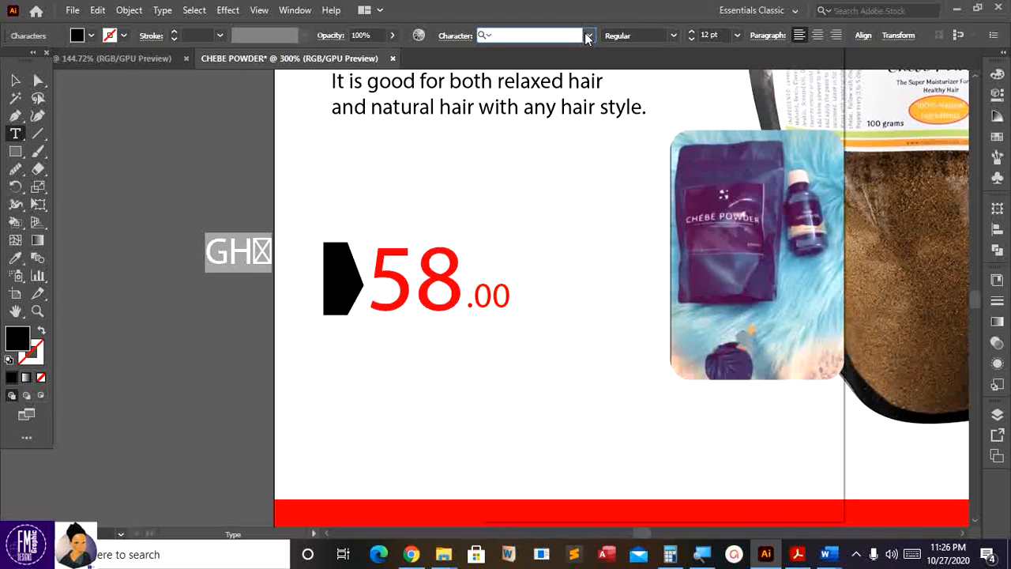
pyautogui.click(588, 37)
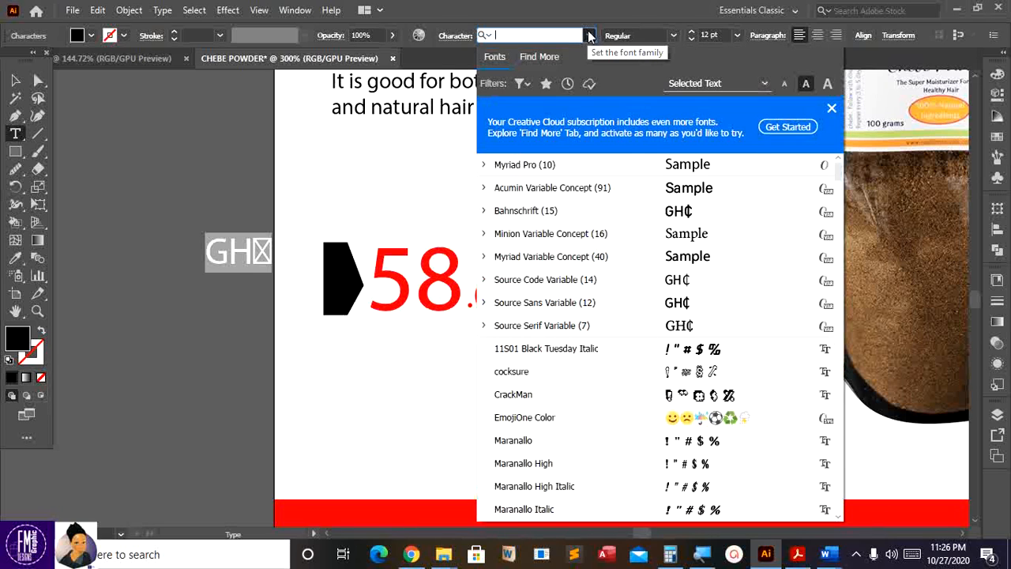
pyautogui.click(685, 221)
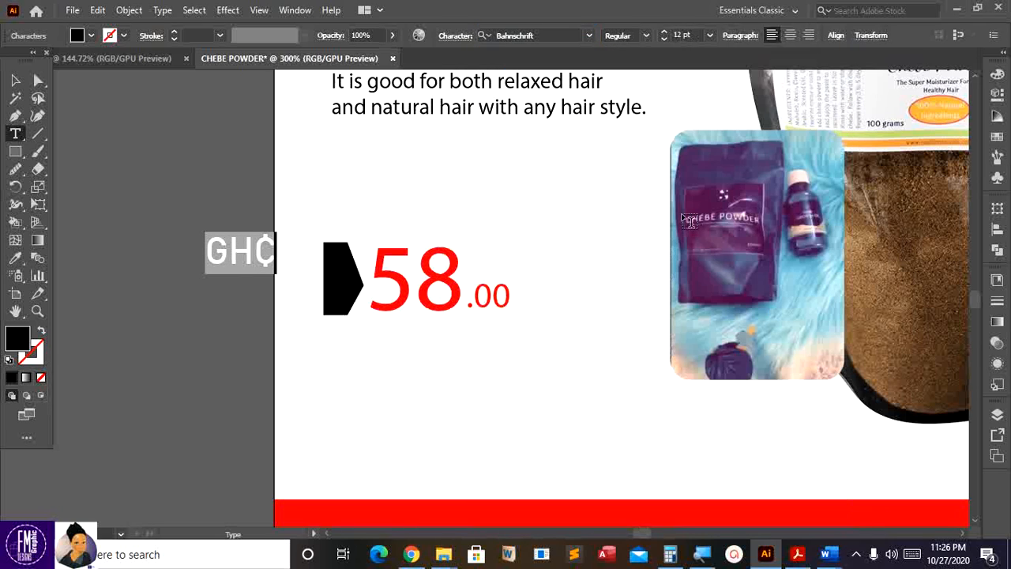
pyautogui.click(14, 81)
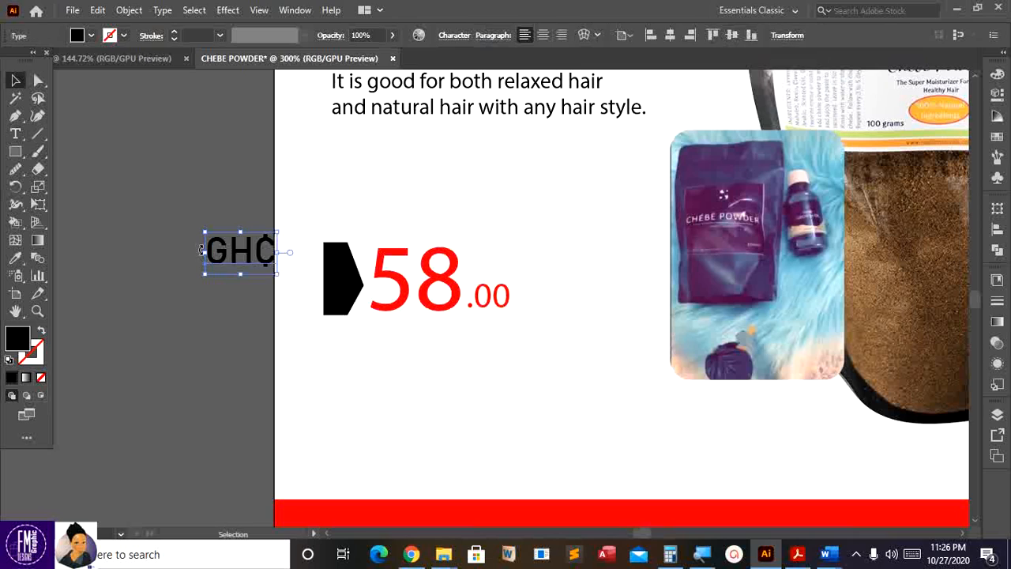
# - Move GH₵ beside the .00 and nudge the .00 slightly up
pyautogui.moveTo(276, 272); pyautogui.dragTo(496, 269)
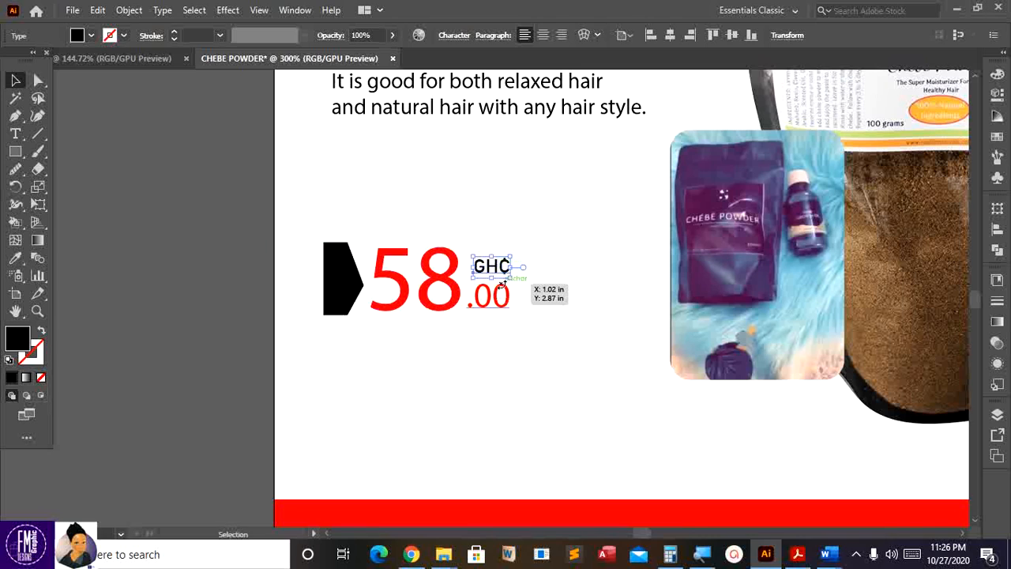
pyautogui.click(501, 295)
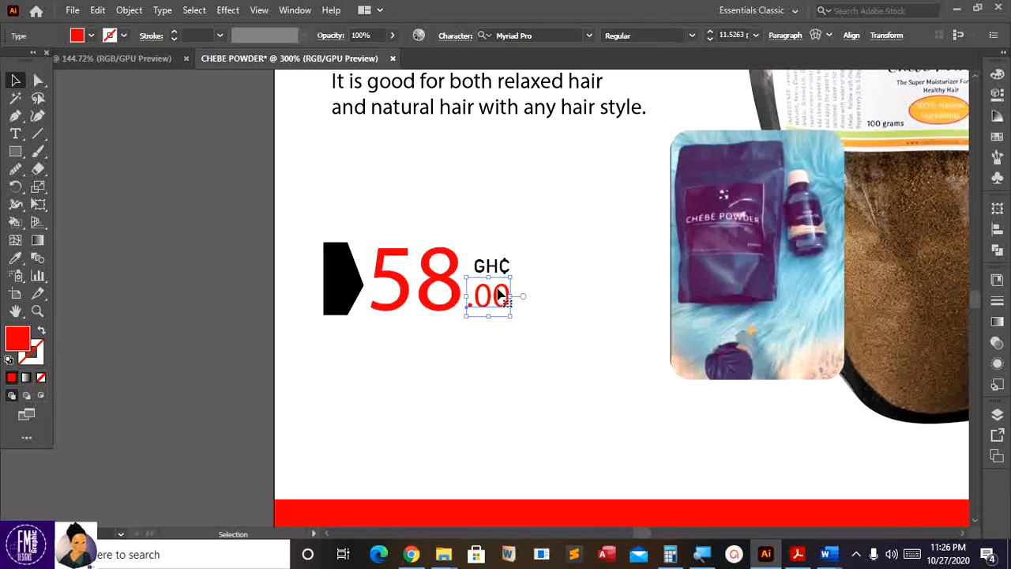
pyautogui.press('Up')
pyautogui.press('Up')
pyautogui.press('Up')
pyautogui.press('Up')
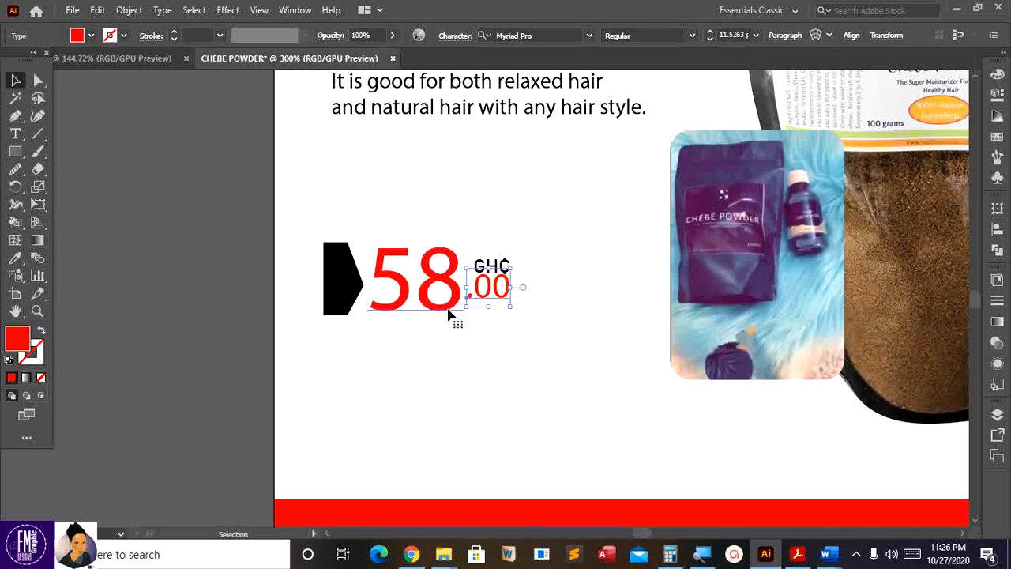
pyautogui.click(15, 257)
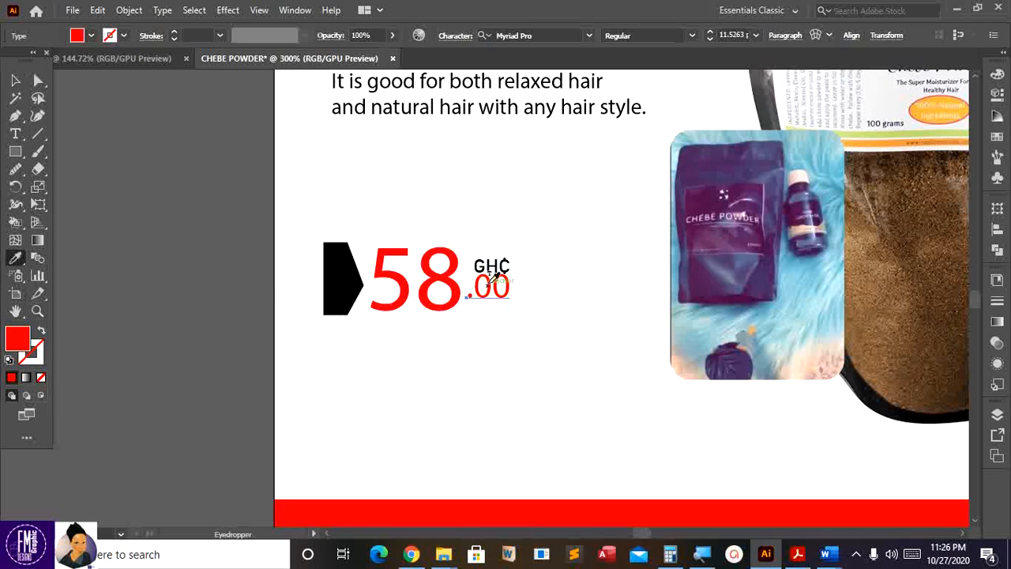
pyautogui.click(488, 272)
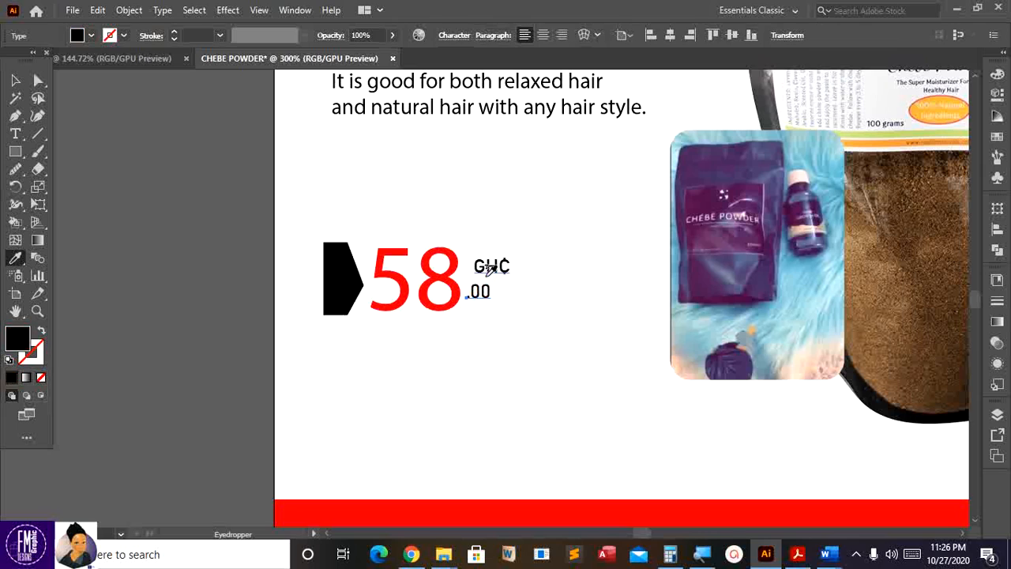
pyautogui.hotkey('ctrl', 'z')
pyautogui.press('v')
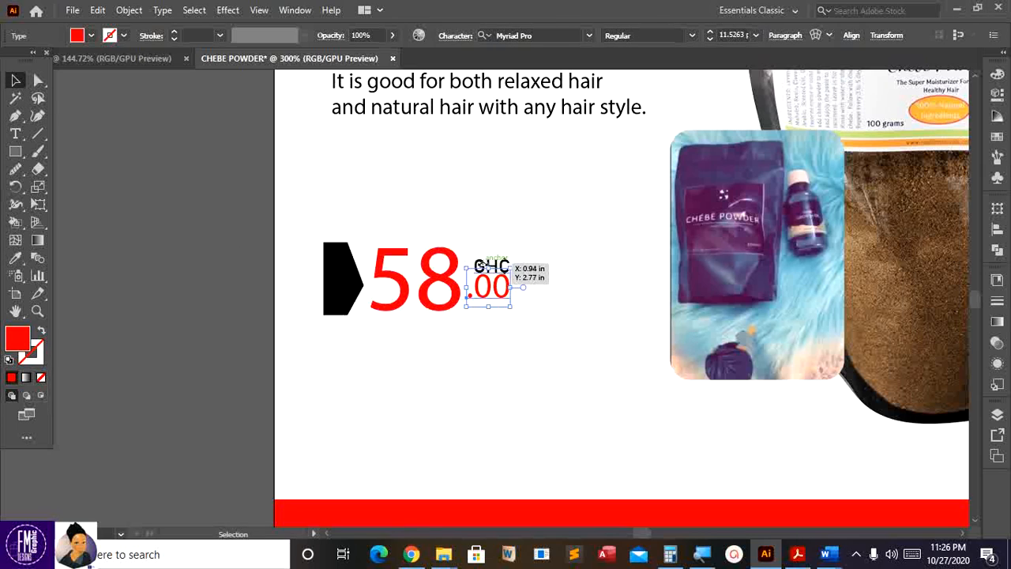
pyautogui.click(80, 214)
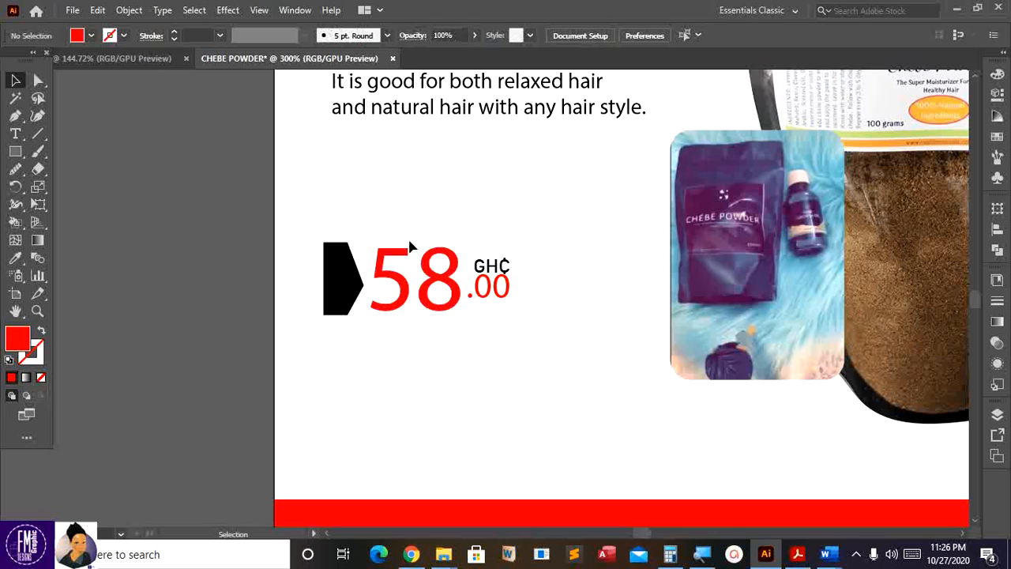
# - Give GH₵ the red styling of .00 with the Eyedropper and shrink it above the .00
pyautogui.click(477, 269)
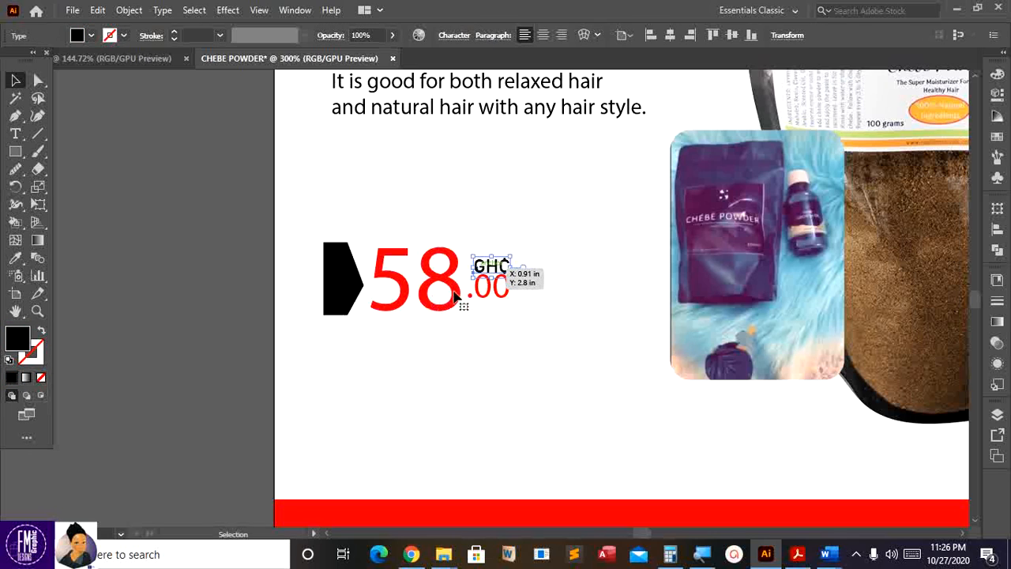
pyautogui.press('i')
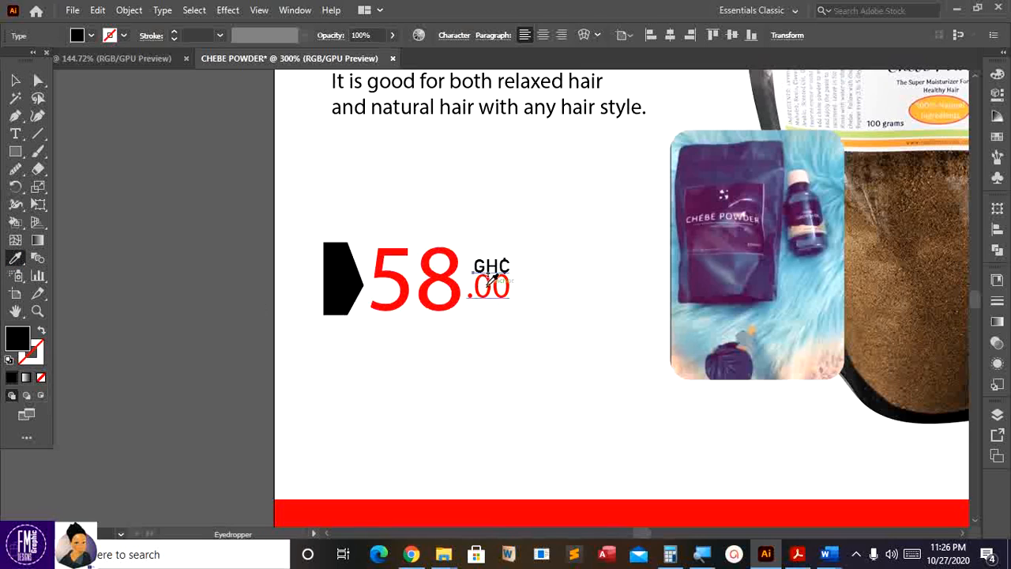
pyautogui.click(489, 283)
pyautogui.press('ctrl')
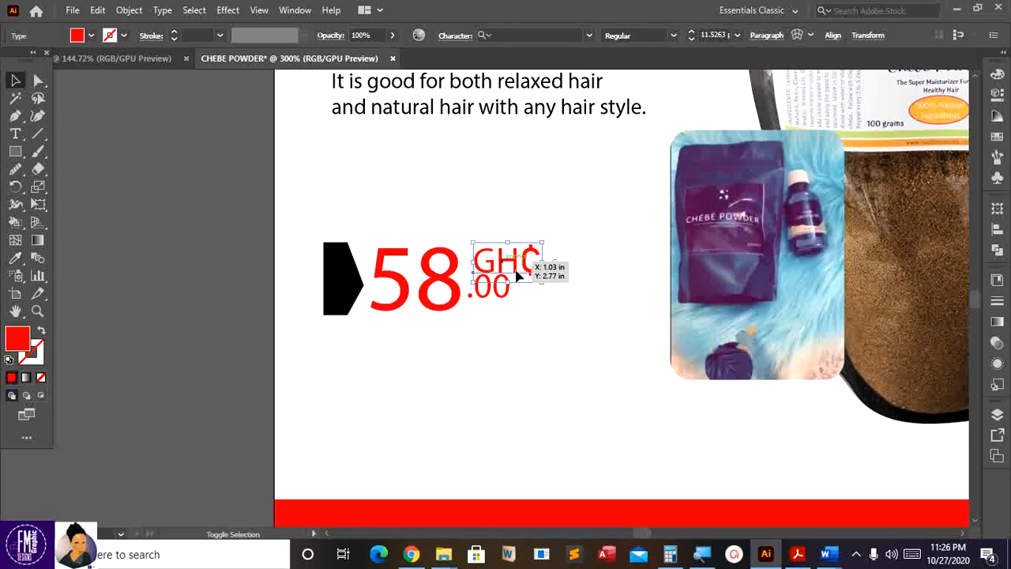
pyautogui.moveTo(542, 282); pyautogui.dragTo(512, 272)
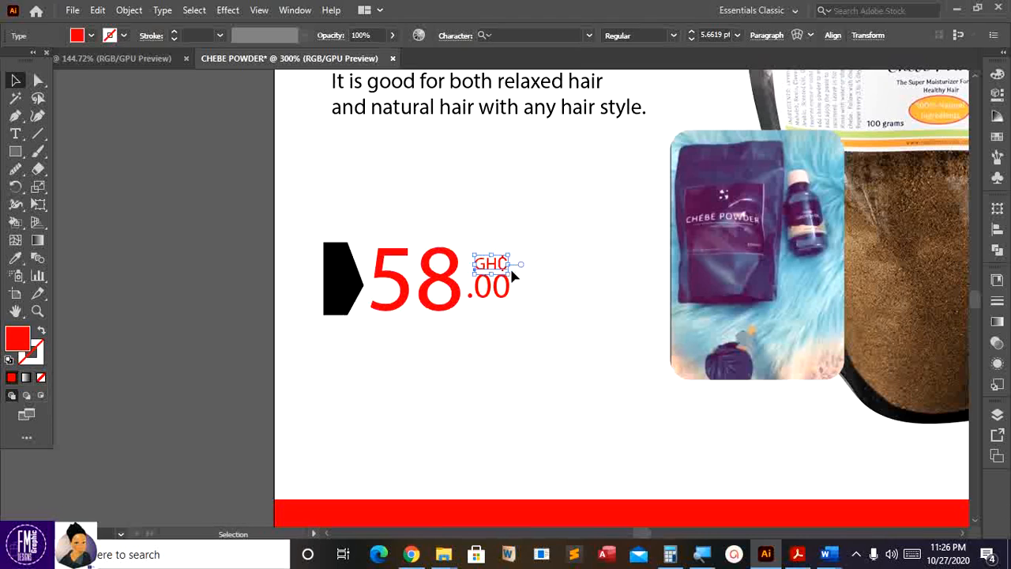
pyautogui.click(140, 305)
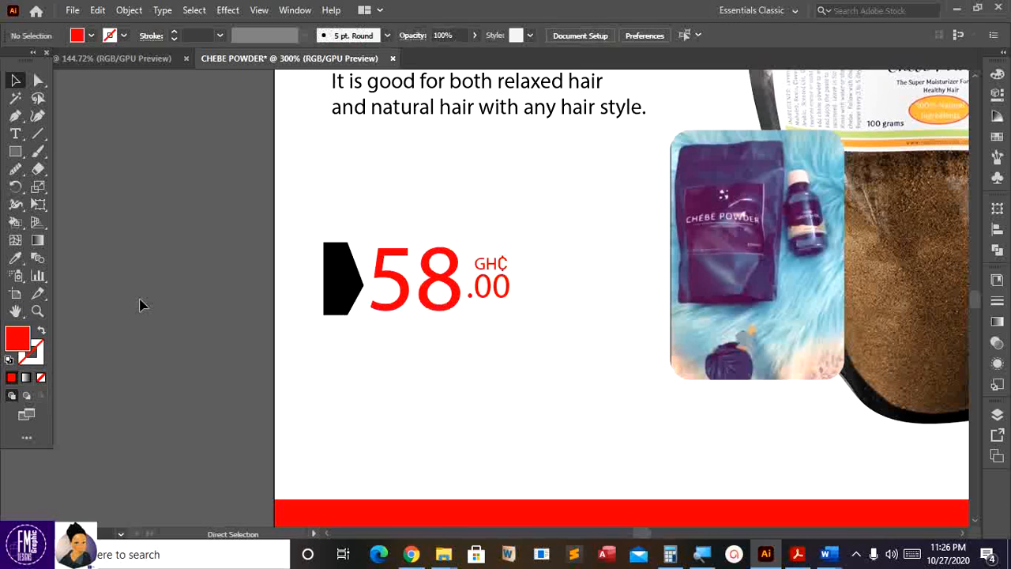
# - Fine-tune GH₵'s position directly above the .00 at full-artboard view
pyautogui.hotkey('ctrl', '0')
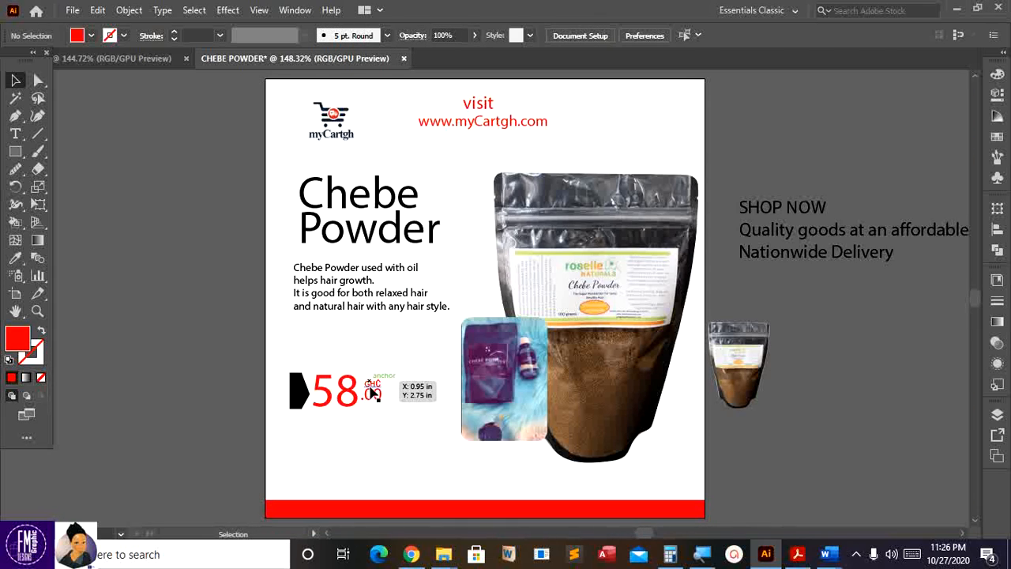
pyautogui.click(372, 393)
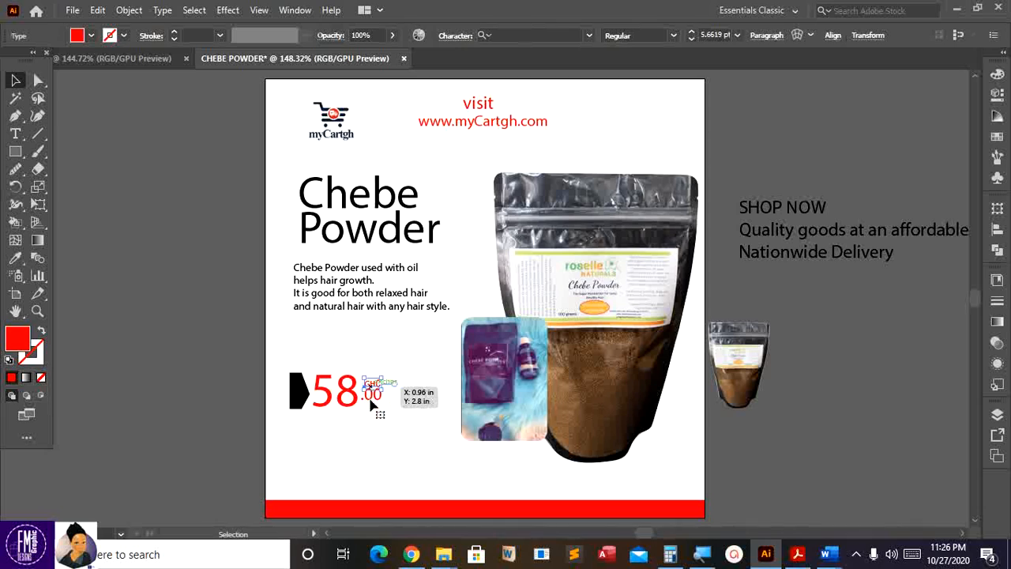
pyautogui.keyDown('shift'); pyautogui.click(370, 400); pyautogui.keyUp('shift')
pyautogui.keyDown('shift'); pyautogui.click(370, 400); pyautogui.keyUp('shift')
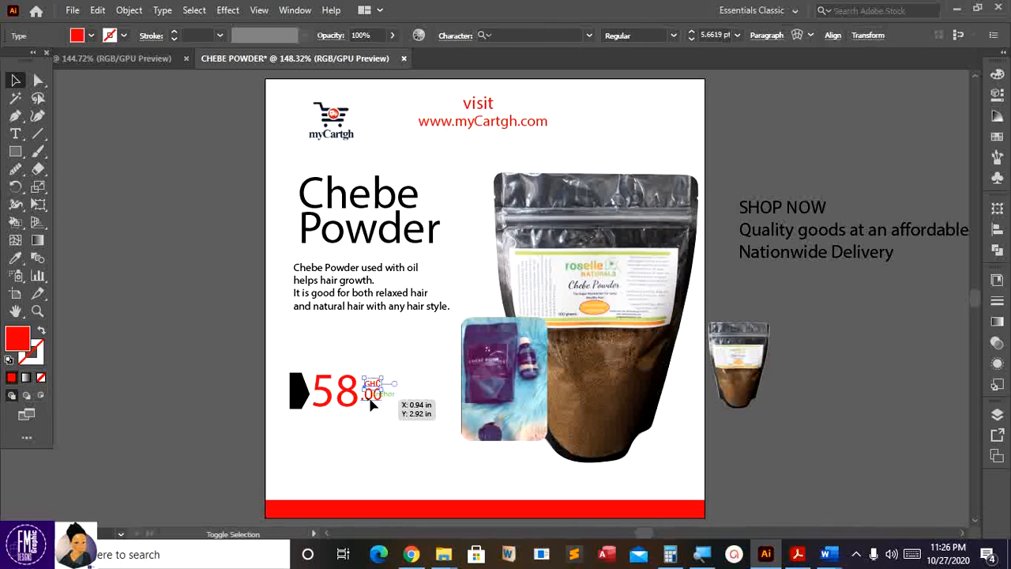
pyautogui.keyDown('shift'); pyautogui.click(369, 400); pyautogui.keyUp('shift')
pyautogui.moveTo(370, 400); pyautogui.dragTo(372, 400)
pyautogui.click(241, 392)
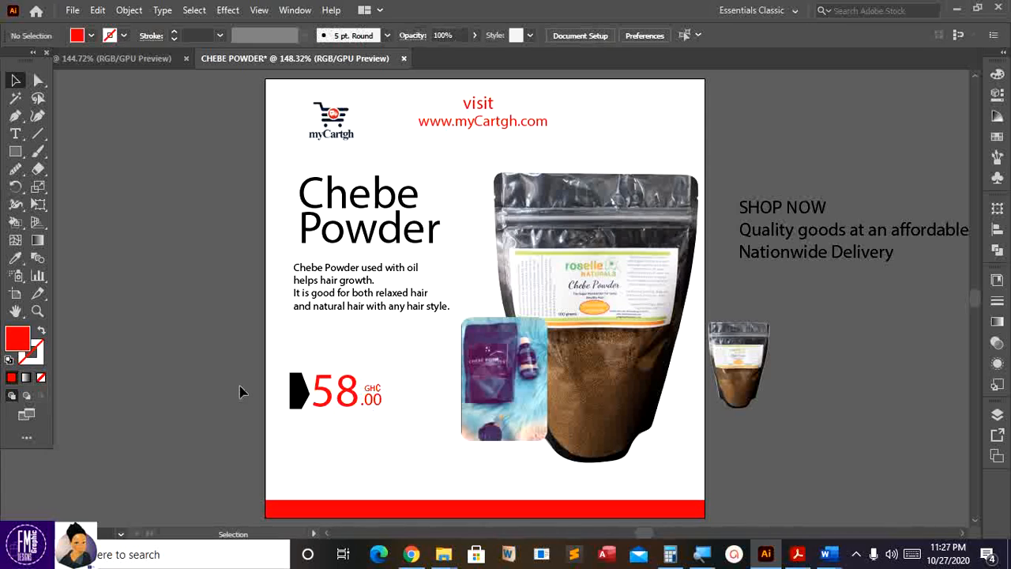
pyautogui.scroll(-1, 387, 404)
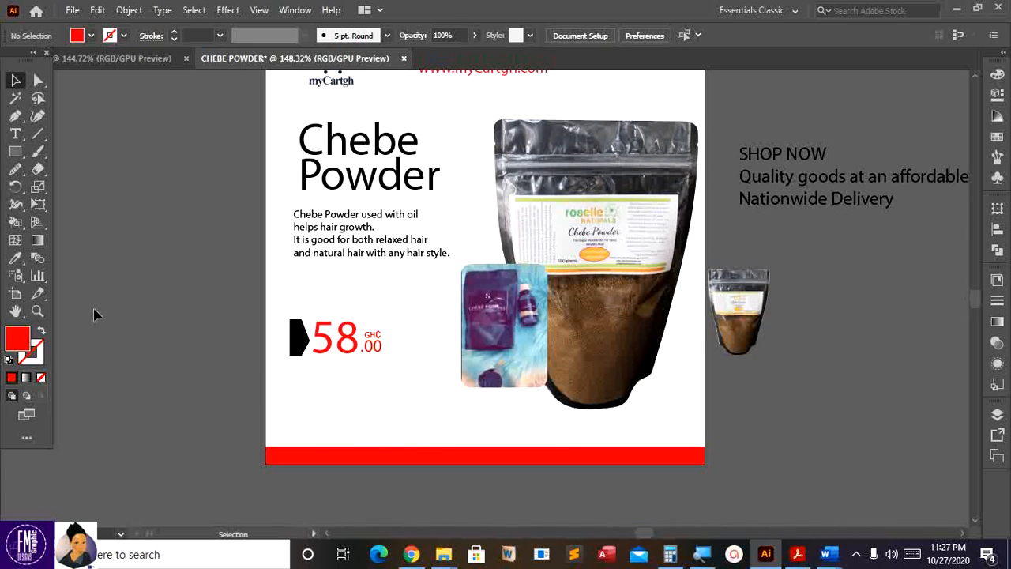
# - Draw a small rectangle with a 0.75 pt red outline and no fill below the price
pyautogui.click(16, 151)
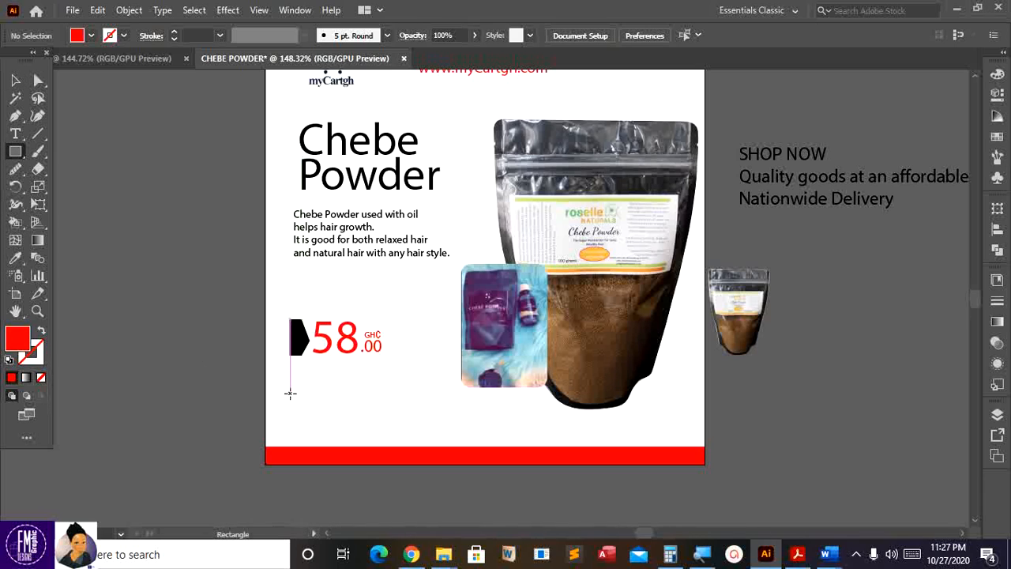
pyautogui.moveTo(302, 394); pyautogui.dragTo(387, 416)
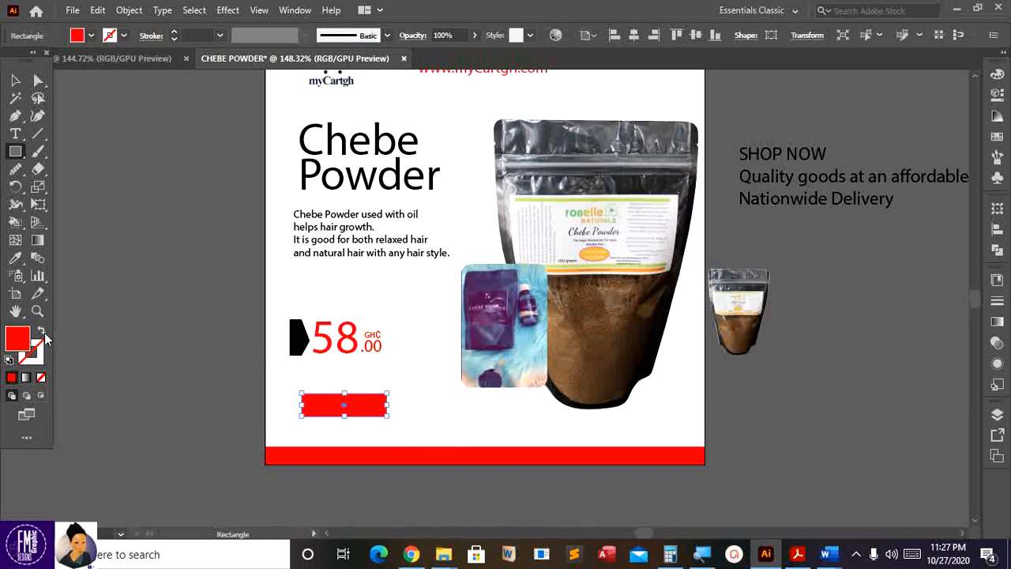
pyautogui.click(42, 332)
pyautogui.click(175, 38)
pyautogui.click(17, 83)
pyautogui.press('Up')
pyautogui.press('Up')
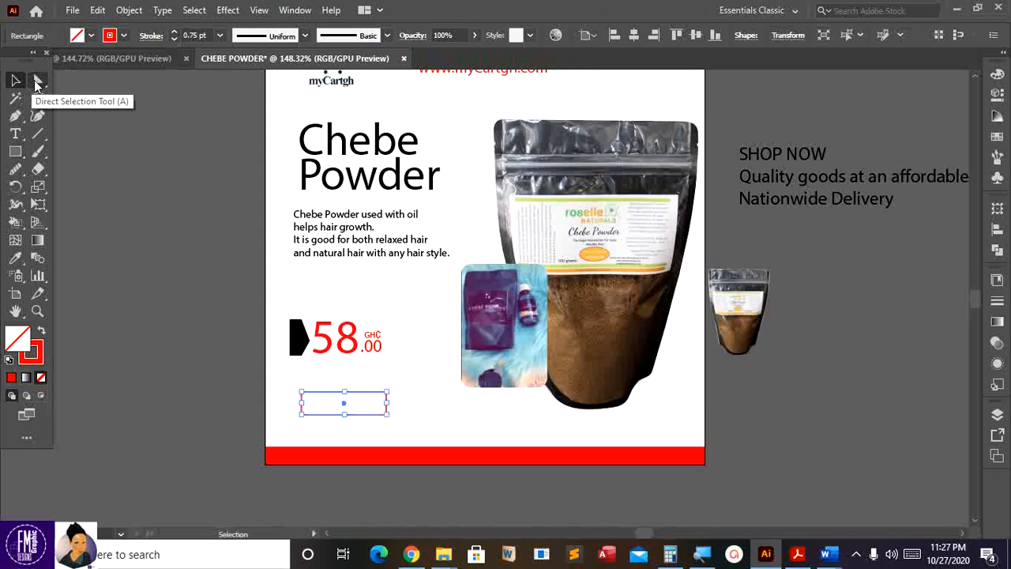
pyautogui.press('Left')
pyautogui.press('Up')
pyautogui.press('Up')
pyautogui.press('Up')
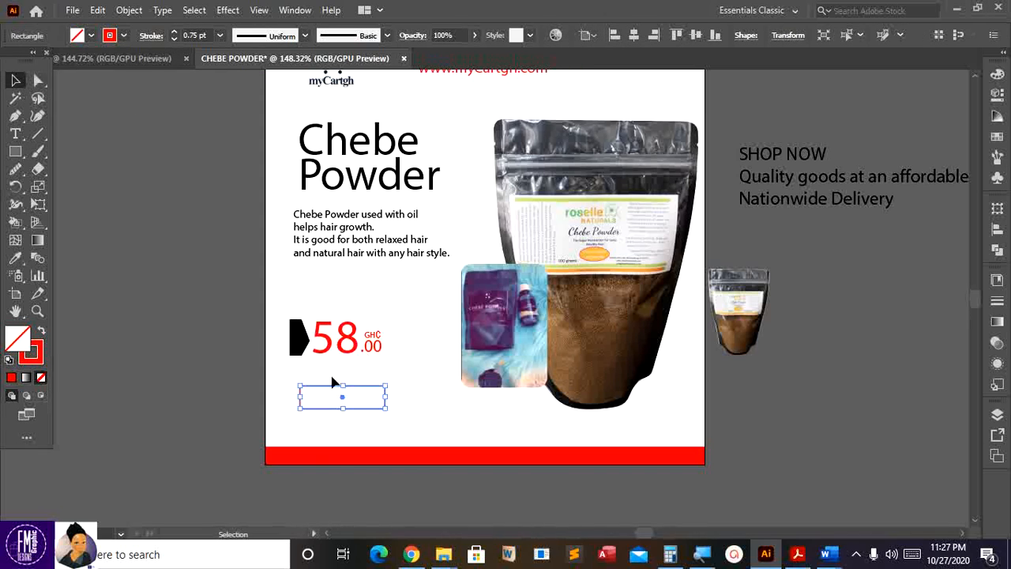
# - Draw a thin solid red bar just below the outlined box
pyautogui.click(16, 151)
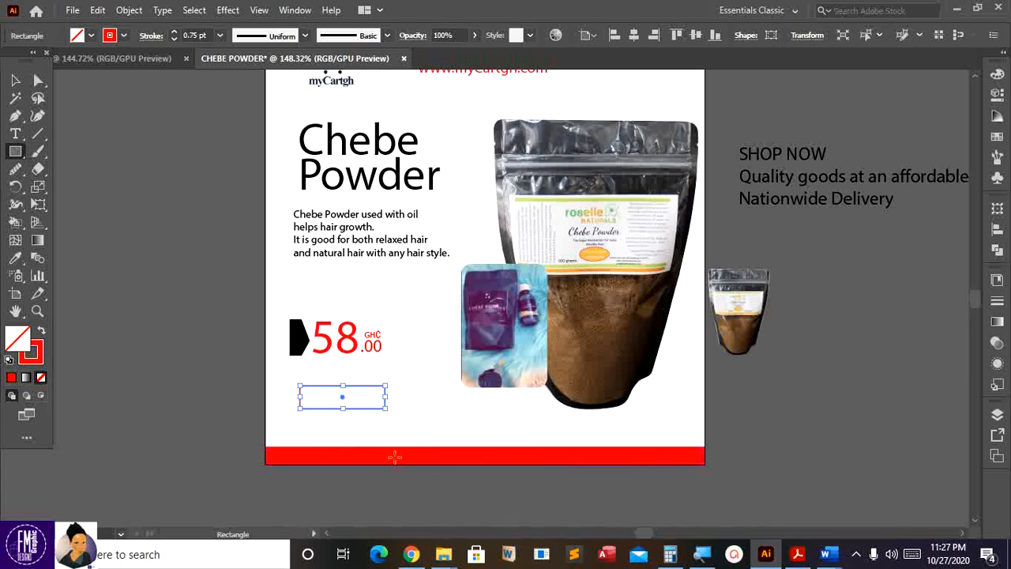
pyautogui.hotkey('ctrl', '=')
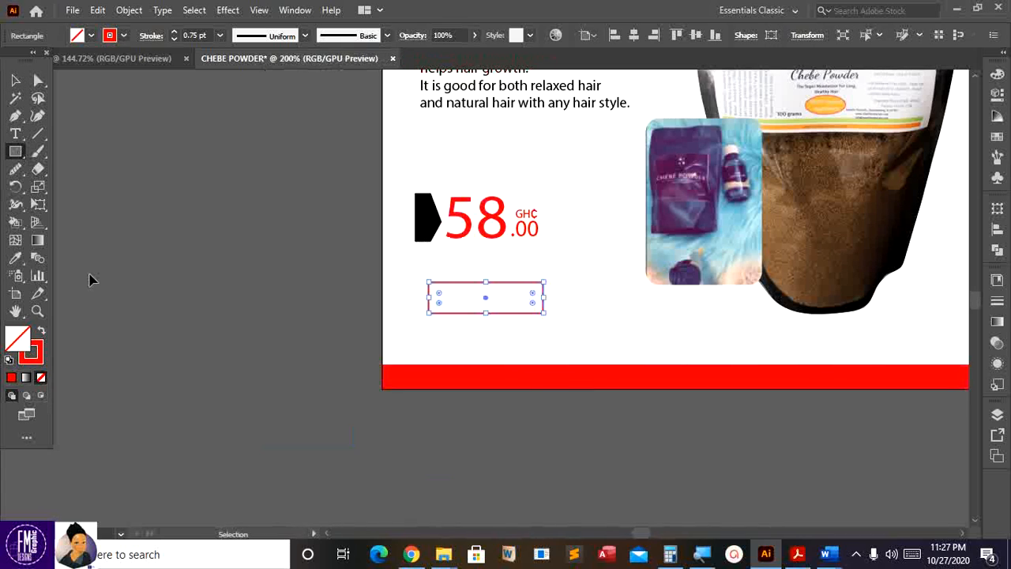
pyautogui.hotkey('ctrl', '=')
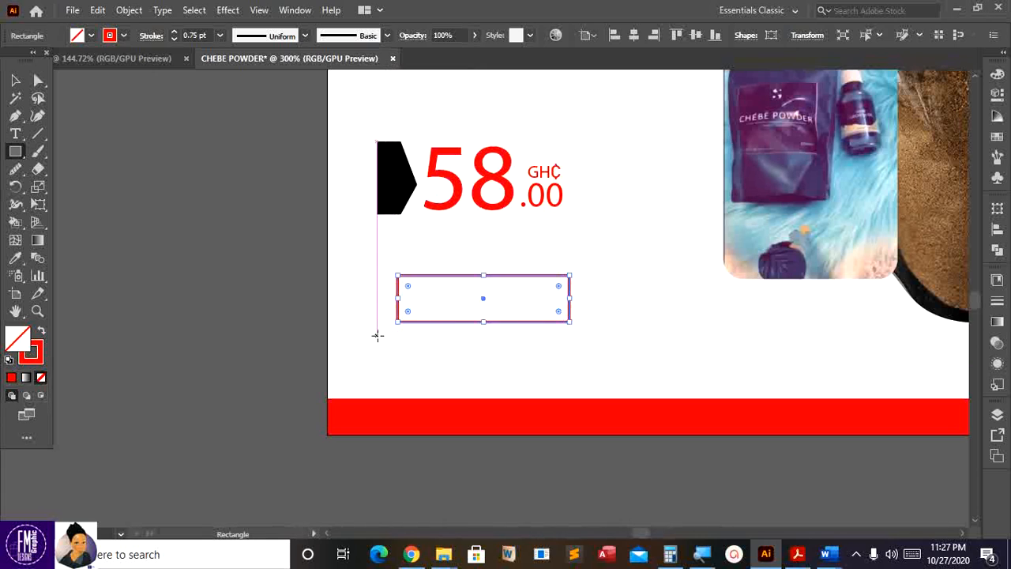
pyautogui.moveTo(377, 334)
pyautogui.mouseDown()
pyautogui.moveTo(446, 351)
pyautogui.moveTo(580, 340)
pyautogui.mouseUp()
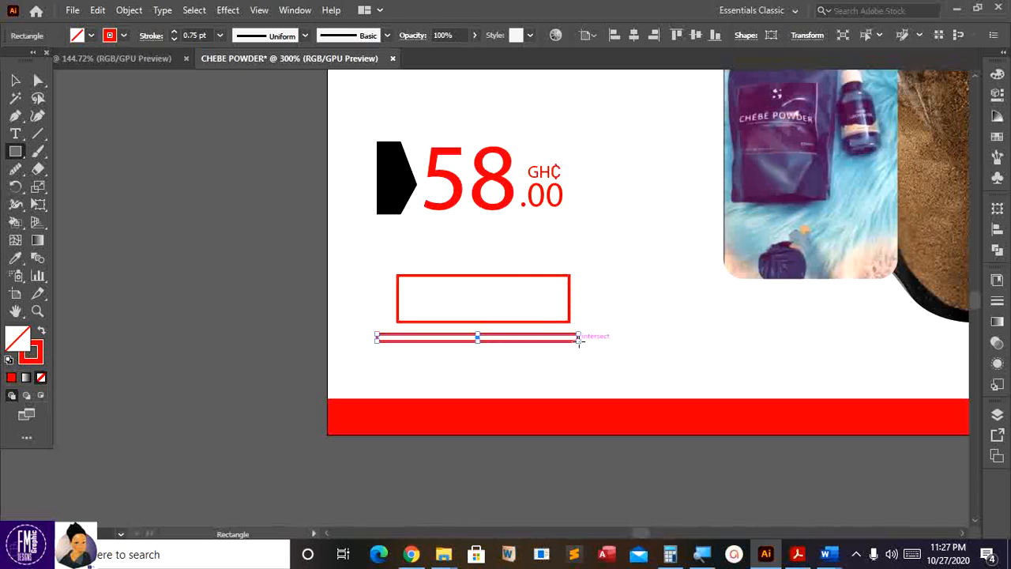
pyautogui.click(43, 334)
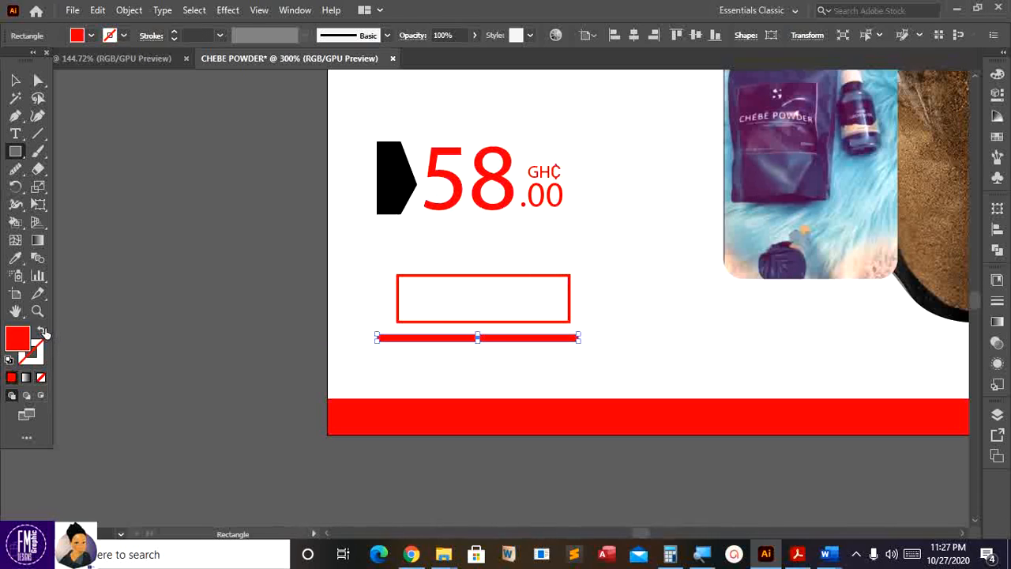
# - Nudge the red bar into place along the box's bottom edge
pyautogui.click(15, 80)
pyautogui.press('Up')
pyautogui.press('Up')
pyautogui.press('Up')
pyautogui.press('Up')
pyautogui.press('Up')
pyautogui.press('Up')
pyautogui.press('Up')
pyautogui.press('Up')
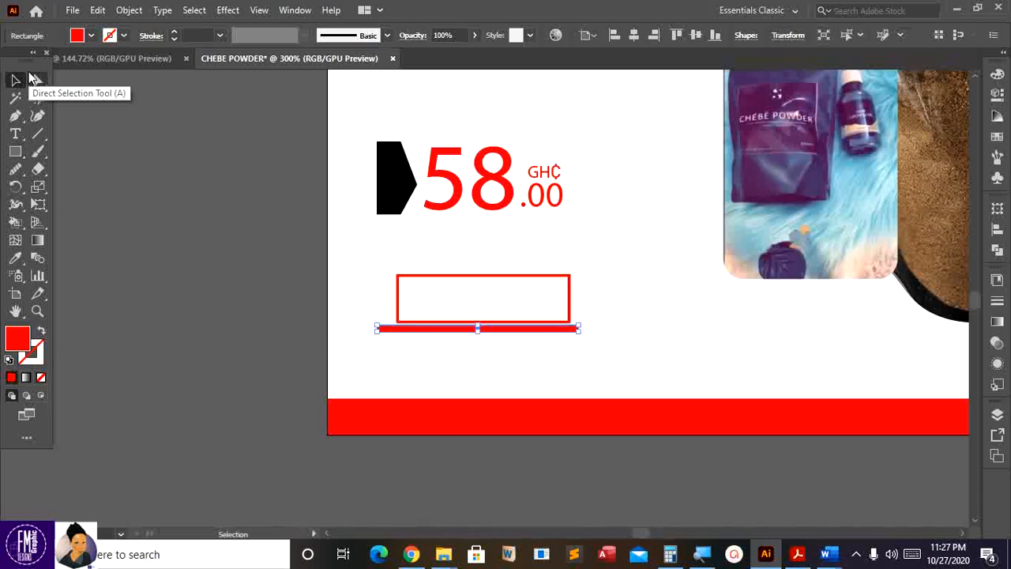
pyautogui.press('Right')
pyautogui.press('Right')
pyautogui.press('Right')
pyautogui.press('Right')
pyautogui.press('Down')
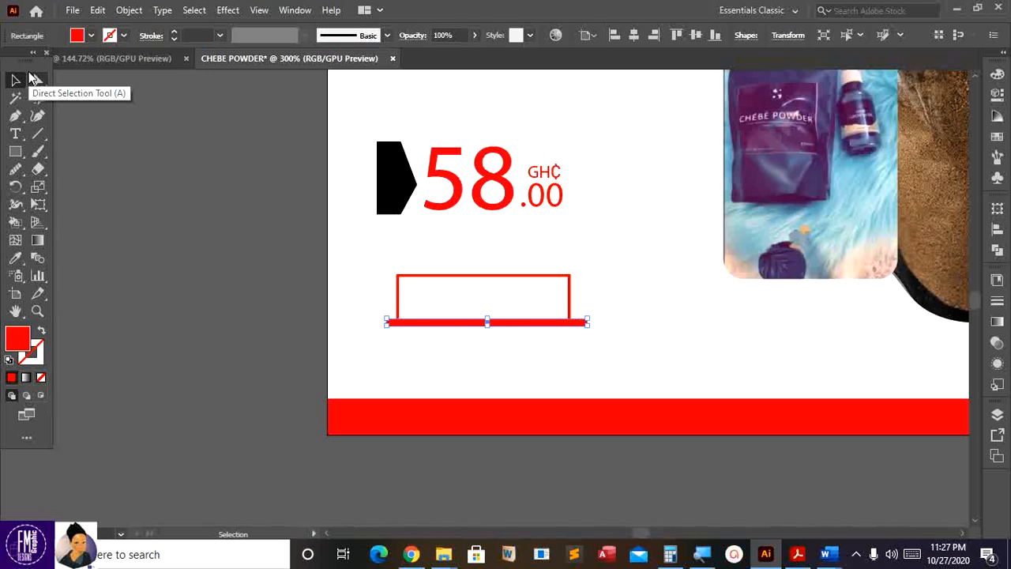
pyautogui.press('Down')
pyautogui.click(304, 345)
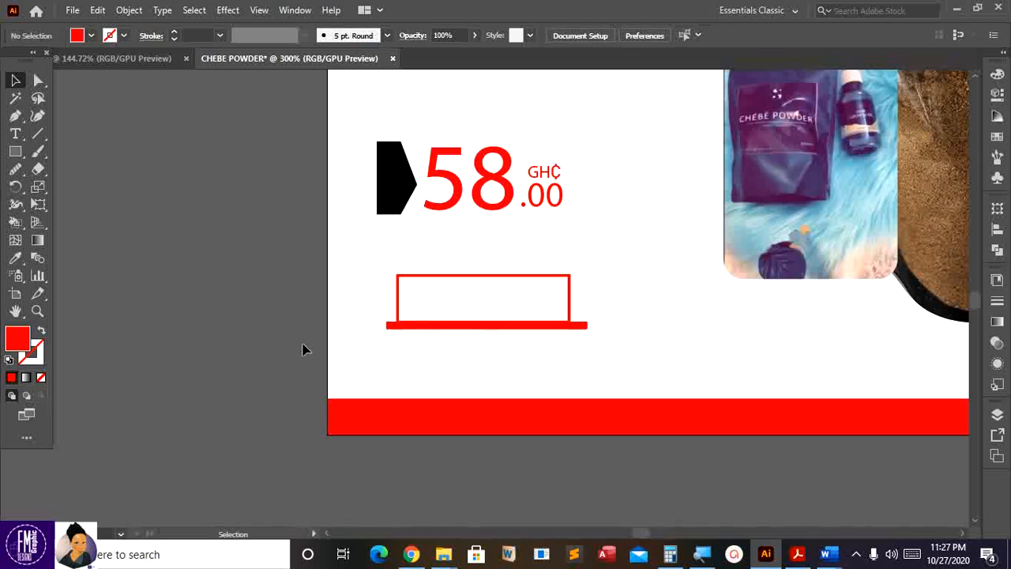
pyautogui.click(447, 324)
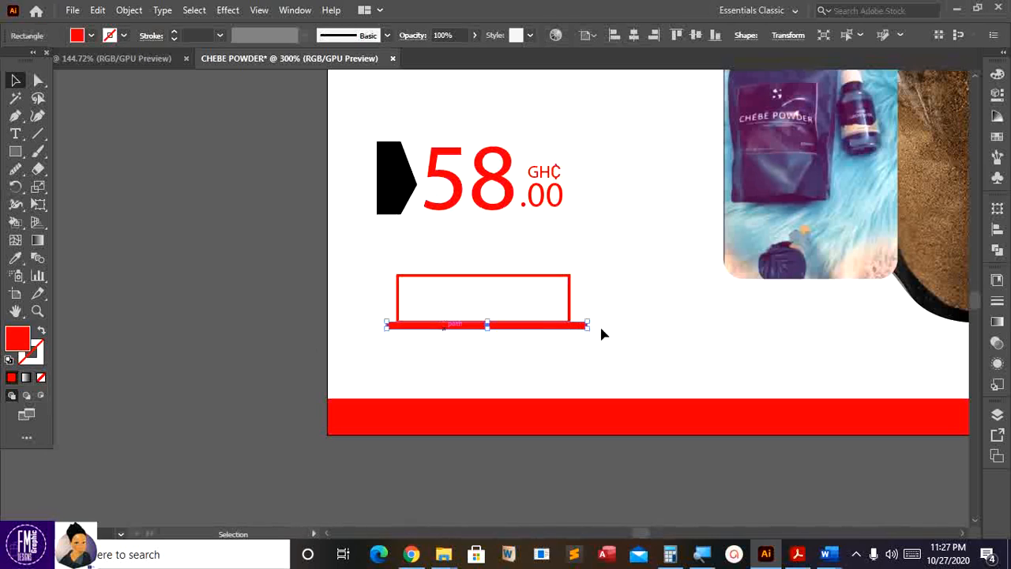
pyautogui.hotkey('ctrl', 'shift', 'a')
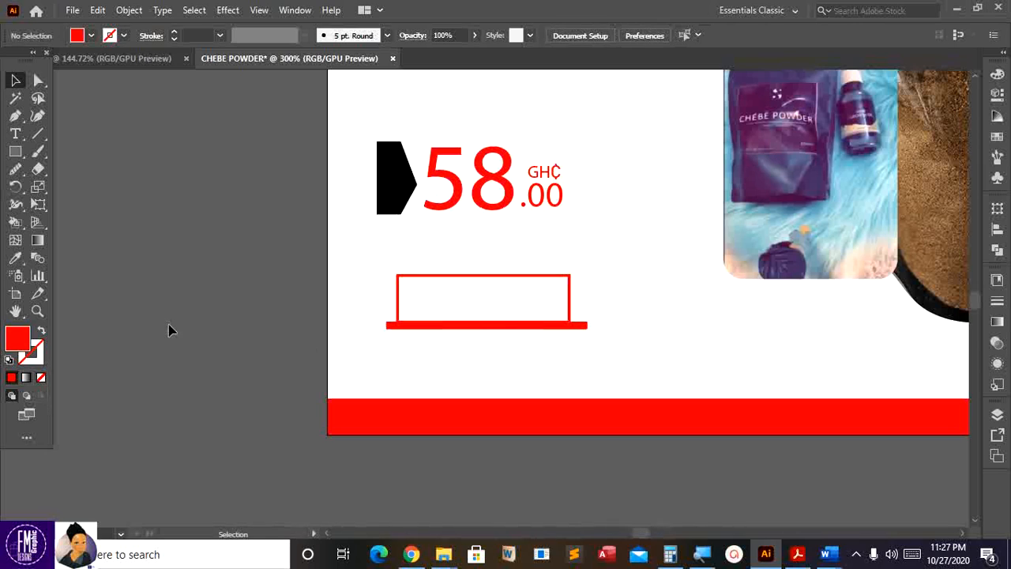
pyautogui.hotkey('ctrl', '0')
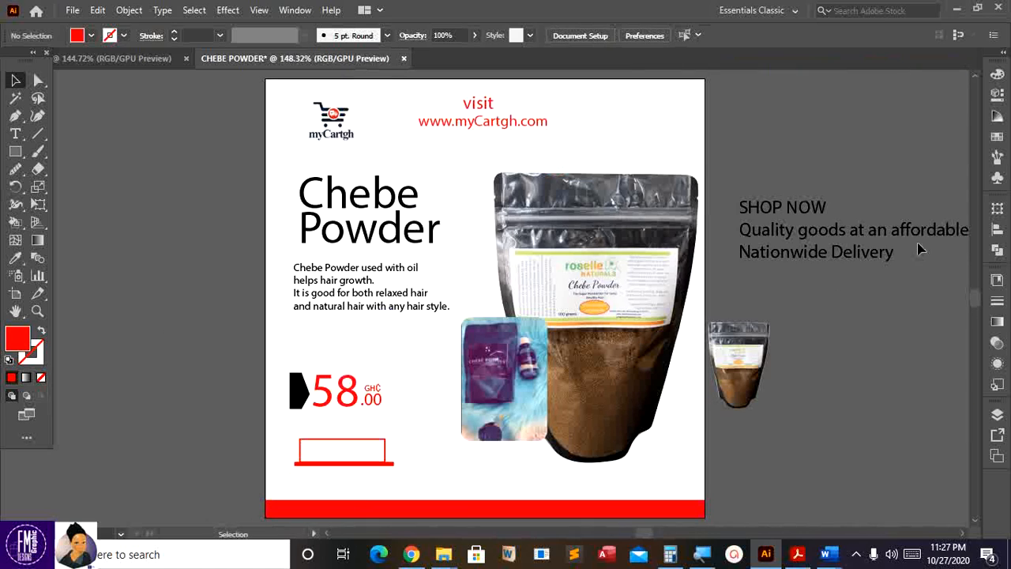
# - Delete the SHOP NOW words from the tagline text
pyautogui.press('t')
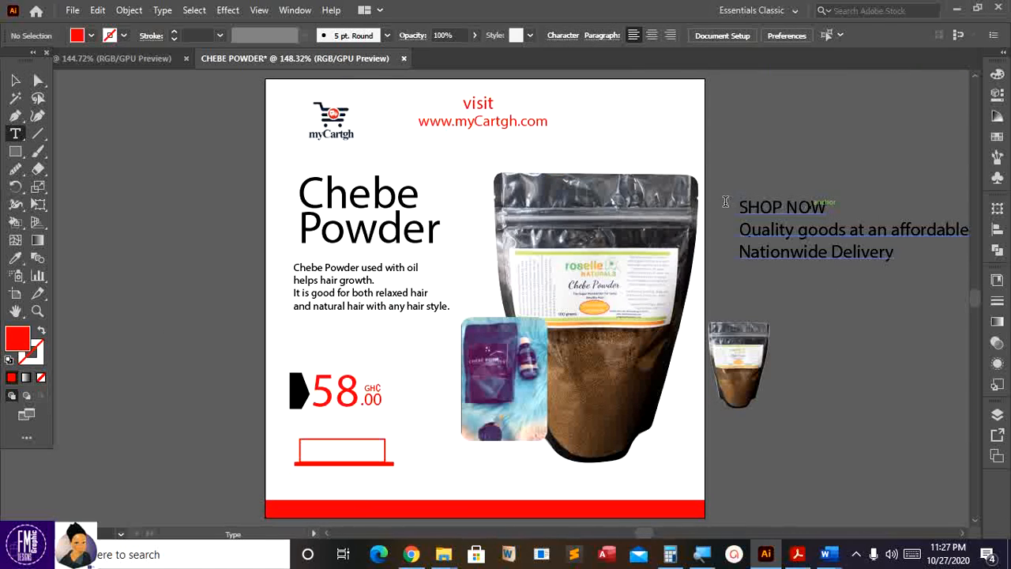
pyautogui.moveTo(737, 206); pyautogui.dragTo(827, 208)
pyautogui.moveTo(740, 207); pyautogui.dragTo(853, 203)
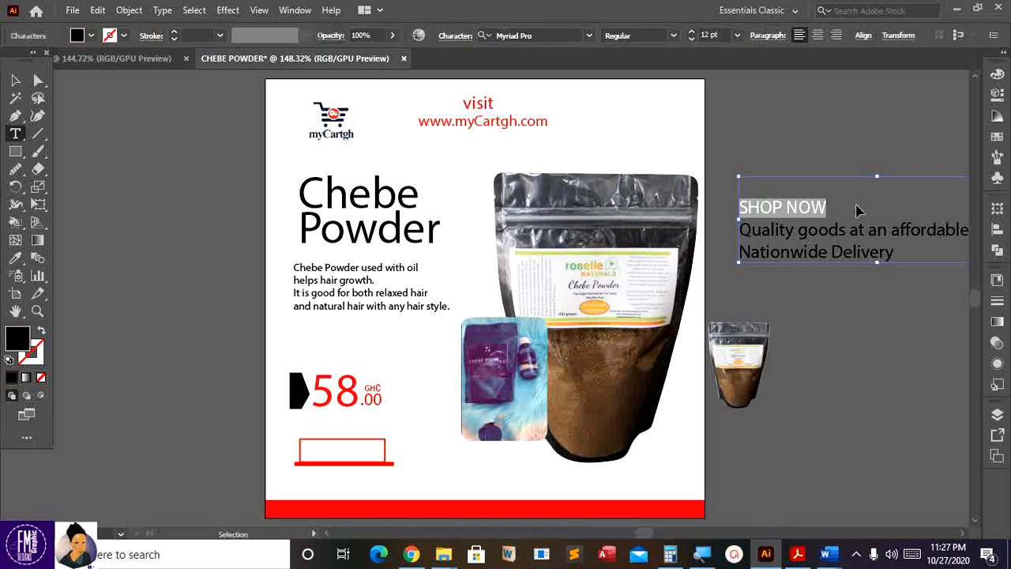
pyautogui.press('BackSpace')
pyautogui.click(167, 378)
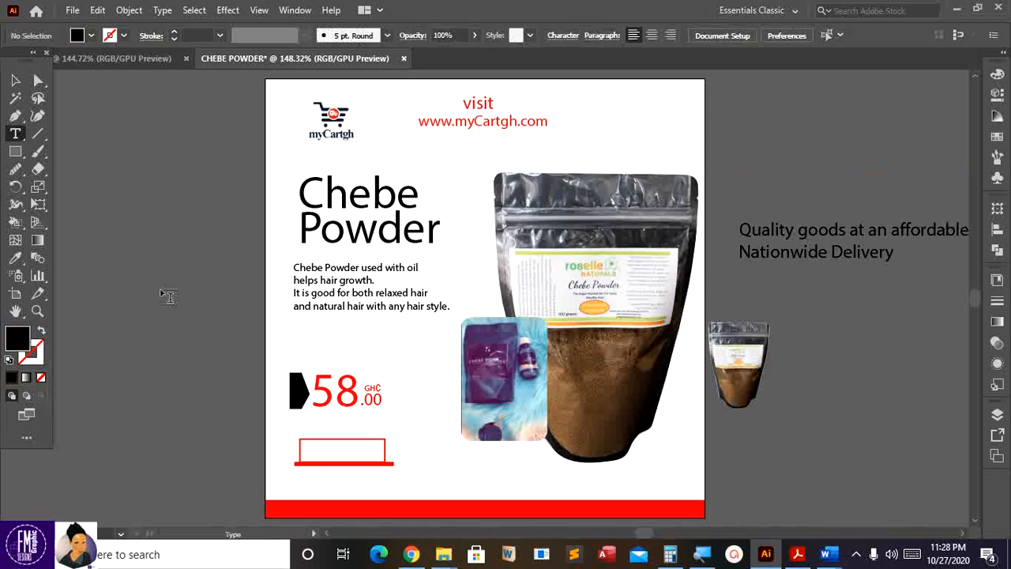
# - Create a new SHOP NOW text left of the artboard and set it to Bold
pyautogui.click(137, 379)
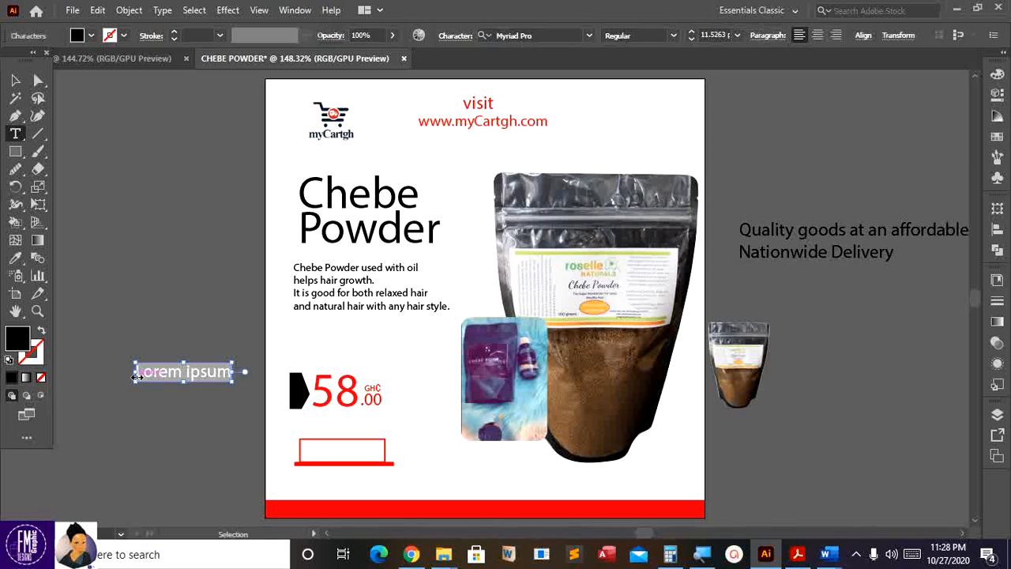
pyautogui.click(137, 377)
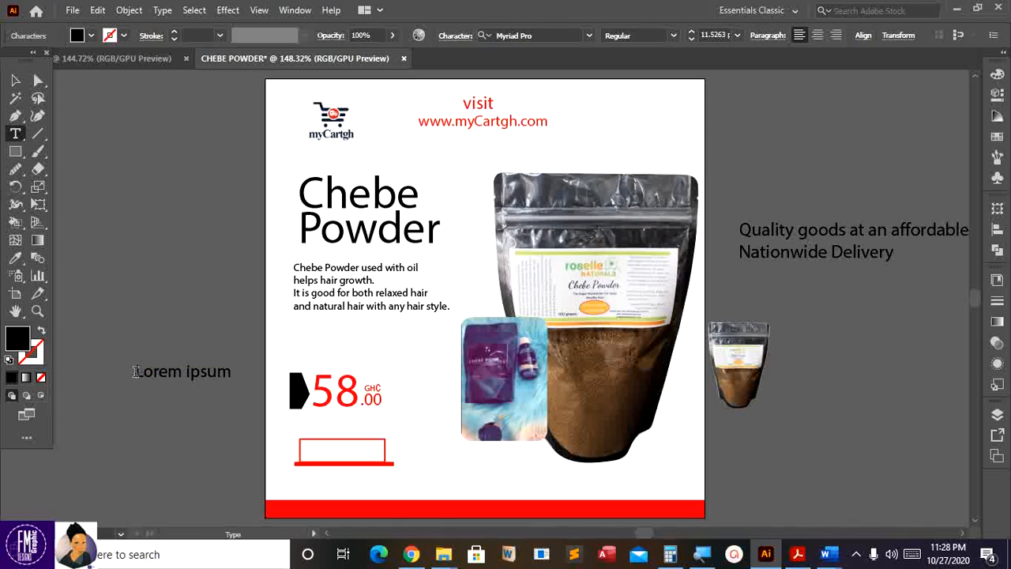
pyautogui.moveTo(136, 371); pyautogui.dragTo(231, 376)
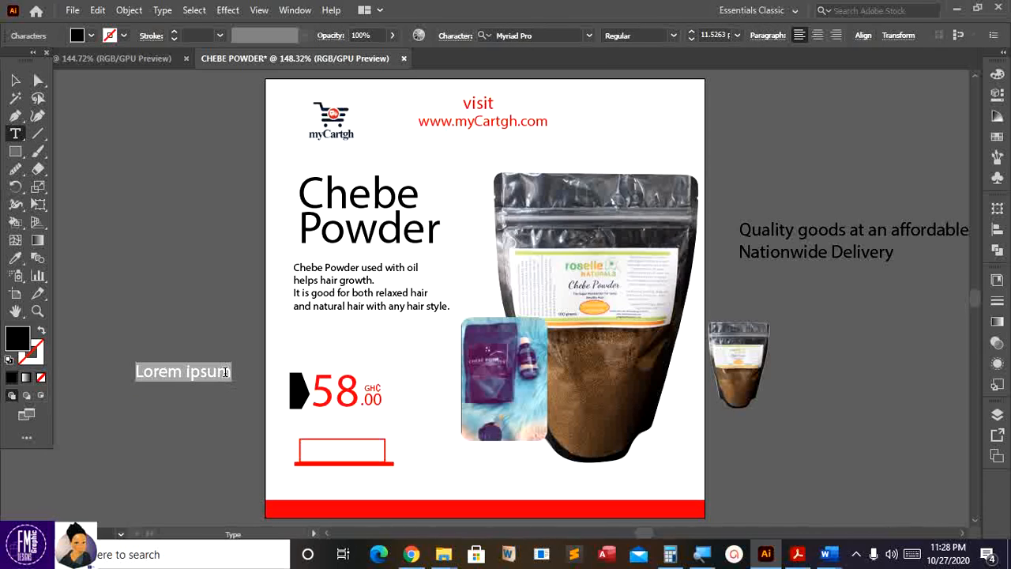
pyautogui.write('SHOP')
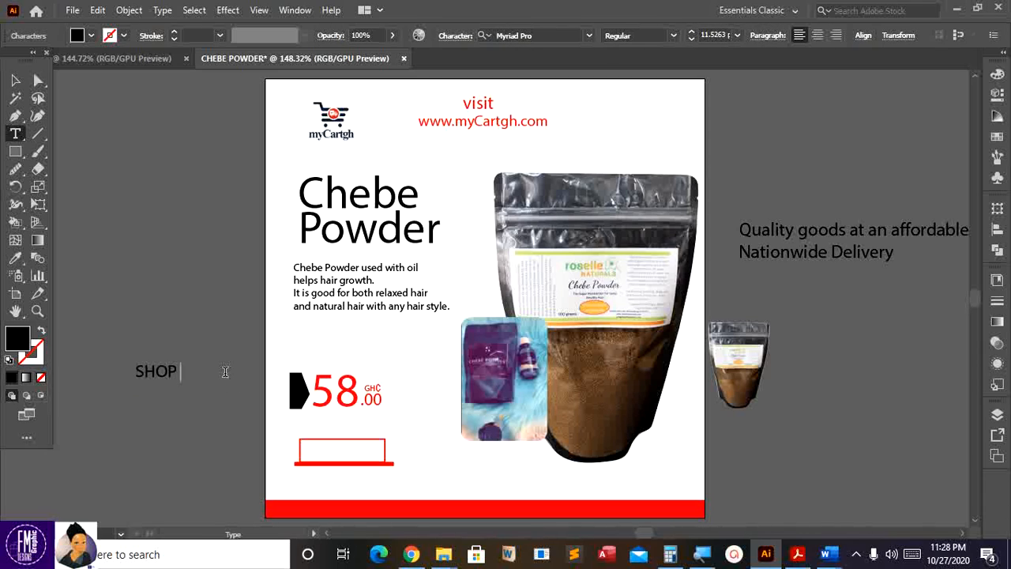
pyautogui.write(' NOW')
pyautogui.click(16, 80)
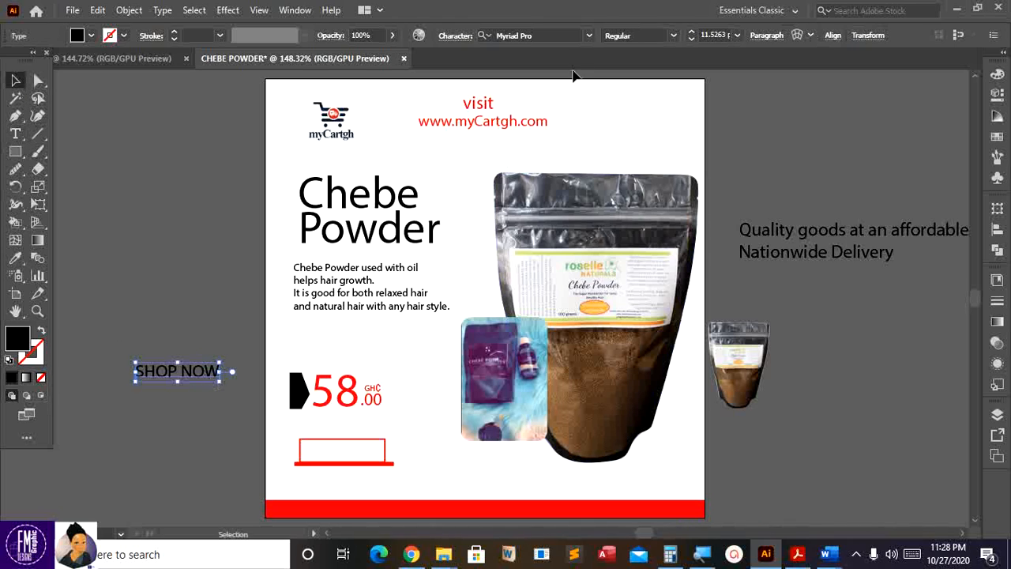
pyautogui.click(673, 36)
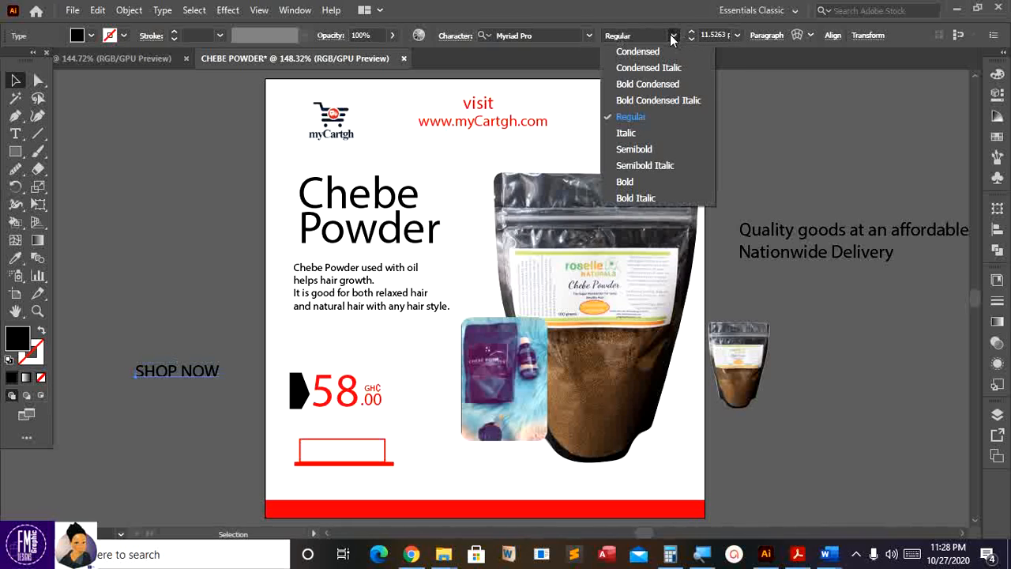
pyautogui.click(638, 183)
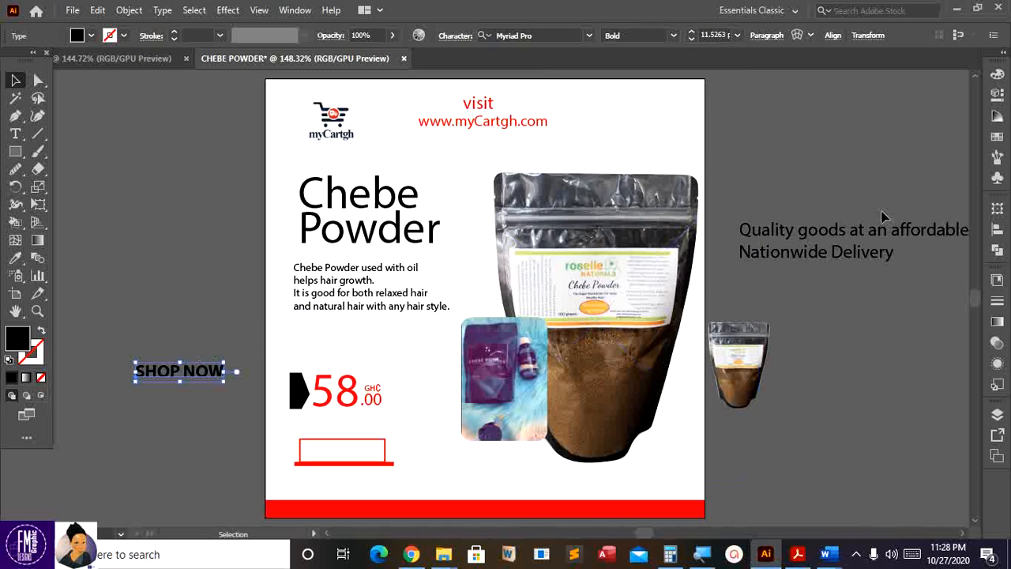
# - Tighten SHOP NOW's letter spacing and move it into the red button box
pyautogui.click(998, 94)
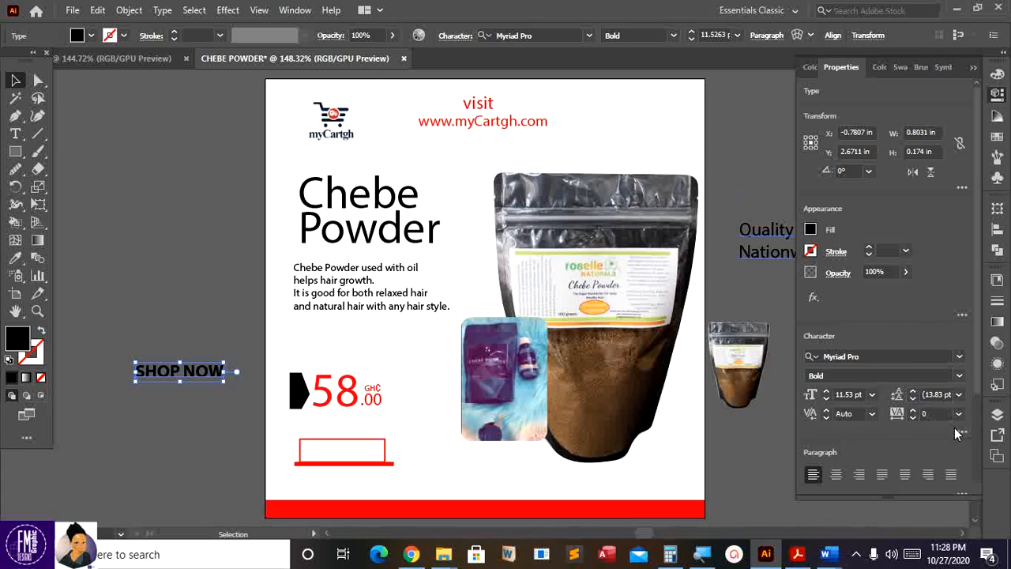
pyautogui.click(914, 417)
pyautogui.click(914, 417)
pyautogui.click(914, 416)
pyautogui.click(914, 417)
pyautogui.click(914, 417)
pyautogui.click(914, 417)
pyautogui.click(914, 417)
pyautogui.click(914, 417)
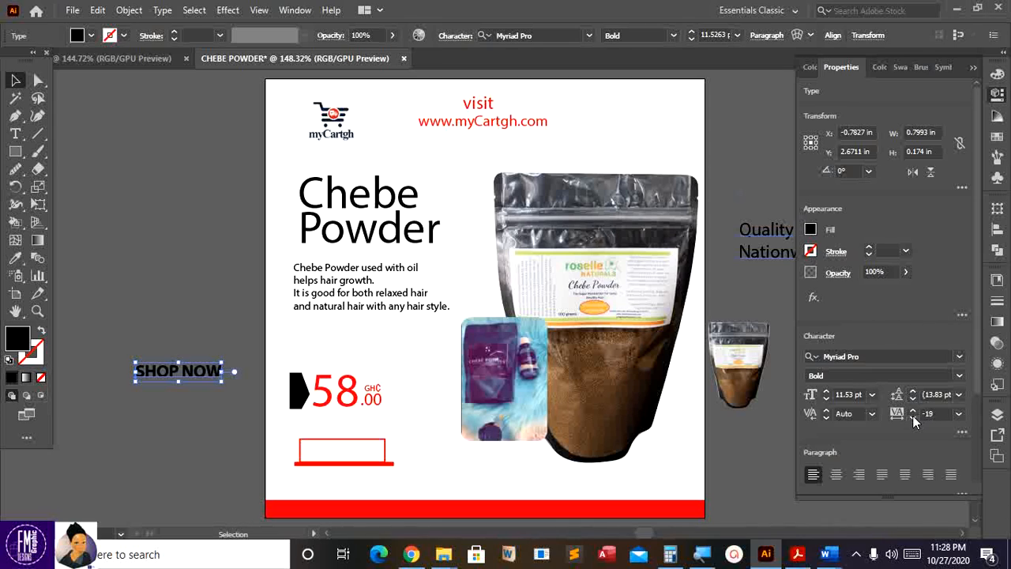
pyautogui.click(914, 417)
pyautogui.click(914, 417)
pyautogui.click(914, 417)
pyautogui.click(914, 417)
pyautogui.moveTo(204, 378); pyautogui.dragTo(370, 458)
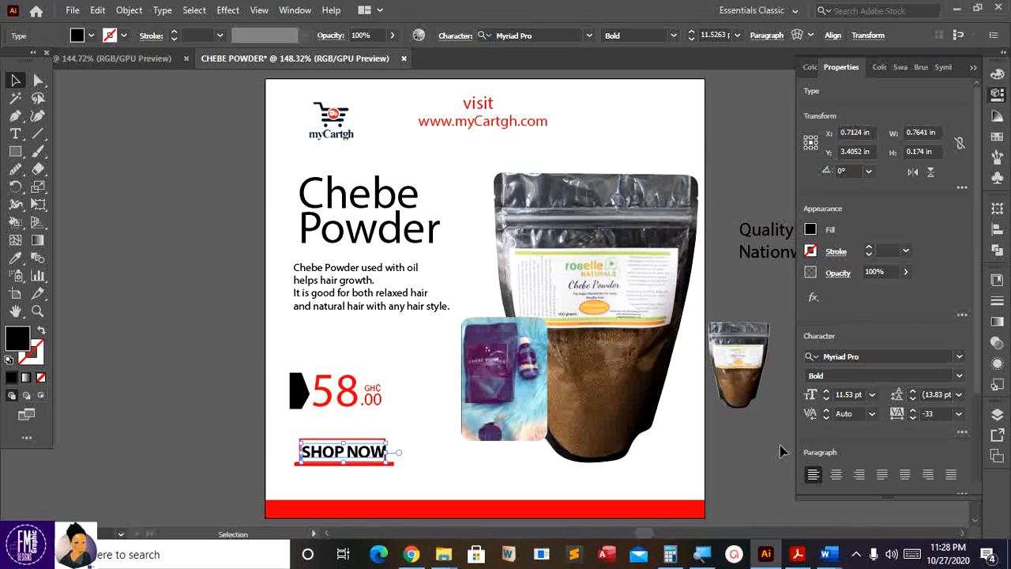
pyautogui.click(913, 417)
pyautogui.click(913, 417)
pyautogui.click(912, 418)
pyautogui.click(912, 417)
pyautogui.click(913, 418)
pyautogui.click(912, 417)
pyautogui.click(912, 418)
pyautogui.click(907, 418)
pyautogui.click(908, 419)
pyautogui.click(907, 419)
pyautogui.click(907, 419)
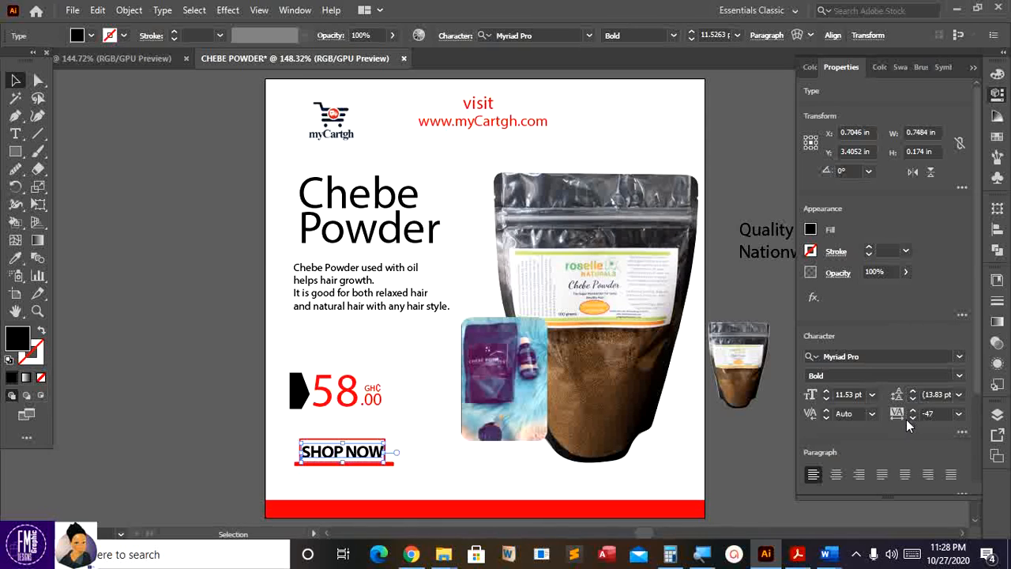
# - Colour the SHOP NOW text pure red (hue 360°)
pyautogui.doubleClick(20, 345)
pyautogui.moveTo(412, 240); pyautogui.dragTo(498, 180)
pyautogui.click(661, 183)
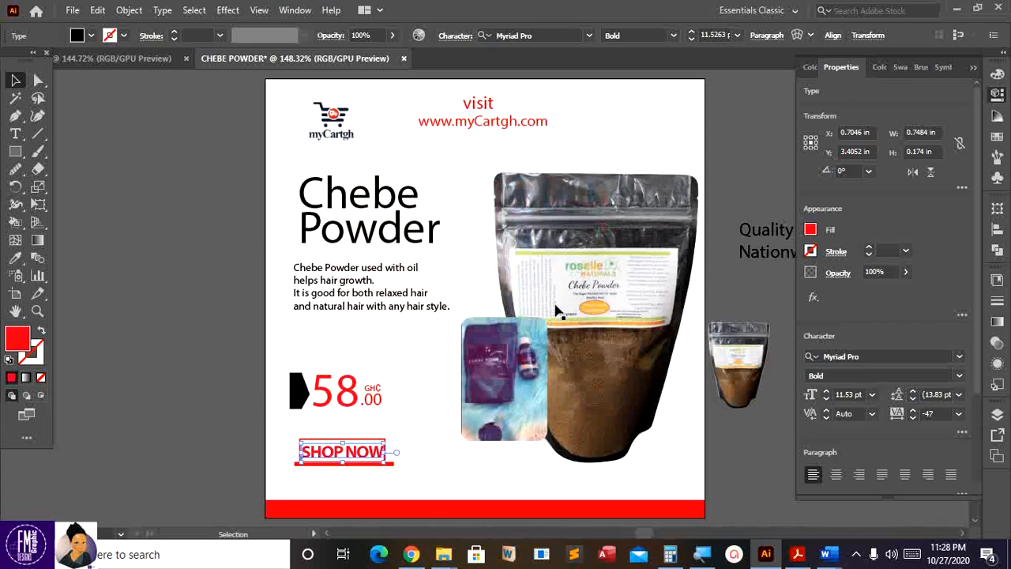
pyautogui.scroll(-3, 467, 406)
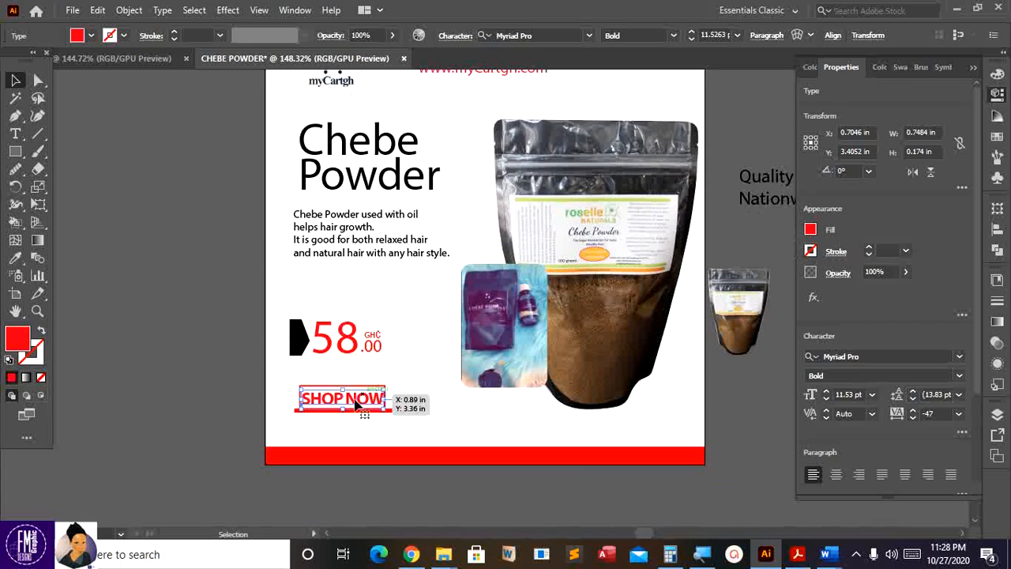
pyautogui.doubleClick(17, 338)
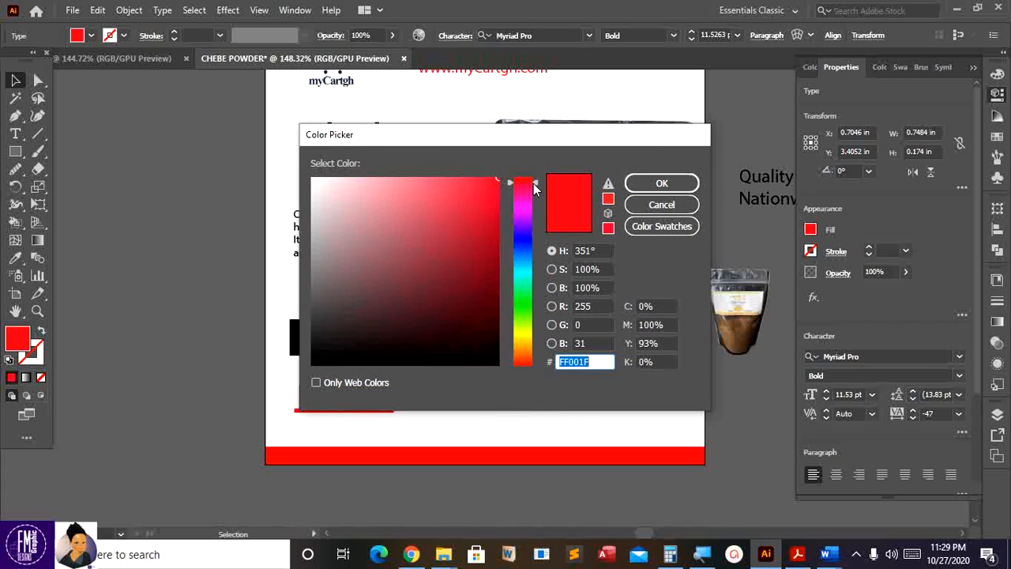
pyautogui.moveTo(534, 190); pyautogui.dragTo(532, 172)
pyautogui.click(661, 184)
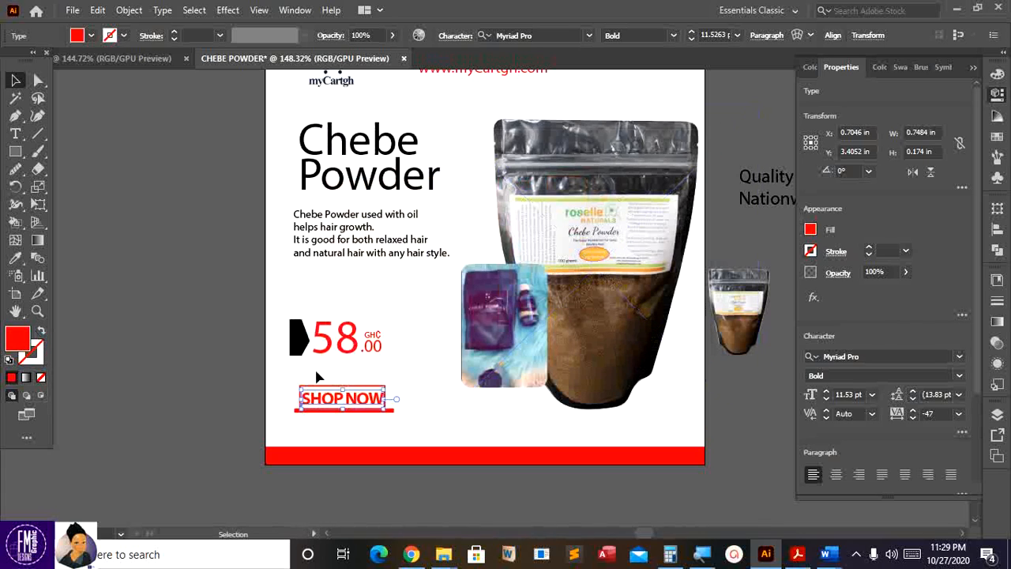
# - Nudge SHOP NOW slightly left and up inside the button
pyautogui.press('Left')
pyautogui.press('Up')
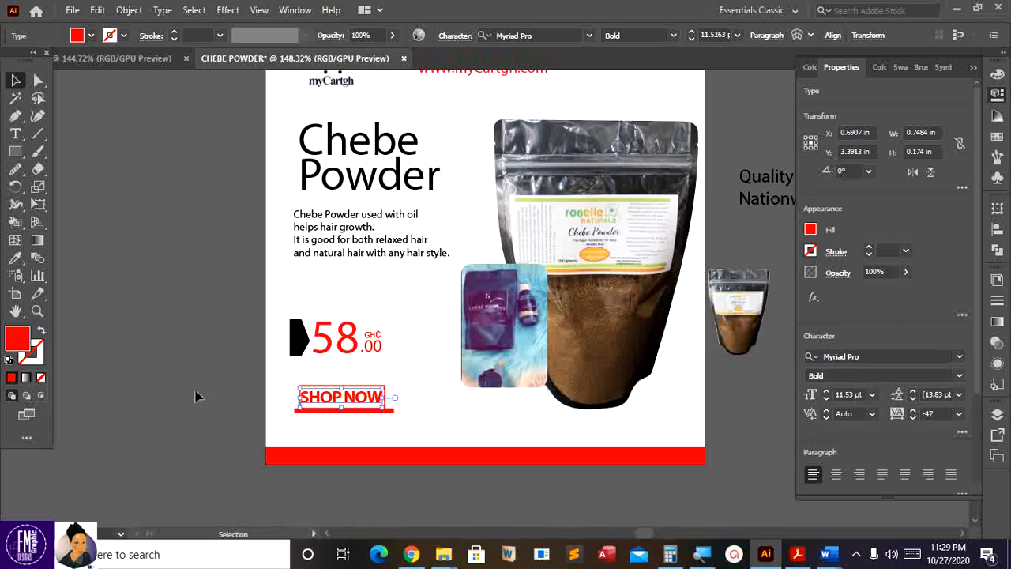
pyautogui.click(203, 447)
pyautogui.scroll(-1, 215, 442)
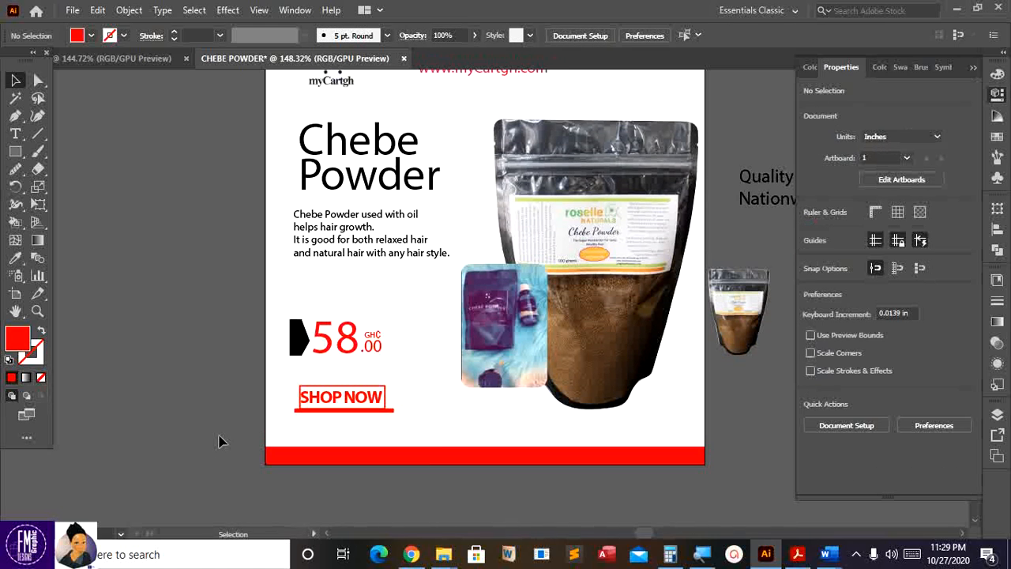
pyautogui.scroll(2, 219, 440)
pyautogui.scroll(1, 223, 441)
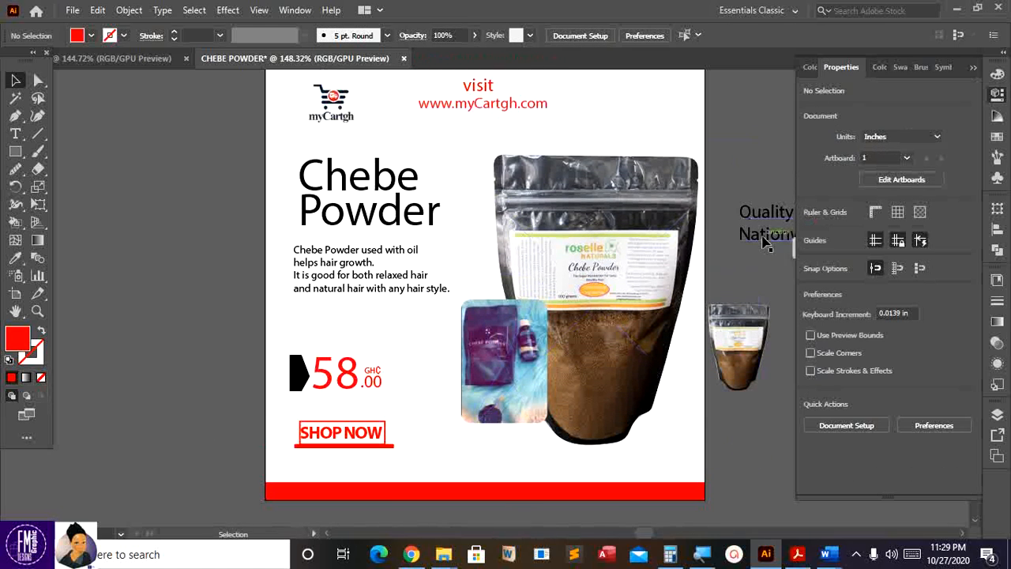
# - Move the 'Quality goods at an affordable price / Nationwide Delivery' tagline beneath SHOP NOW, scaled to 5.62 pt
pyautogui.moveTo(762, 235); pyautogui.dragTo(326, 486)
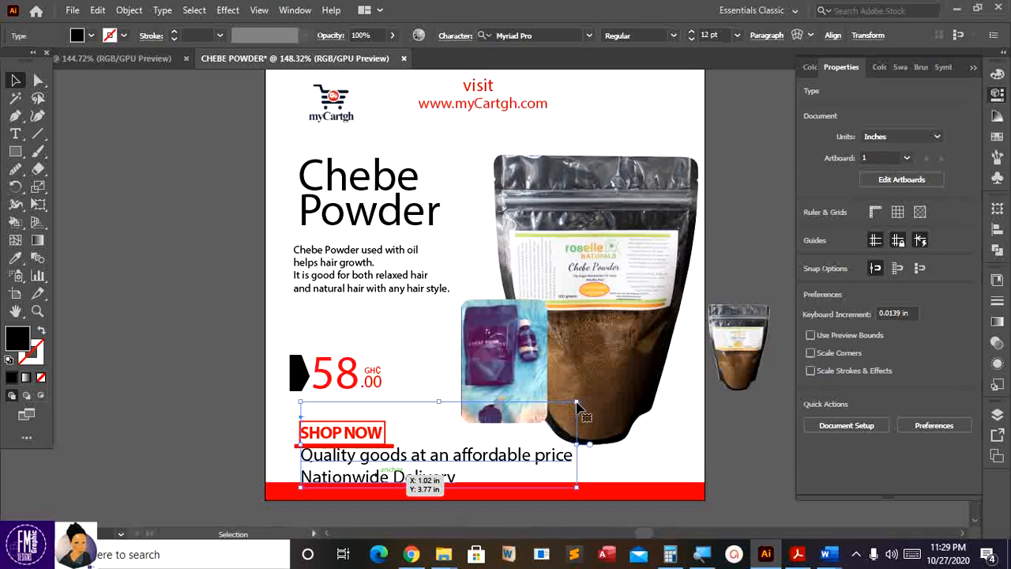
pyautogui.moveTo(577, 403); pyautogui.dragTo(423, 427)
pyautogui.press('Left')
pyautogui.press('Left')
pyautogui.press('Left')
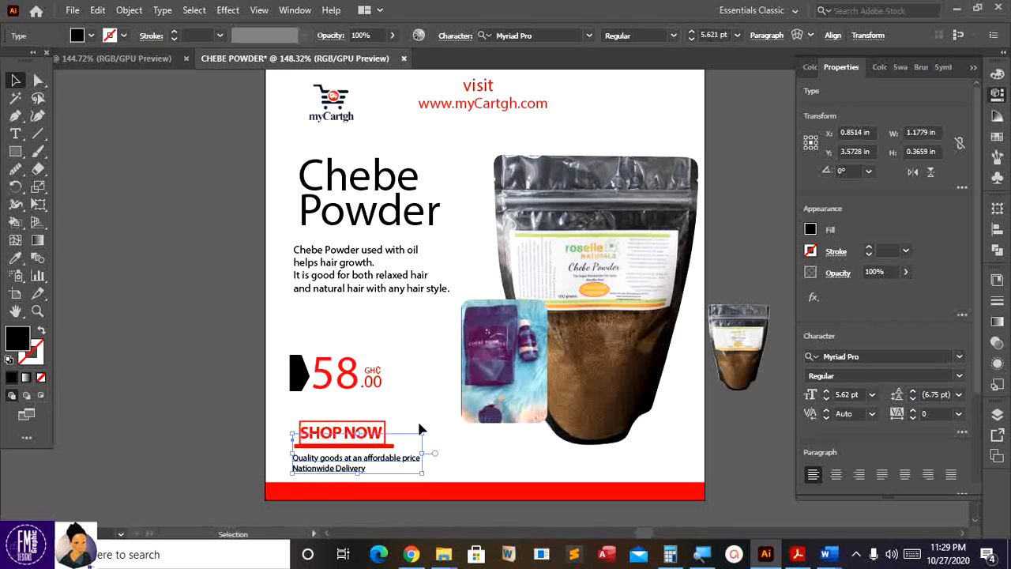
pyautogui.press('Right')
pyautogui.press('Up')
pyautogui.press('Down')
pyautogui.click(192, 451)
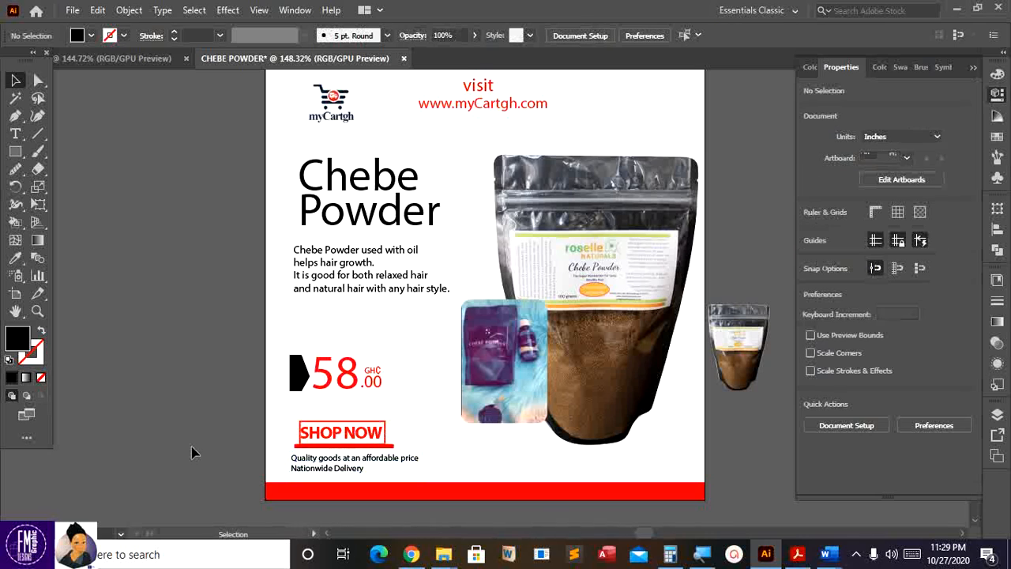
pyautogui.scroll(1, 192, 451)
pyautogui.scroll(-2, 192, 451)
pyautogui.moveTo(507, 368); pyautogui.dragTo(491, 356)
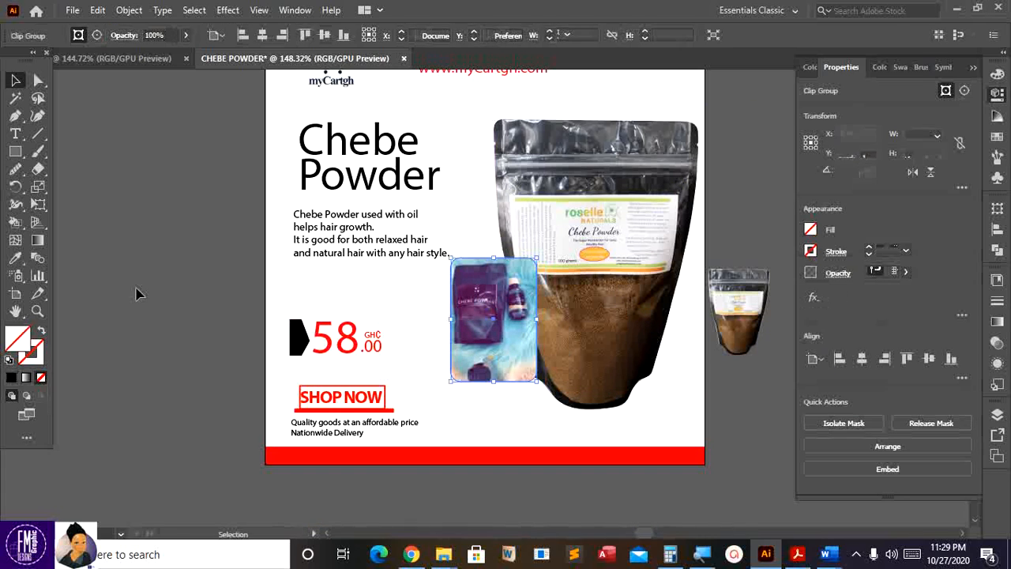
# - Draw a flat ellipse under the bag's base with a black fill at 18% opacity
pyautogui.click(117, 278)
pyautogui.moveTo(15, 151); pyautogui.dragTo(59, 186)
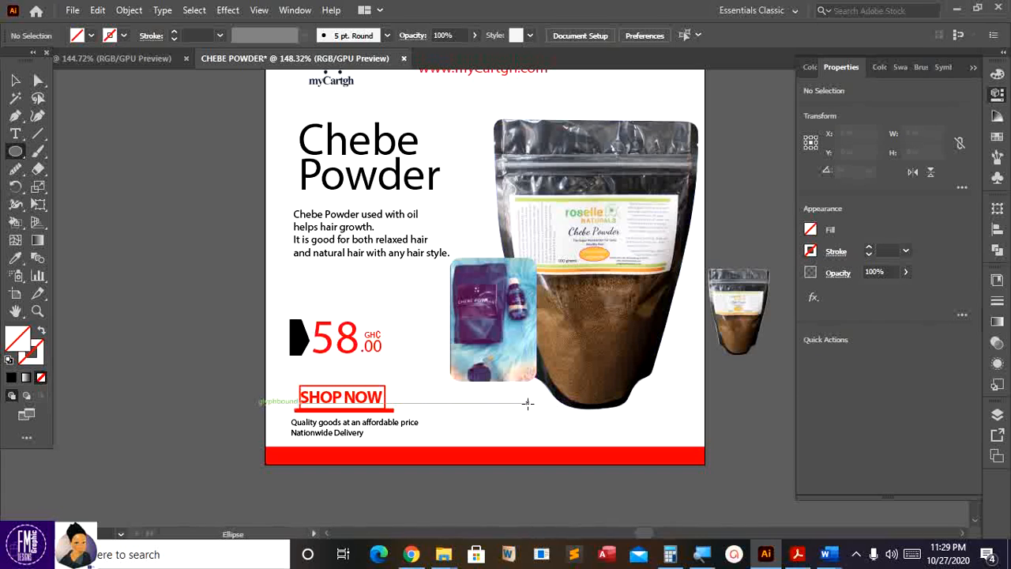
pyautogui.moveTo(541, 401); pyautogui.dragTo(630, 404)
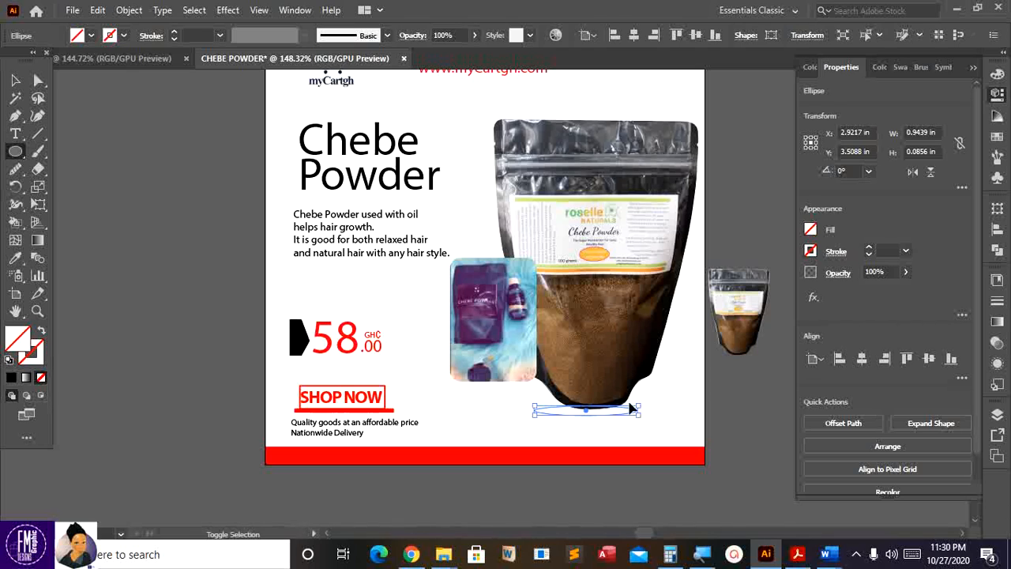
pyautogui.click(91, 36)
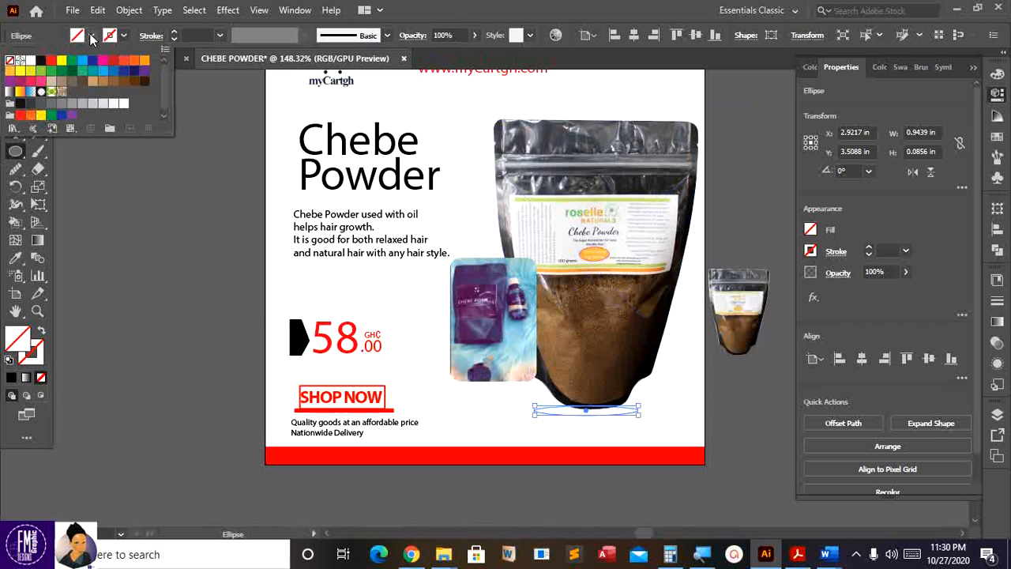
pyautogui.click(41, 60)
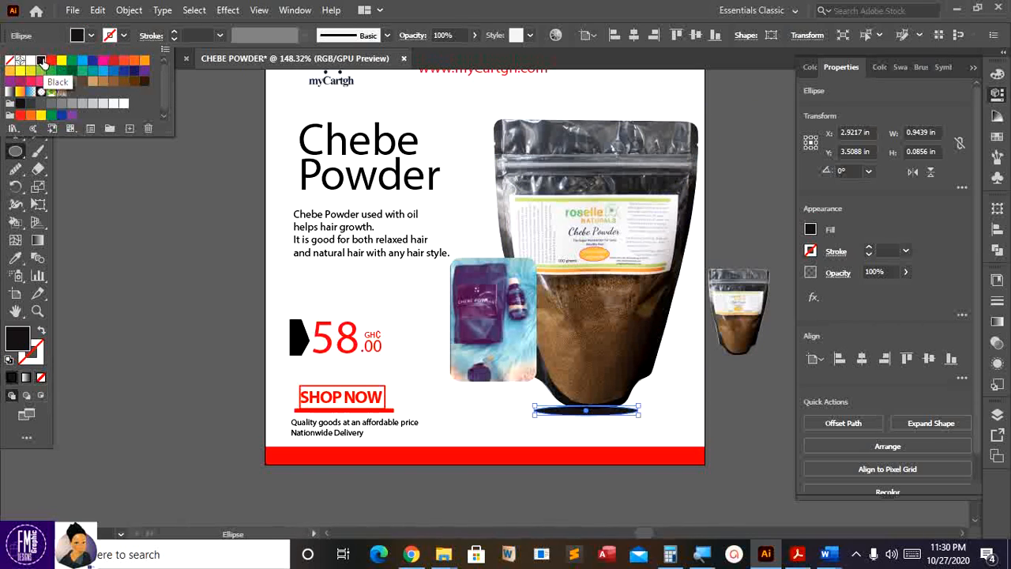
pyautogui.click(475, 36)
pyautogui.click(473, 36)
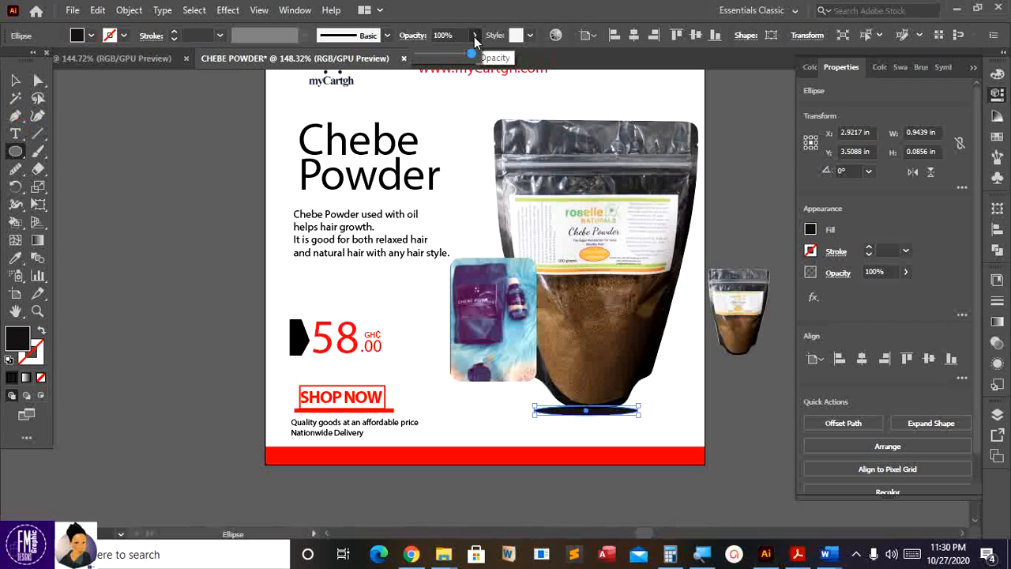
pyautogui.moveTo(445, 52); pyautogui.dragTo(425, 54)
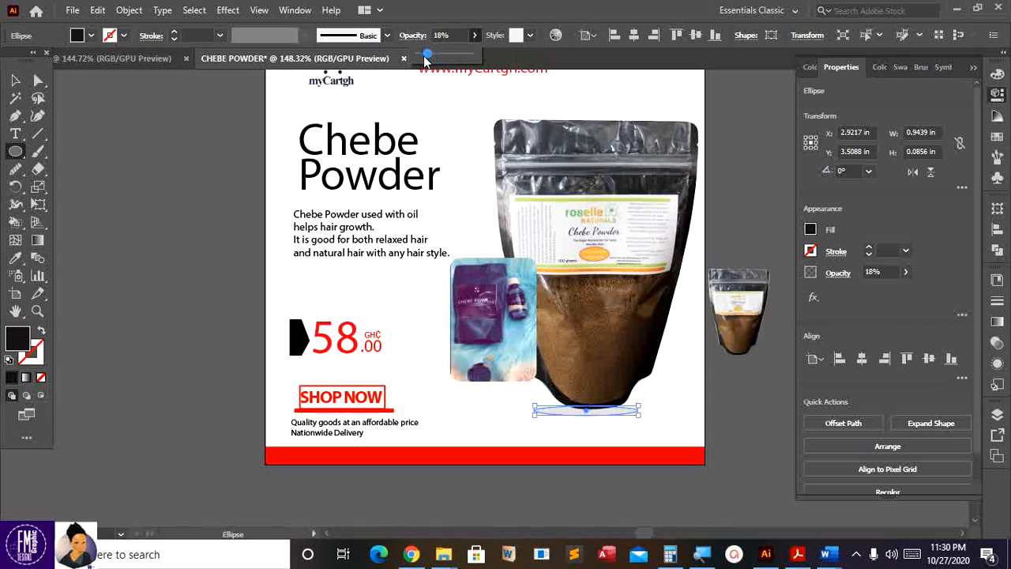
# - Nudge the shadow ellipse slightly down and right so it sits under the bag
pyautogui.click(15, 80)
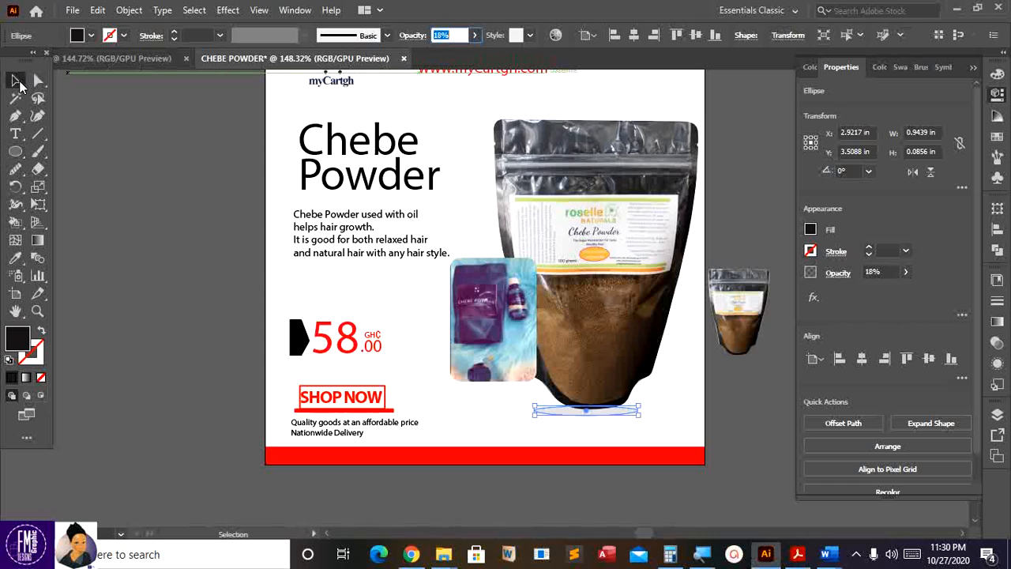
pyautogui.click(119, 139)
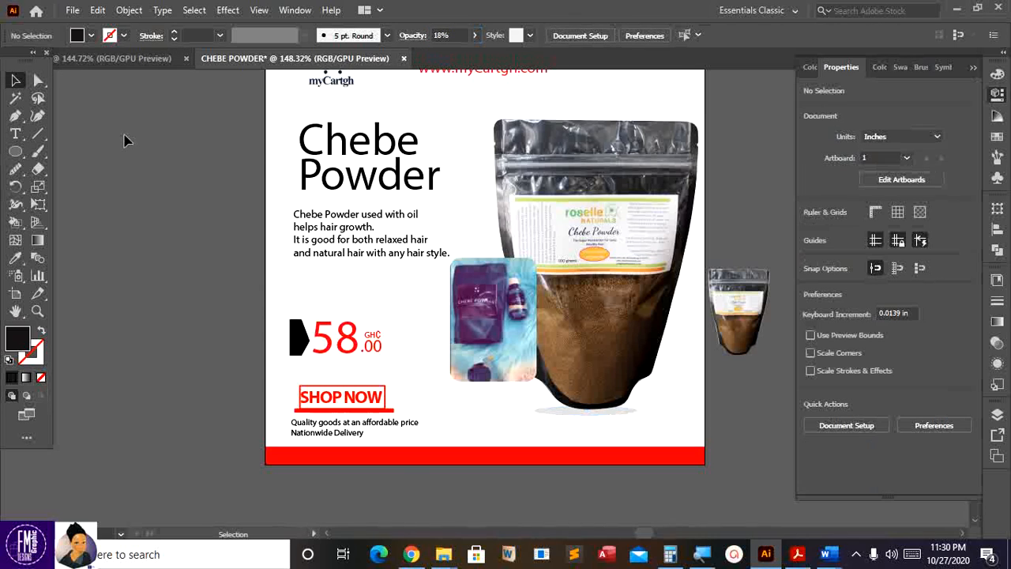
pyautogui.click(624, 412)
pyautogui.moveTo(627, 413); pyautogui.dragTo(625, 417)
pyautogui.press('Right')
pyautogui.press('Up')
pyautogui.press('Down')
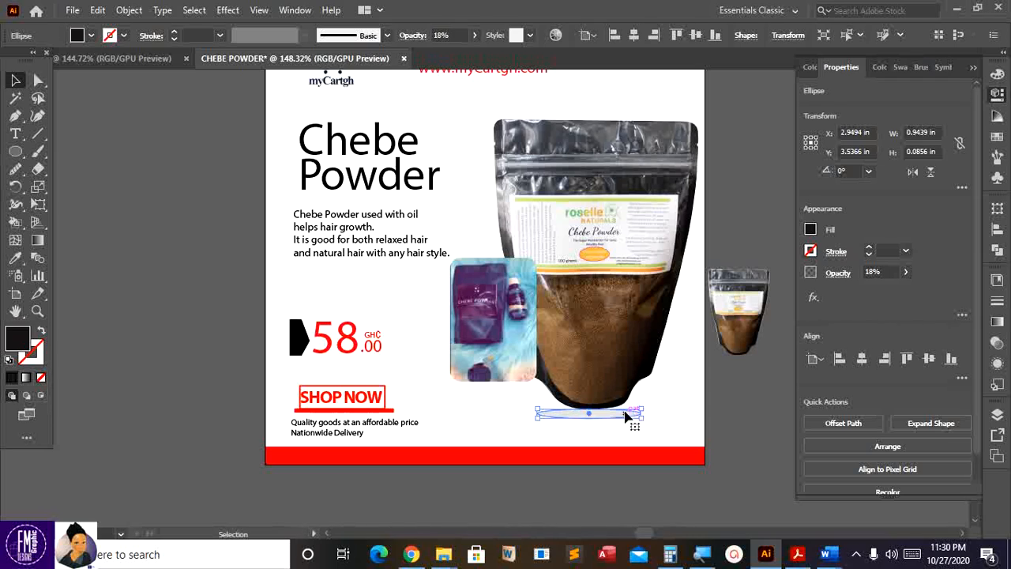
pyautogui.press('Right')
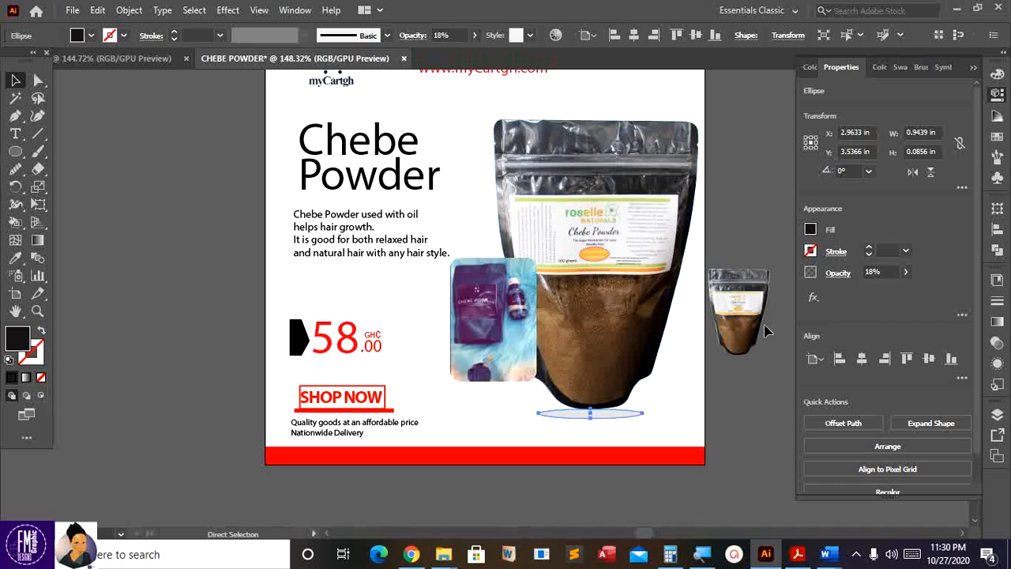
pyautogui.scroll(2, 764, 326)
pyautogui.scroll(-2, 533, 286)
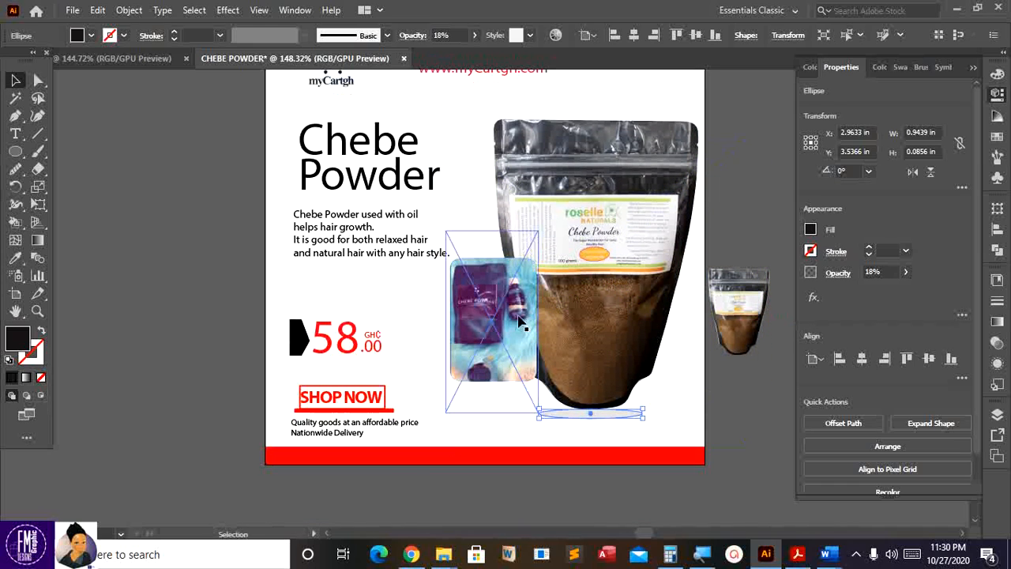
# - Place the Twitter, Facebook and Instagram logo files, stacked in a column left of the artboard
pyautogui.click(72, 10)
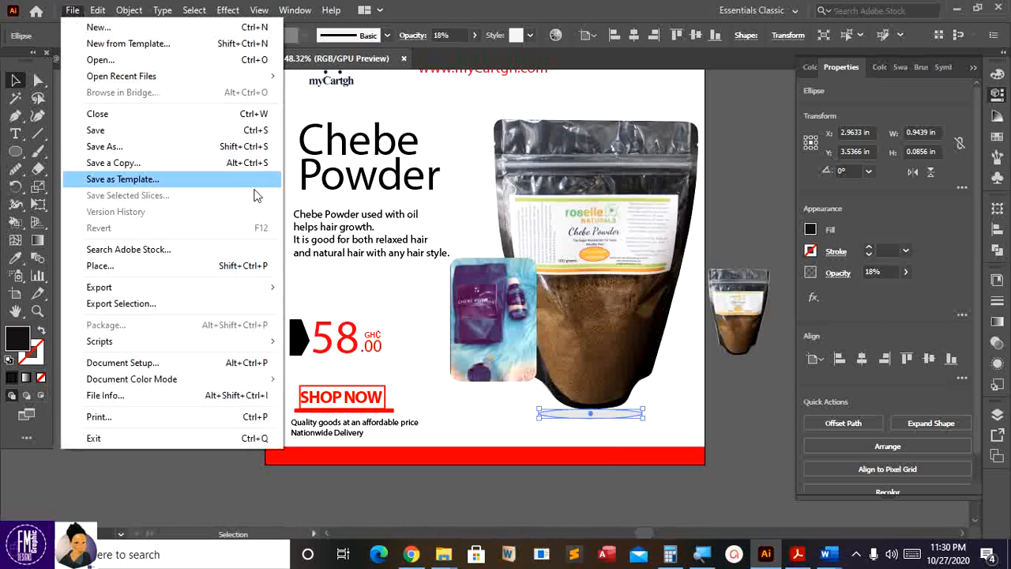
pyautogui.click(417, 469)
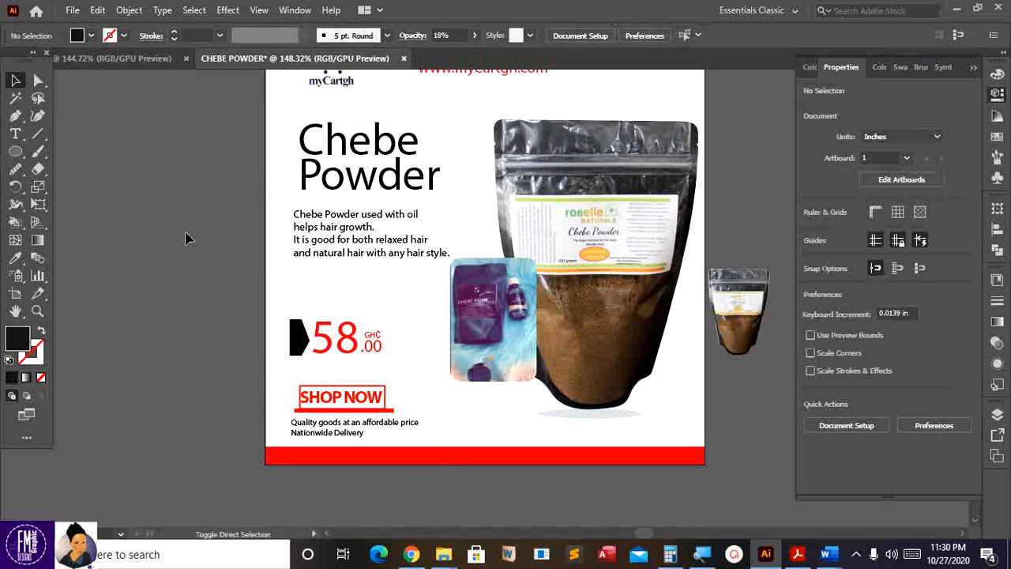
pyautogui.hotkey('ctrl', 'shift', 'p')
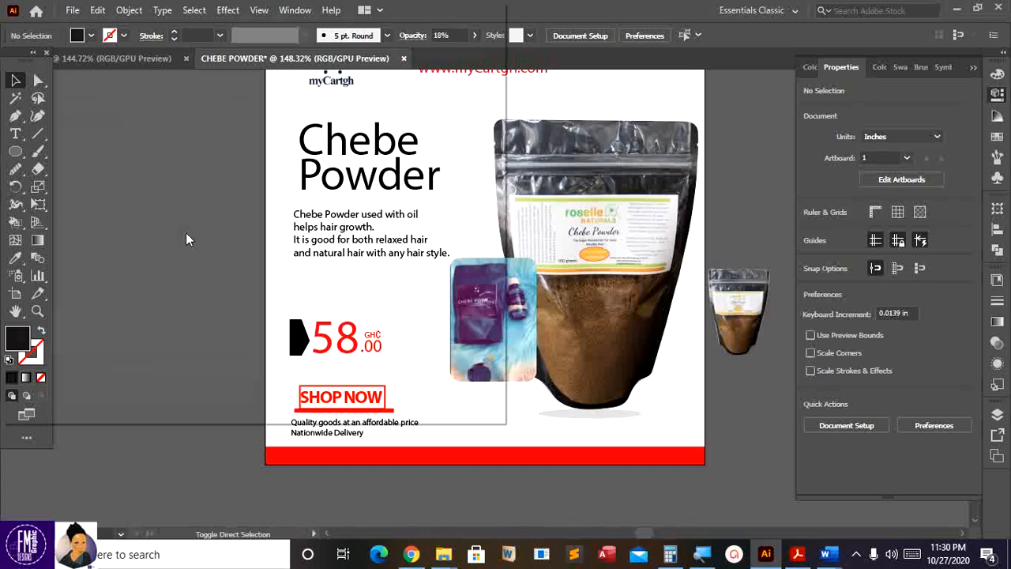
pyautogui.click(323, 241)
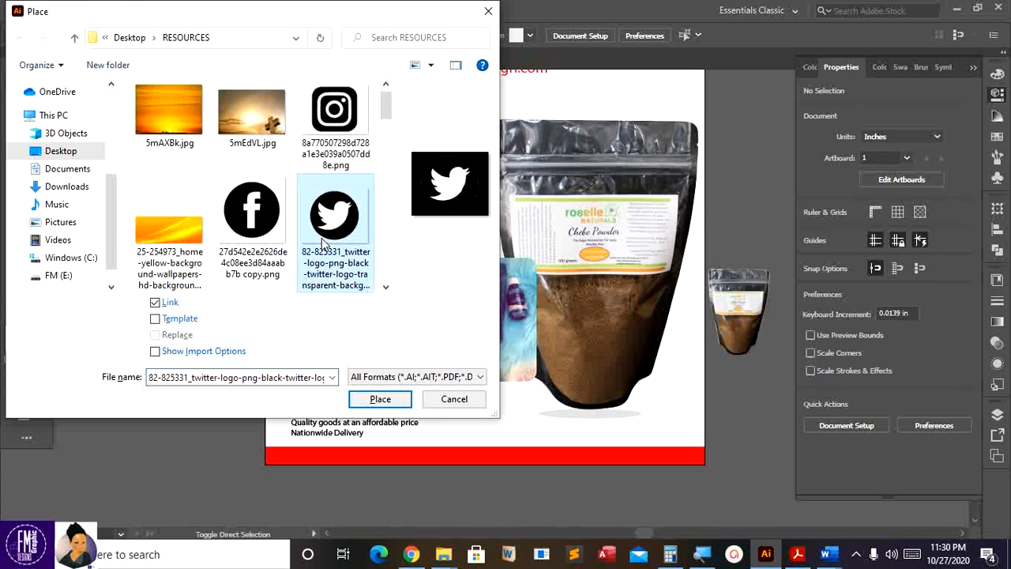
pyautogui.keyDown('ctrl'); pyautogui.click(272, 235); pyautogui.keyUp('ctrl')
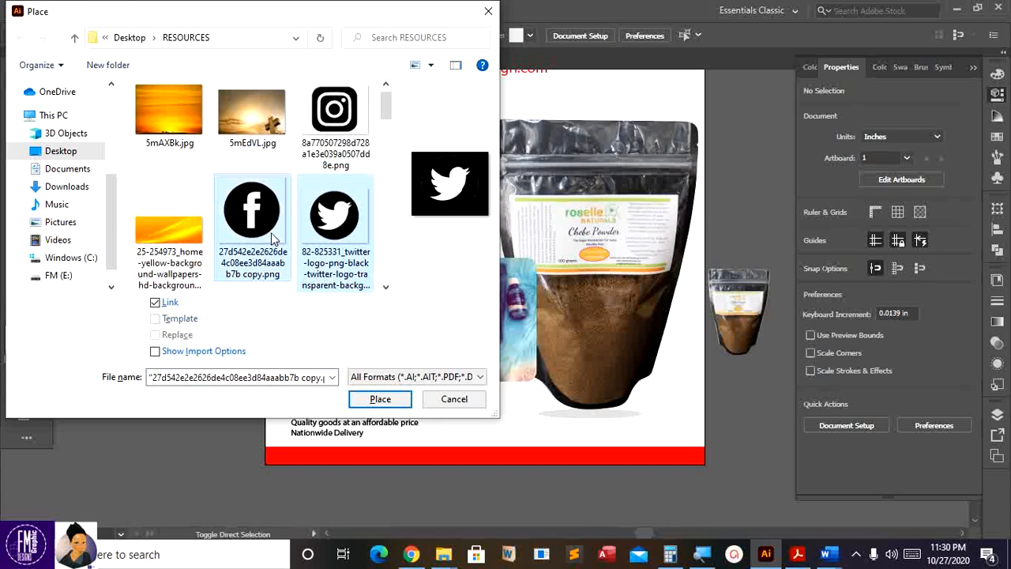
pyautogui.keyDown('ctrl'); pyautogui.click(334, 150); pyautogui.keyUp('ctrl')
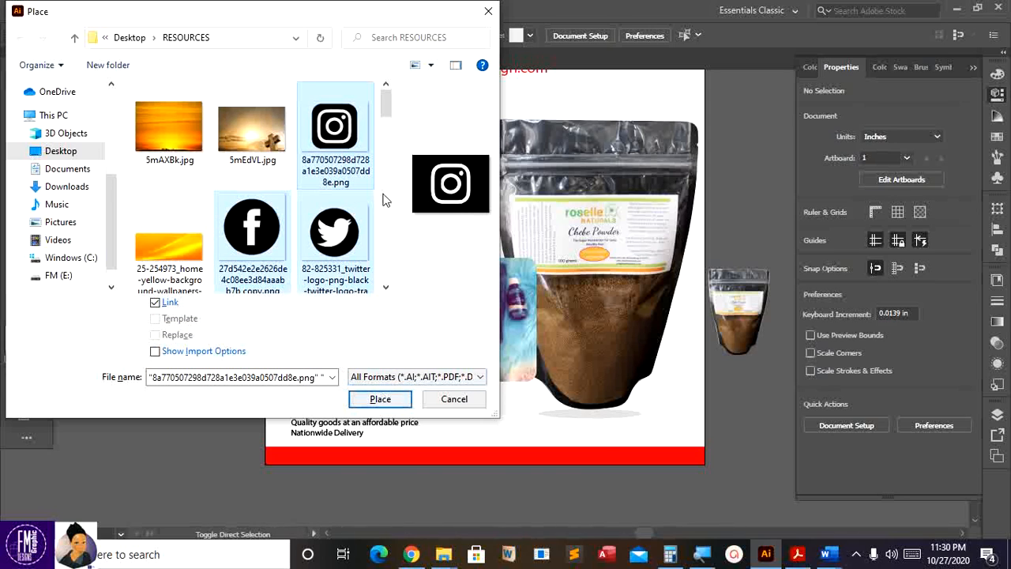
pyautogui.click(380, 398)
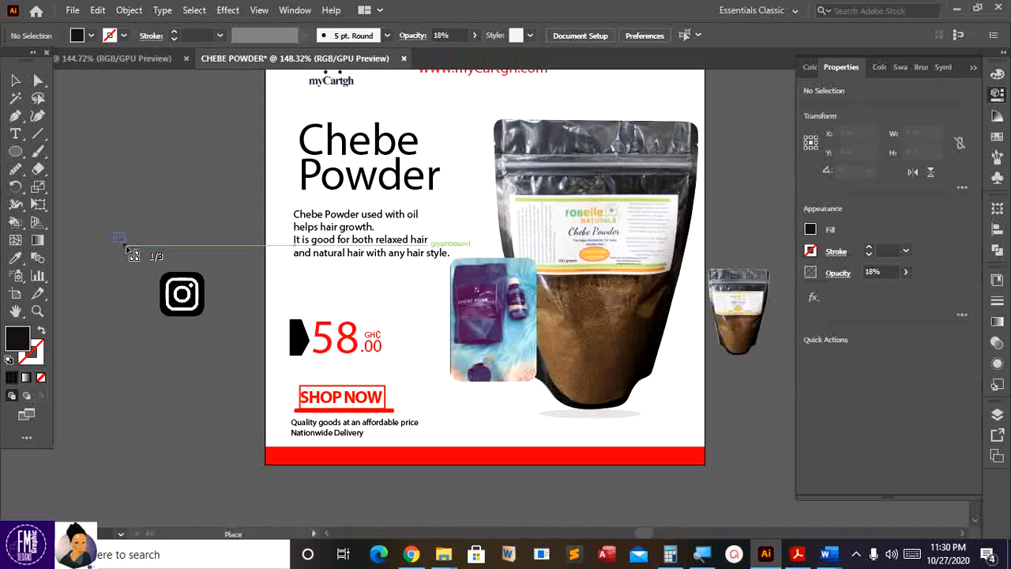
pyautogui.click(133, 257)
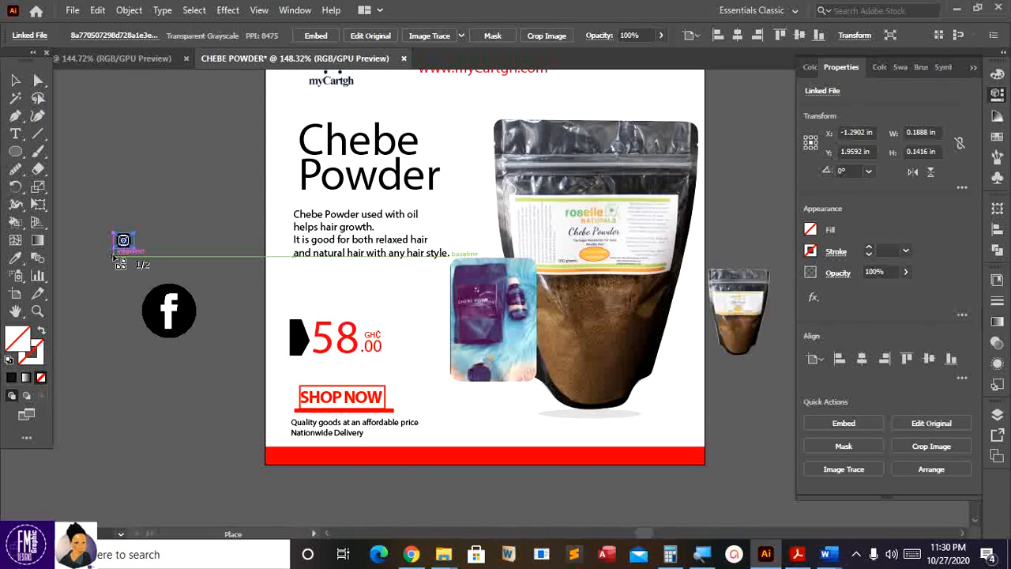
pyautogui.click(115, 253)
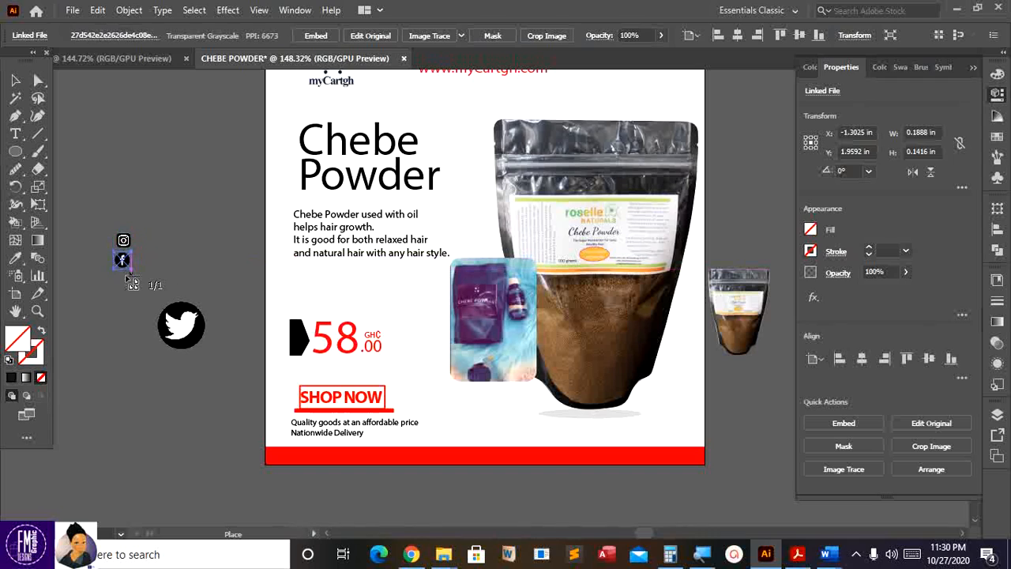
pyautogui.moveTo(113, 276); pyautogui.dragTo(132, 292)
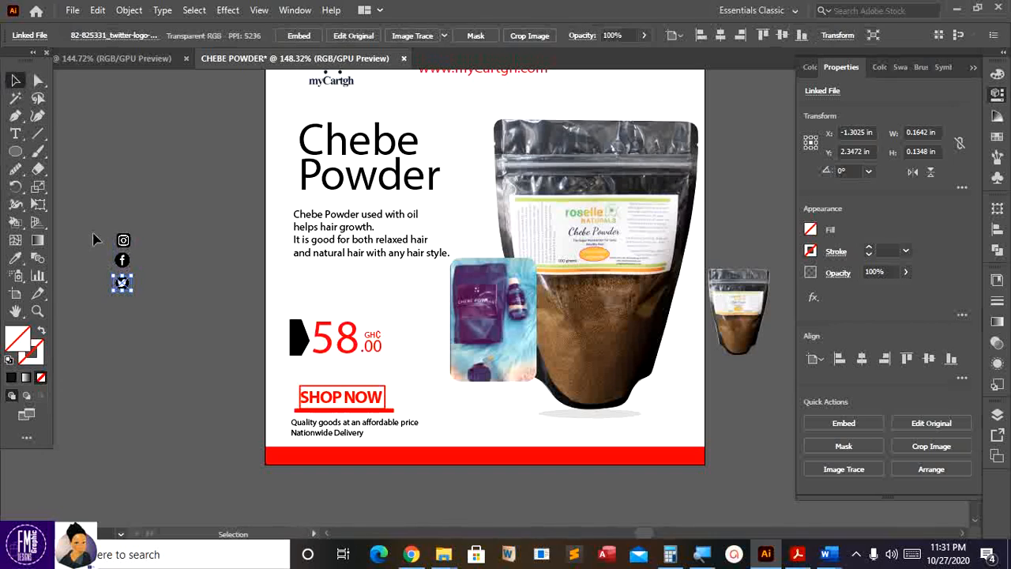
# - Arrange Instagram, Facebook and Twitter icons side by side, resizing Twitter to match
pyautogui.hotkey('ctrl', '=')
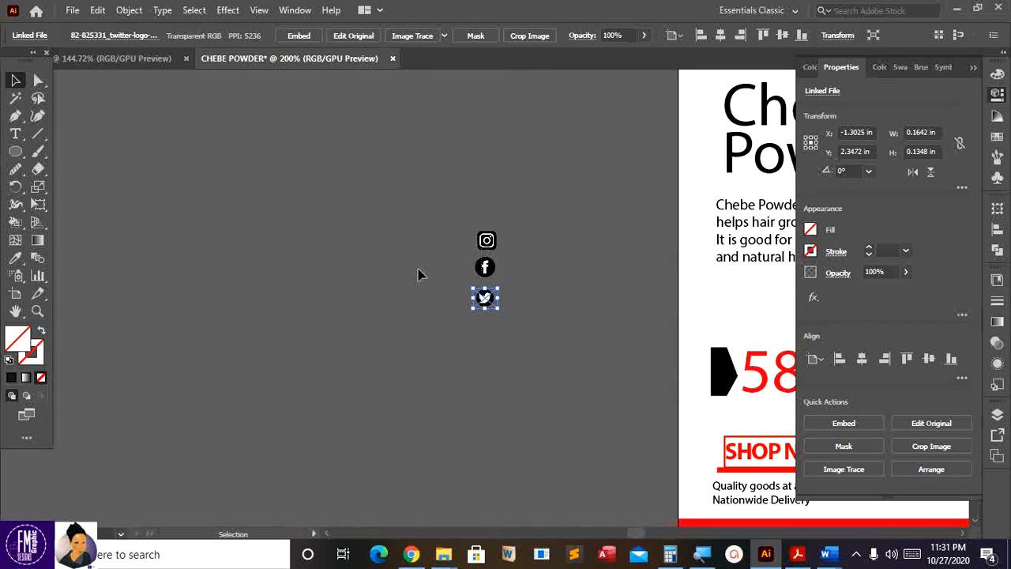
pyautogui.moveTo(412, 278); pyautogui.dragTo(509, 229)
pyautogui.click(514, 244)
pyautogui.moveTo(490, 268); pyautogui.dragTo(510, 248)
pyautogui.click(505, 291)
pyautogui.moveTo(482, 304); pyautogui.dragTo(551, 226)
pyautogui.click(566, 250)
pyautogui.click(535, 244)
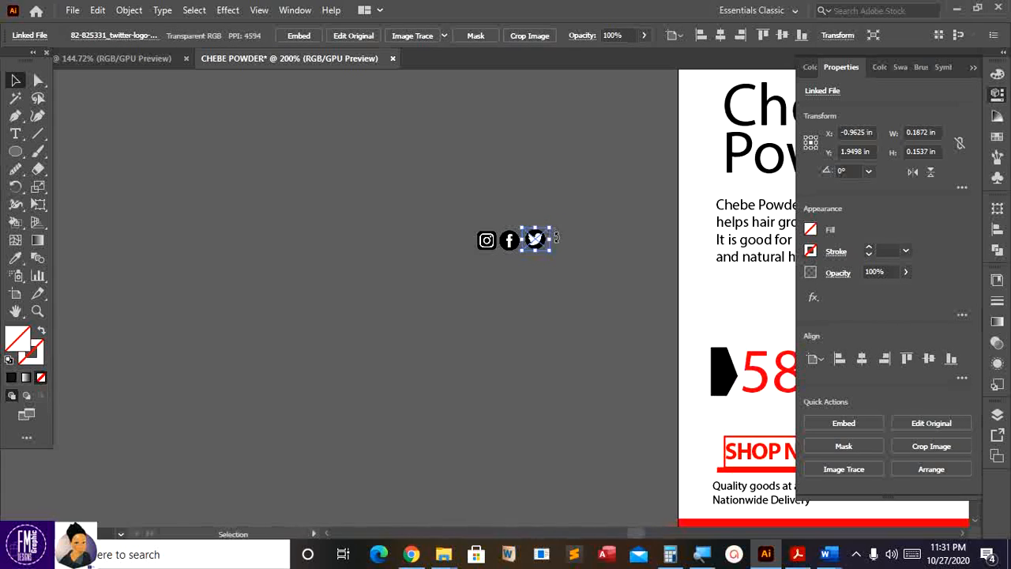
pyautogui.click(447, 223)
pyautogui.click(536, 241)
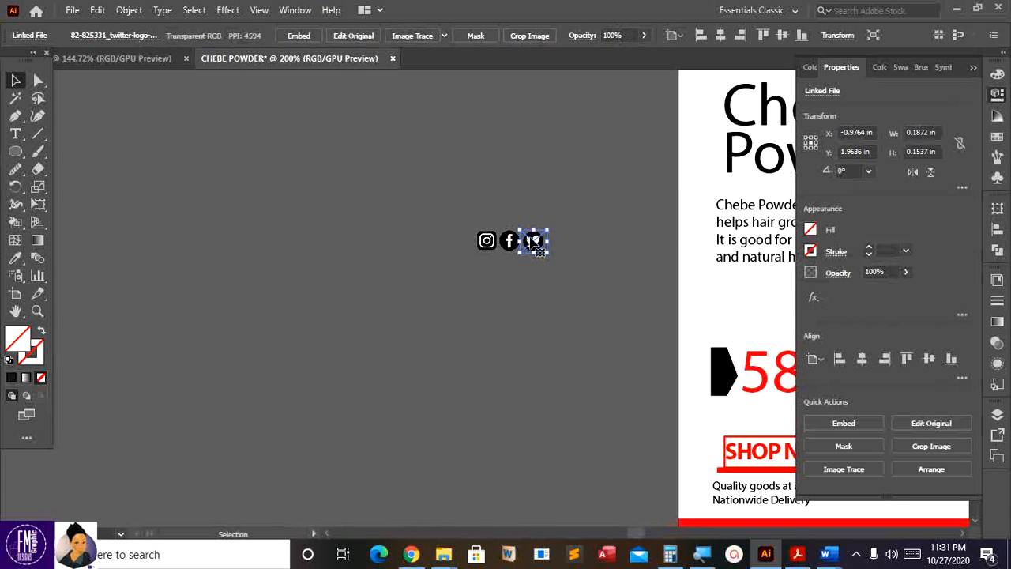
# - Align the three icons on their vertical centres and group them with Ctrl+G
pyautogui.moveTo(475, 201); pyautogui.dragTo(593, 285)
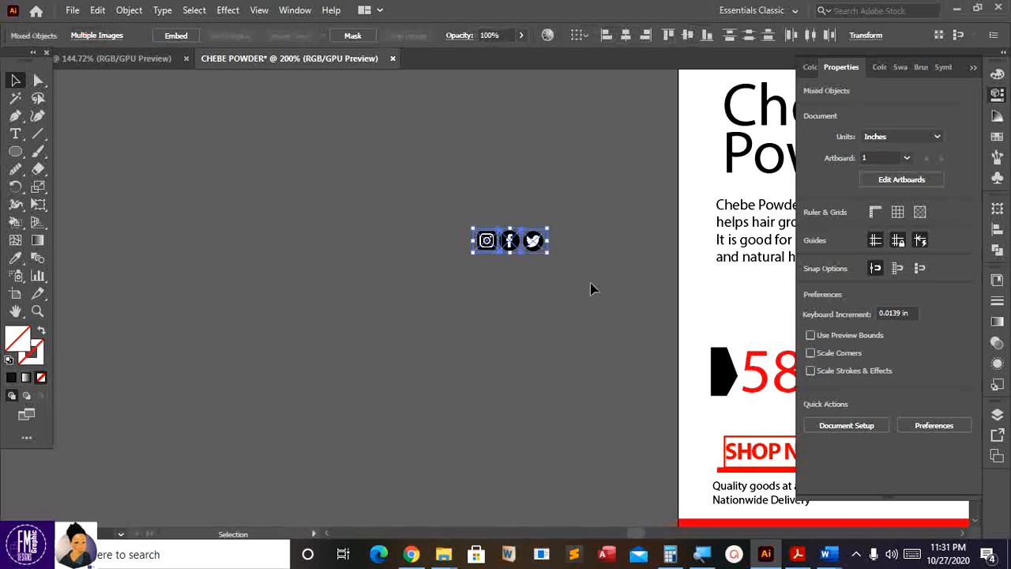
pyautogui.click(692, 35)
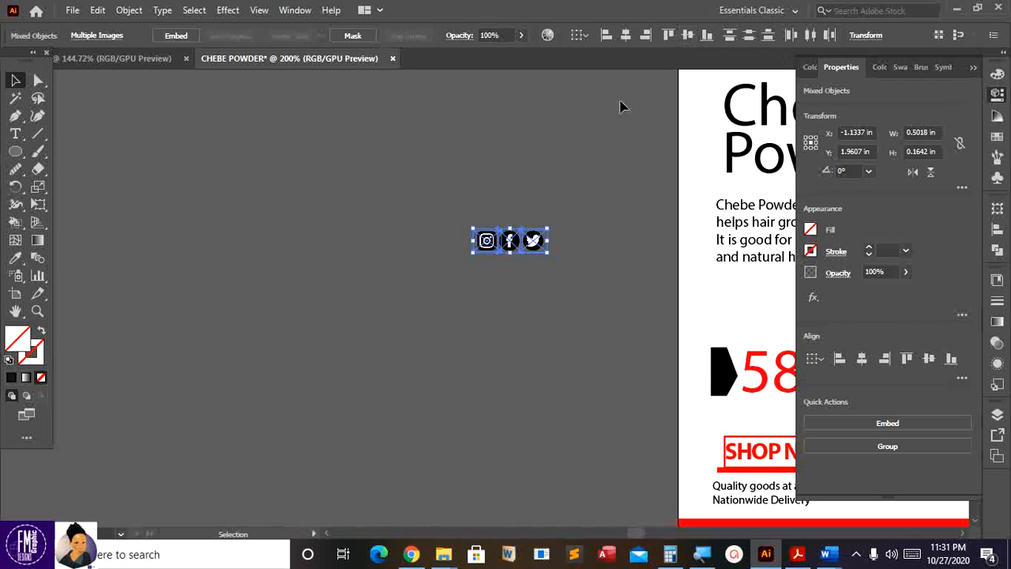
pyautogui.press('ctrl')
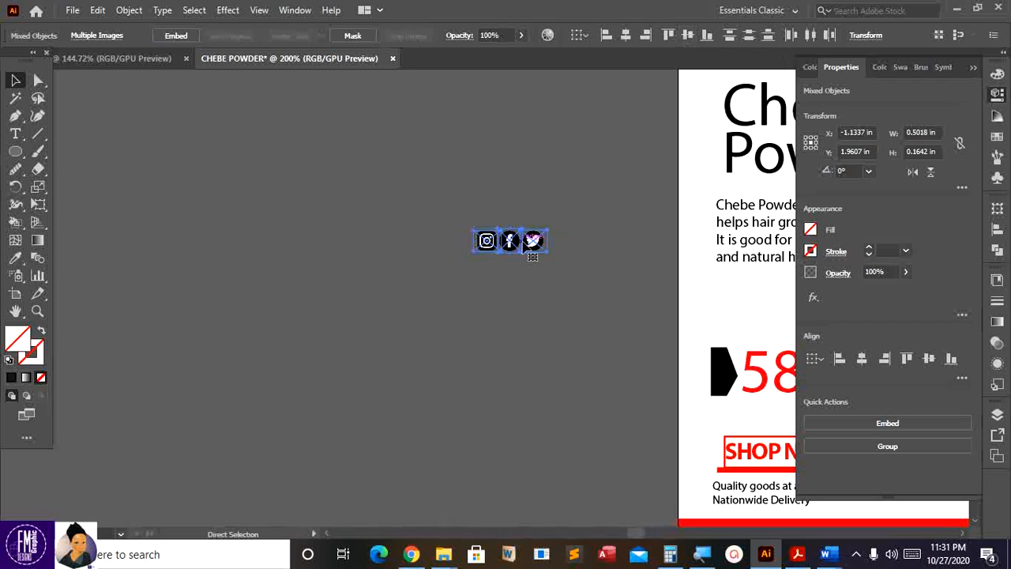
pyautogui.hotkey('ctrl', 'g')
pyautogui.rightClick(515, 245)
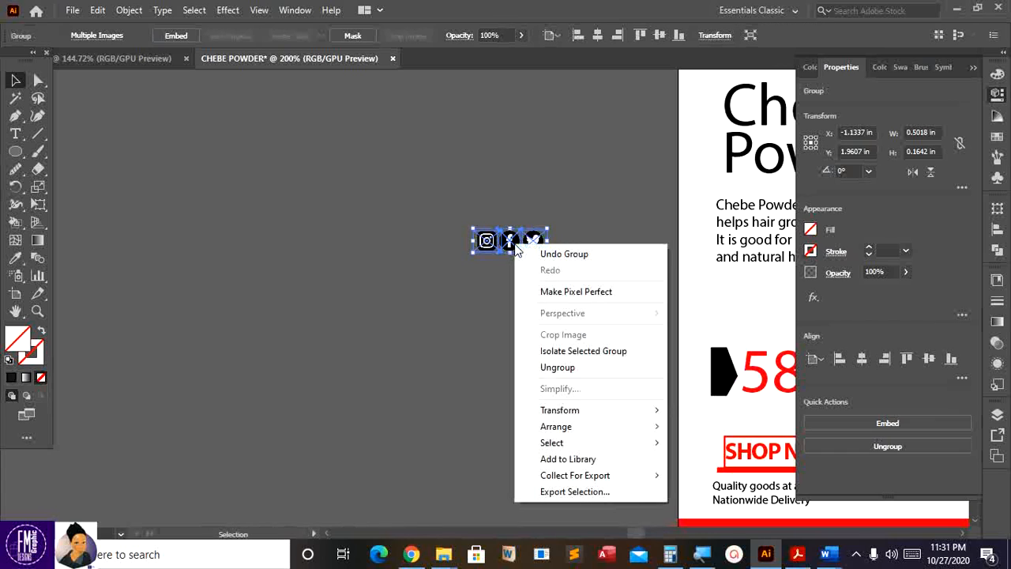
pyautogui.click(515, 183)
pyautogui.click(514, 187)
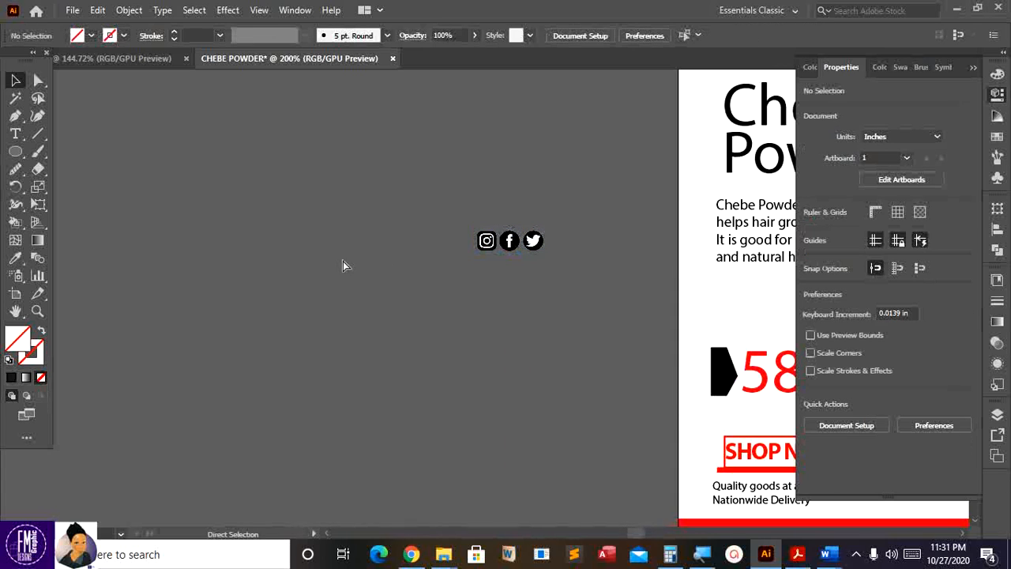
pyautogui.hotkey('ctrl', '0')
# - Move the icon group down into the red footer and shrink it to fit
pyautogui.moveTo(158, 294); pyautogui.dragTo(326, 519)
pyautogui.scroll(-2, 362, 475)
pyautogui.press('Down')
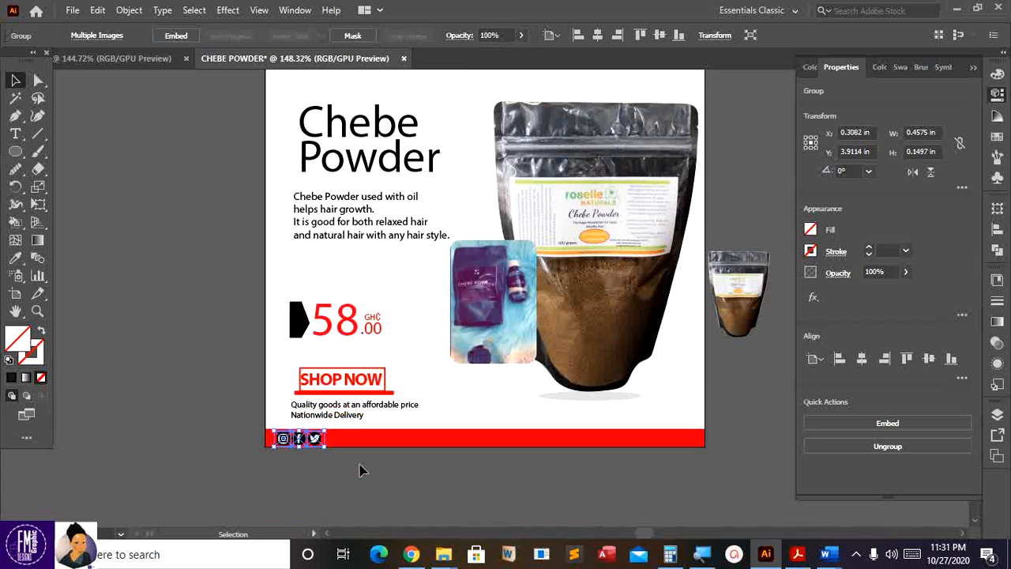
pyautogui.moveTo(324, 447); pyautogui.dragTo(320, 445)
pyautogui.click(229, 362)
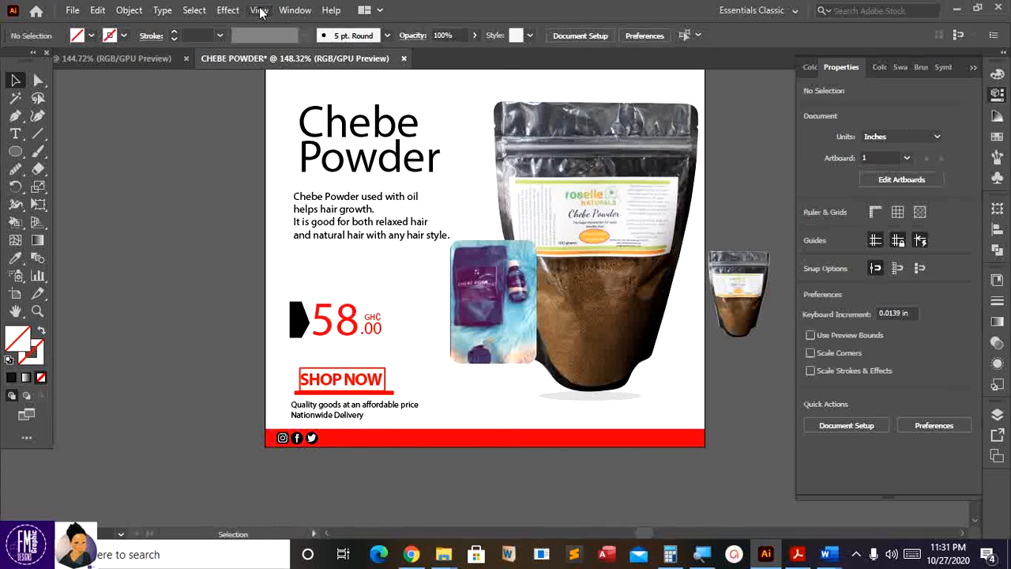
# - Show the rulers and add a horizontal guide along the footer's top edge
pyautogui.click(259, 9)
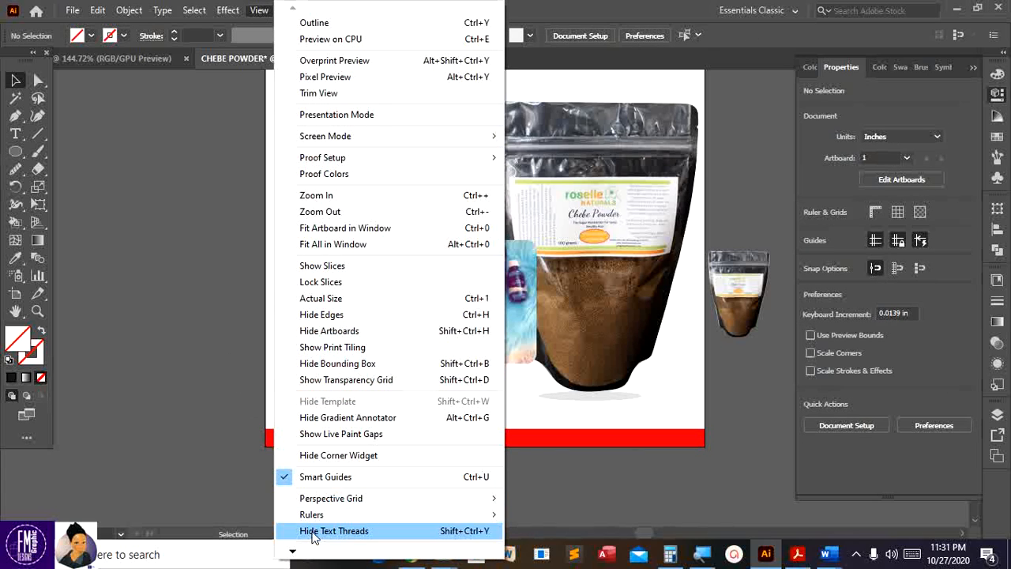
pyautogui.moveTo(317, 523)
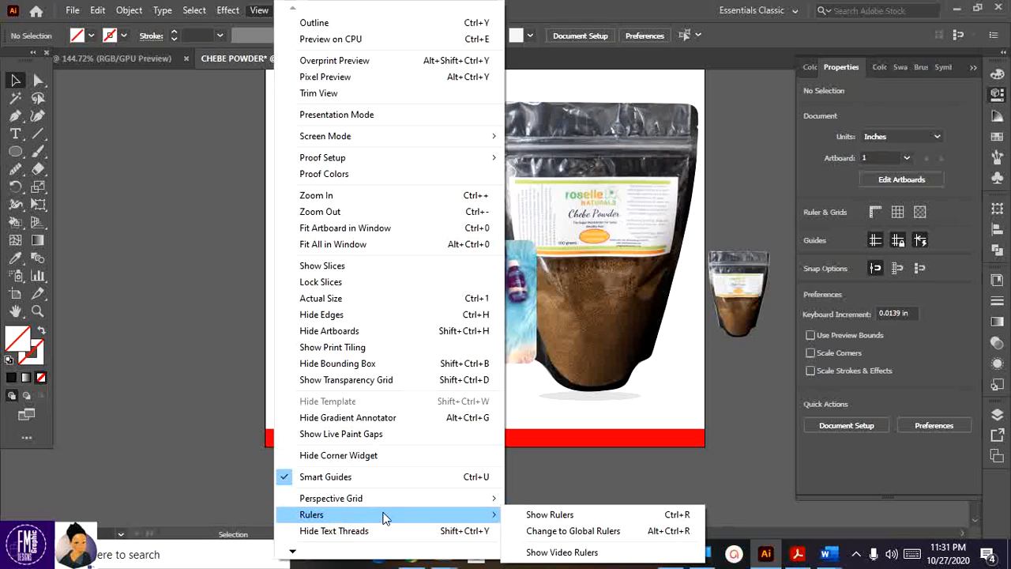
pyautogui.click(545, 514)
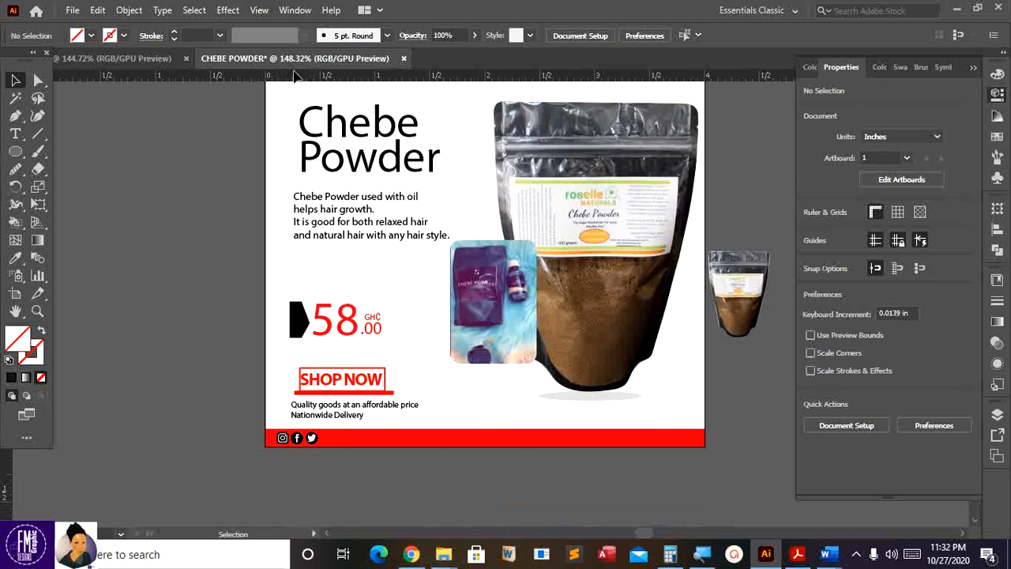
pyautogui.moveTo(294, 75); pyautogui.dragTo(298, 173)
pyautogui.moveTo(317, 366); pyautogui.dragTo(329, 431)
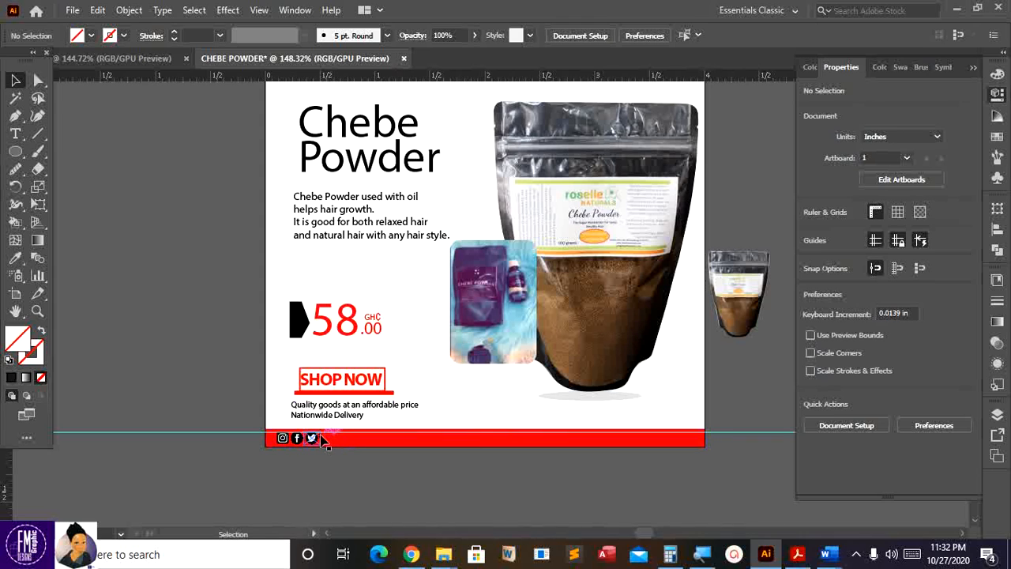
# - At 200% zoom, scale the icon group down slightly and nudge it lower
pyautogui.hotkey('ctrl', '=')
pyautogui.scroll(-2, 322, 442)
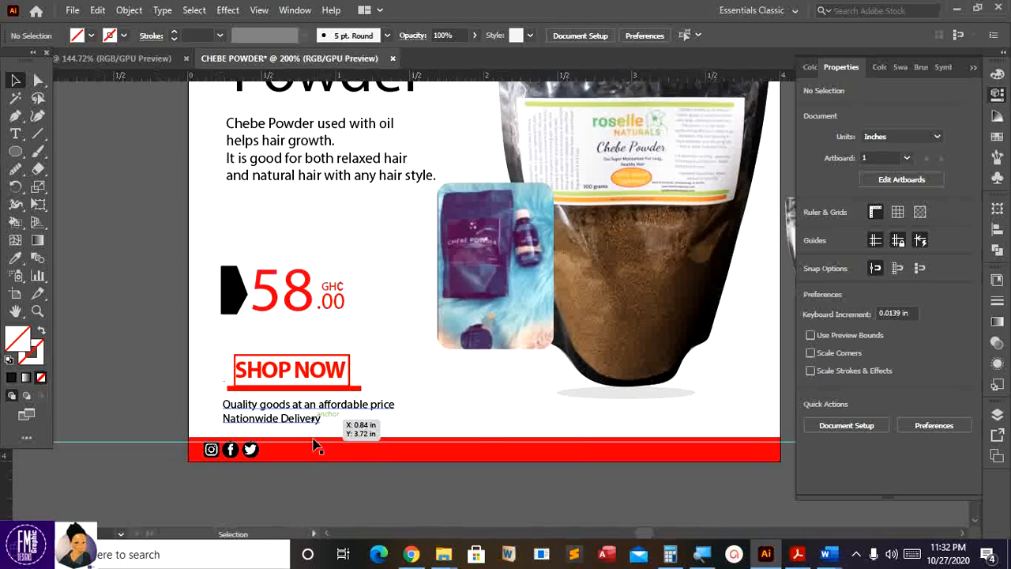
pyautogui.click(250, 432)
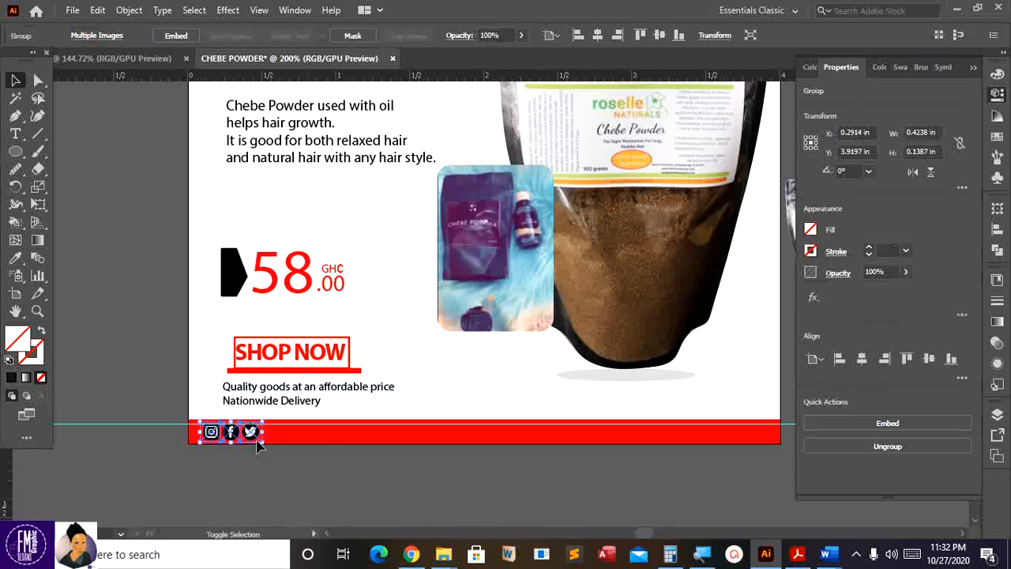
pyautogui.moveTo(263, 443); pyautogui.dragTo(259, 440)
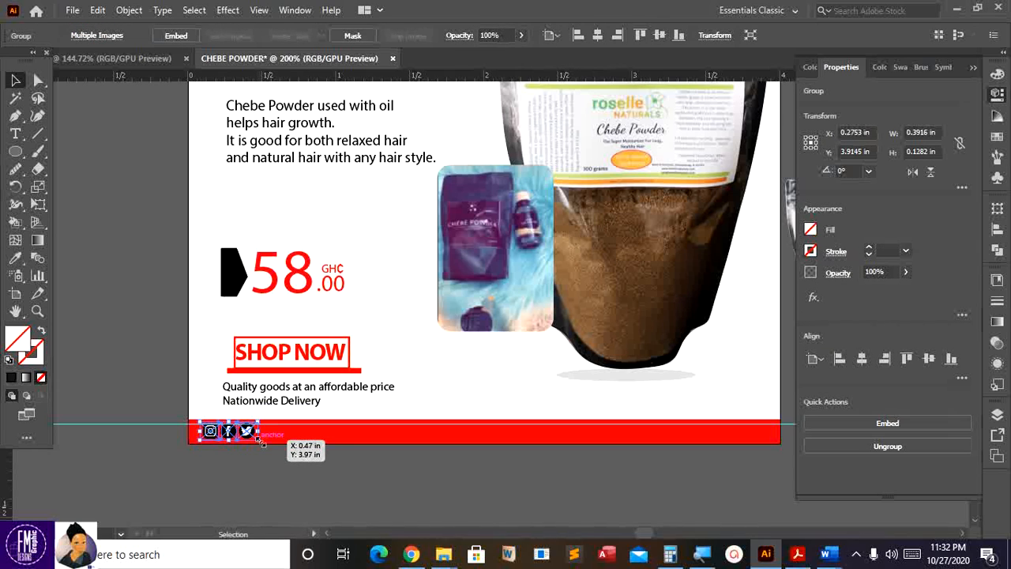
pyautogui.press('Down')
pyautogui.click(242, 469)
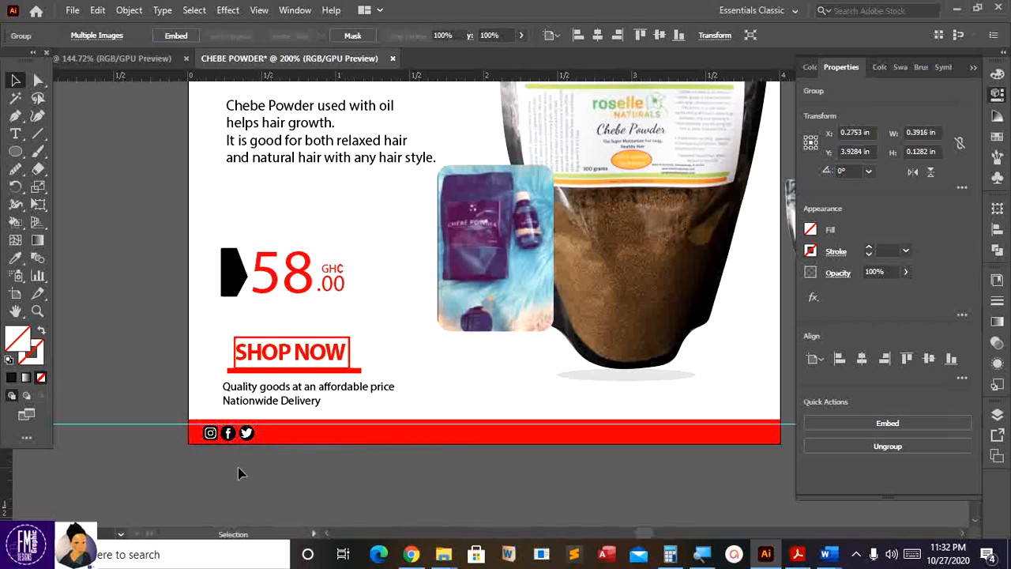
pyautogui.scroll(1, 250, 395)
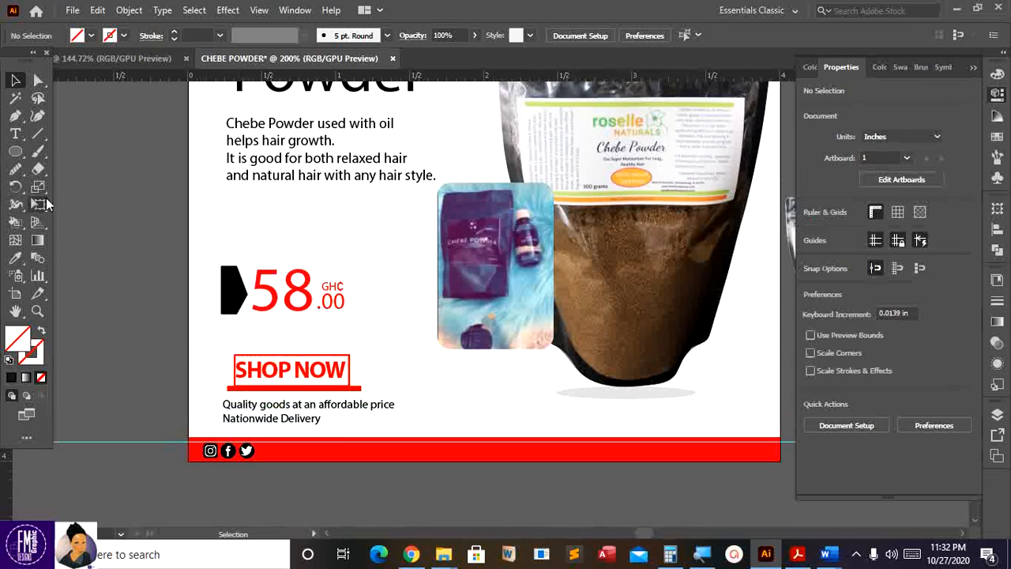
# - Type the shop's social-media handle, shrink it, and line it up right of the icons
pyautogui.click(15, 134)
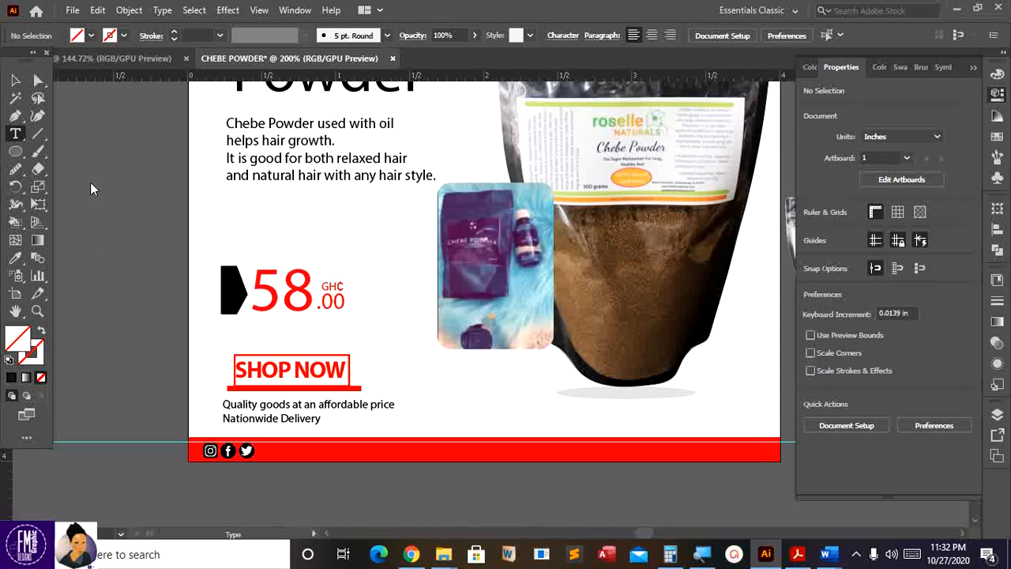
pyautogui.click(101, 231)
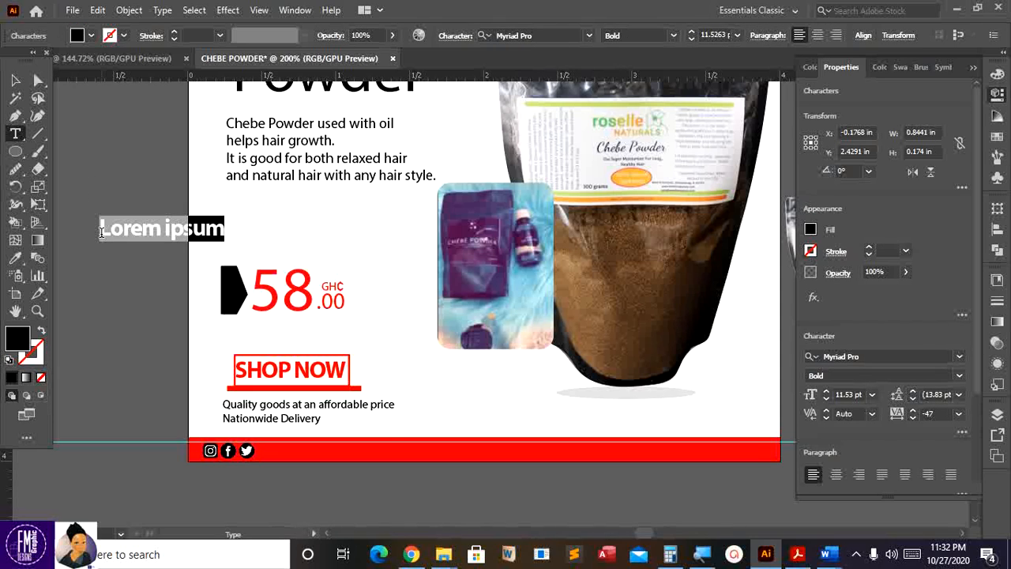
pyautogui.write('@')
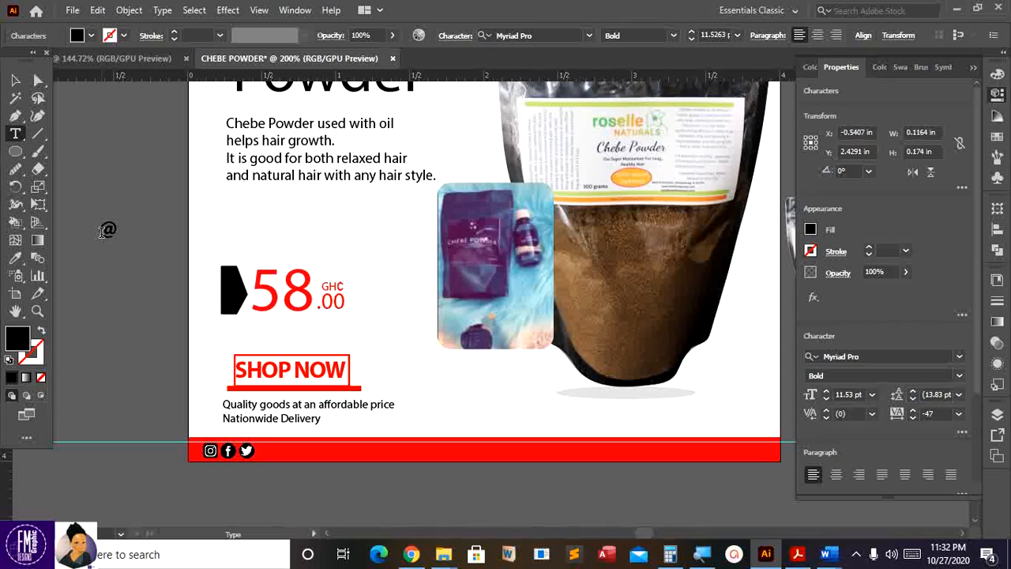
pyautogui.write('myCartgh')
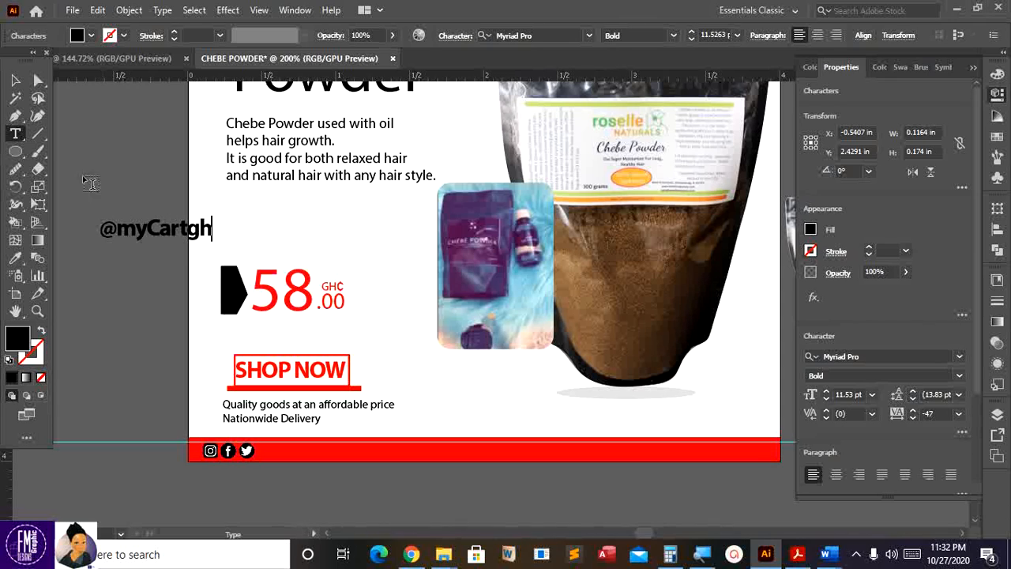
pyautogui.click(14, 81)
pyautogui.moveTo(211, 241); pyautogui.dragTo(300, 450)
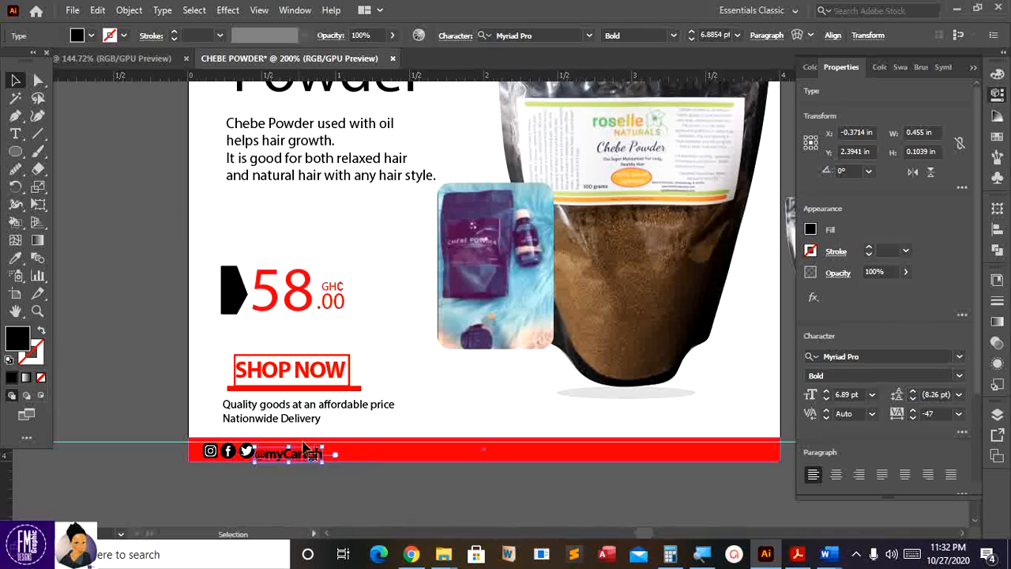
pyautogui.press('Up')
pyautogui.press('Up')
pyautogui.press('Right')
pyautogui.press('Right')
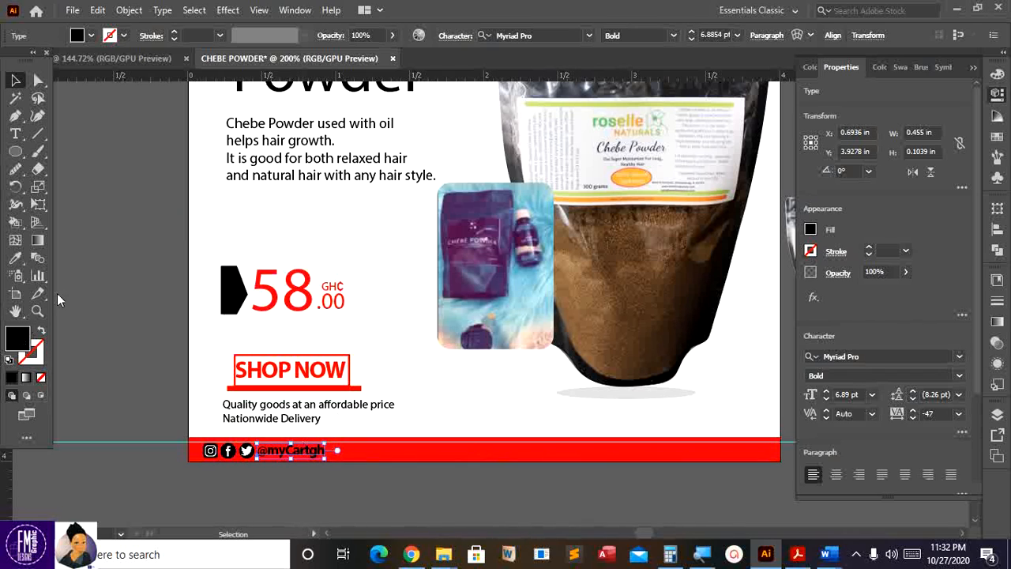
# - Set the handle text's fill colour to white in the Color Picker
pyautogui.doubleClick(26, 330)
pyautogui.moveTo(357, 206); pyautogui.dragTo(308, 176)
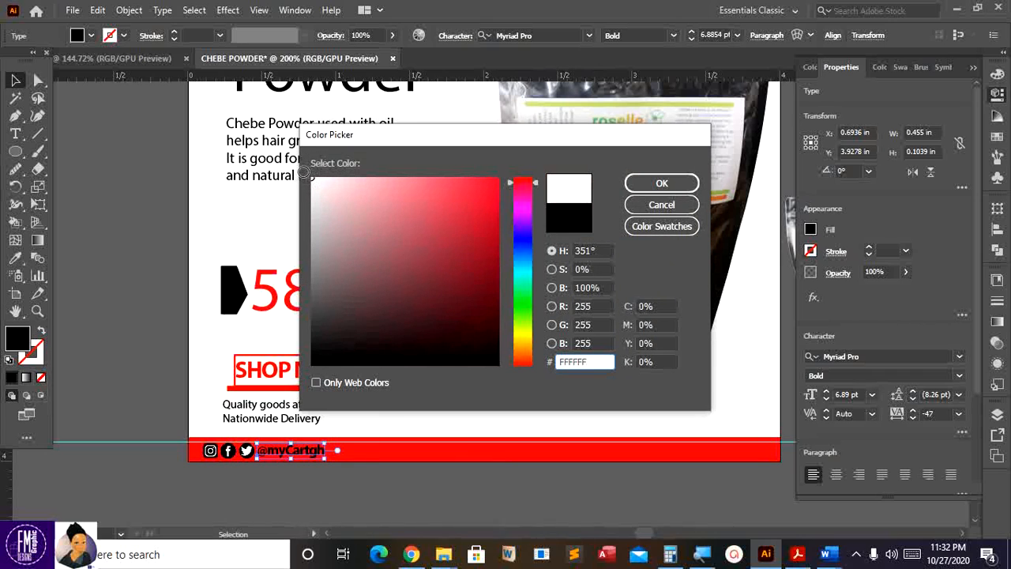
pyautogui.click(637, 186)
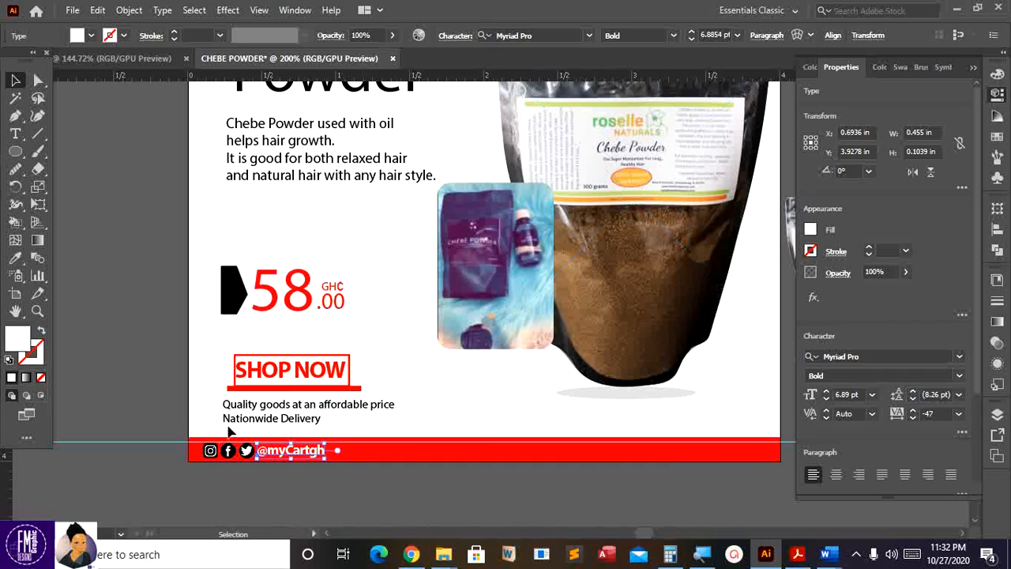
pyautogui.hotkey('ctrl', 'shift', 'a')
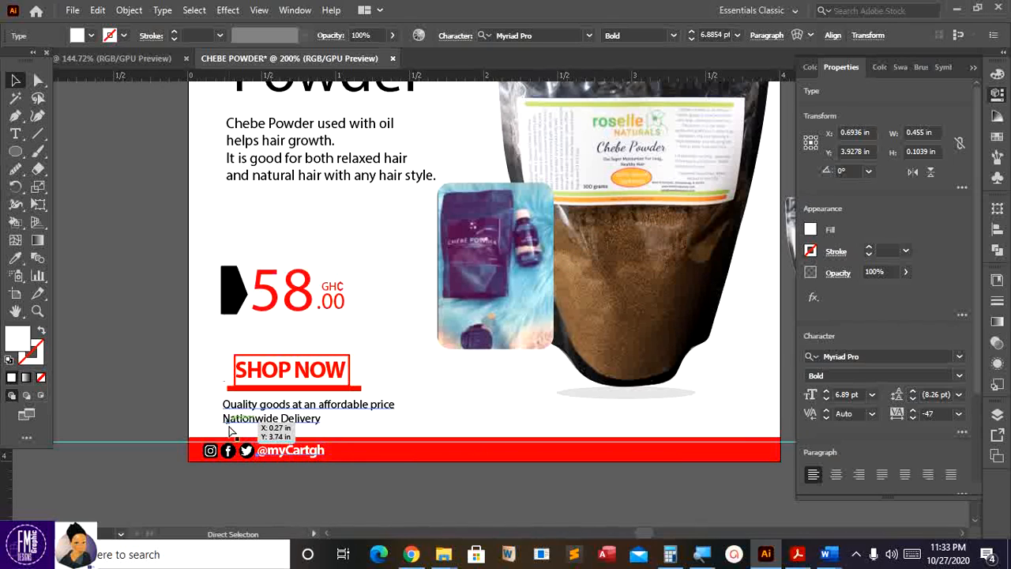
# - Duplicate the handle text and shift the copy right along the footer
pyautogui.hotkey('ctrl', 'f')
pyautogui.press('Right')
pyautogui.press('Right')
pyautogui.press('Right')
pyautogui.press('Right')
pyautogui.press('Right')
pyautogui.press('Right')
pyautogui.press('Right')
pyautogui.press('Right')
pyautogui.press('Right')
pyautogui.press('Right')
pyautogui.press('Right')
pyautogui.press('Right')
pyautogui.press('Right')
pyautogui.press('Right')
pyautogui.press('Right')
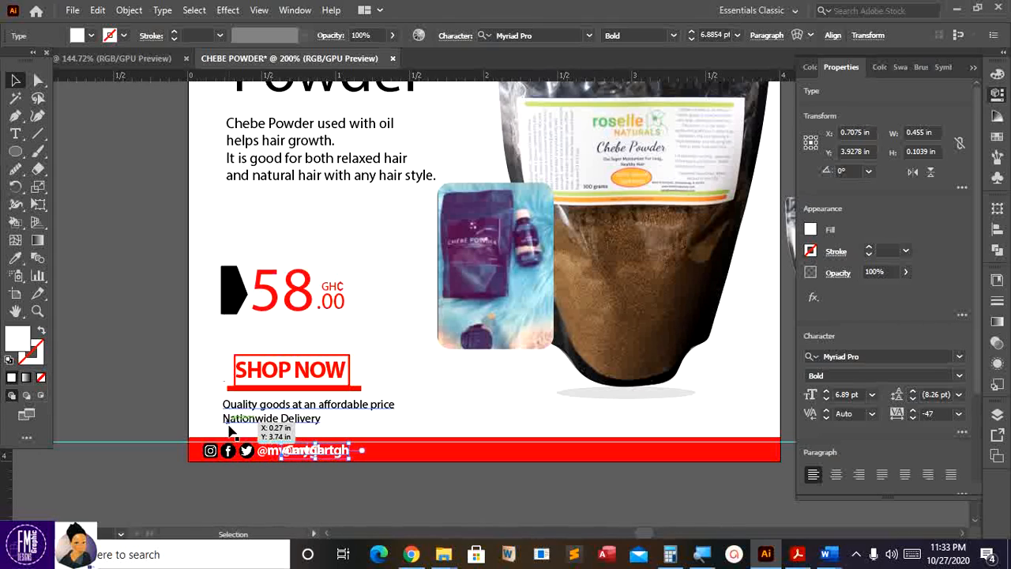
pyautogui.press('Right')
pyautogui.press('Right')
pyautogui.press('Right')
pyautogui.press('Right')
pyautogui.press('Right')
pyautogui.press('Right')
pyautogui.press('Right')
pyautogui.press('Right')
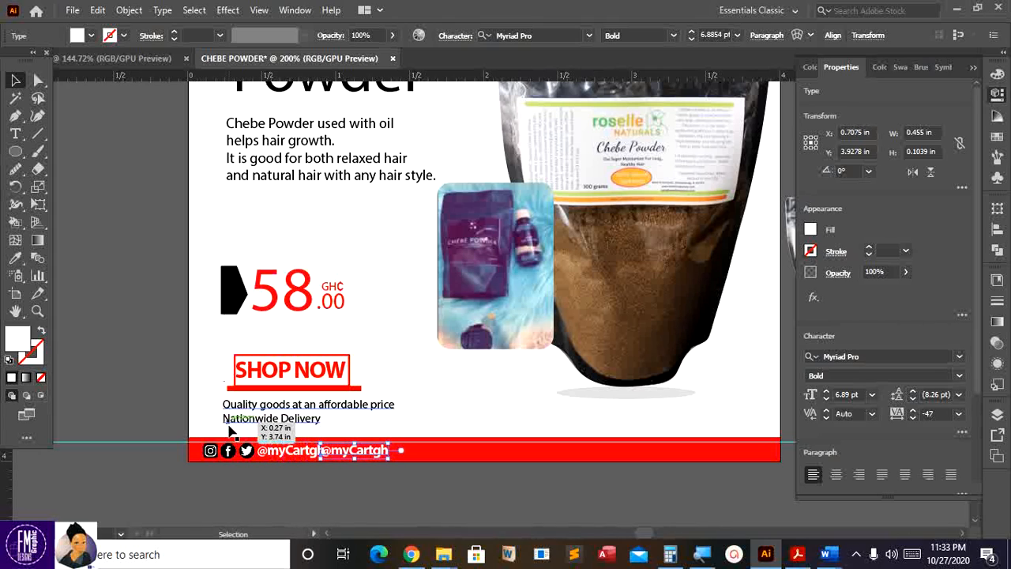
pyautogui.press('Right')
pyautogui.press('Right')
pyautogui.press('Right')
pyautogui.press('Right')
pyautogui.press('Right')
pyautogui.press('Right')
pyautogui.press('Right')
pyautogui.press('Right')
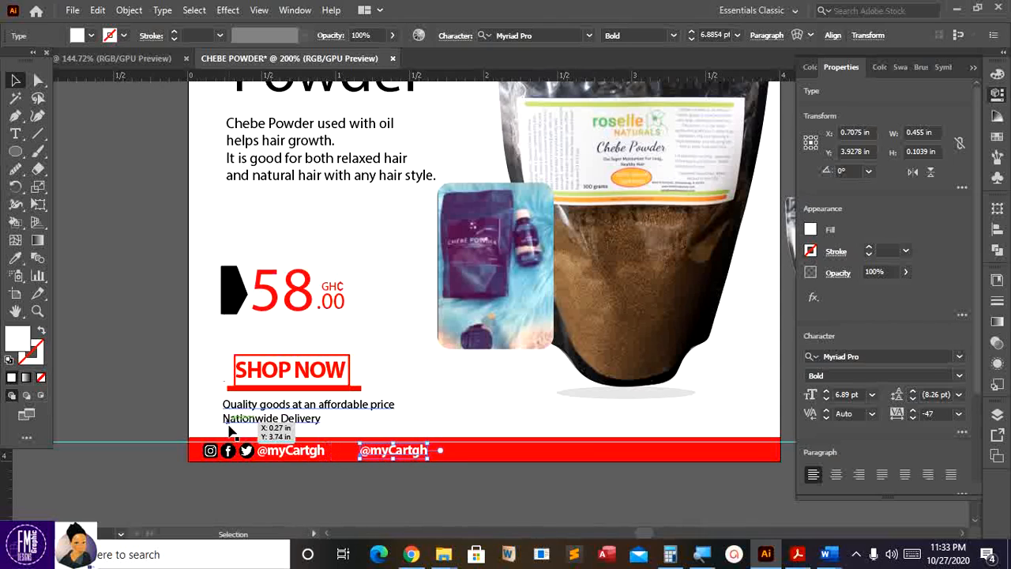
pyautogui.press('Right')
pyautogui.press('Right')
pyautogui.press('Right')
pyautogui.press('Right')
pyautogui.press('Right')
pyautogui.press('Right')
pyautogui.press('Right')
pyautogui.press('Right')
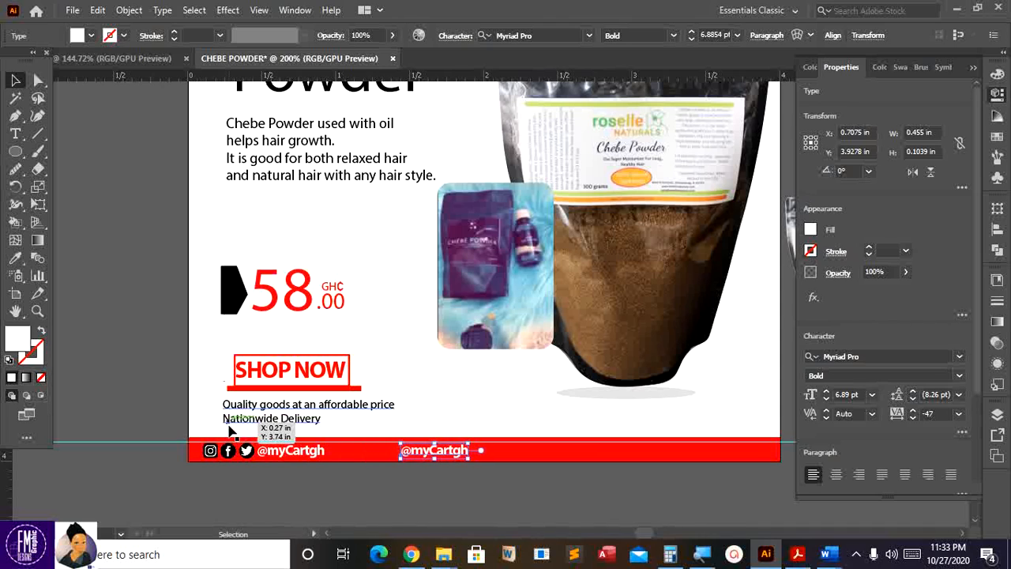
pyautogui.press('Right')
pyautogui.press('Right')
pyautogui.press('Right')
pyautogui.press('Right')
pyautogui.press('Right')
pyautogui.press('Right')
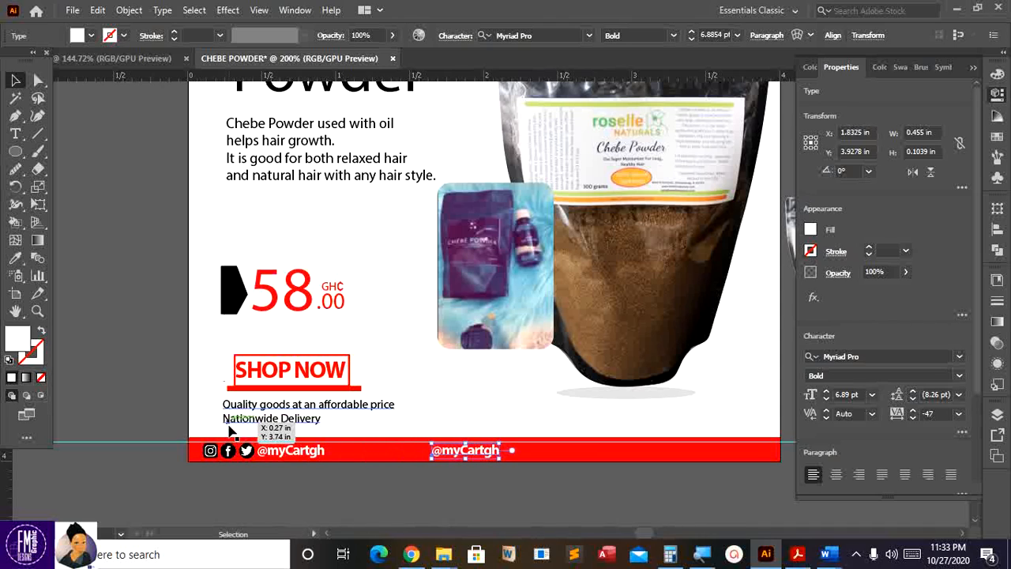
pyautogui.press('t')
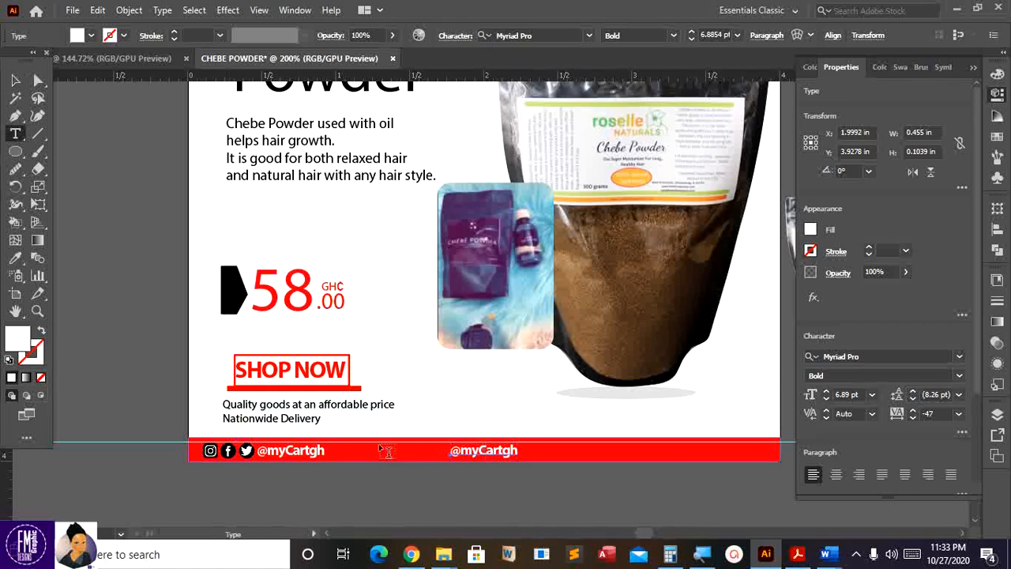
# - Replace the copied text with the contact phone number
pyautogui.click(477, 451)
pyautogui.press('ctrl')
pyautogui.hotkey('ctrl', 'a')
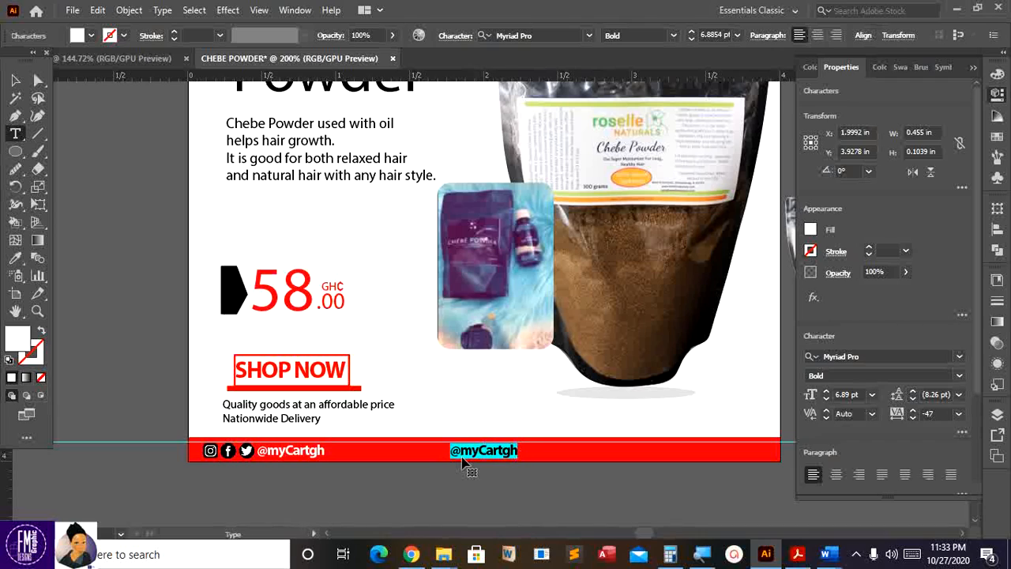
pyautogui.press('BackSpace')
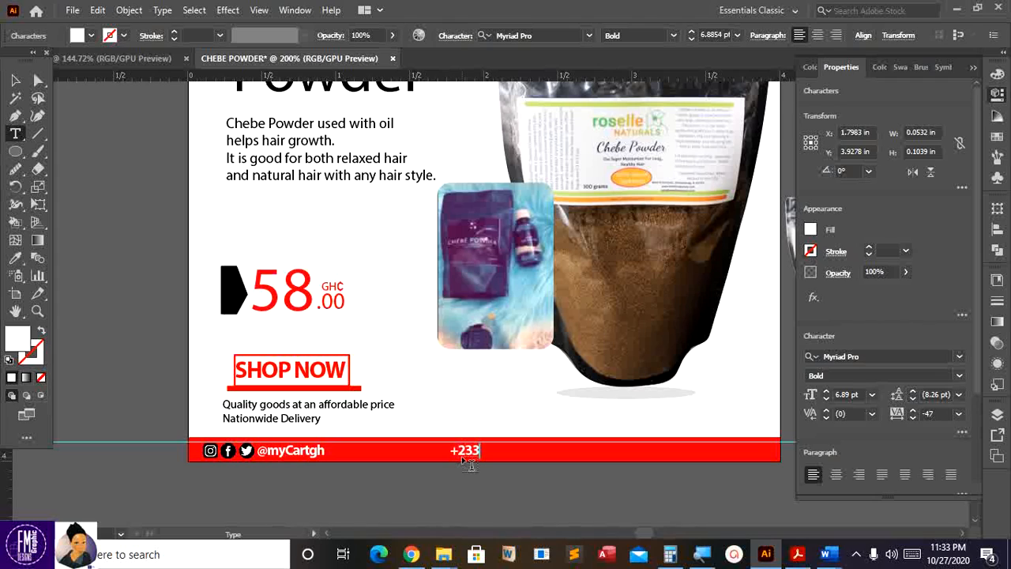
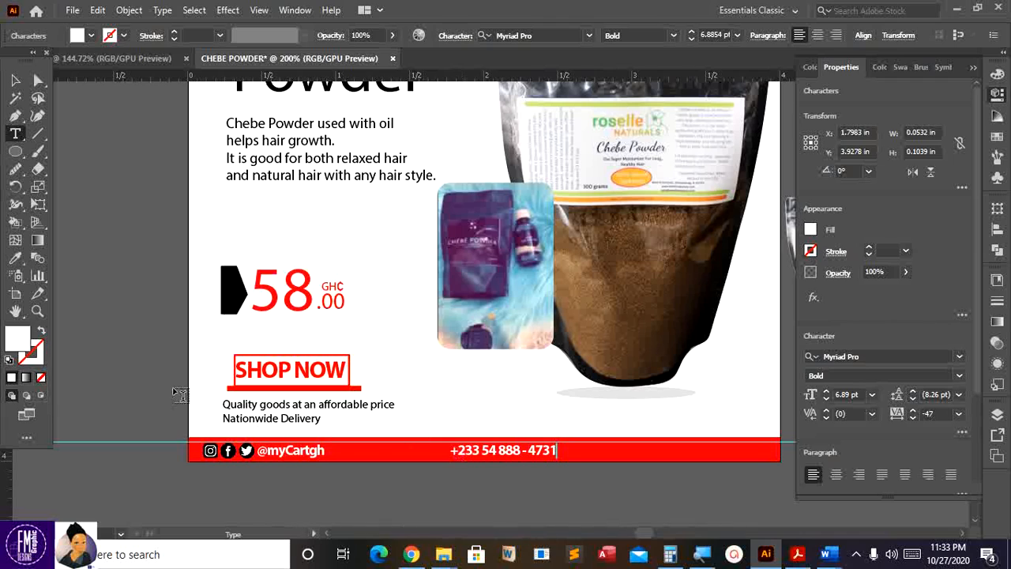
pyautogui.click(14, 81)
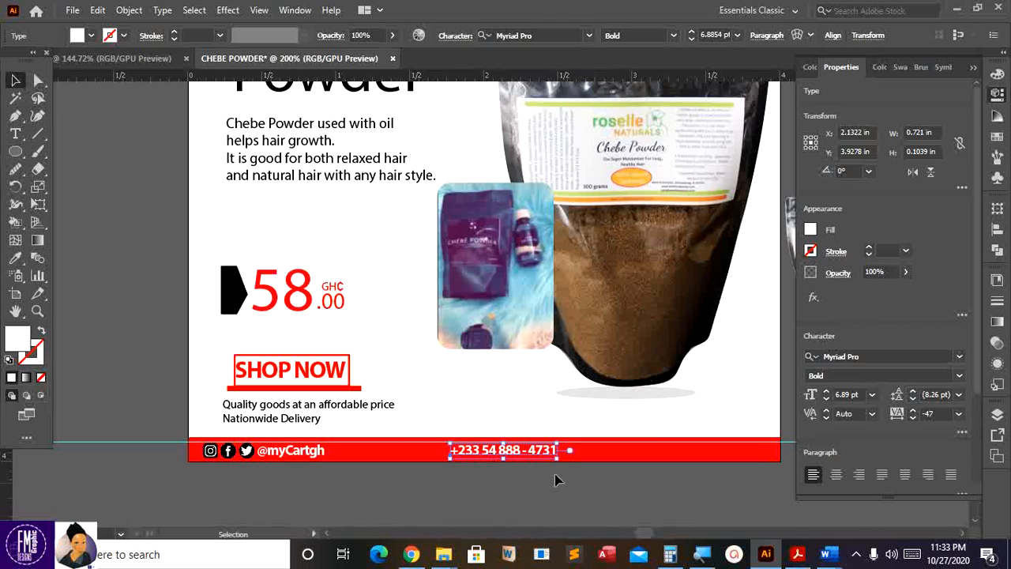
pyautogui.hotkey('ctrl', 'shift', 'a')
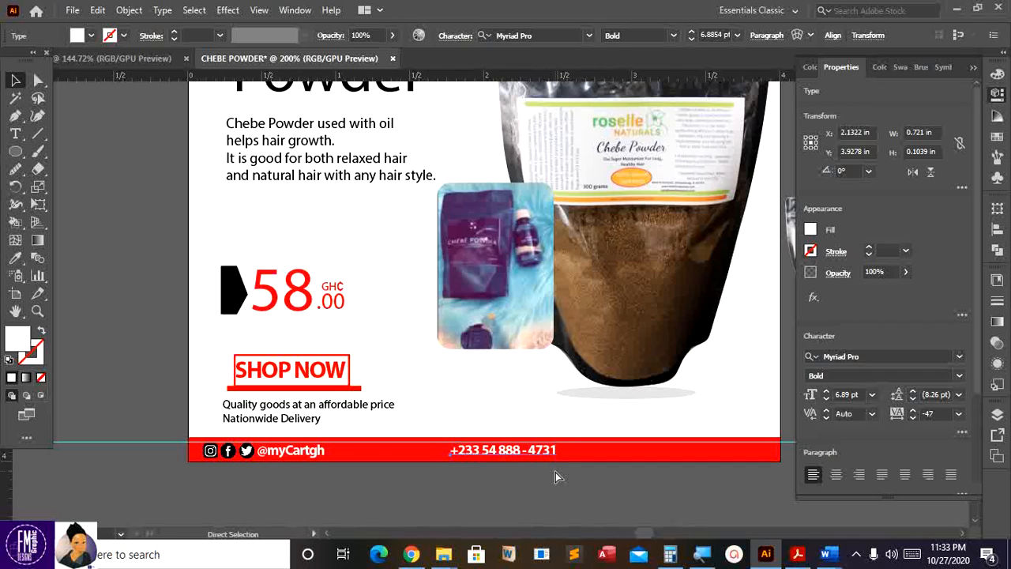
# - Duplicate the phone number and move the copy toward the footer's right end
pyautogui.hotkey('alt', 'Right')
pyautogui.hotkey('alt', 'Right')
pyautogui.hotkey('alt', 'Right')
pyautogui.hotkey('alt', 'Right')
pyautogui.hotkey('alt', 'Right')
pyautogui.hotkey('alt', 'Right')
pyautogui.hotkey('alt', 'Right')
pyautogui.hotkey('alt', 'Right')
pyautogui.hotkey('alt', 'Right')
pyautogui.hotkey('alt', 'Right')
pyautogui.hotkey('alt', 'Right')
pyautogui.hotkey('alt', 'Right')
pyautogui.hotkey('alt', 'Right')
pyautogui.hotkey('alt', 'Right')
pyautogui.hotkey('alt', 'Right')
pyautogui.hotkey('alt', 'Right')
pyautogui.hotkey('alt', 'Right')
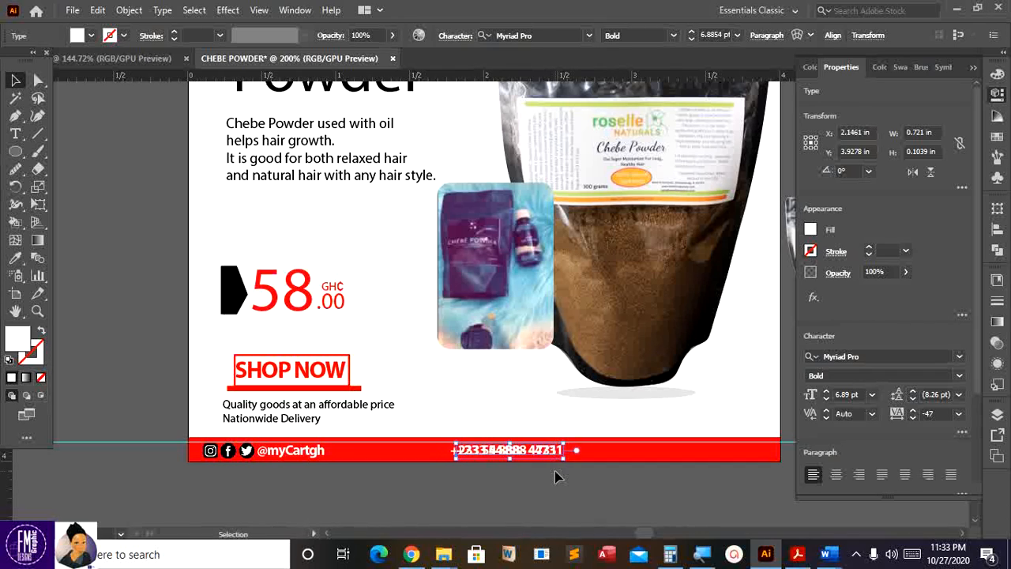
pyautogui.hotkey('alt', 'Right')
pyautogui.hotkey('alt', 'Right')
pyautogui.hotkey('alt', 'Right')
pyautogui.hotkey('alt', 'Right')
pyautogui.hotkey('alt', 'Right')
pyautogui.hotkey('alt', 'Right')
pyautogui.hotkey('alt', 'Right')
pyautogui.hotkey('alt', 'Right')
pyautogui.hotkey('alt', 'Right')
pyautogui.hotkey('alt', 'Right')
pyautogui.hotkey('alt', 'Right')
pyautogui.hotkey('alt', 'Right')
pyautogui.hotkey('alt', 'Right')
pyautogui.hotkey('alt', 'Right')
pyautogui.hotkey('alt', 'Right')
pyautogui.hotkey('alt', 'Right')
pyautogui.hotkey('alt', 'Right')
pyautogui.hotkey('alt', 'Right')
pyautogui.hotkey('alt', 'Right')
pyautogui.hotkey('alt', 'Right')
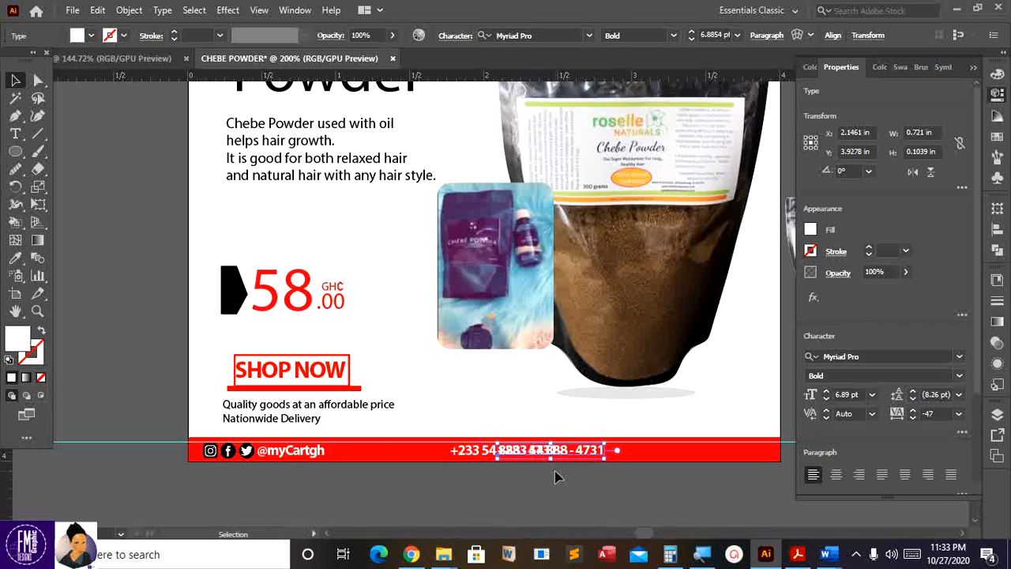
pyautogui.press('Right')
pyautogui.press('Right')
pyautogui.press('Right')
pyautogui.press('Right')
pyautogui.press('Right')
pyautogui.press('Right')
pyautogui.press('Right')
pyautogui.press('Right')
pyautogui.press('Right')
pyautogui.press('Right')
pyautogui.press('Right')
pyautogui.press('Right')
pyautogui.press('Right')
pyautogui.press('Right')
pyautogui.press('Right')
pyautogui.press('Right')
pyautogui.press('Right')
pyautogui.press('Right')
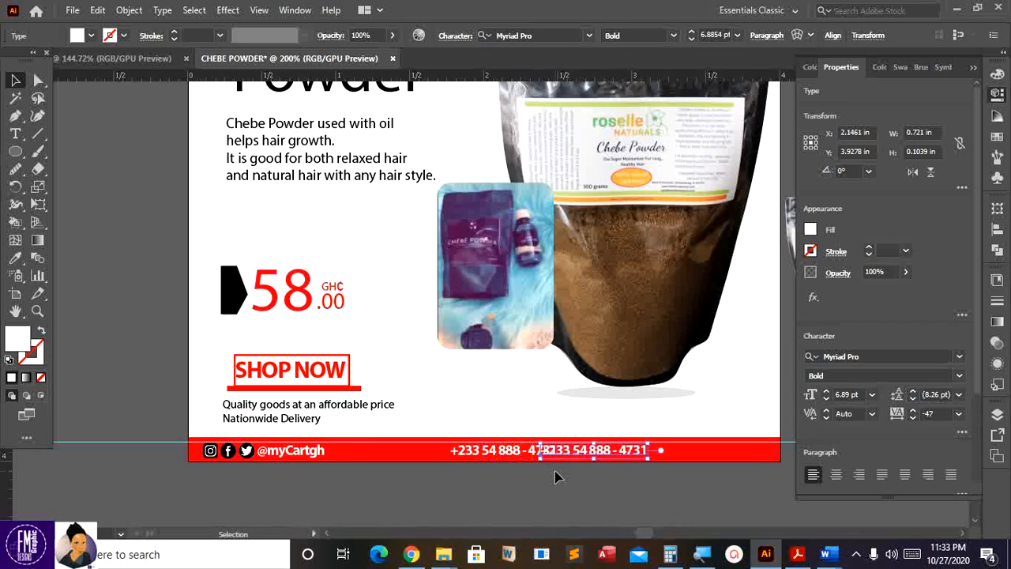
pyautogui.press('Right')
pyautogui.press('Right')
pyautogui.press('Right')
pyautogui.press('Right')
pyautogui.press('Right')
pyautogui.press('Right')
pyautogui.press('Right')
pyautogui.press('Right')
pyautogui.press('Right')
pyautogui.press('Right')
pyautogui.press('Right')
pyautogui.press('Right')
pyautogui.press('Right')
pyautogui.press('Right')
pyautogui.press('Right')
pyautogui.press('Right')
pyautogui.press('Right')
pyautogui.press('Right')
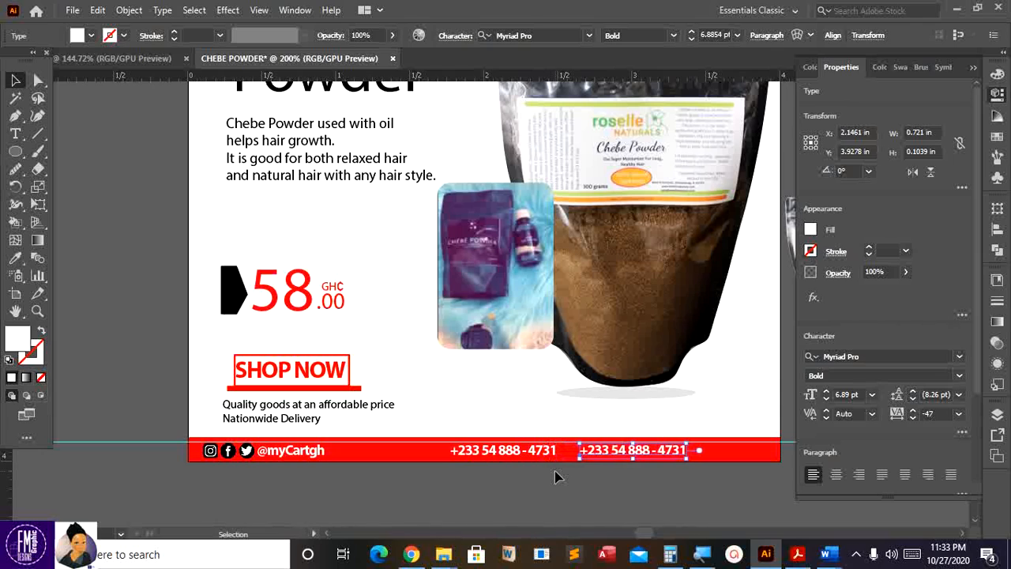
pyautogui.press('Right')
pyautogui.press('Right')
pyautogui.press('Right')
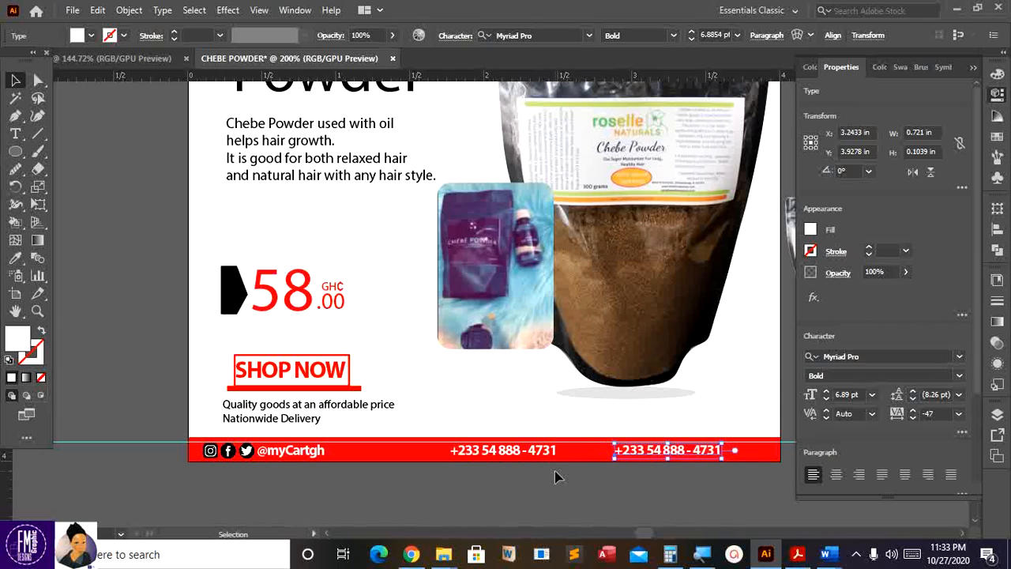
pyautogui.press('t')
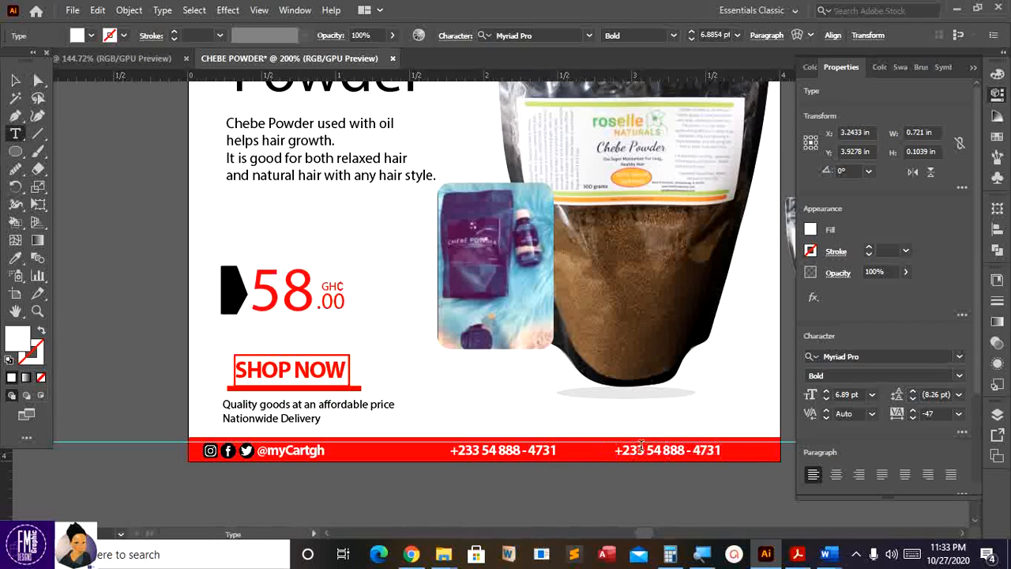
# - Retype the copy as the contact e-mail address and fine-tune its position
pyautogui.click(641, 449)
pyautogui.hotkey('ctrl', 'a')
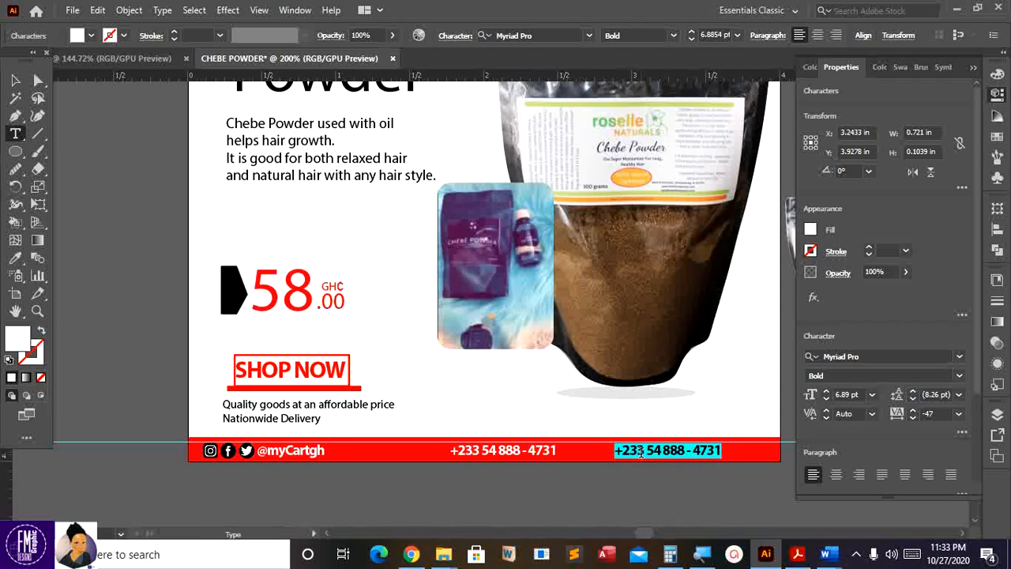
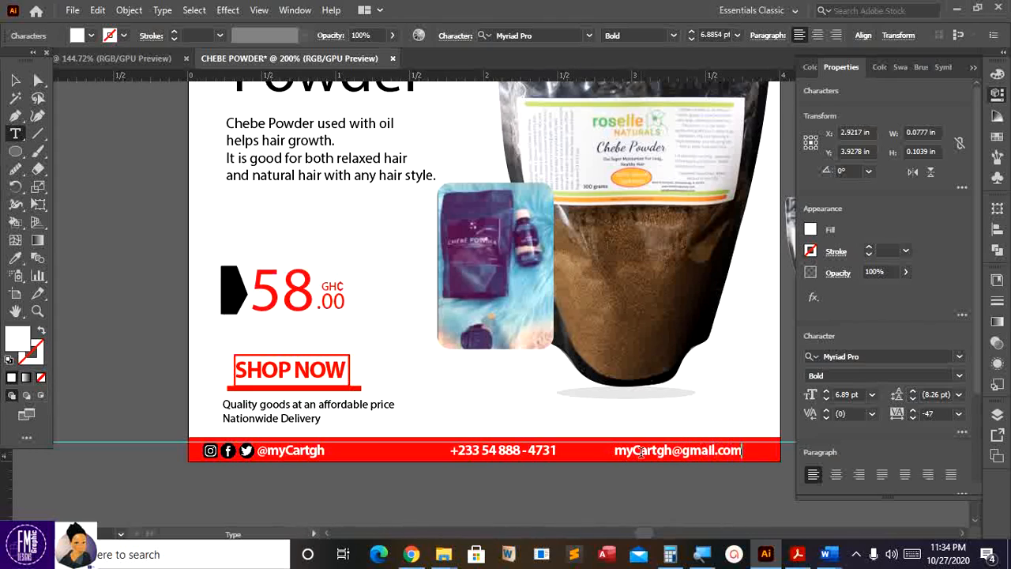
pyautogui.click(16, 80)
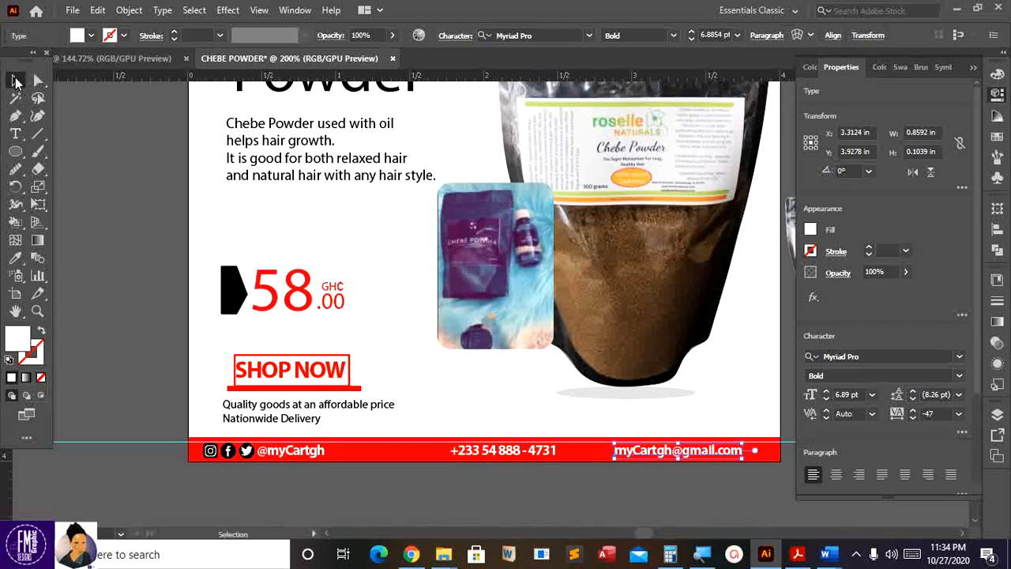
pyautogui.press('Right')
pyautogui.press('Right')
pyautogui.press('Right')
pyautogui.press('Right')
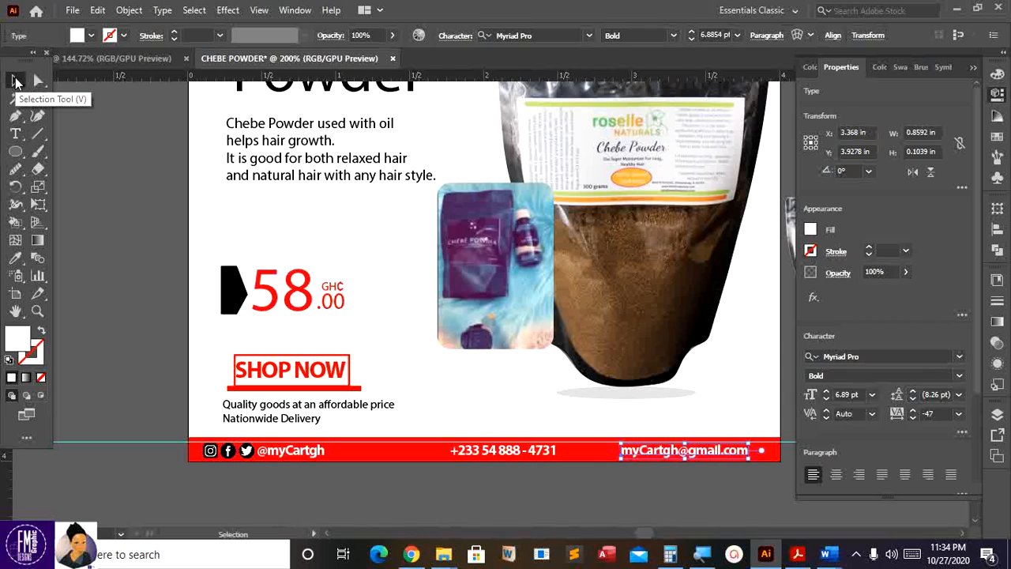
pyautogui.press('Left')
pyautogui.click(168, 459)
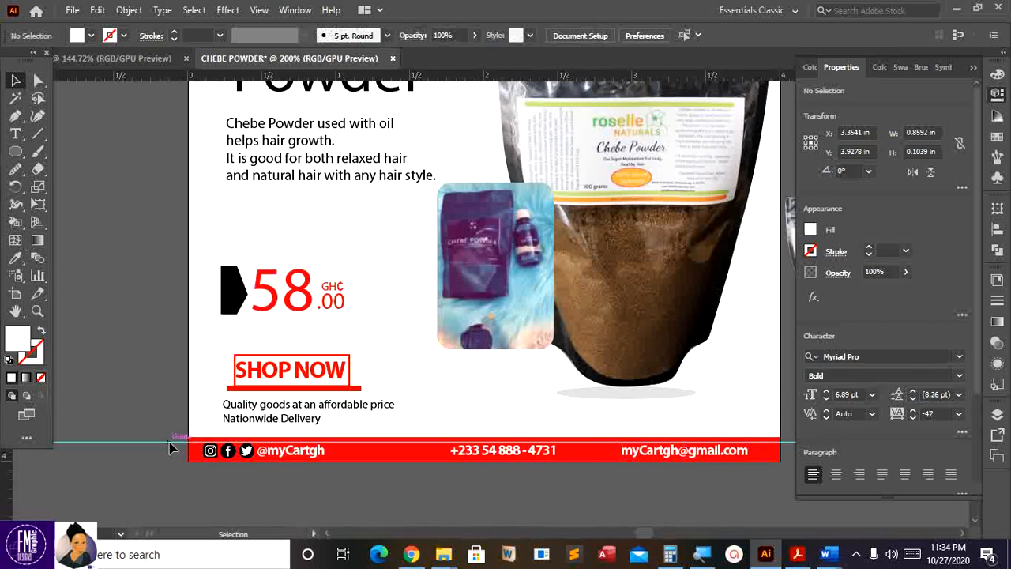
# - Hide the guides and collapse the Properties panel to reveal the pasteboard
pyautogui.rightClick(171, 447)
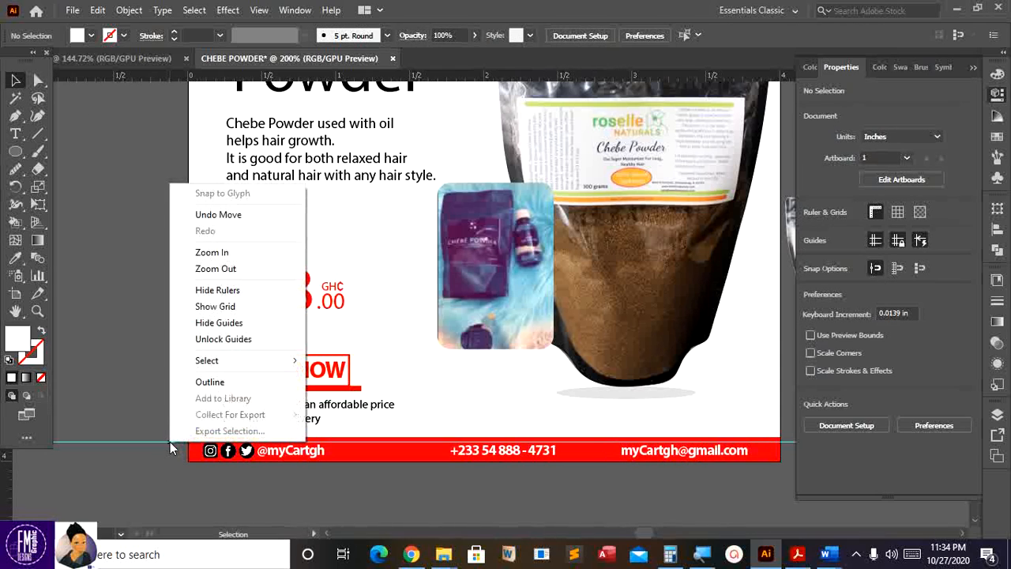
pyautogui.click(224, 321)
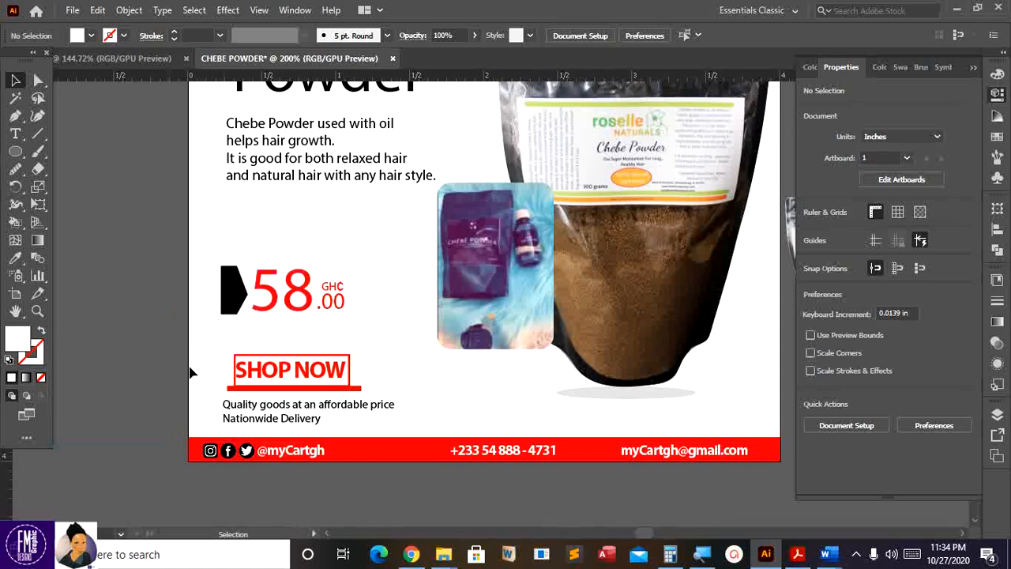
pyautogui.click(973, 68)
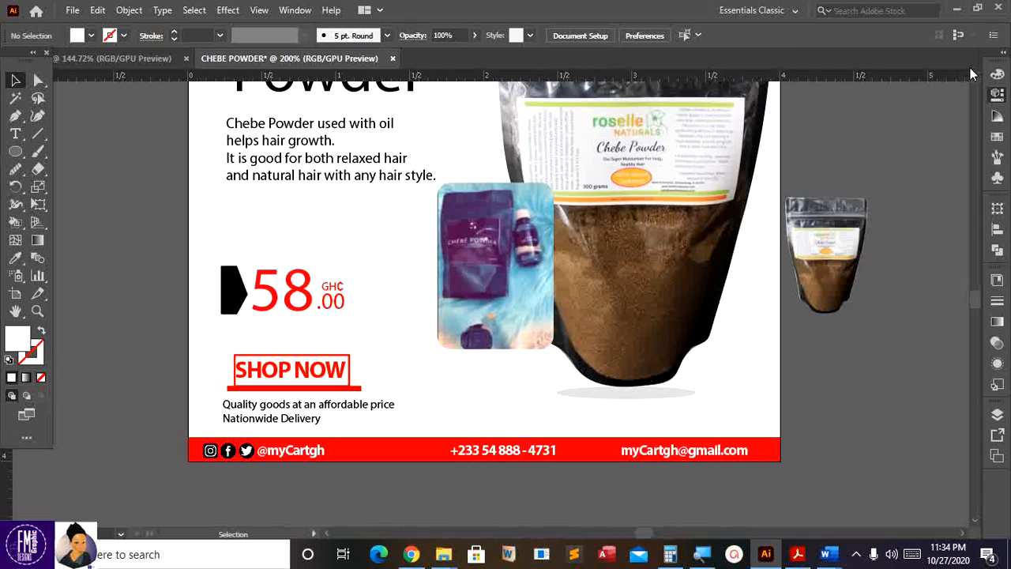
# - Delete the spare small pouch image from the pasteboard and fit the artboard
pyautogui.click(839, 252)
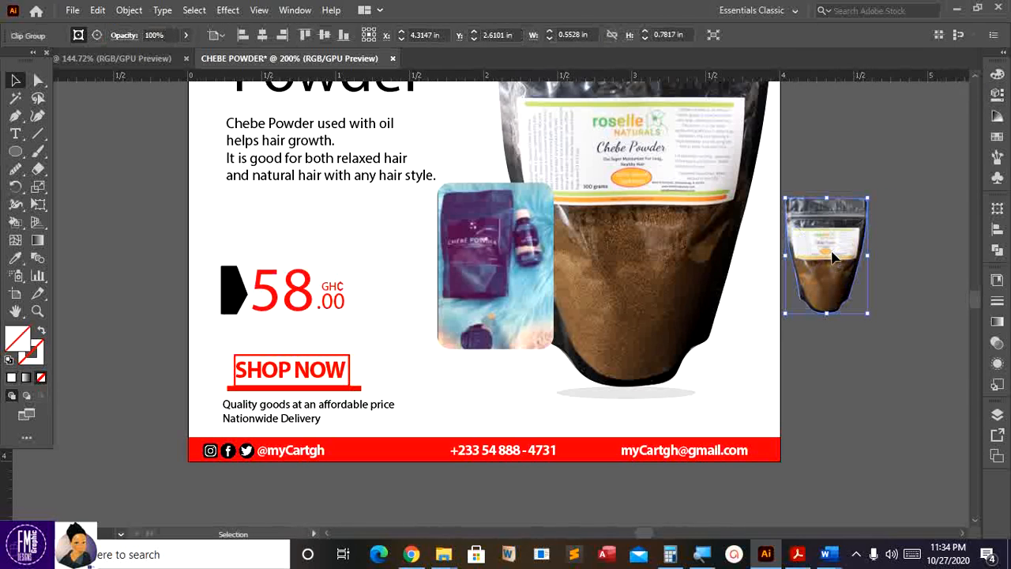
pyautogui.press('Delete')
pyautogui.press('a')
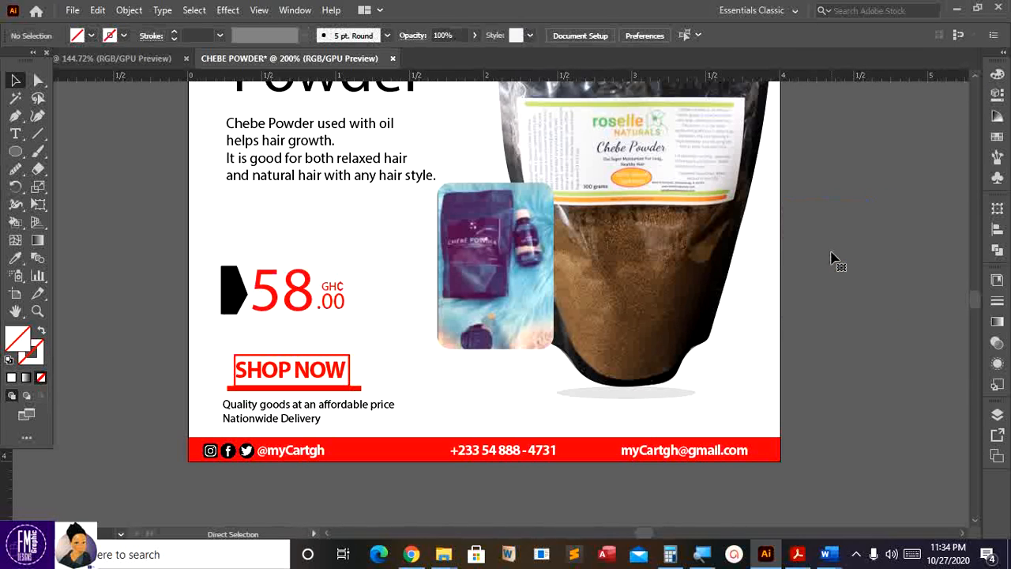
pyautogui.hotkey('ctrl', '0')
# - Fit the finished Chebe Powder advert in the window, then view it at 100%
pyautogui.press('v')
pyautogui.scroll(-1, 757, 264)
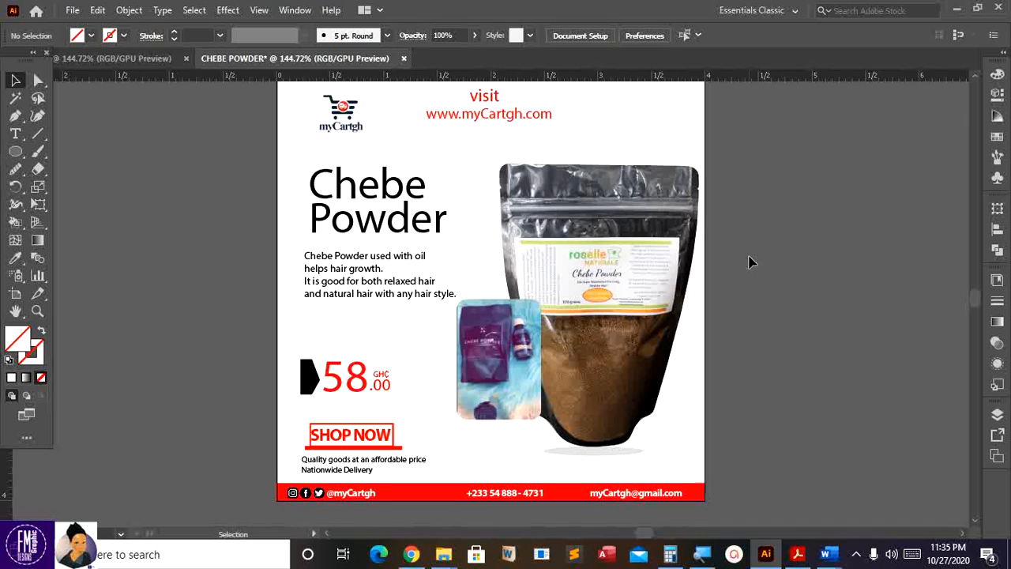
pyautogui.hotkey('ctrl', '1')
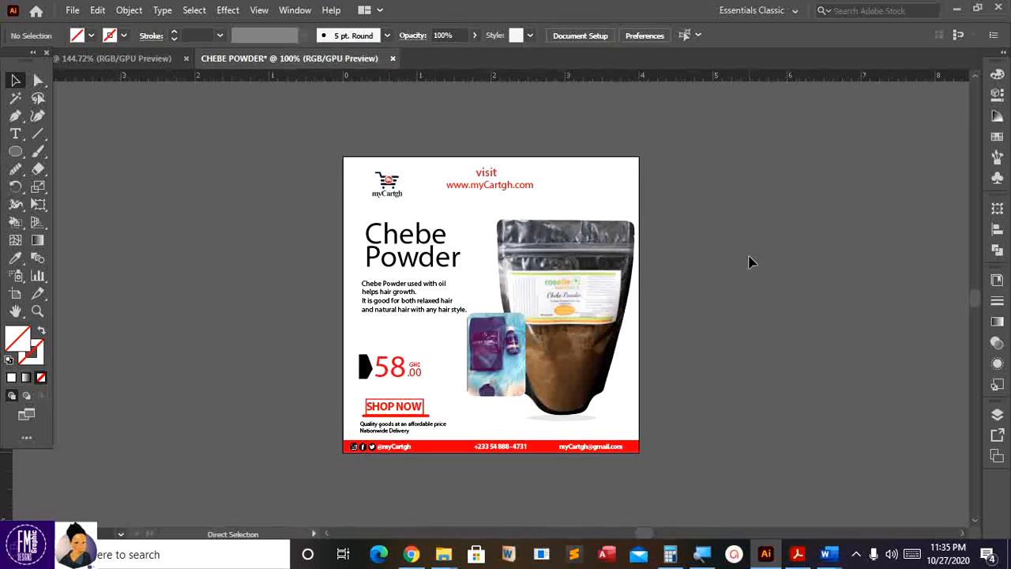